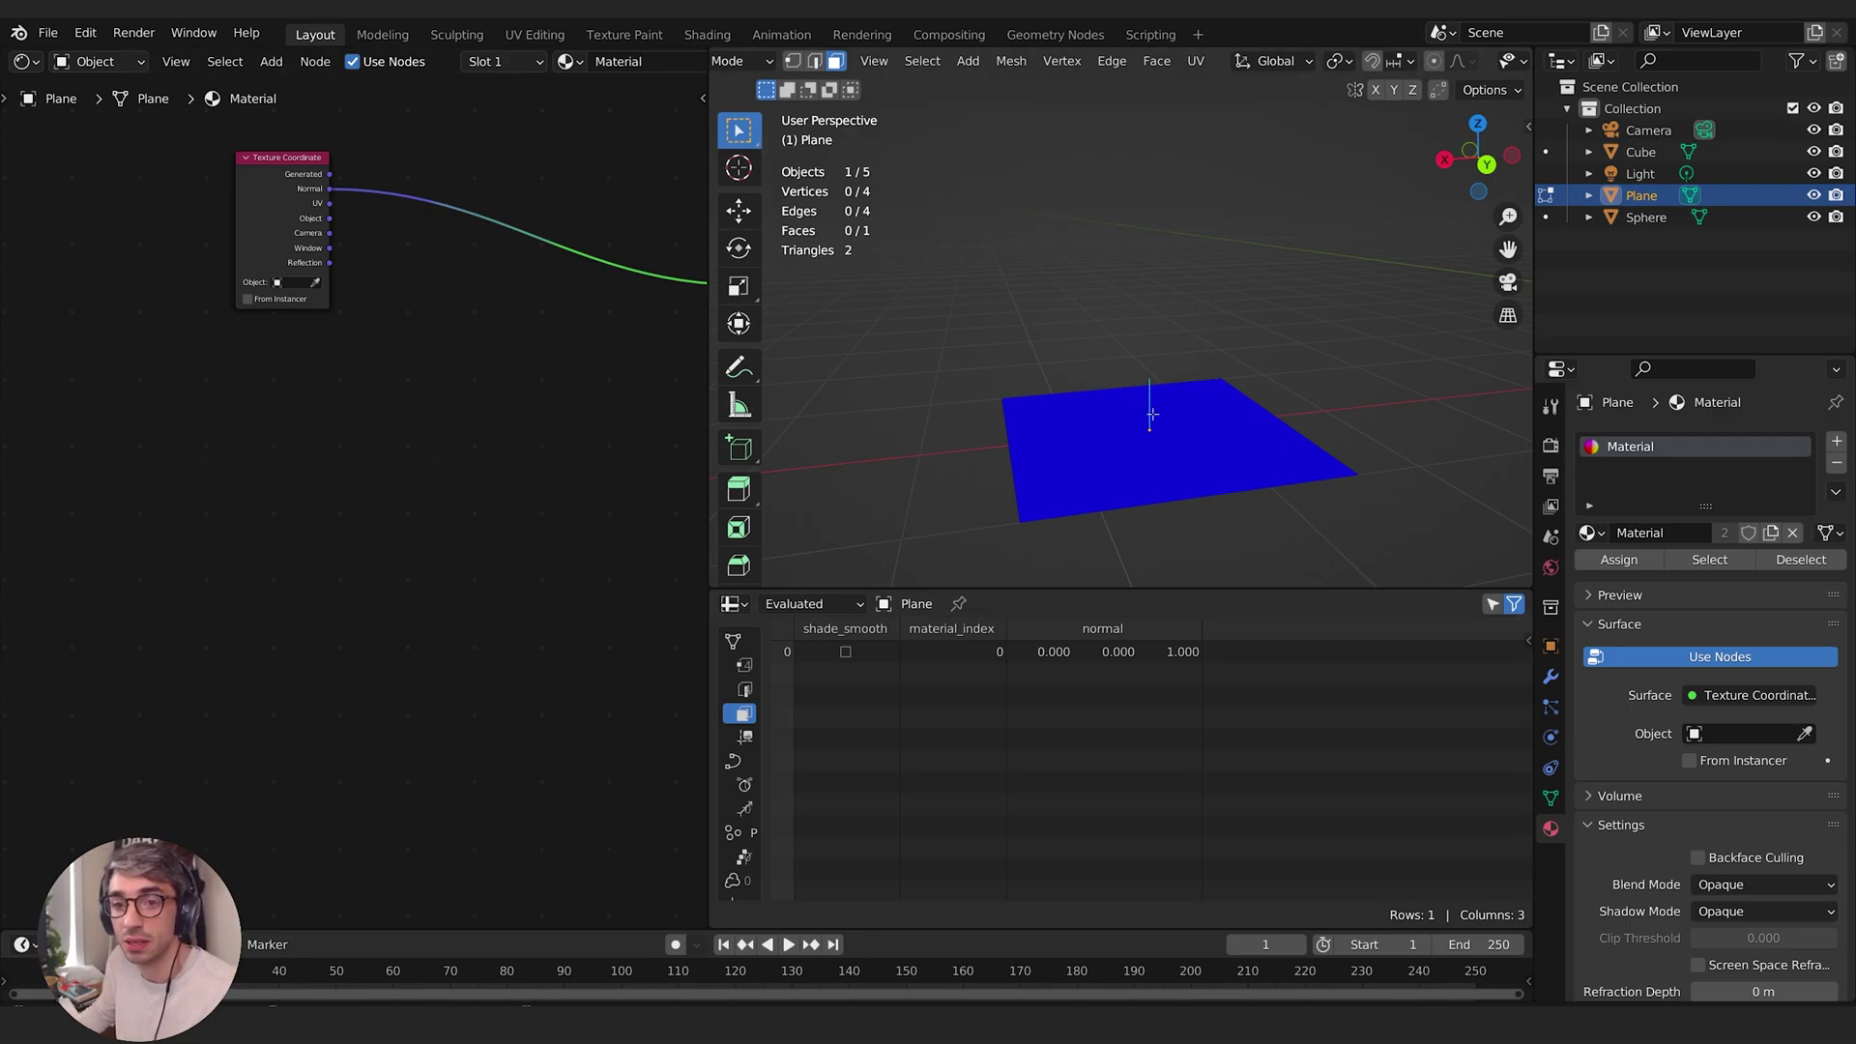
Increase the display size of the plane's face normal lines in the viewport overlays
middle_drag(1153, 415, 1295, 445)
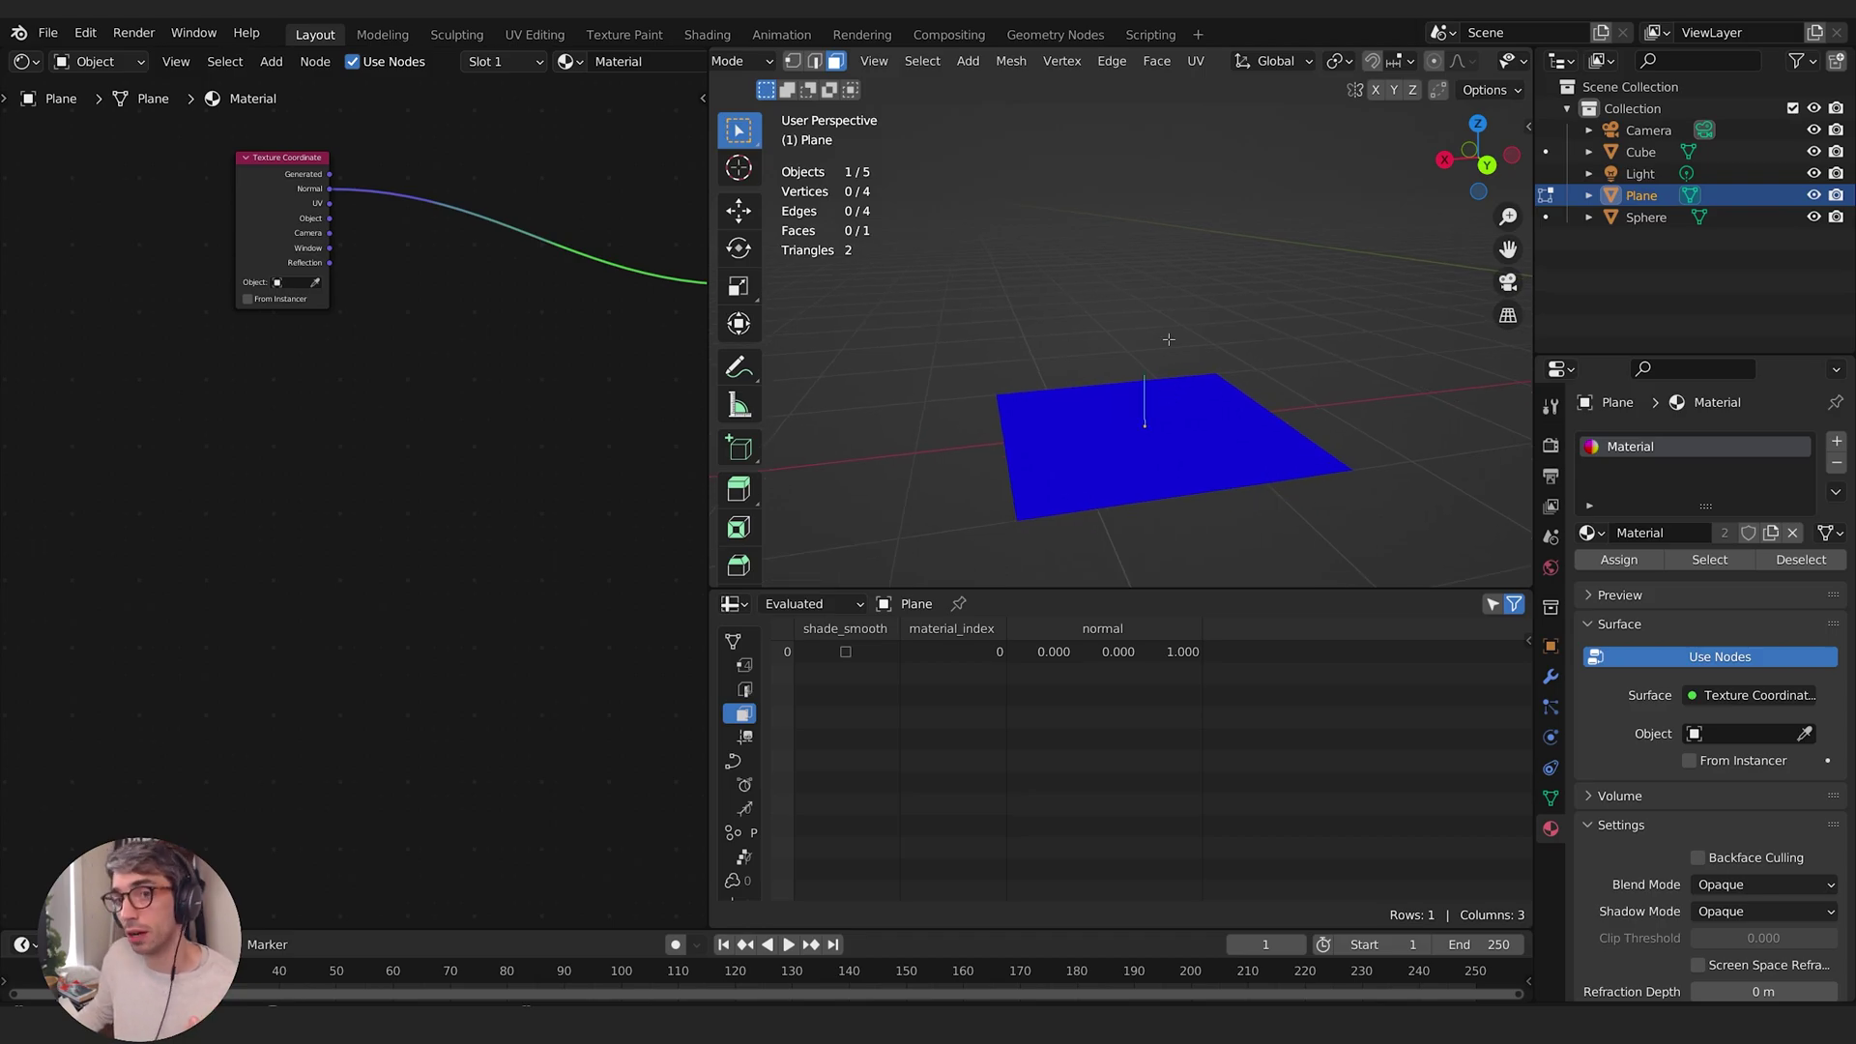
scroll(1477, 58, down, 4)
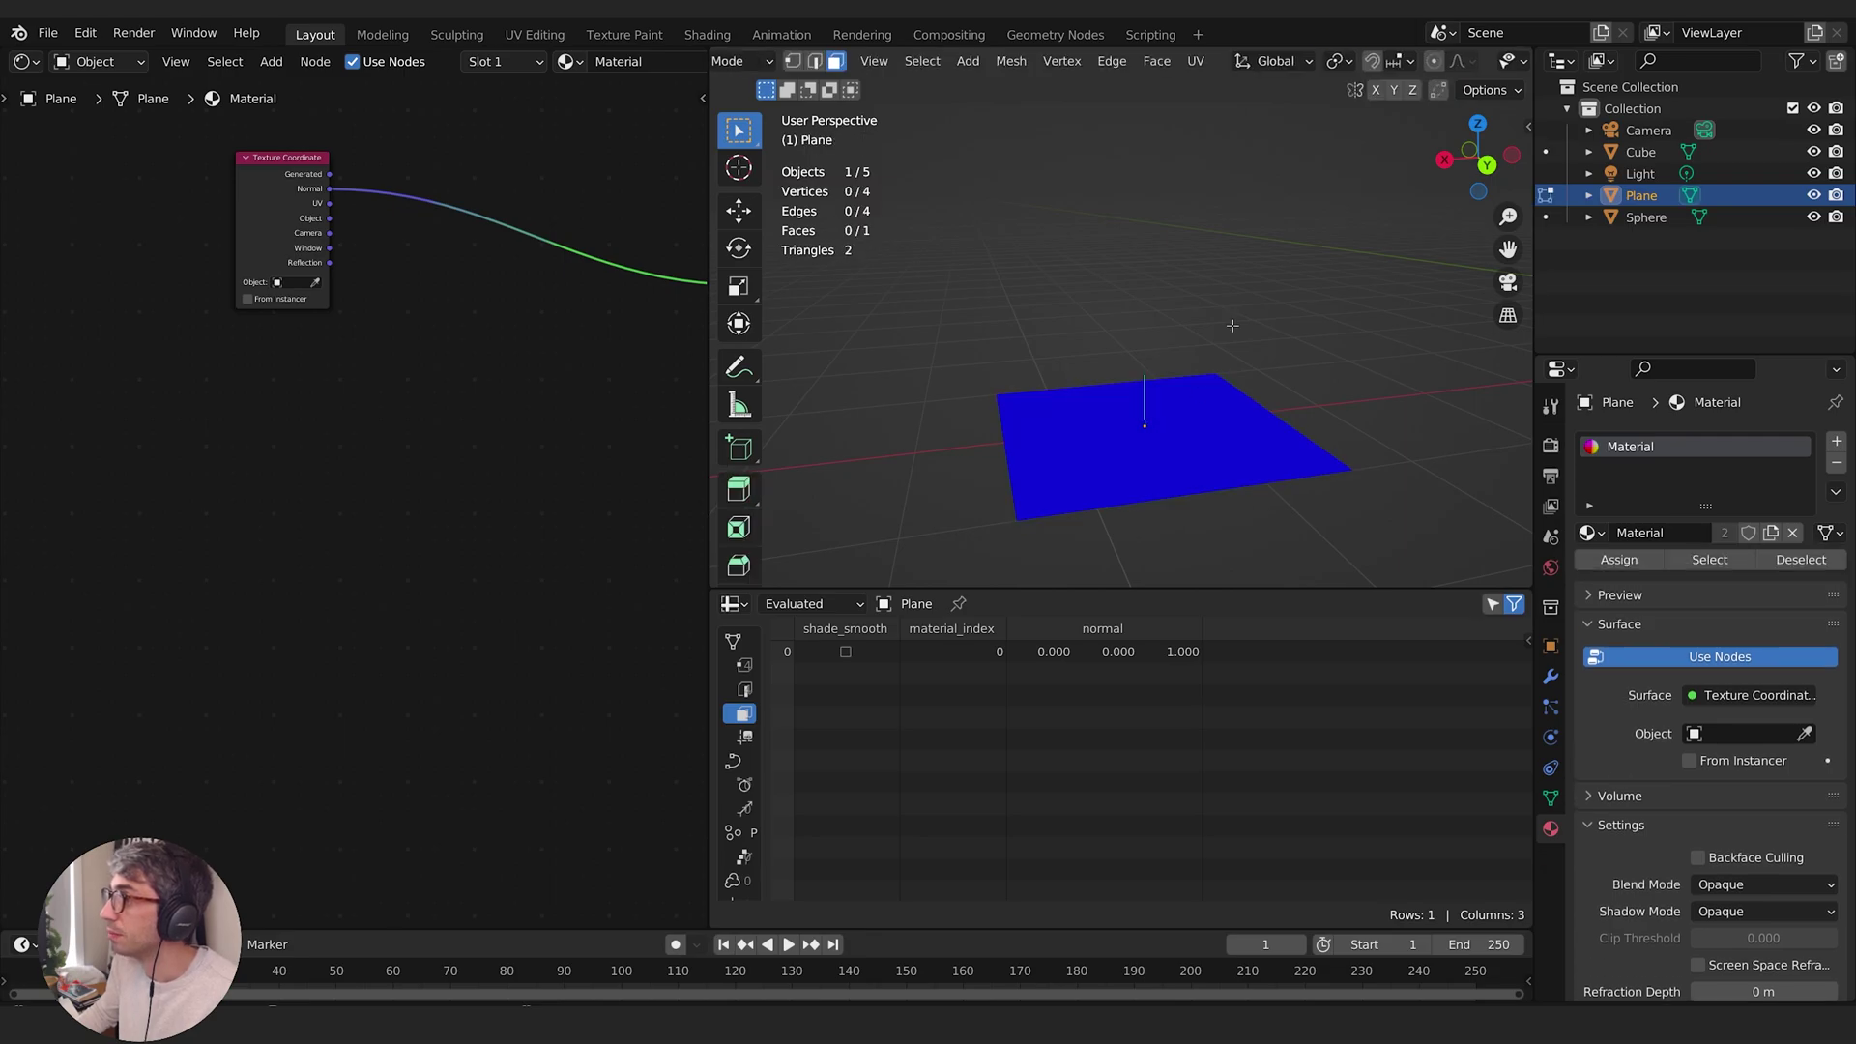
scroll(1321, 63, up, 4)
scroll(1335, 63, down, 4)
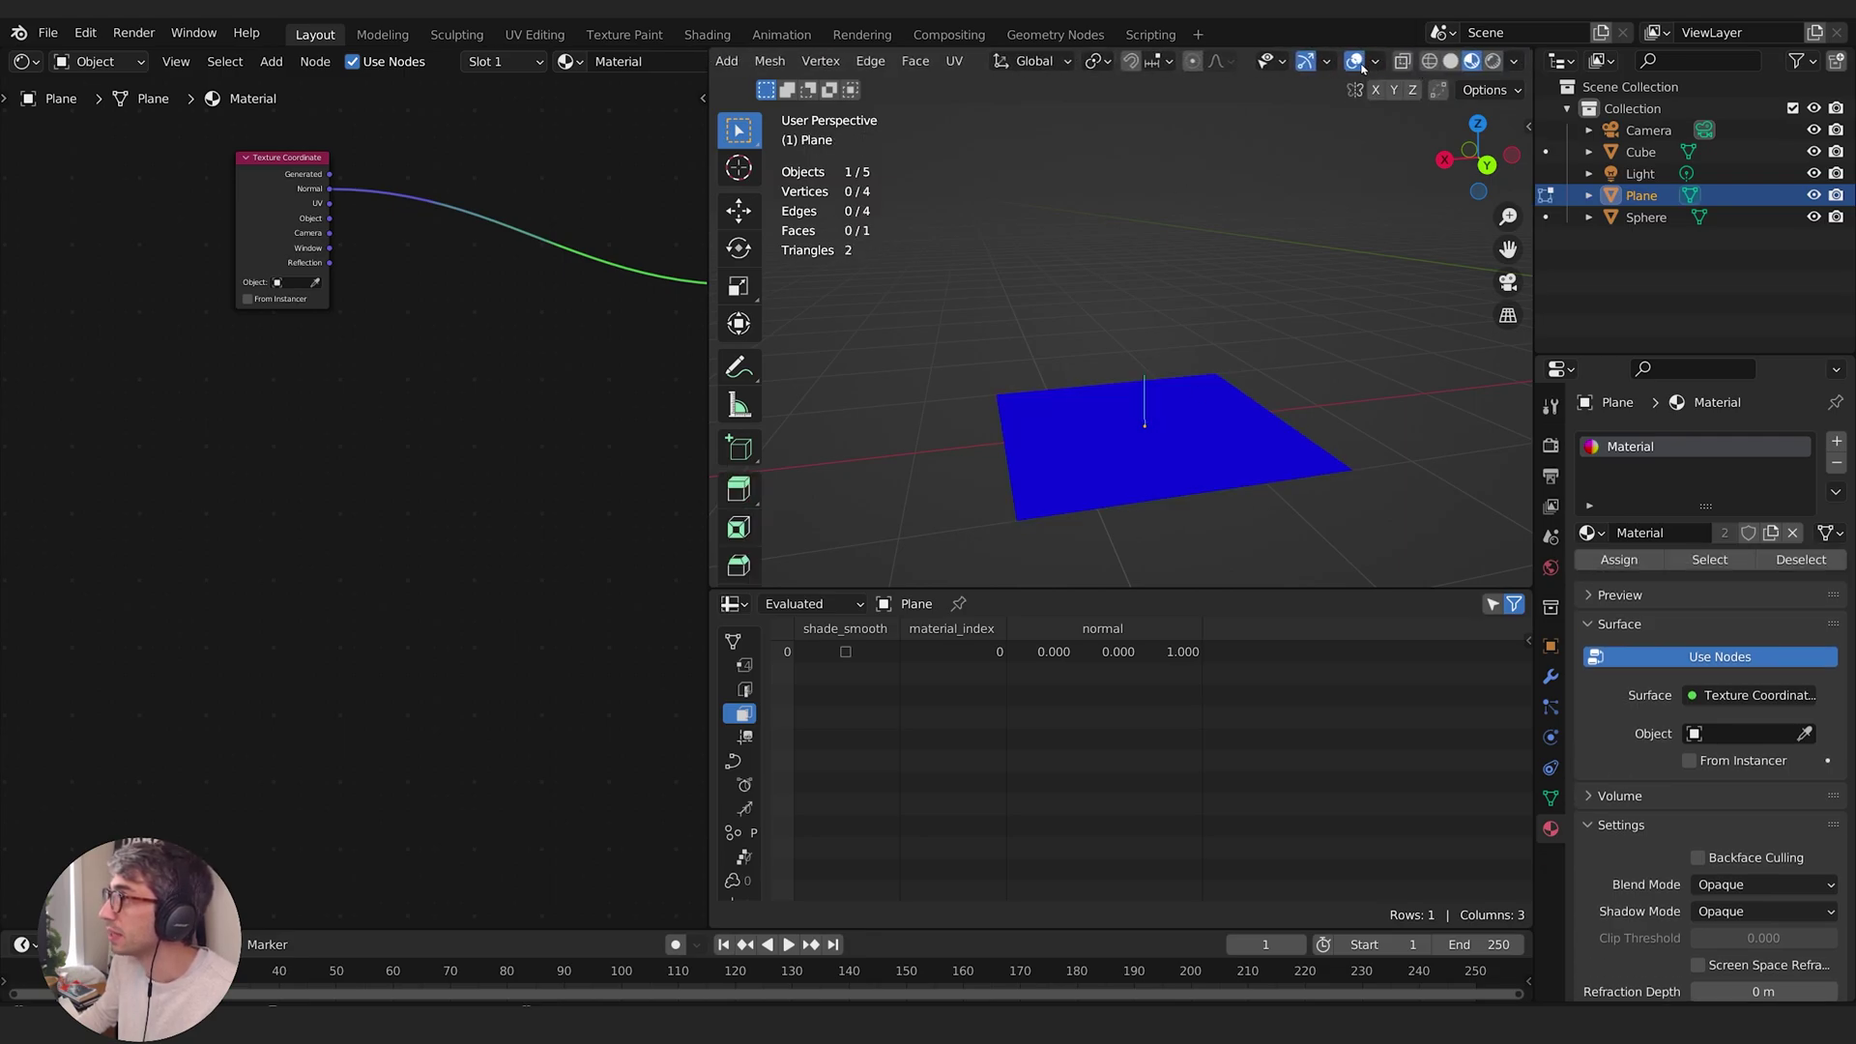
click(1373, 61)
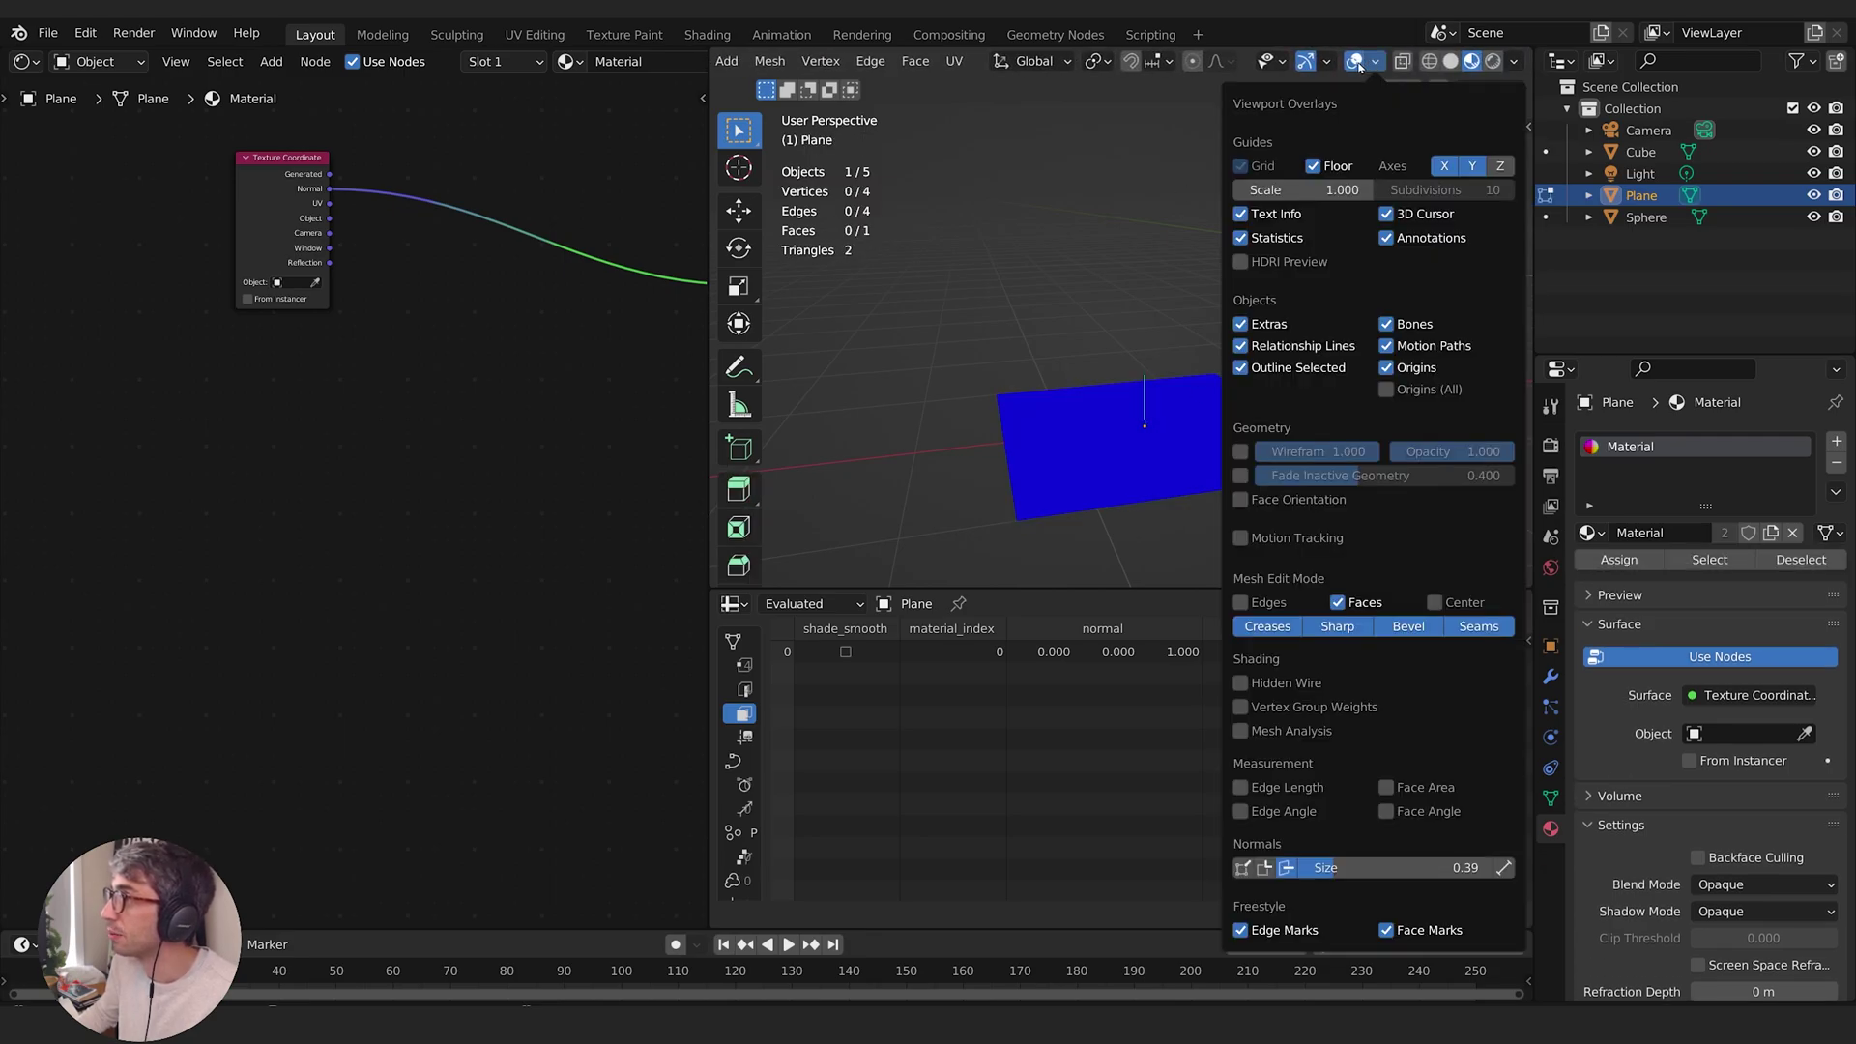
click(1365, 68)
click(1375, 64)
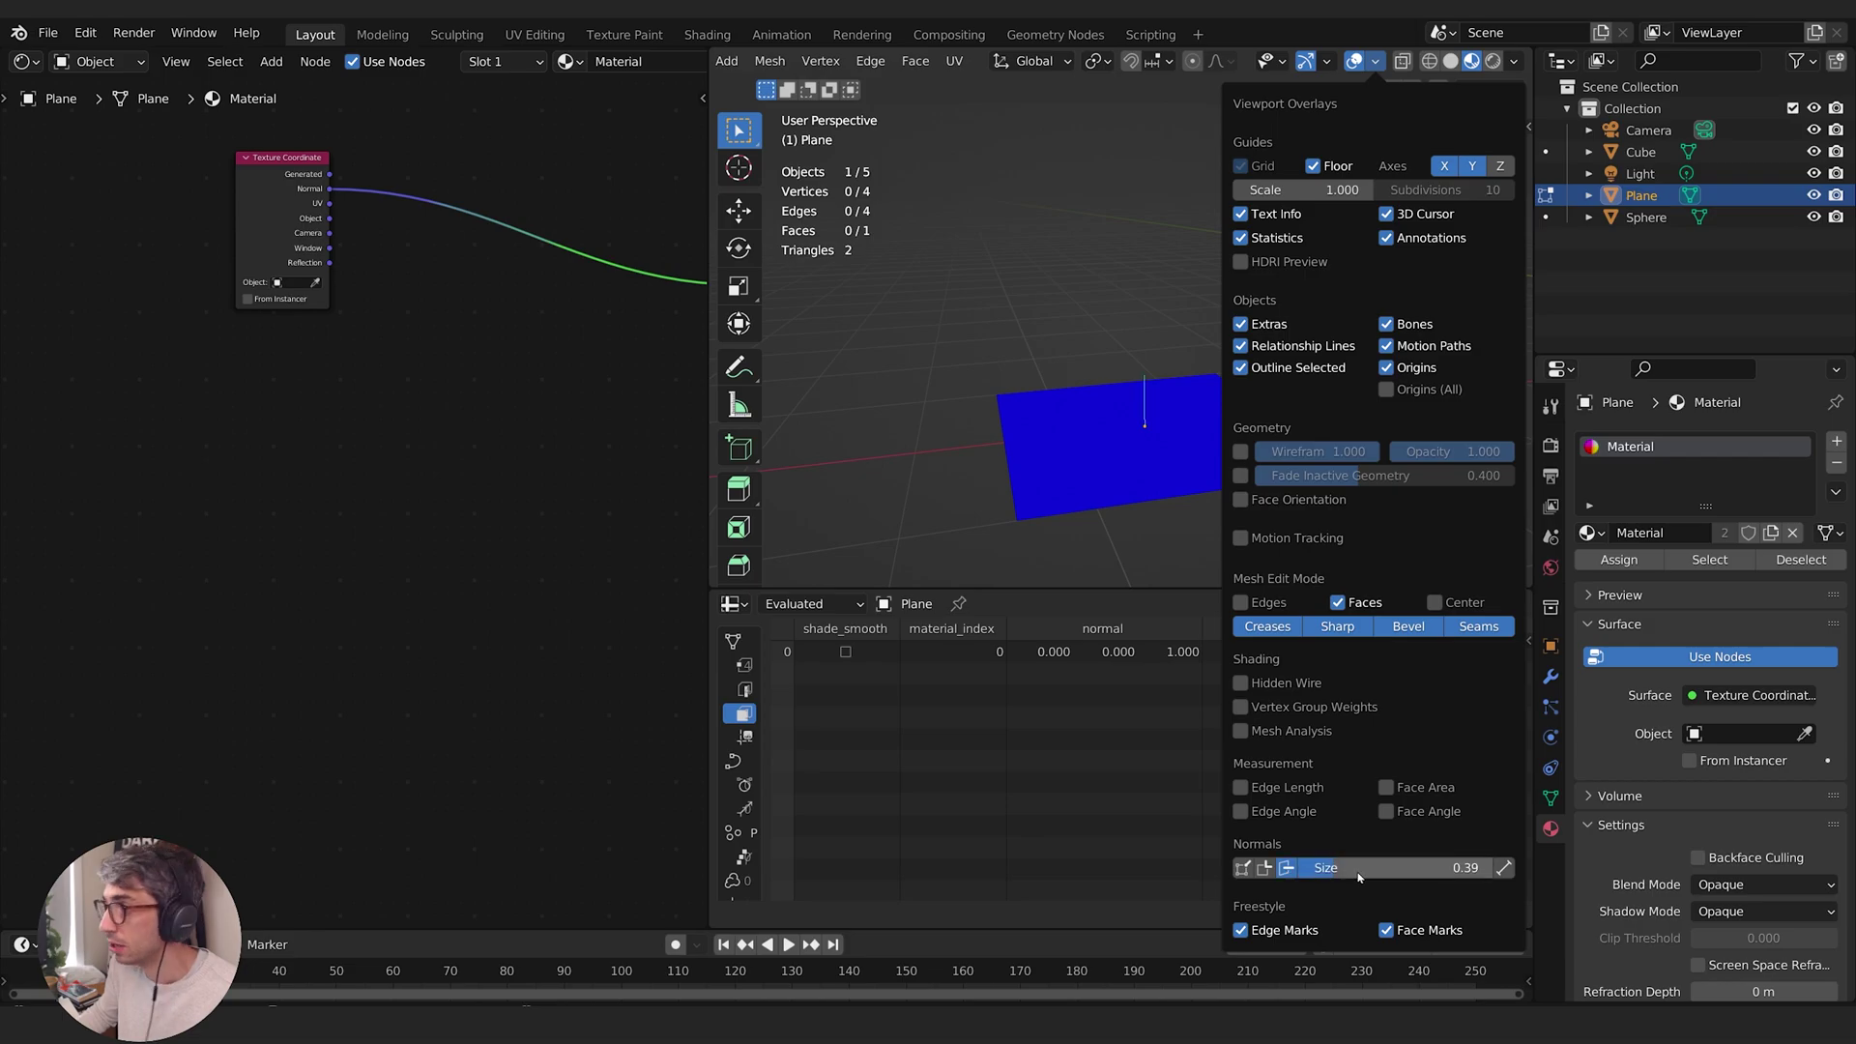
drag(1358, 877, 1382, 877)
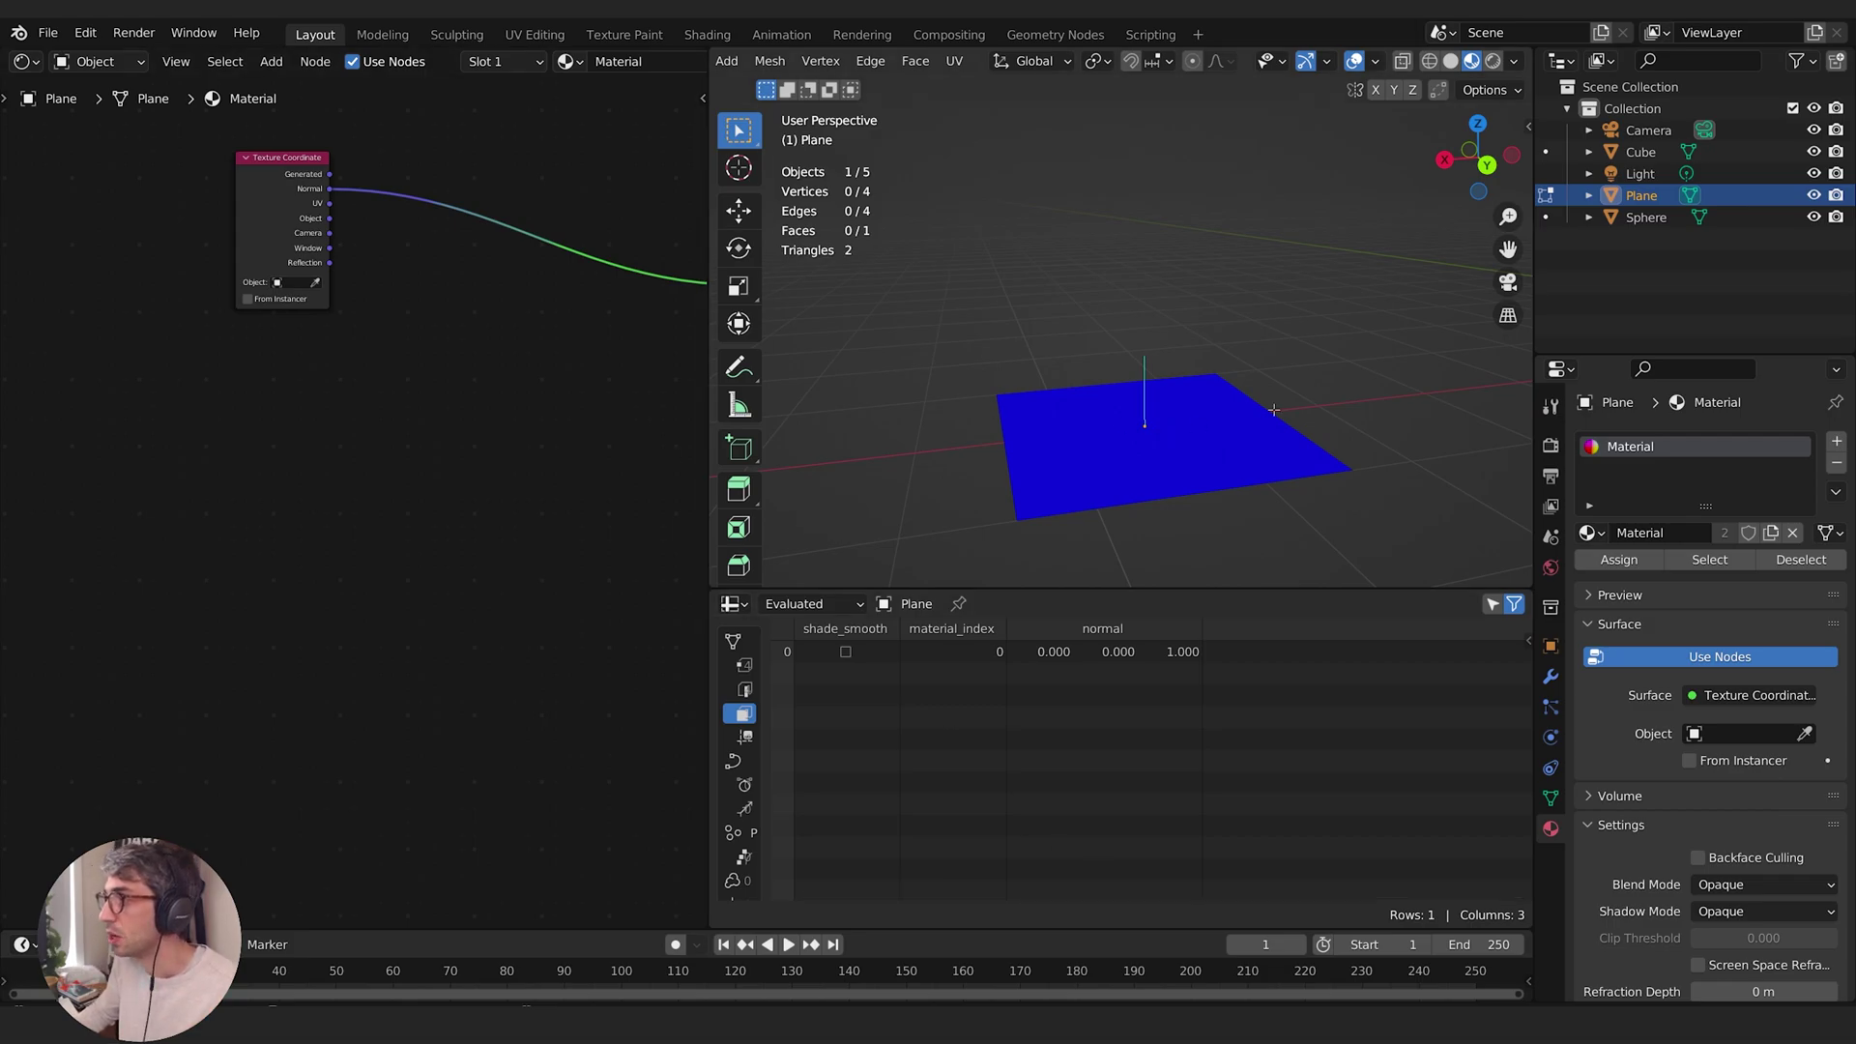
middle_drag(1161, 430, 1208, 427)
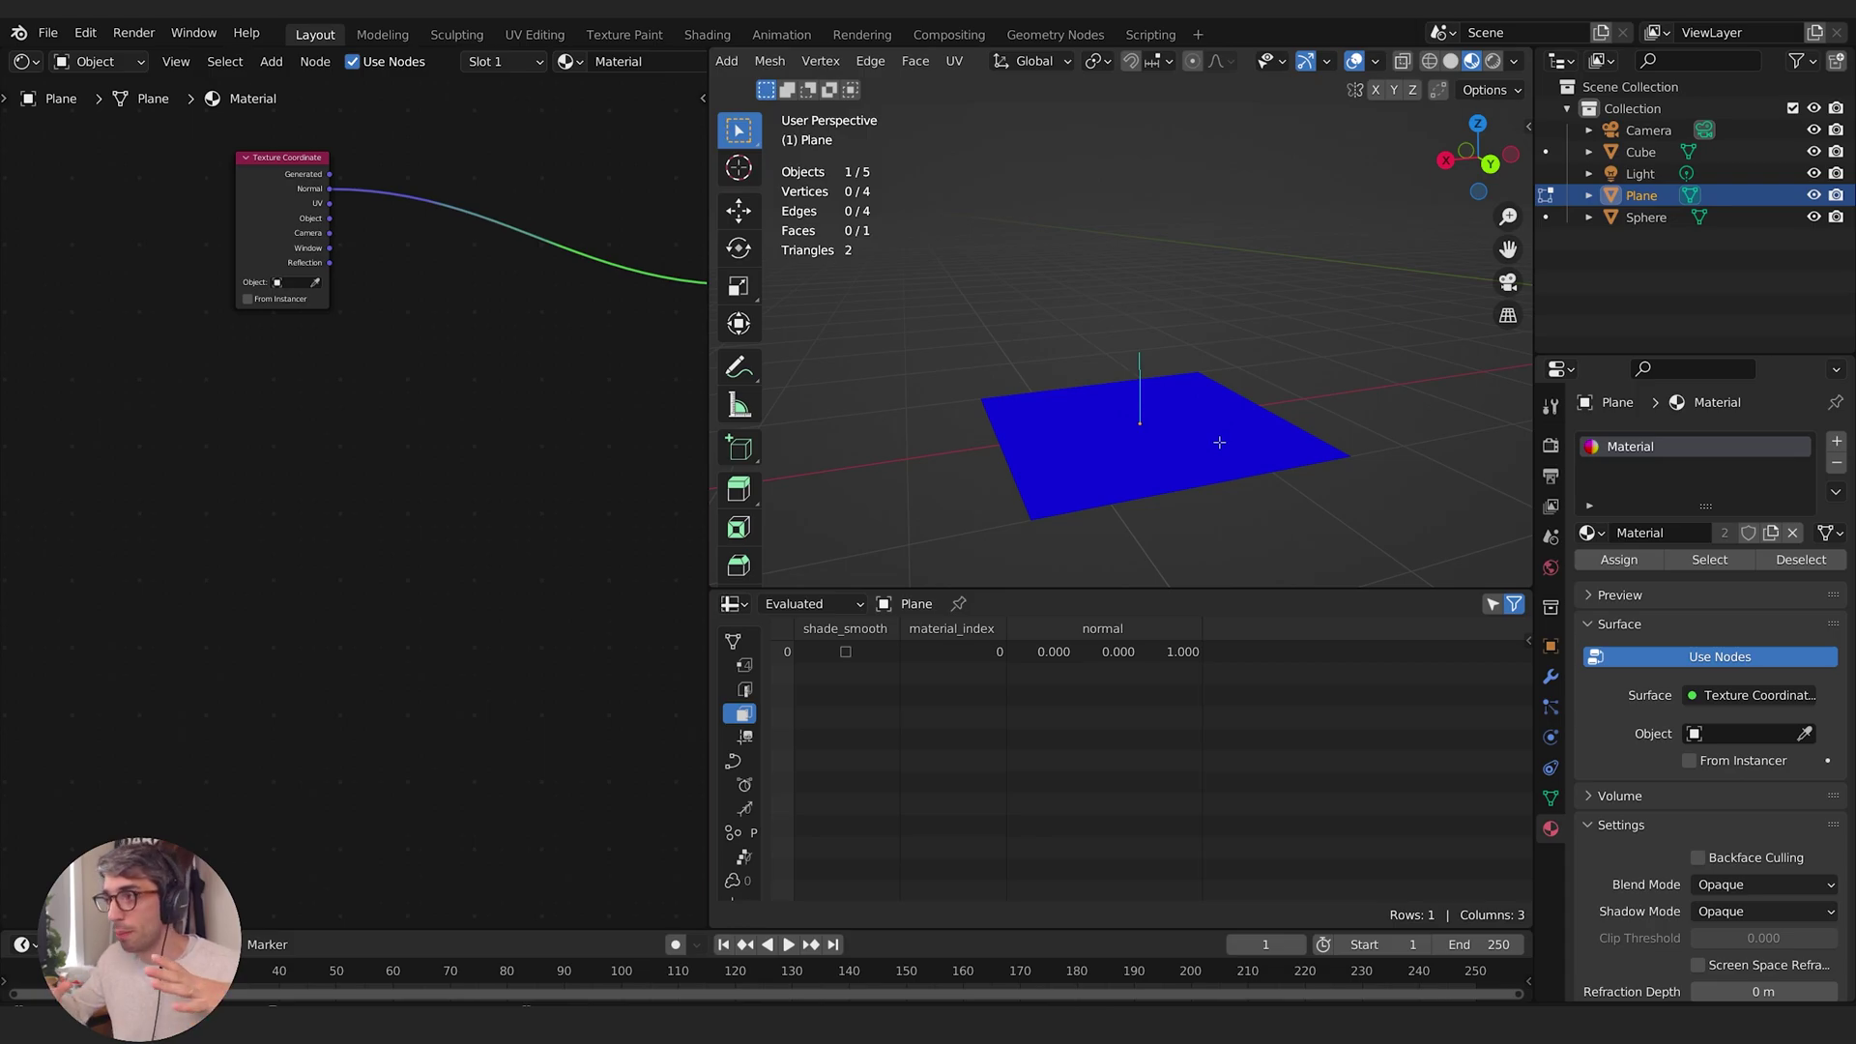
middle_drag(1219, 441, 1165, 426)
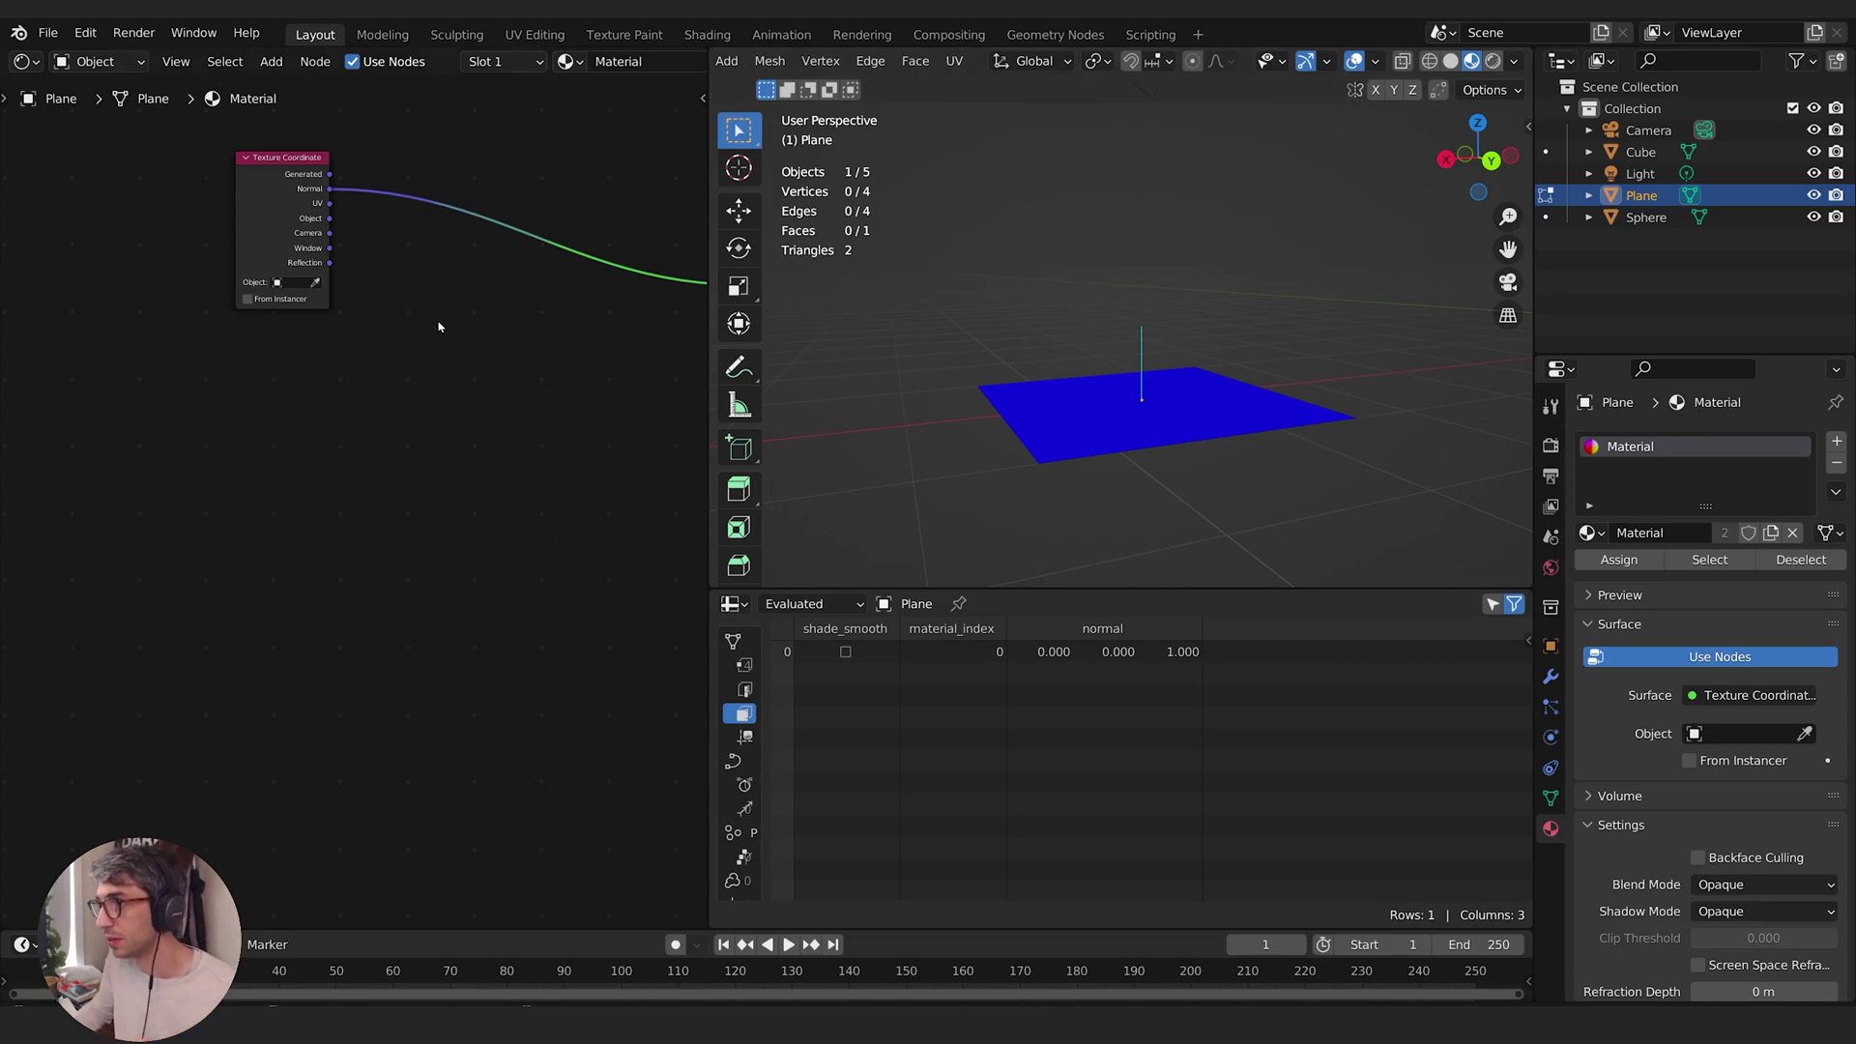
Reposition the Texture Coordinate and Material Output nodes so both fit in the node editor
middle_drag(437, 327, 356, 465)
drag(205, 315, 196, 343)
middle_drag(308, 403, 226, 410)
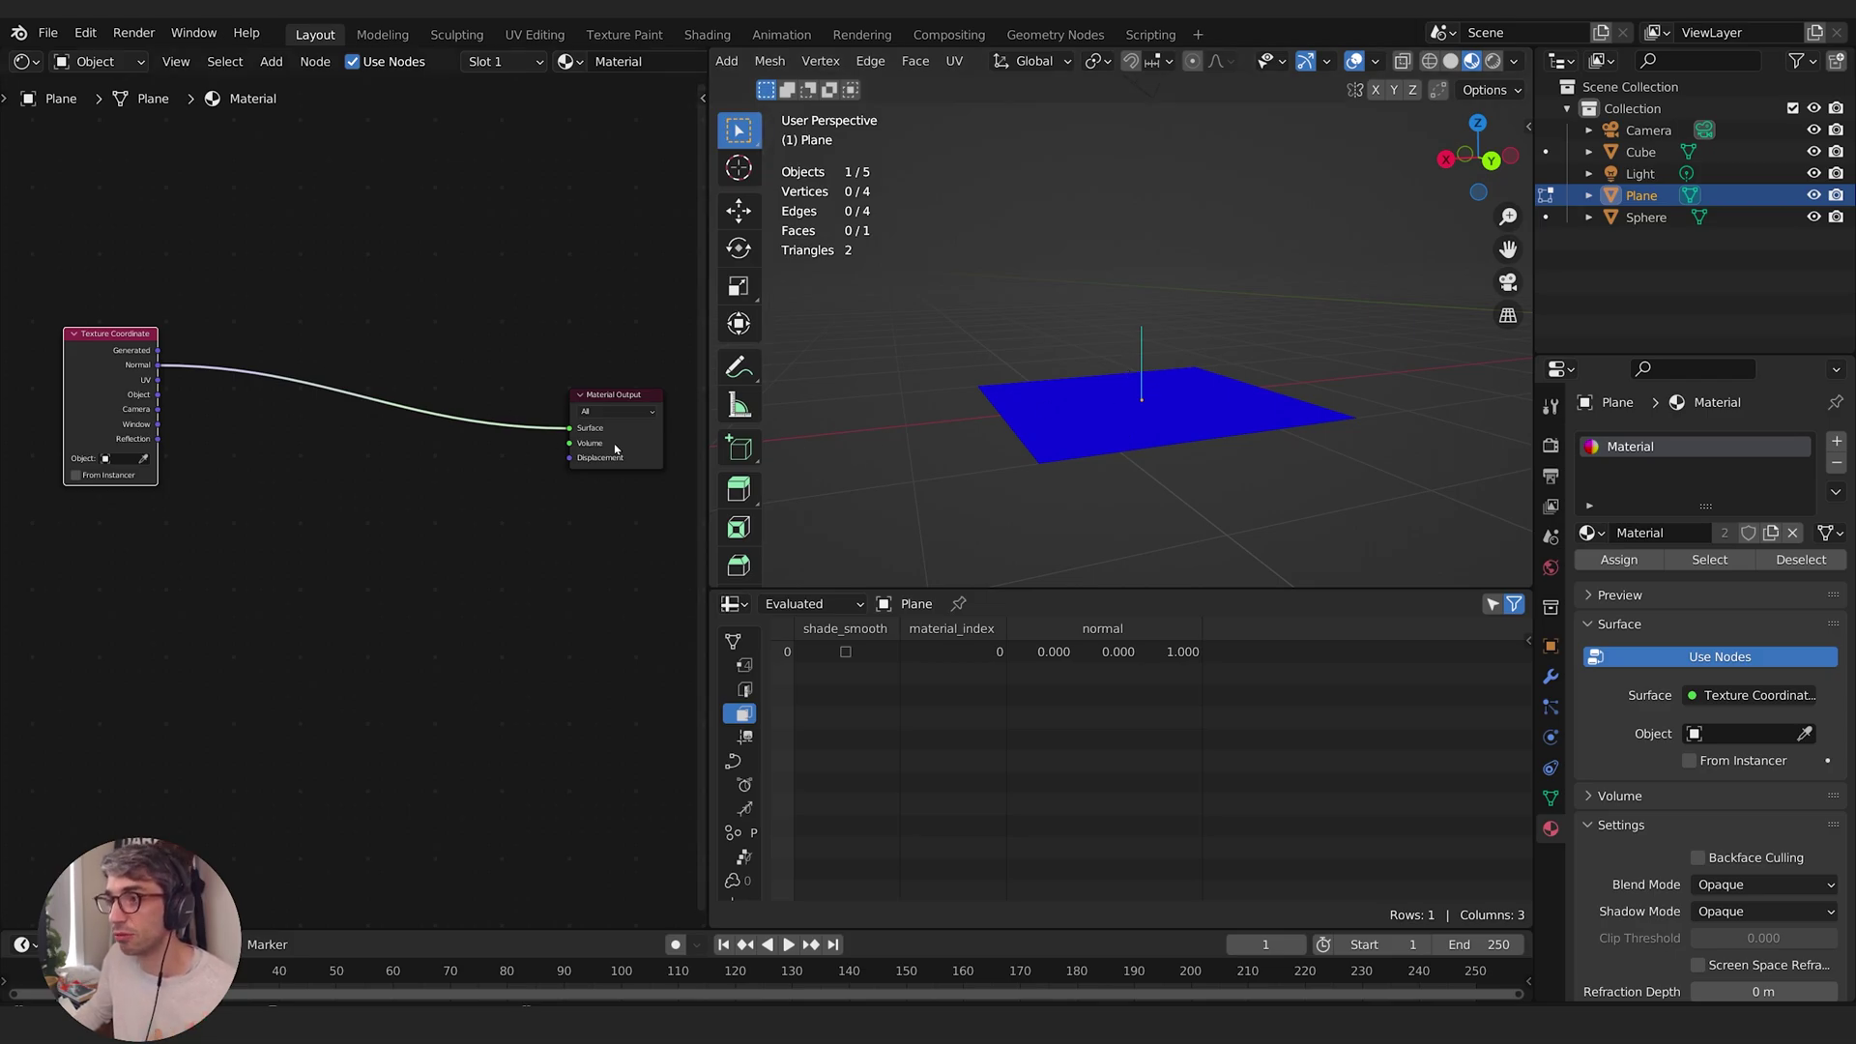
drag(621, 445, 609, 457)
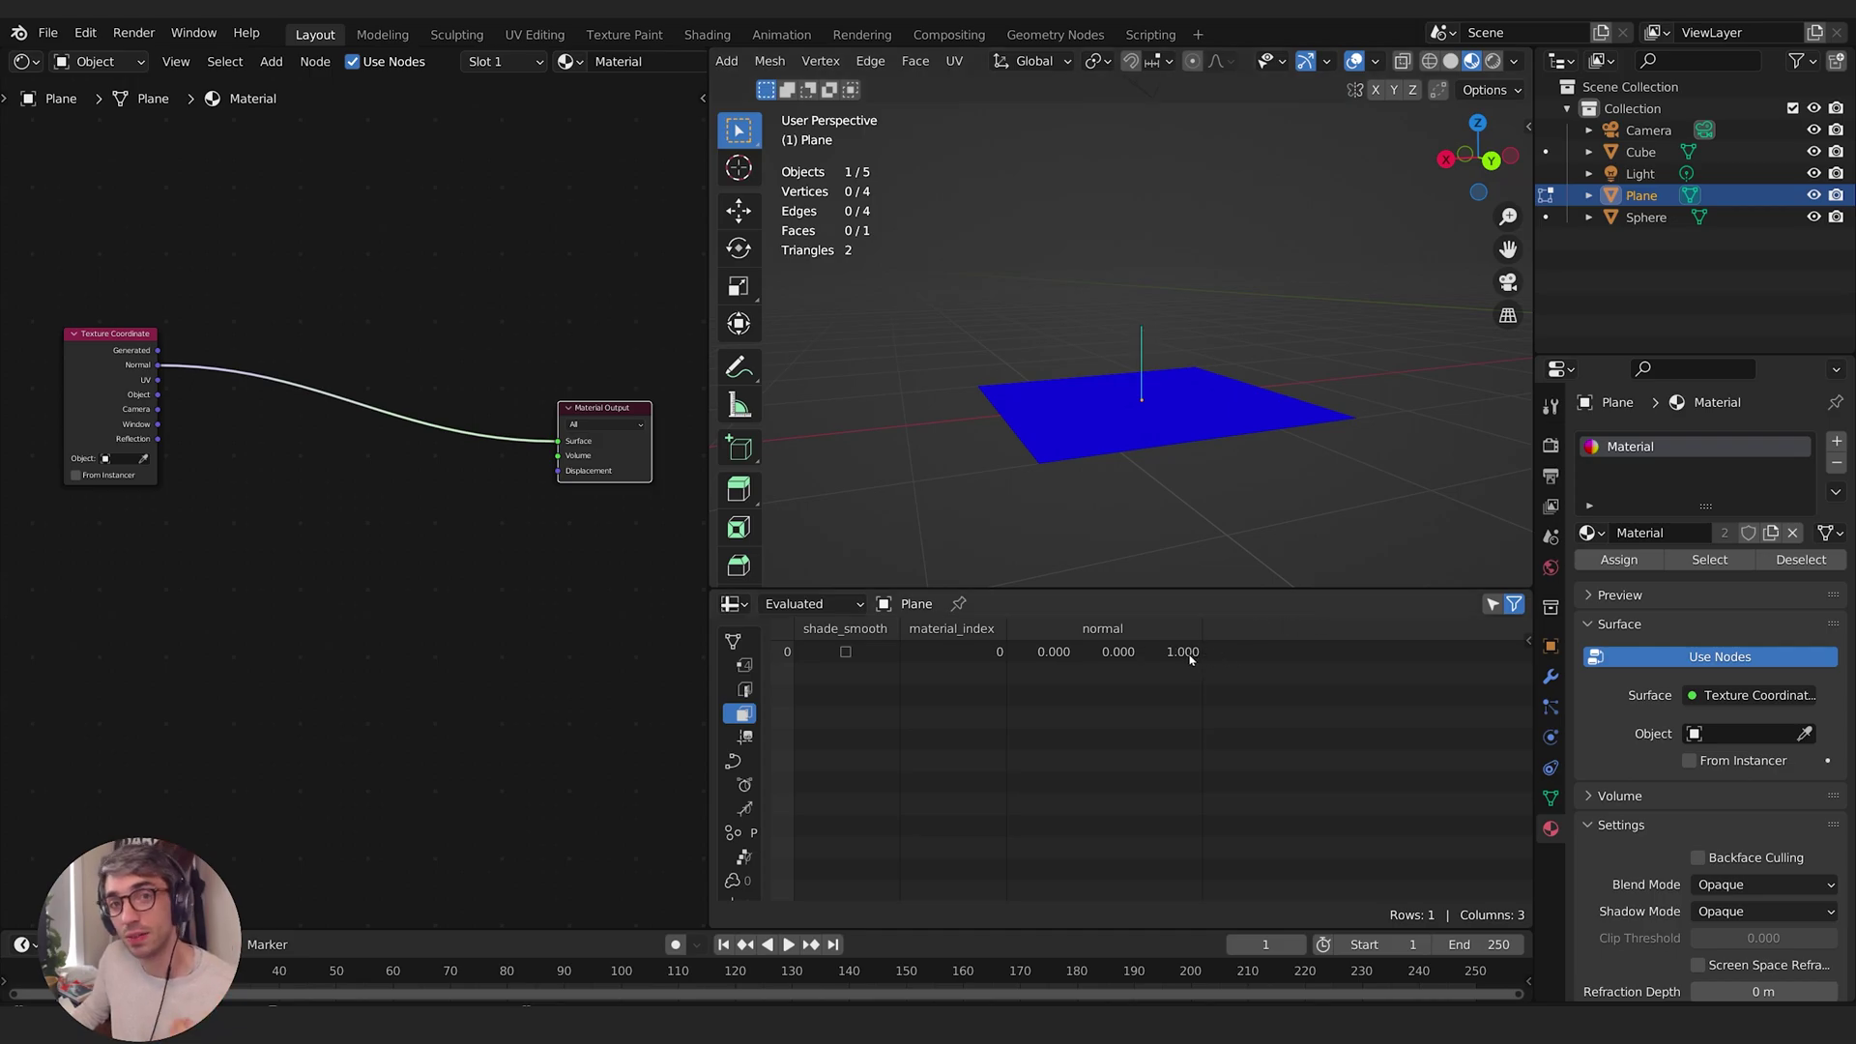
Select the plane's whole mesh, tilt it about the global X axis, and return to Object Mode
middle_drag(1191, 575, 1262, 363)
key(a)
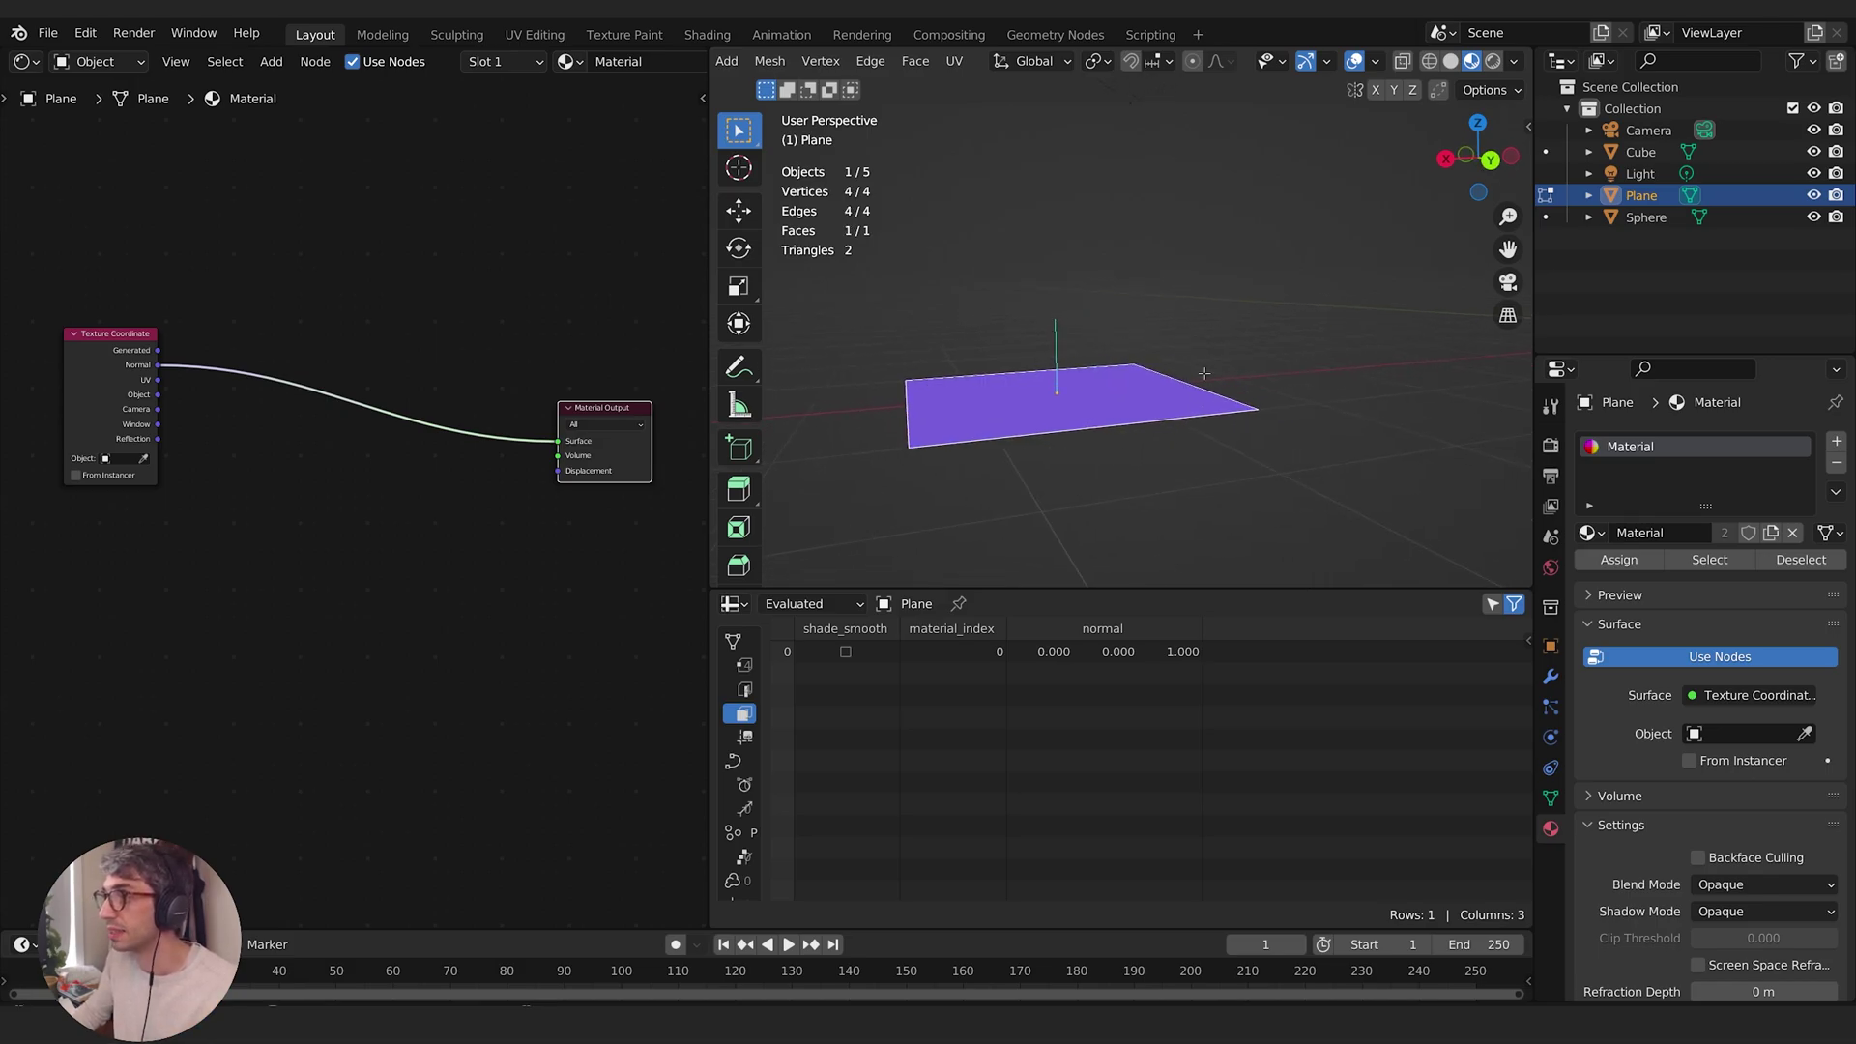
key(r)
key(x)
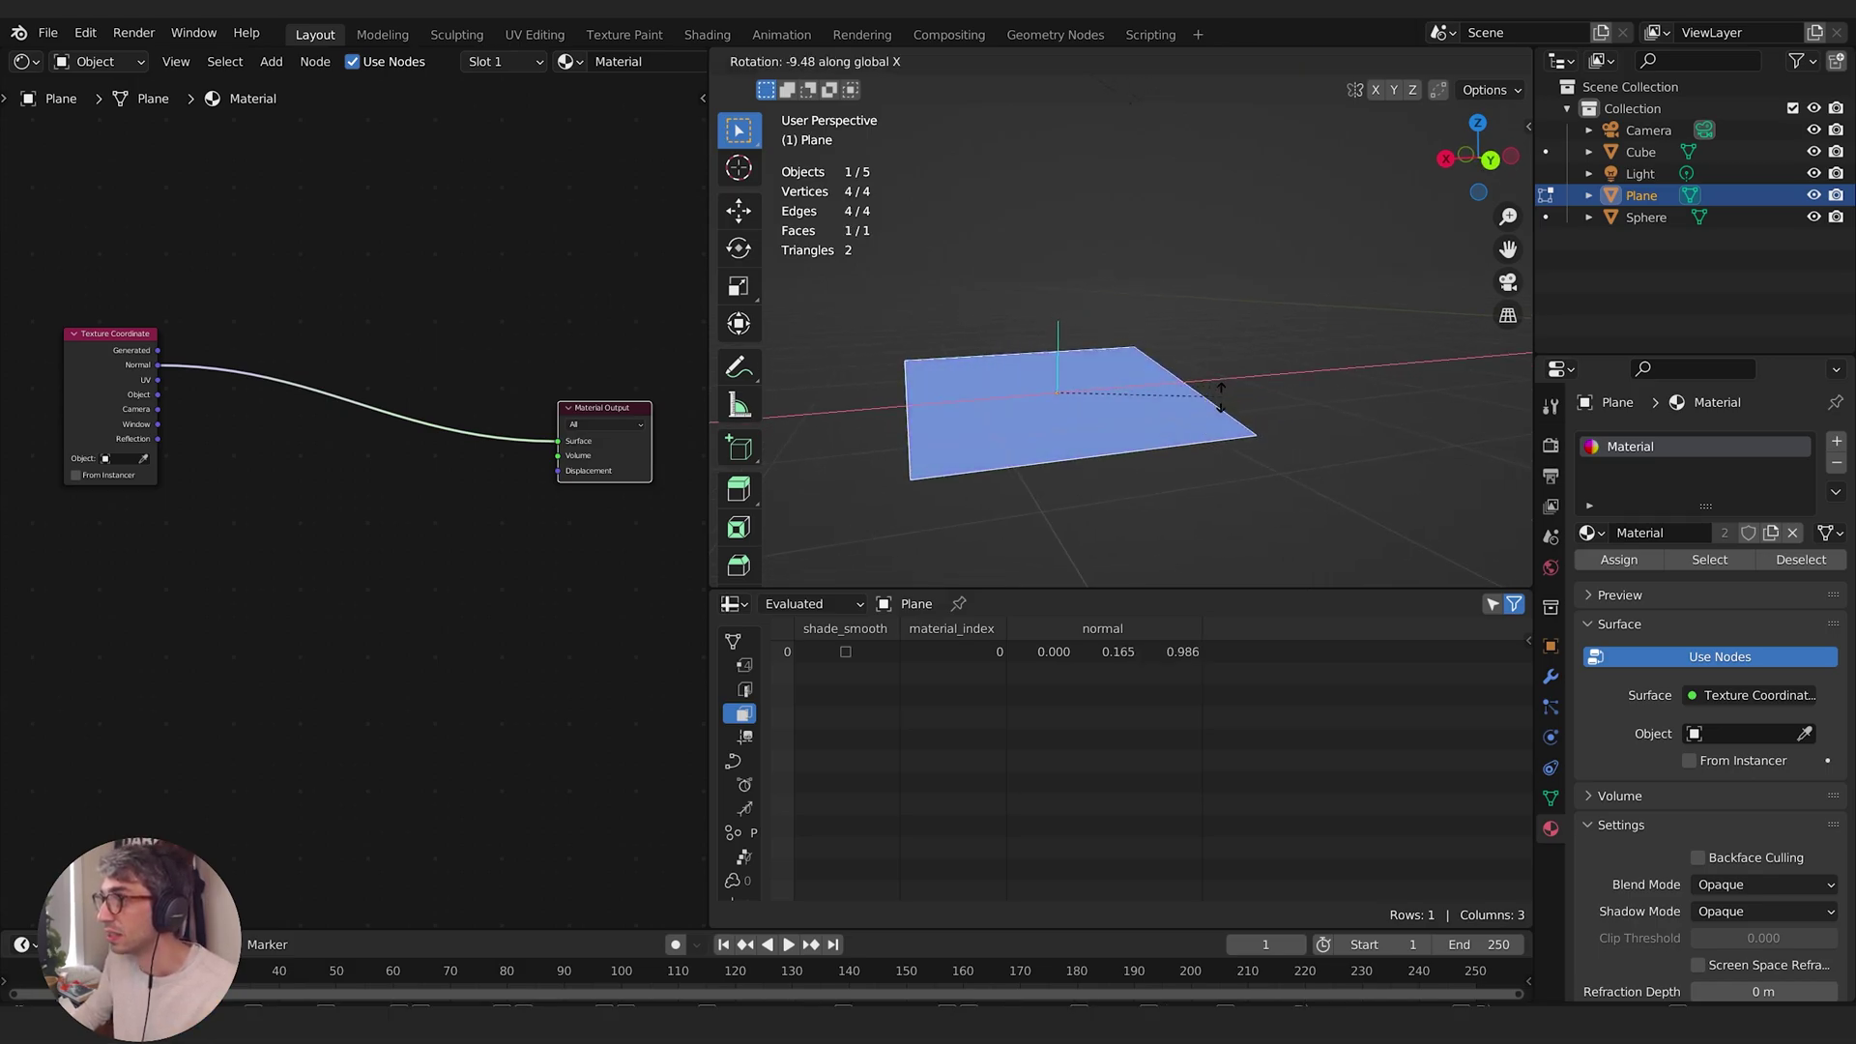
click(1135, 692)
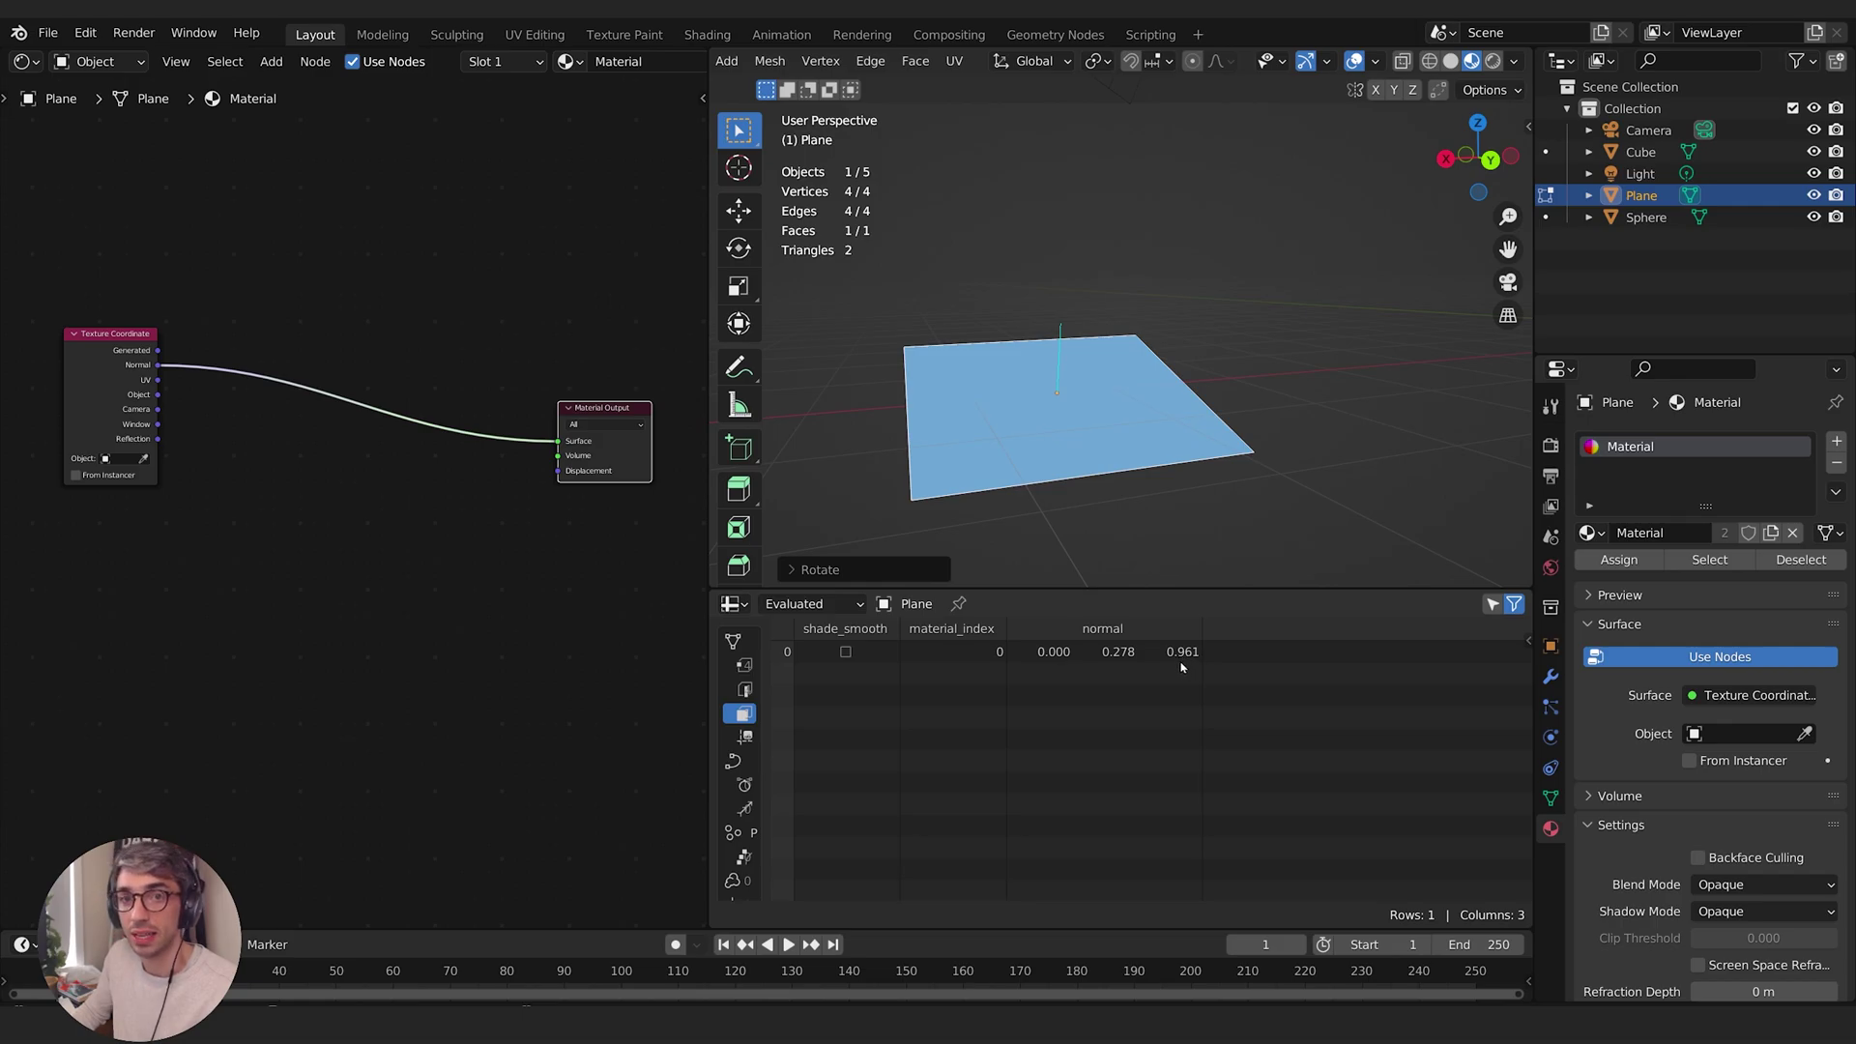
middle_drag(1221, 500, 970, 425)
key(Tab)
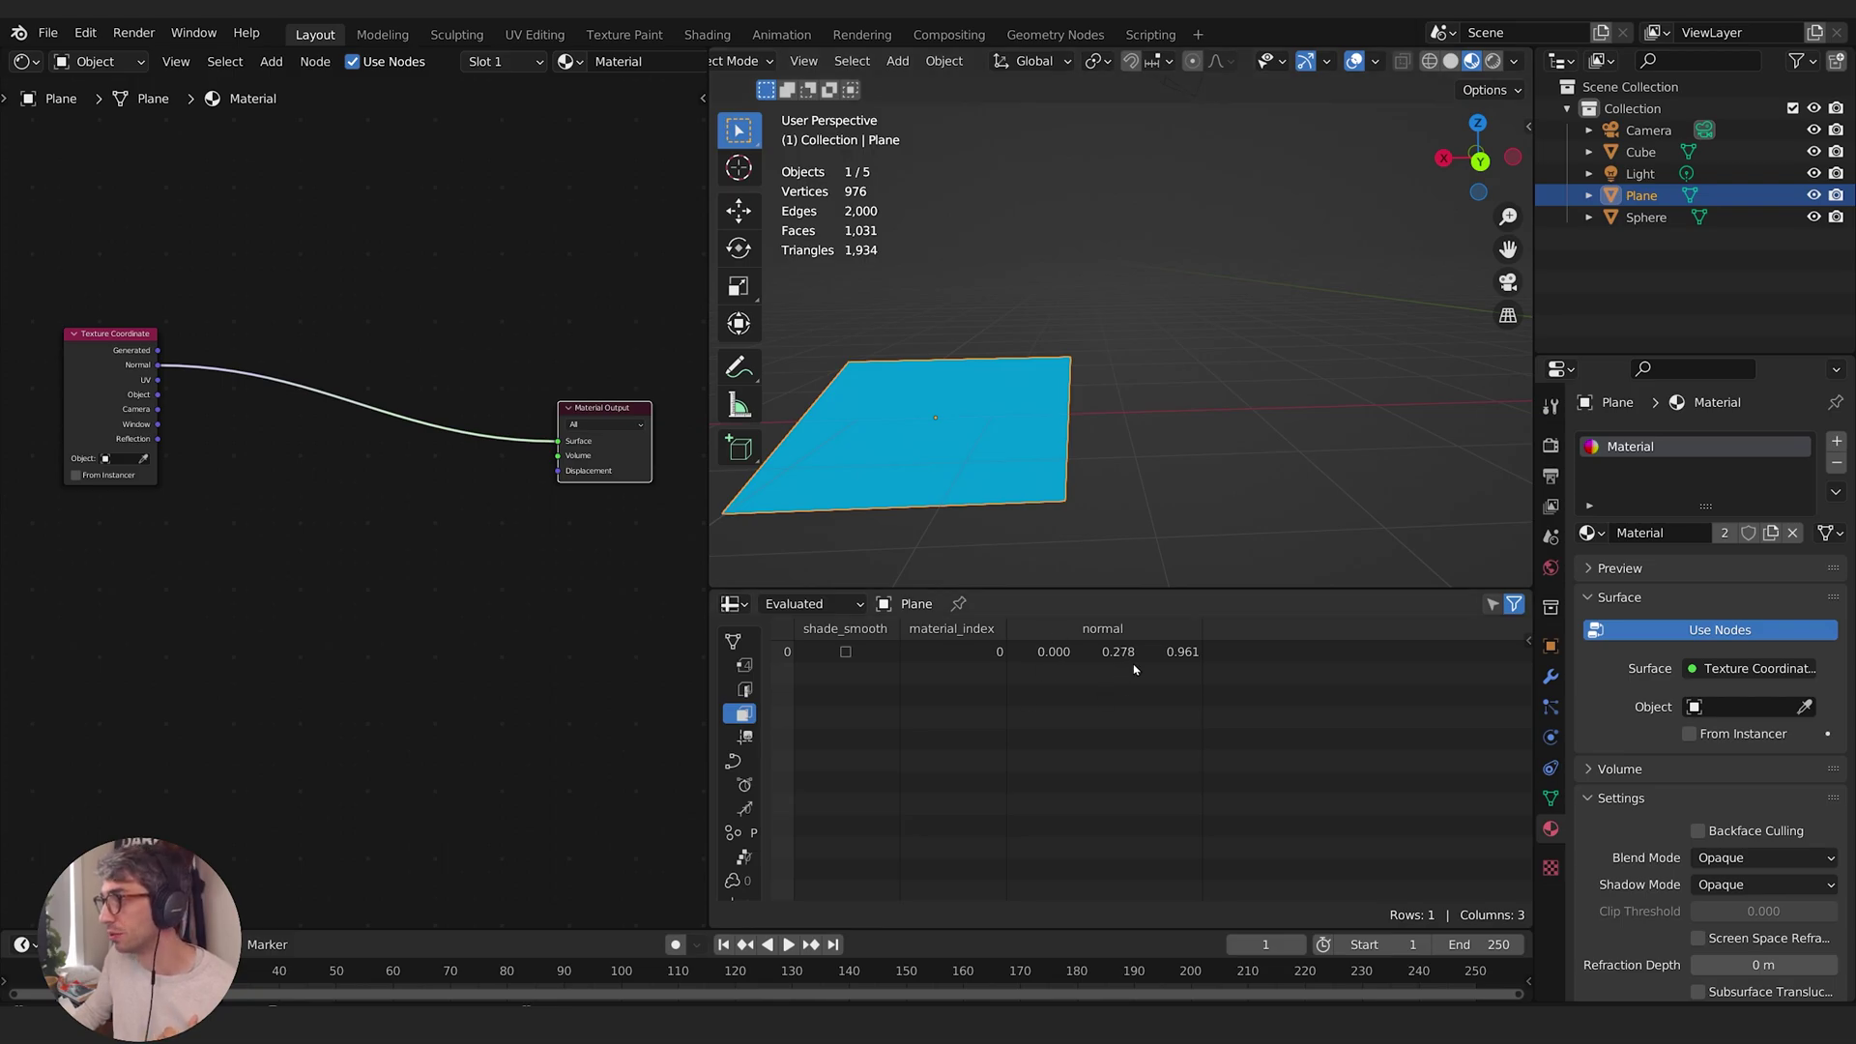
Undo the plane's tilt and the node moves, leaving the plane in Edit Mode with nothing selected
key(ctrl+z)
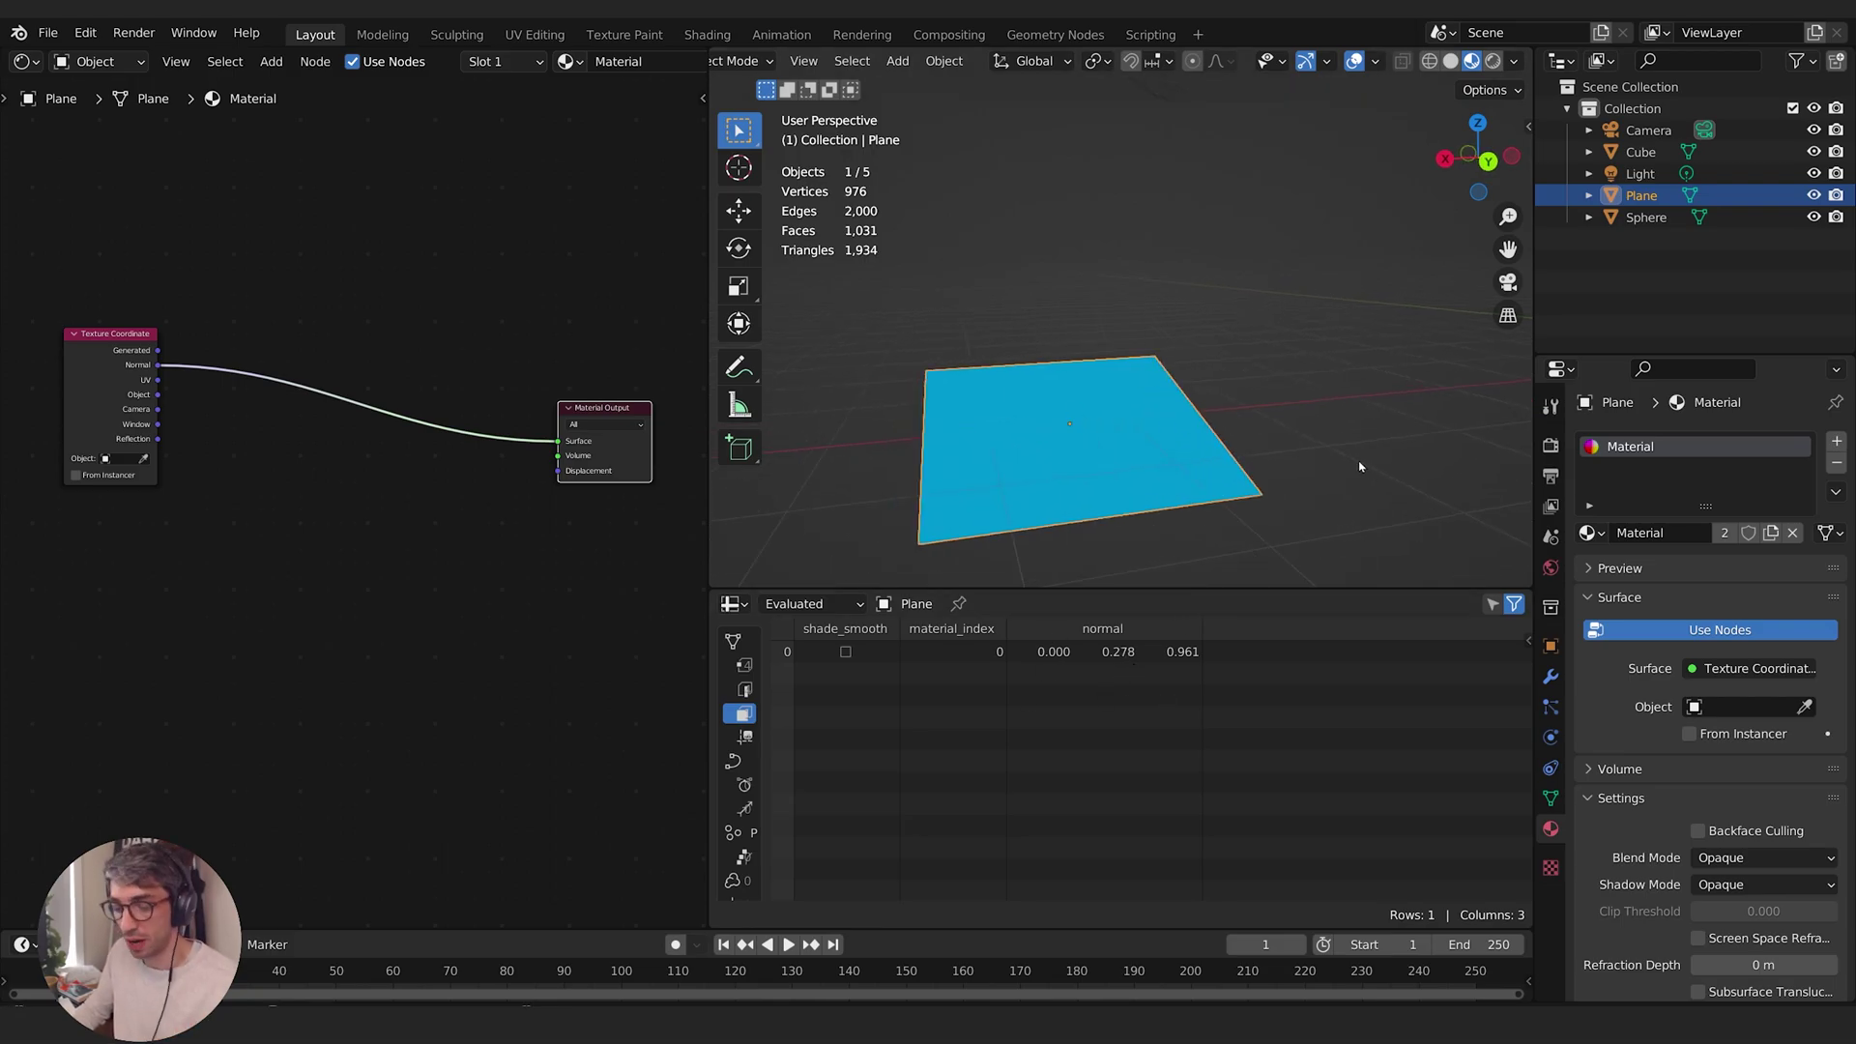
key(Tab)
click(1365, 444)
middle_drag(1367, 443, 1177, 455)
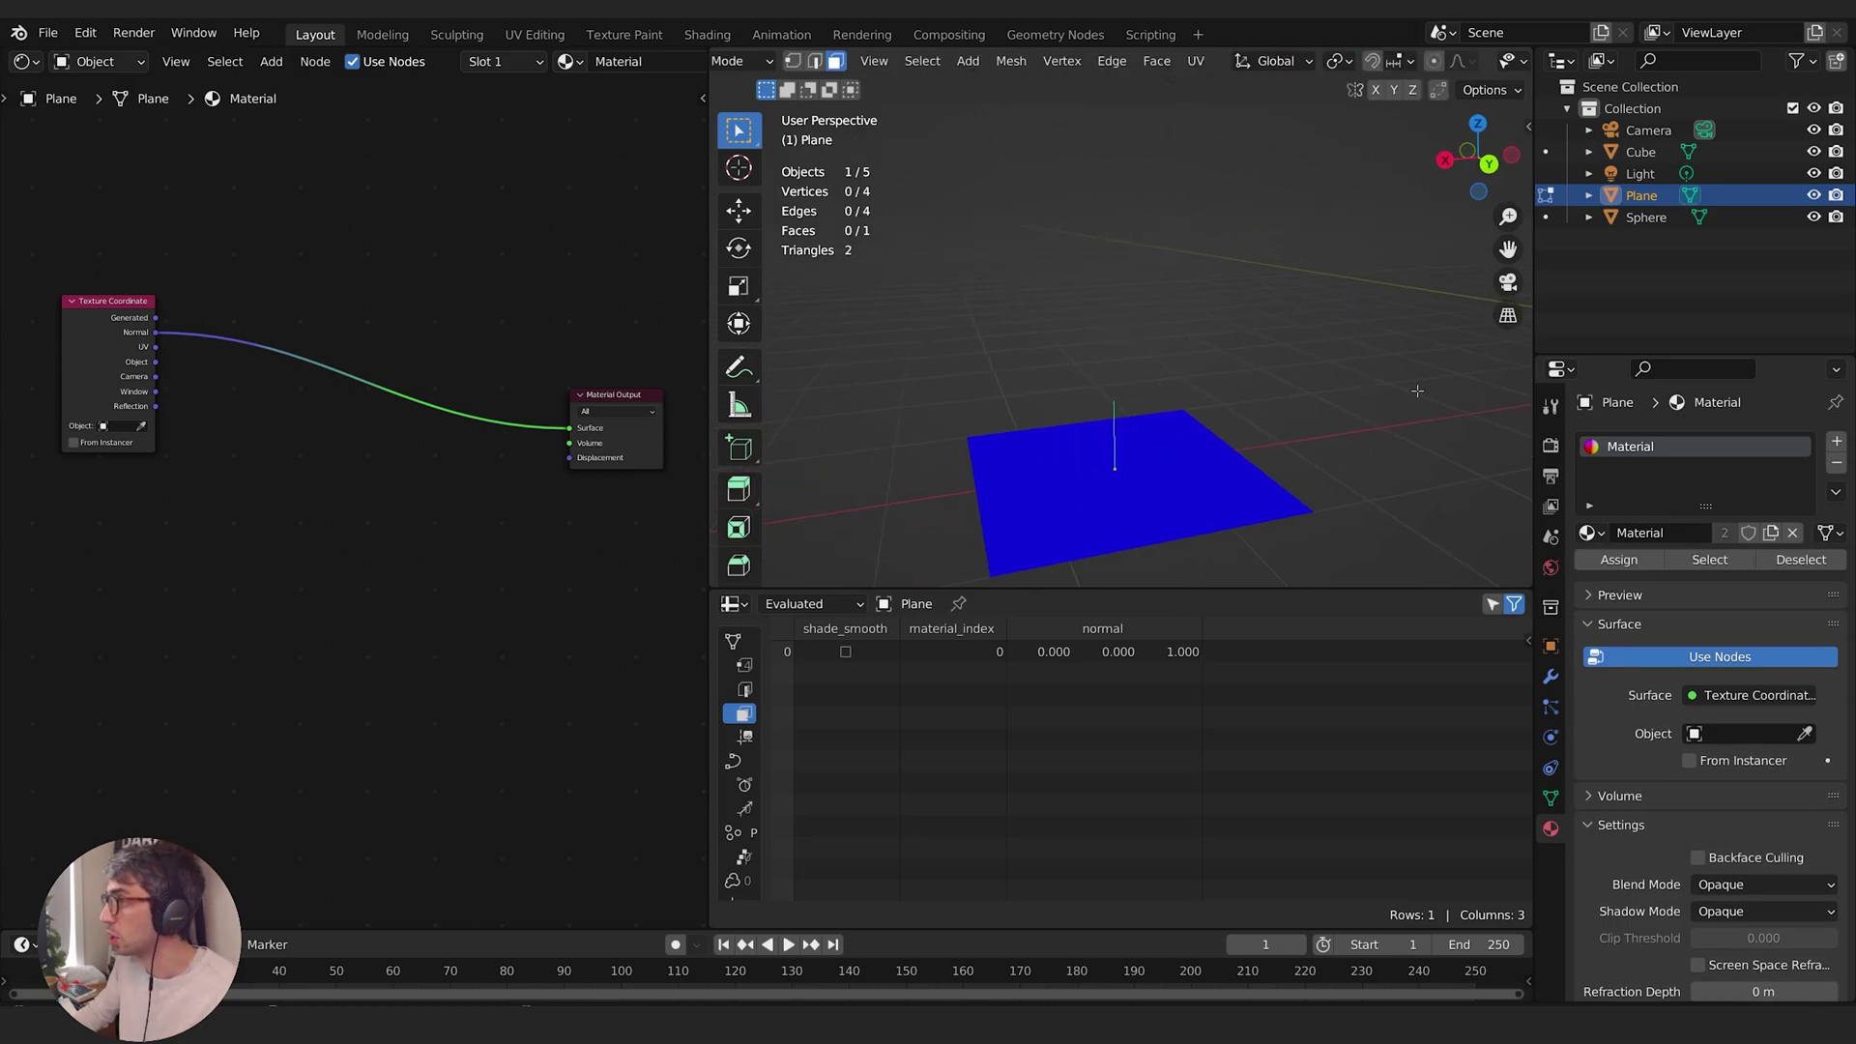
Return to Object Mode, select the cube, and examine the normal colours on its different sides
shift+middle_drag(1417, 390, 1272, 368)
key(Tab)
click(1168, 445)
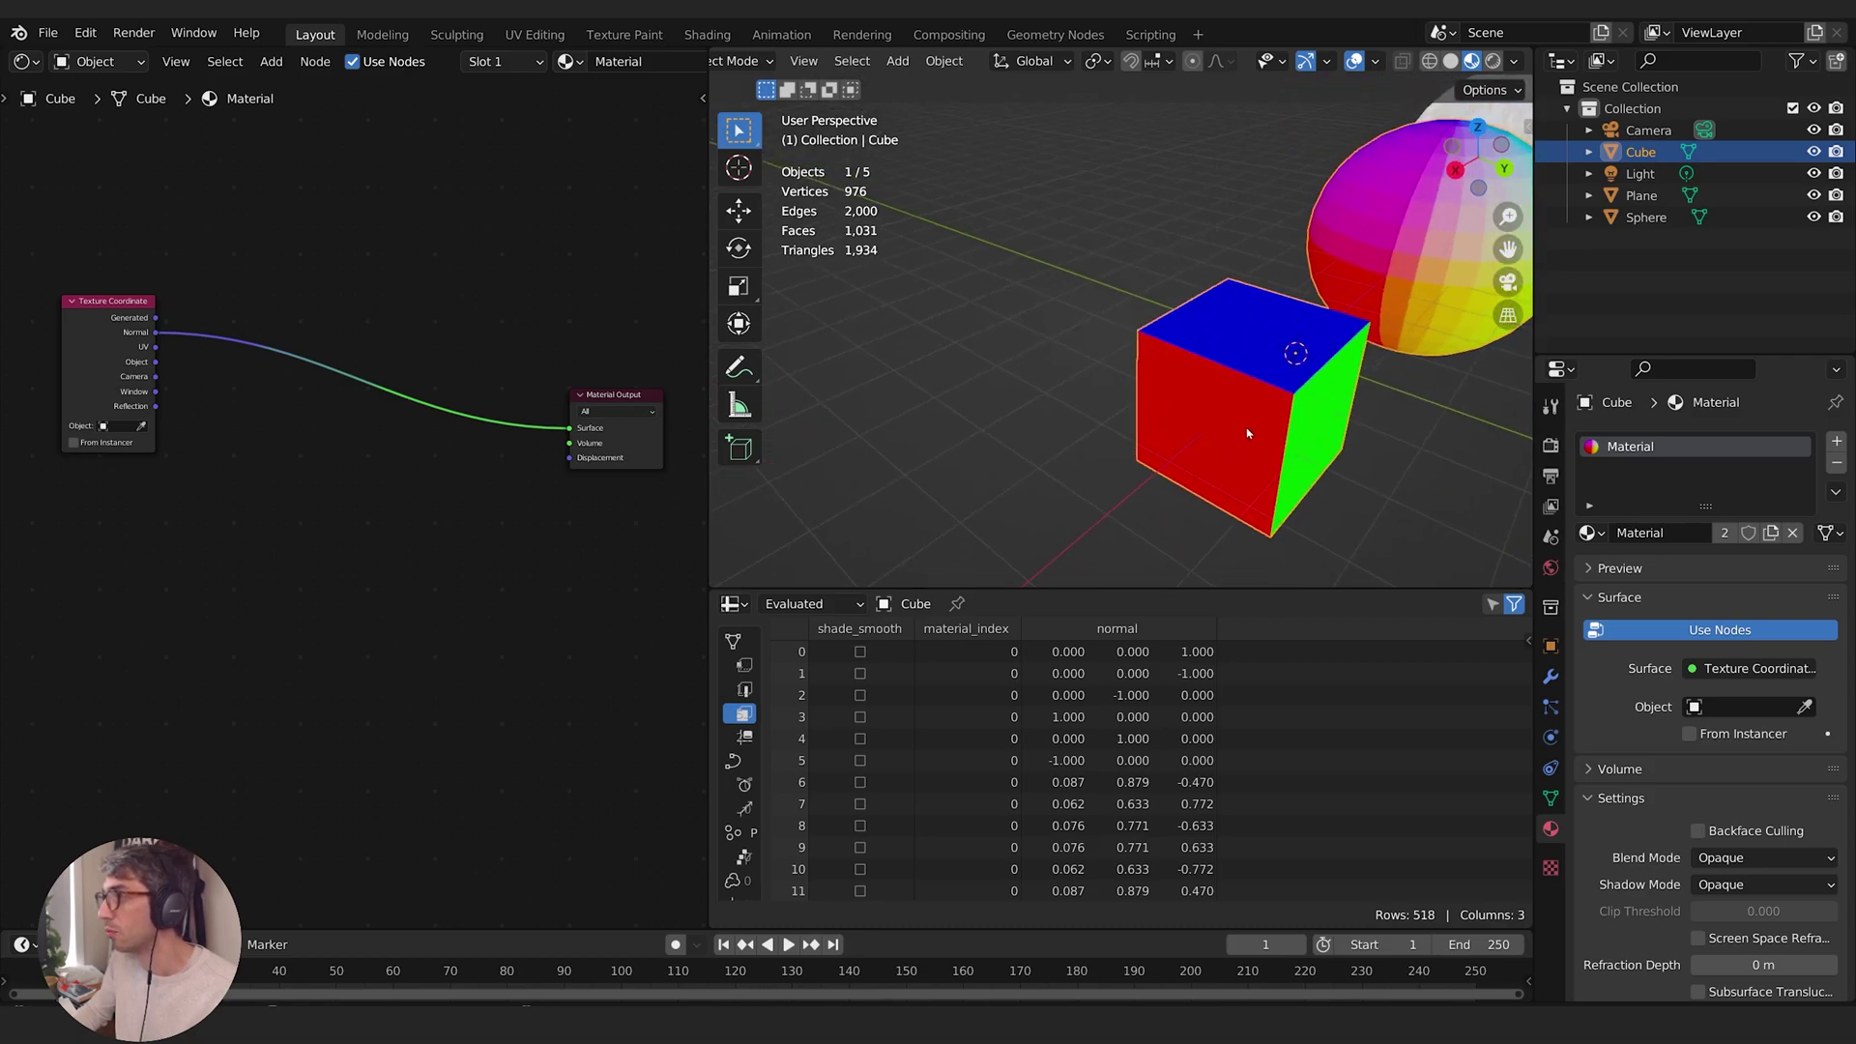
middle_drag(1203, 462, 1165, 399)
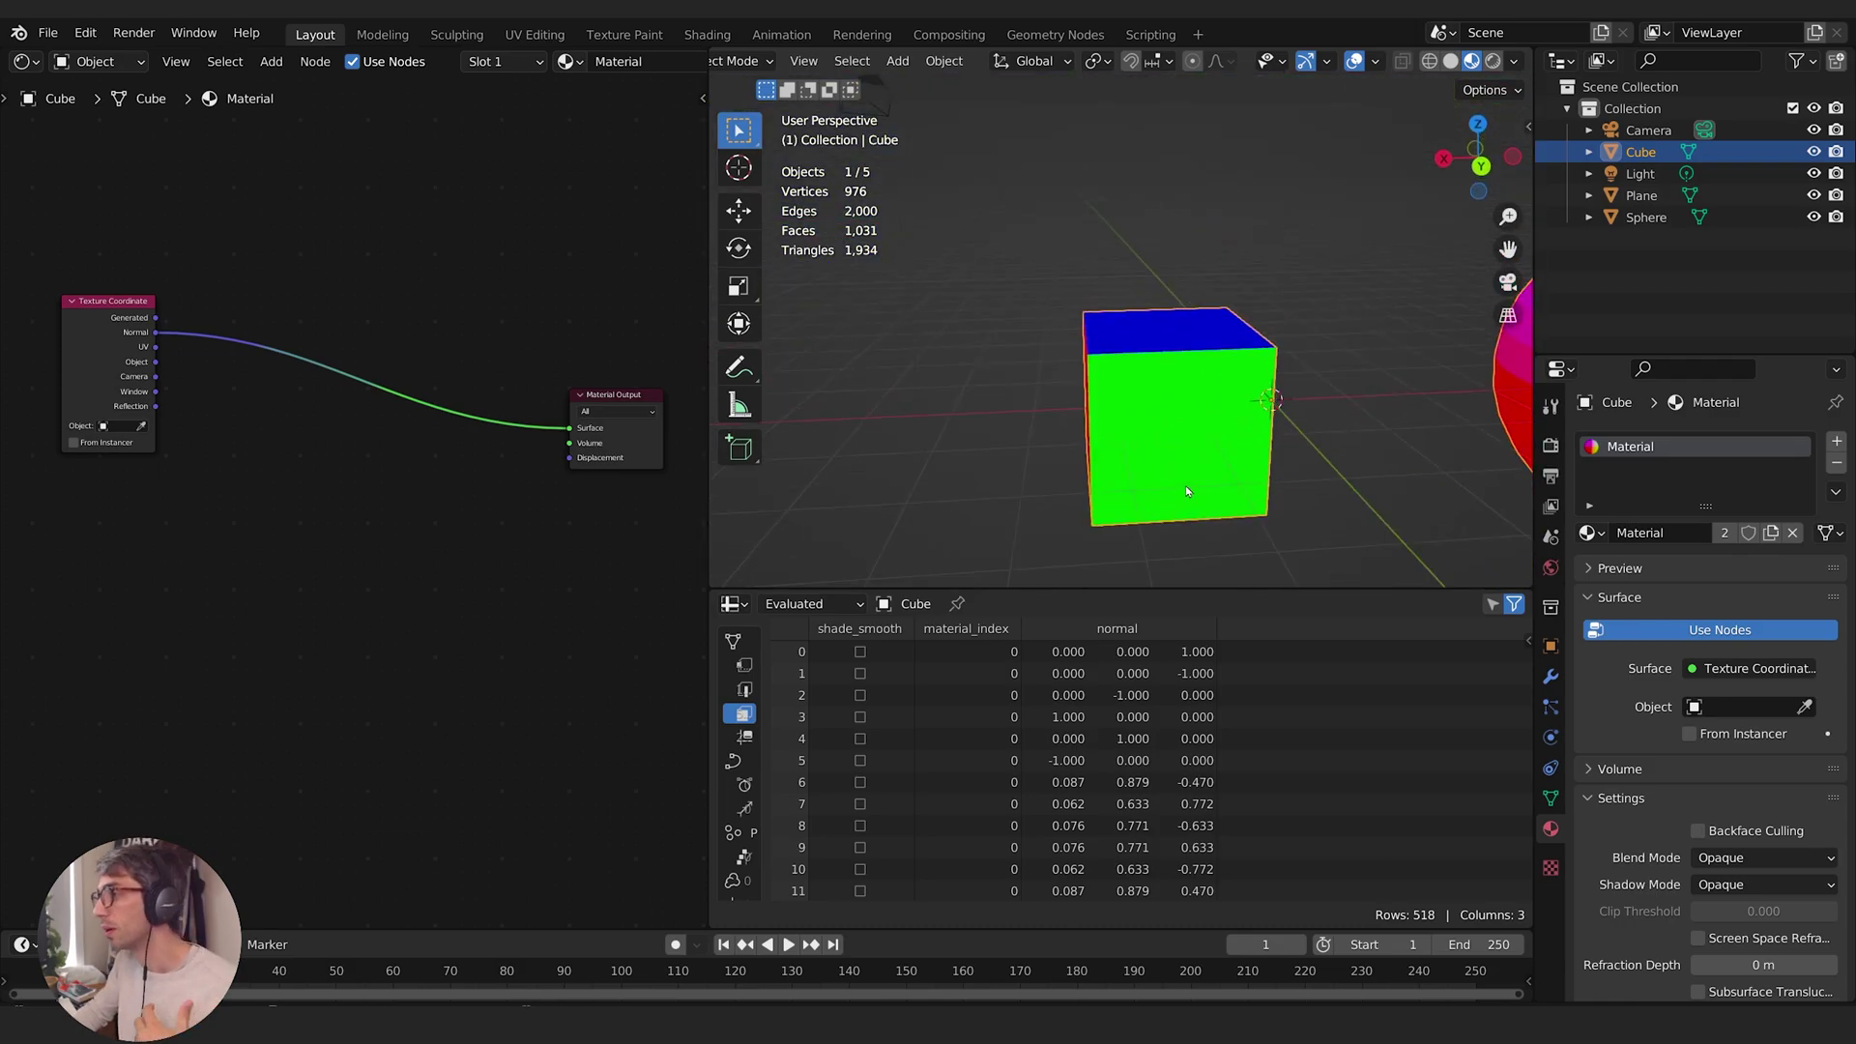
middle_drag(1187, 491, 1208, 470)
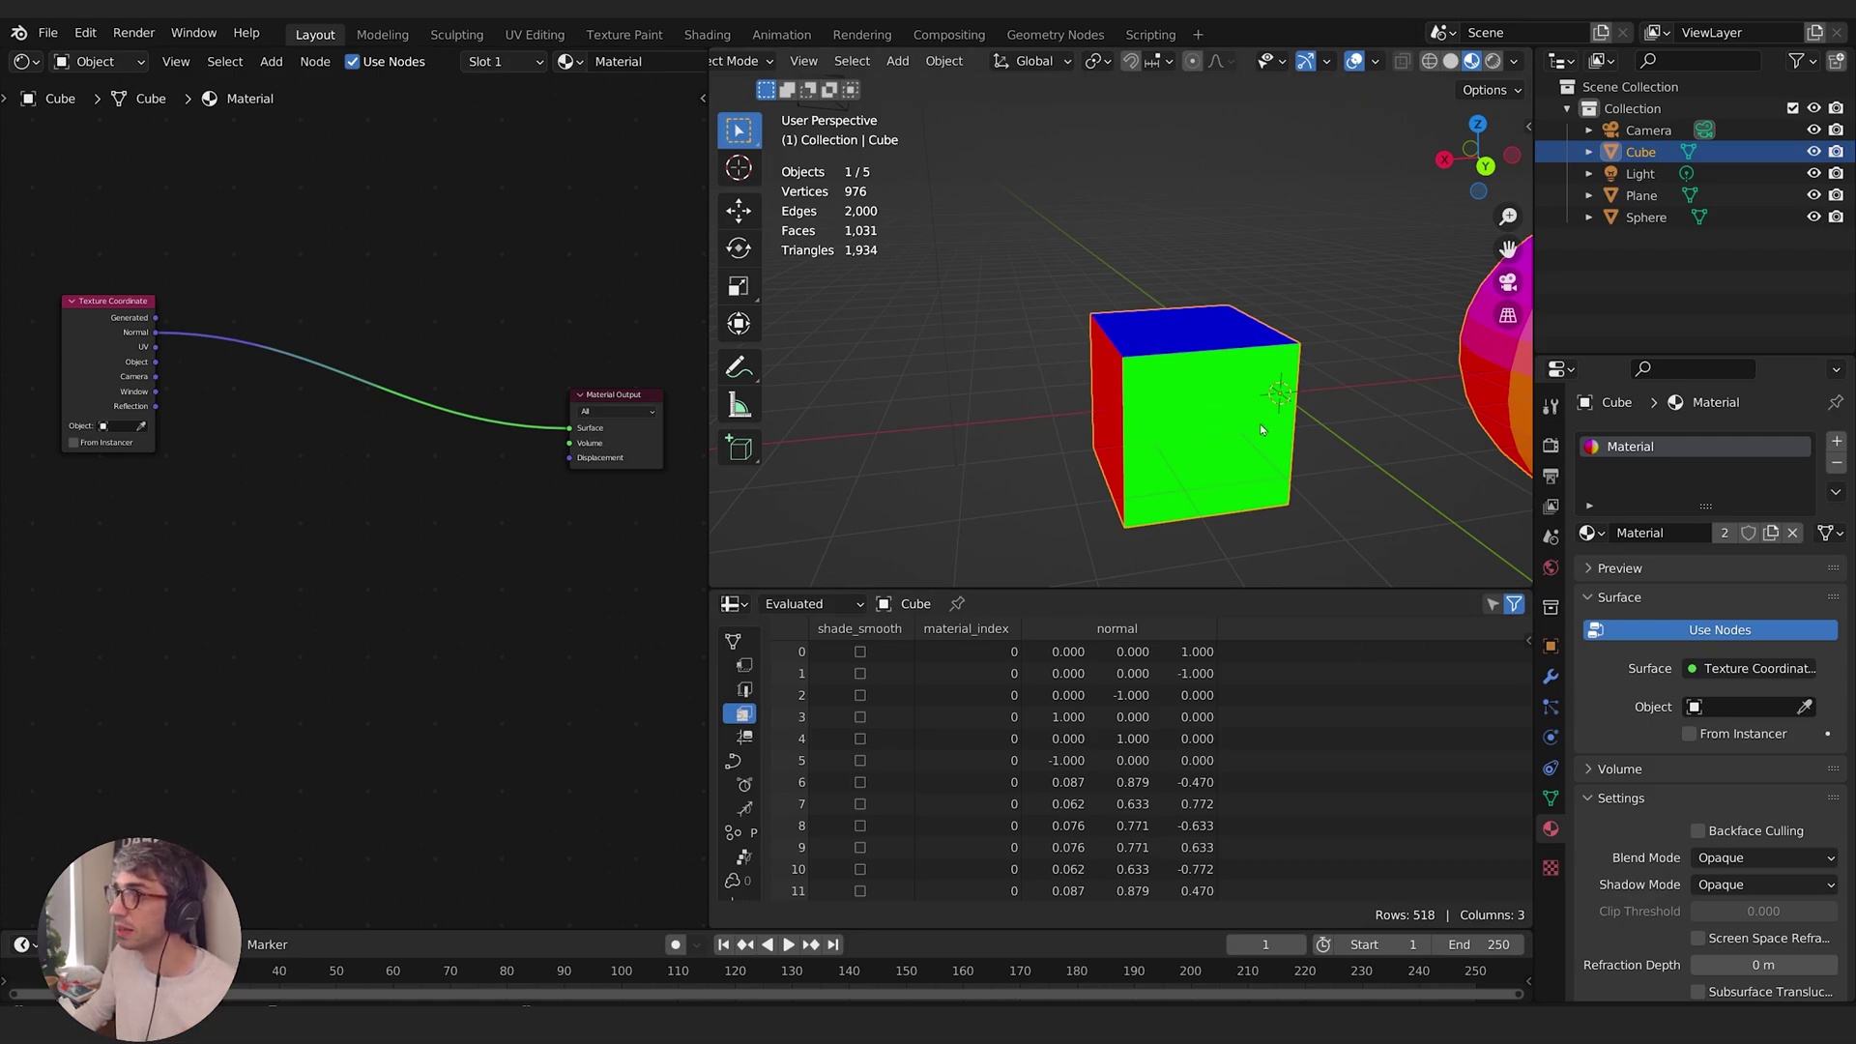
middle_drag(1261, 423, 1092, 424)
middle_drag(1218, 503, 1113, 407)
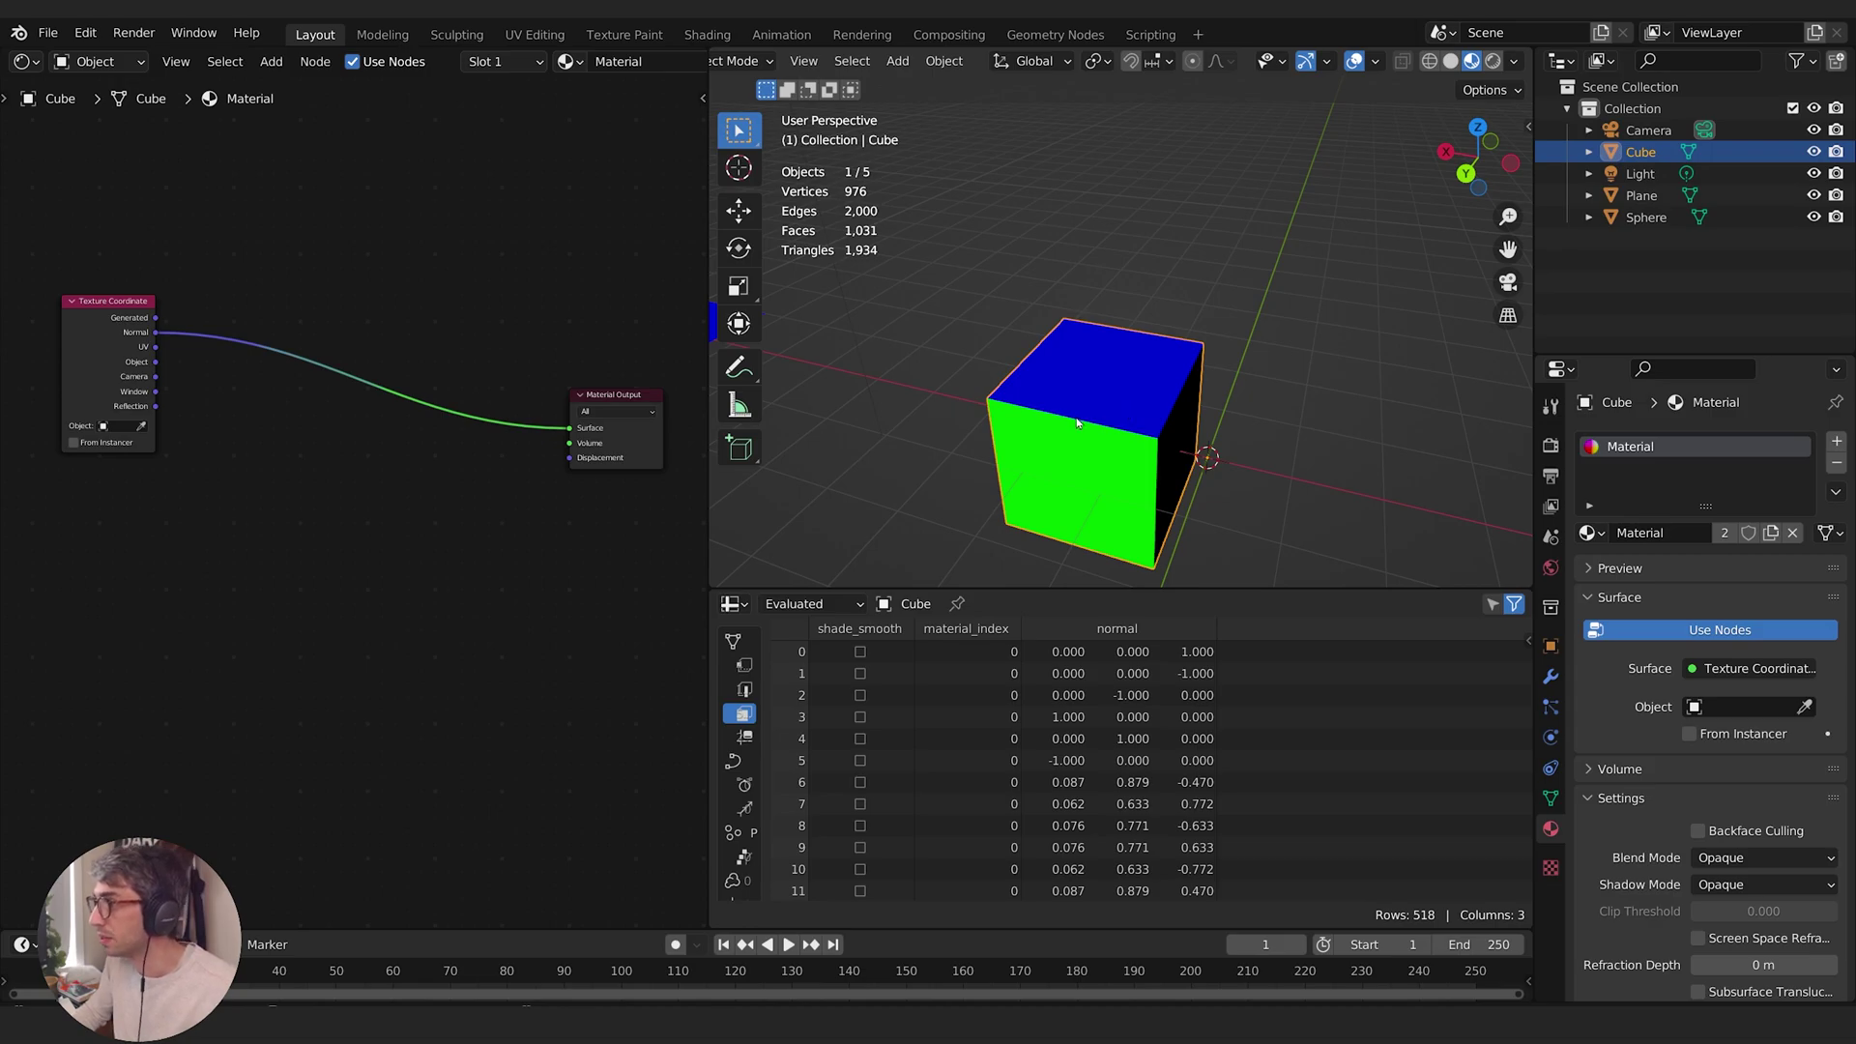
In Edit Mode, select the cube's top face and its bottom face in turn to compare their normals, and clear the selection
key(Tab)
click(1121, 406)
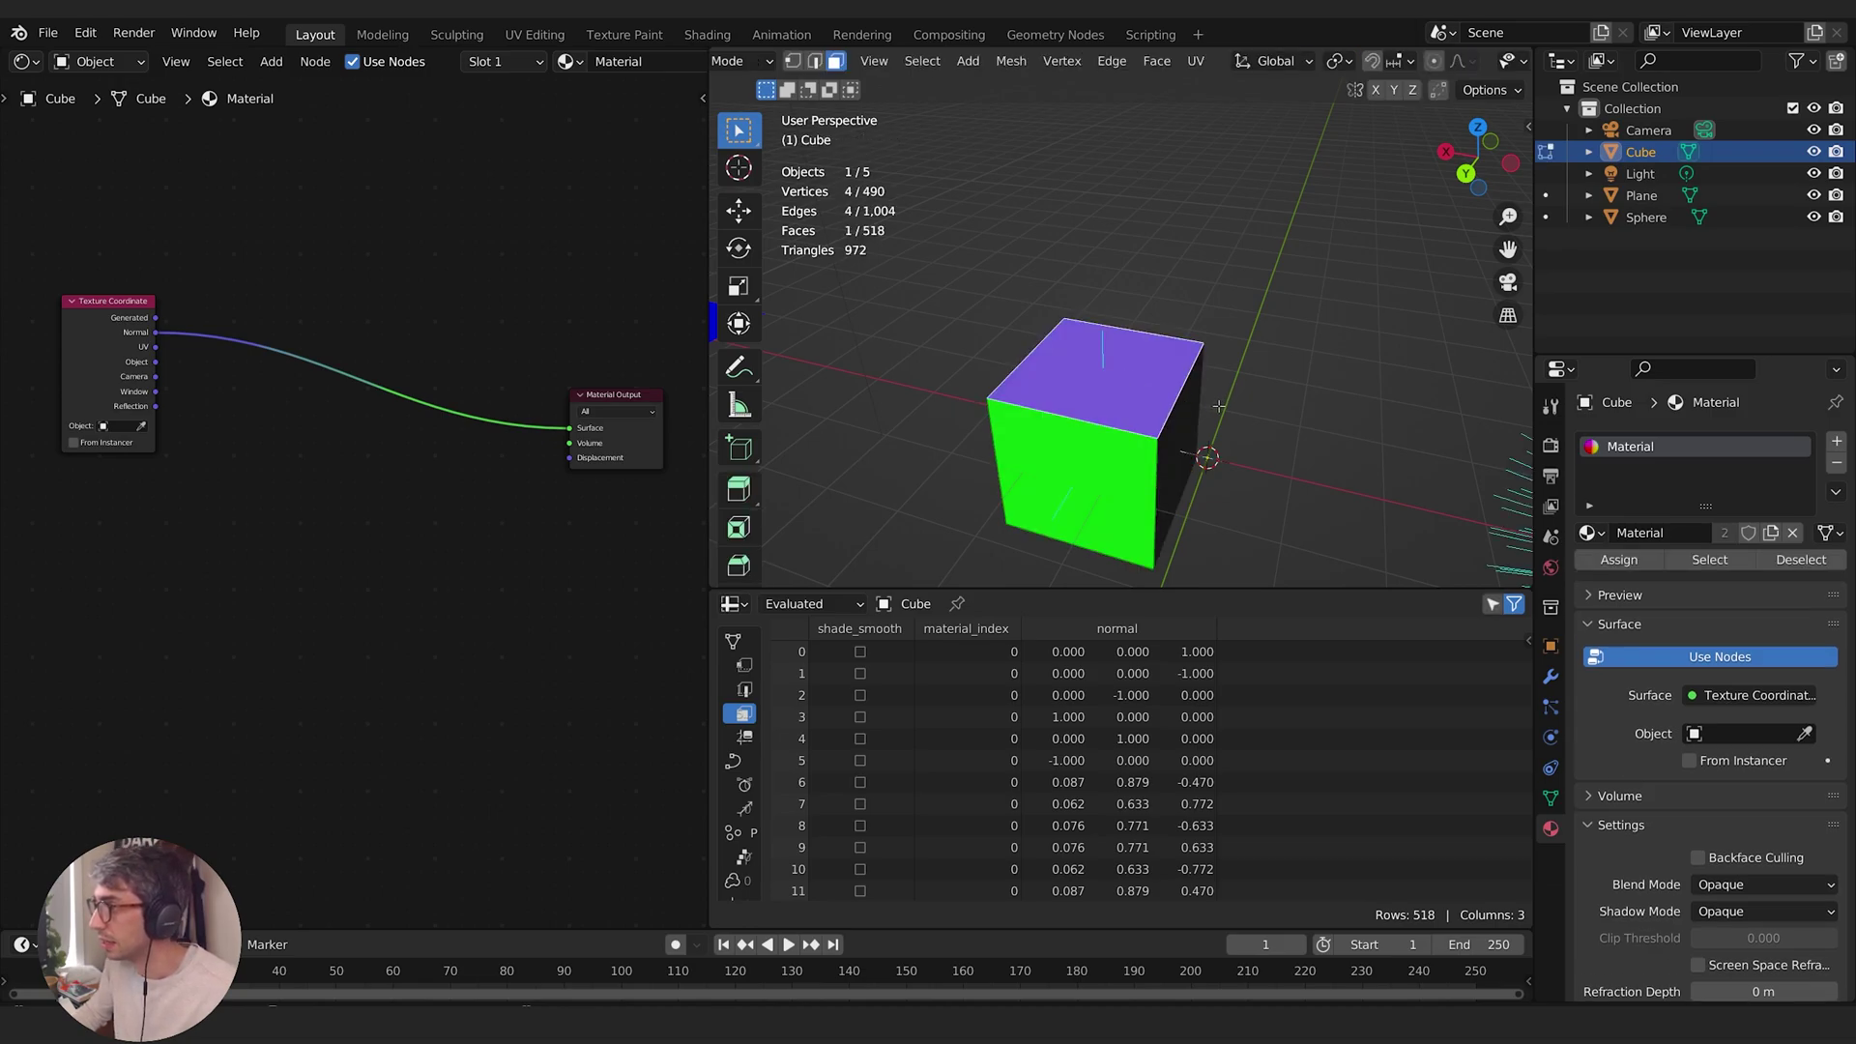
key(r)
key(Escape)
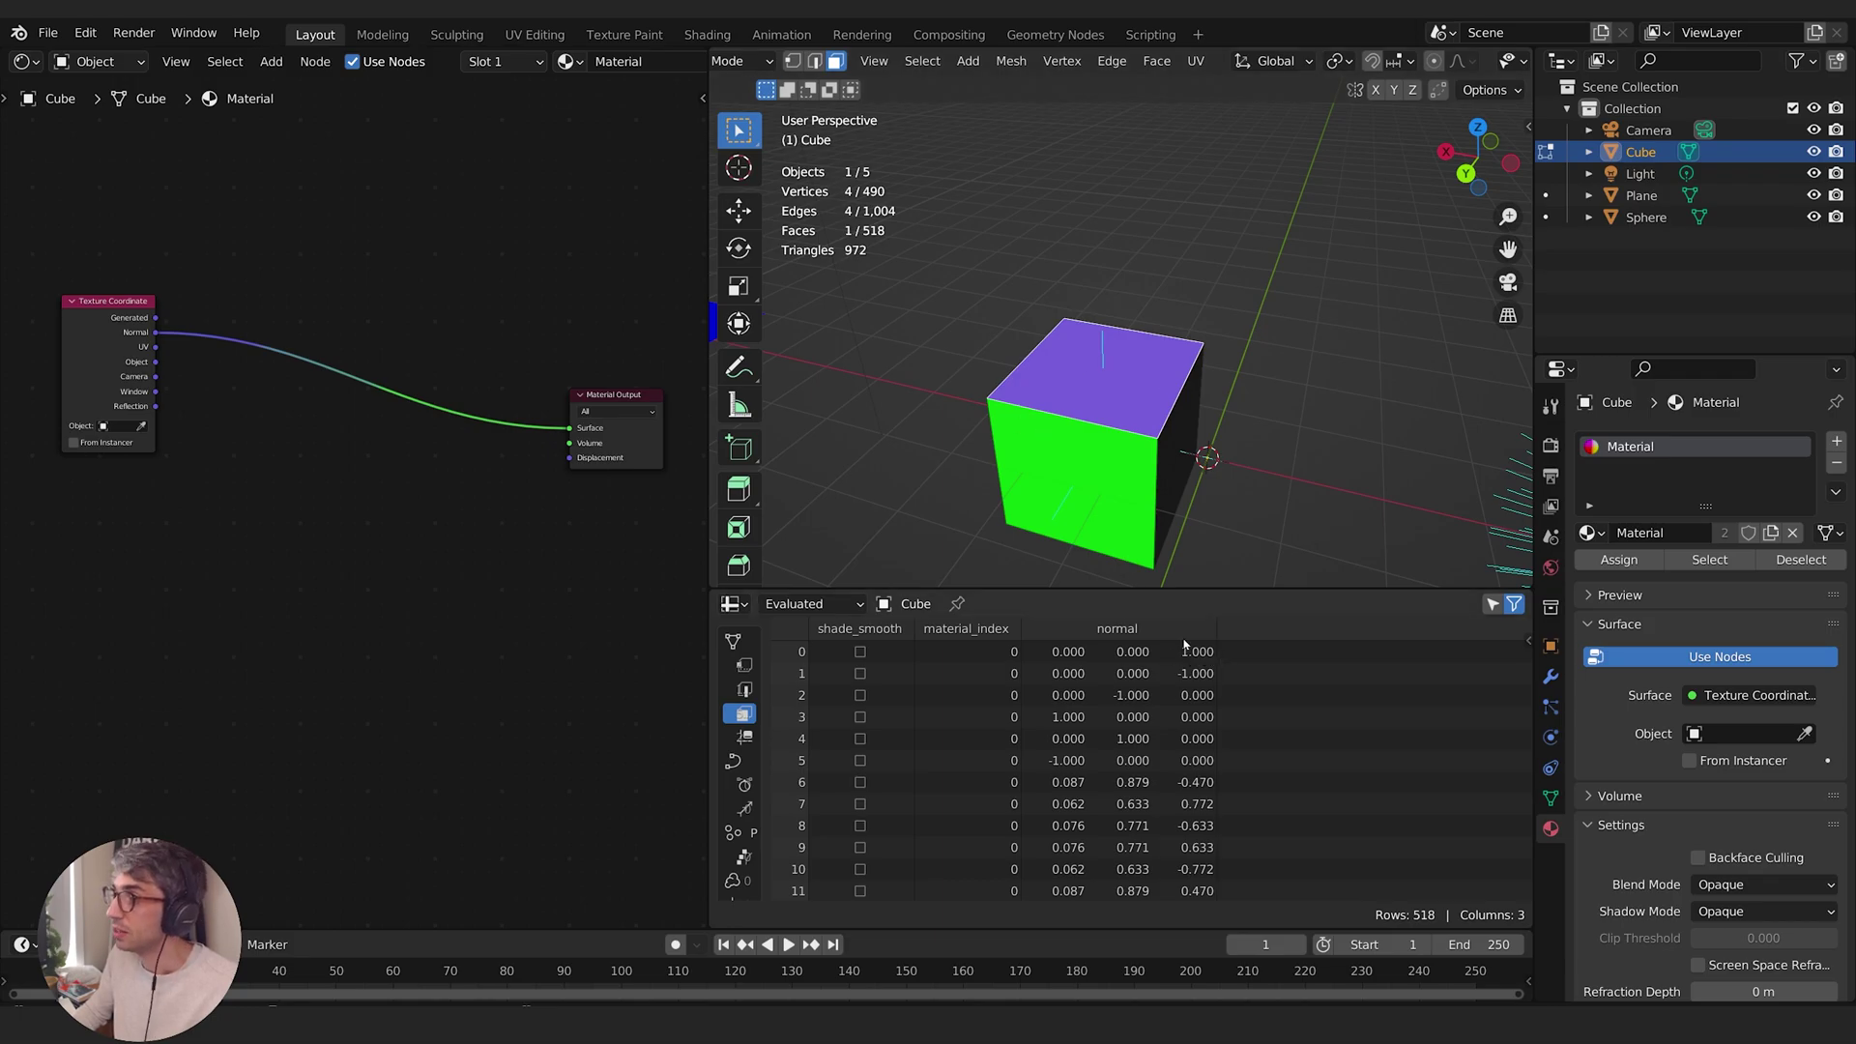
middle_drag(1131, 465, 1139, 424)
click(1127, 396)
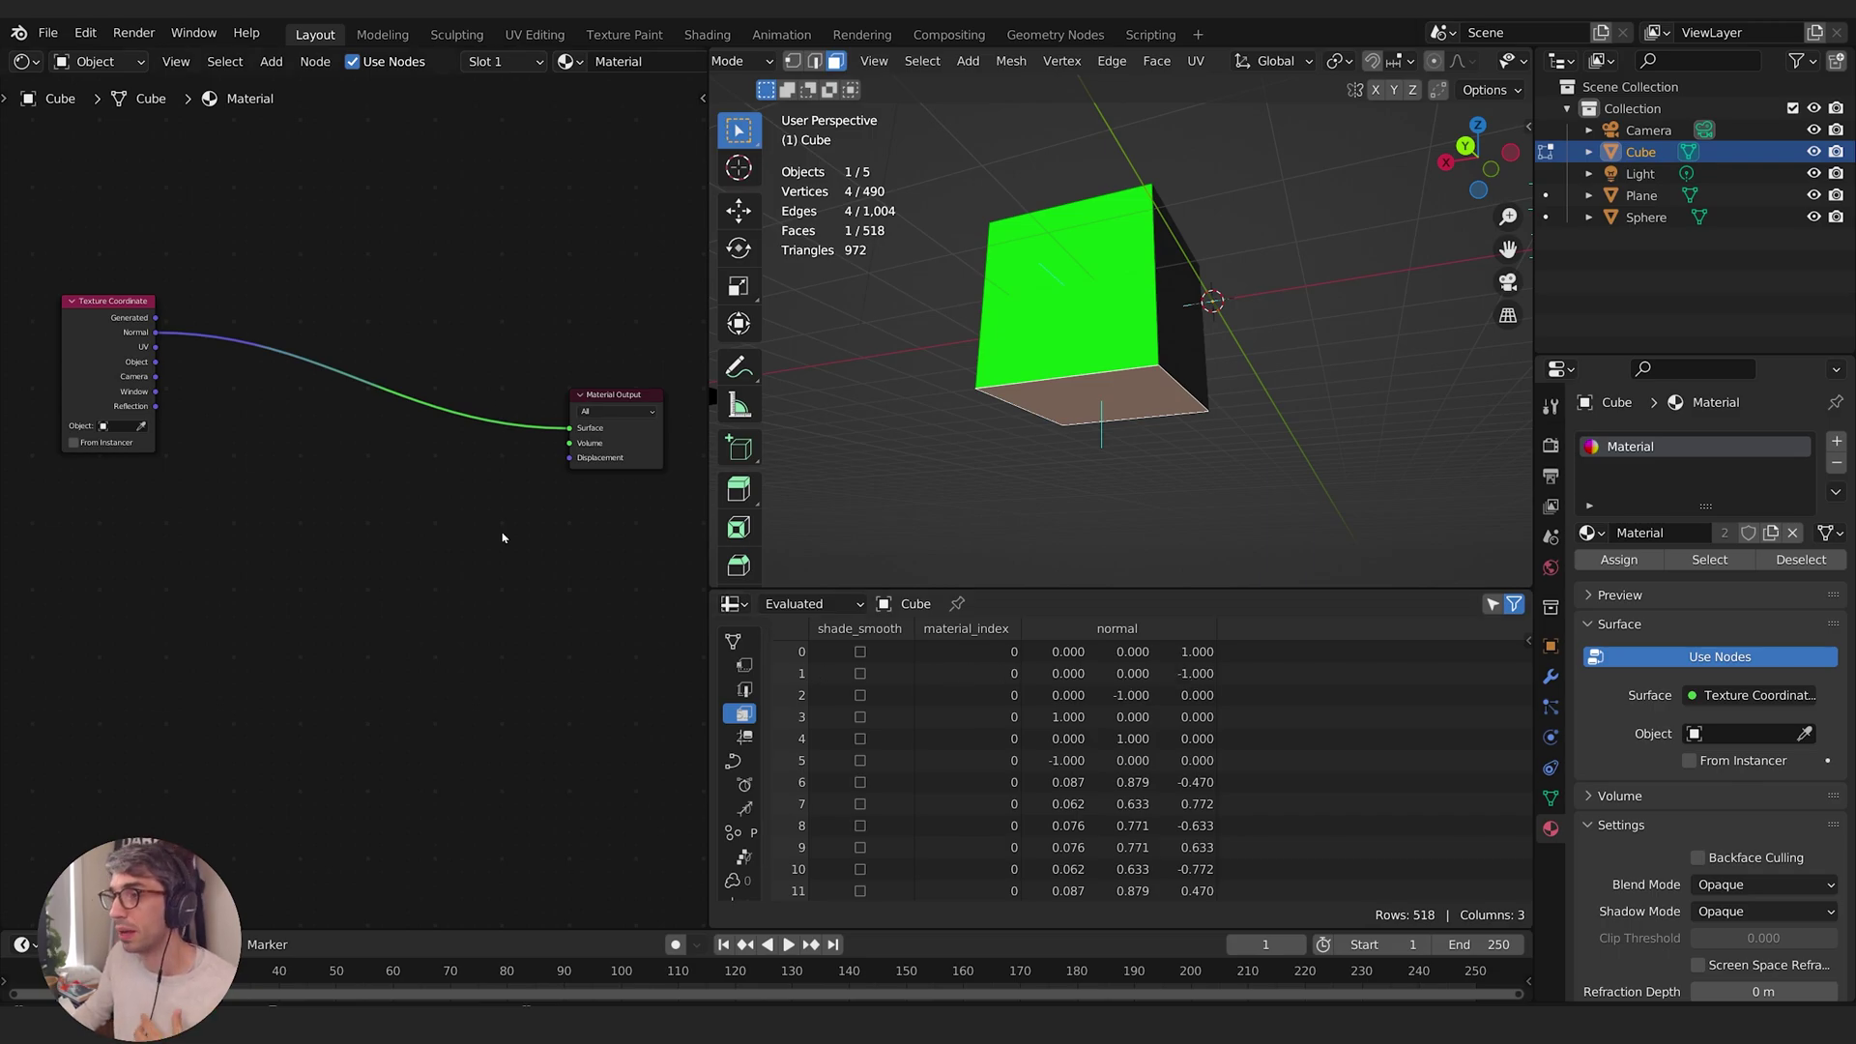
click(1126, 489)
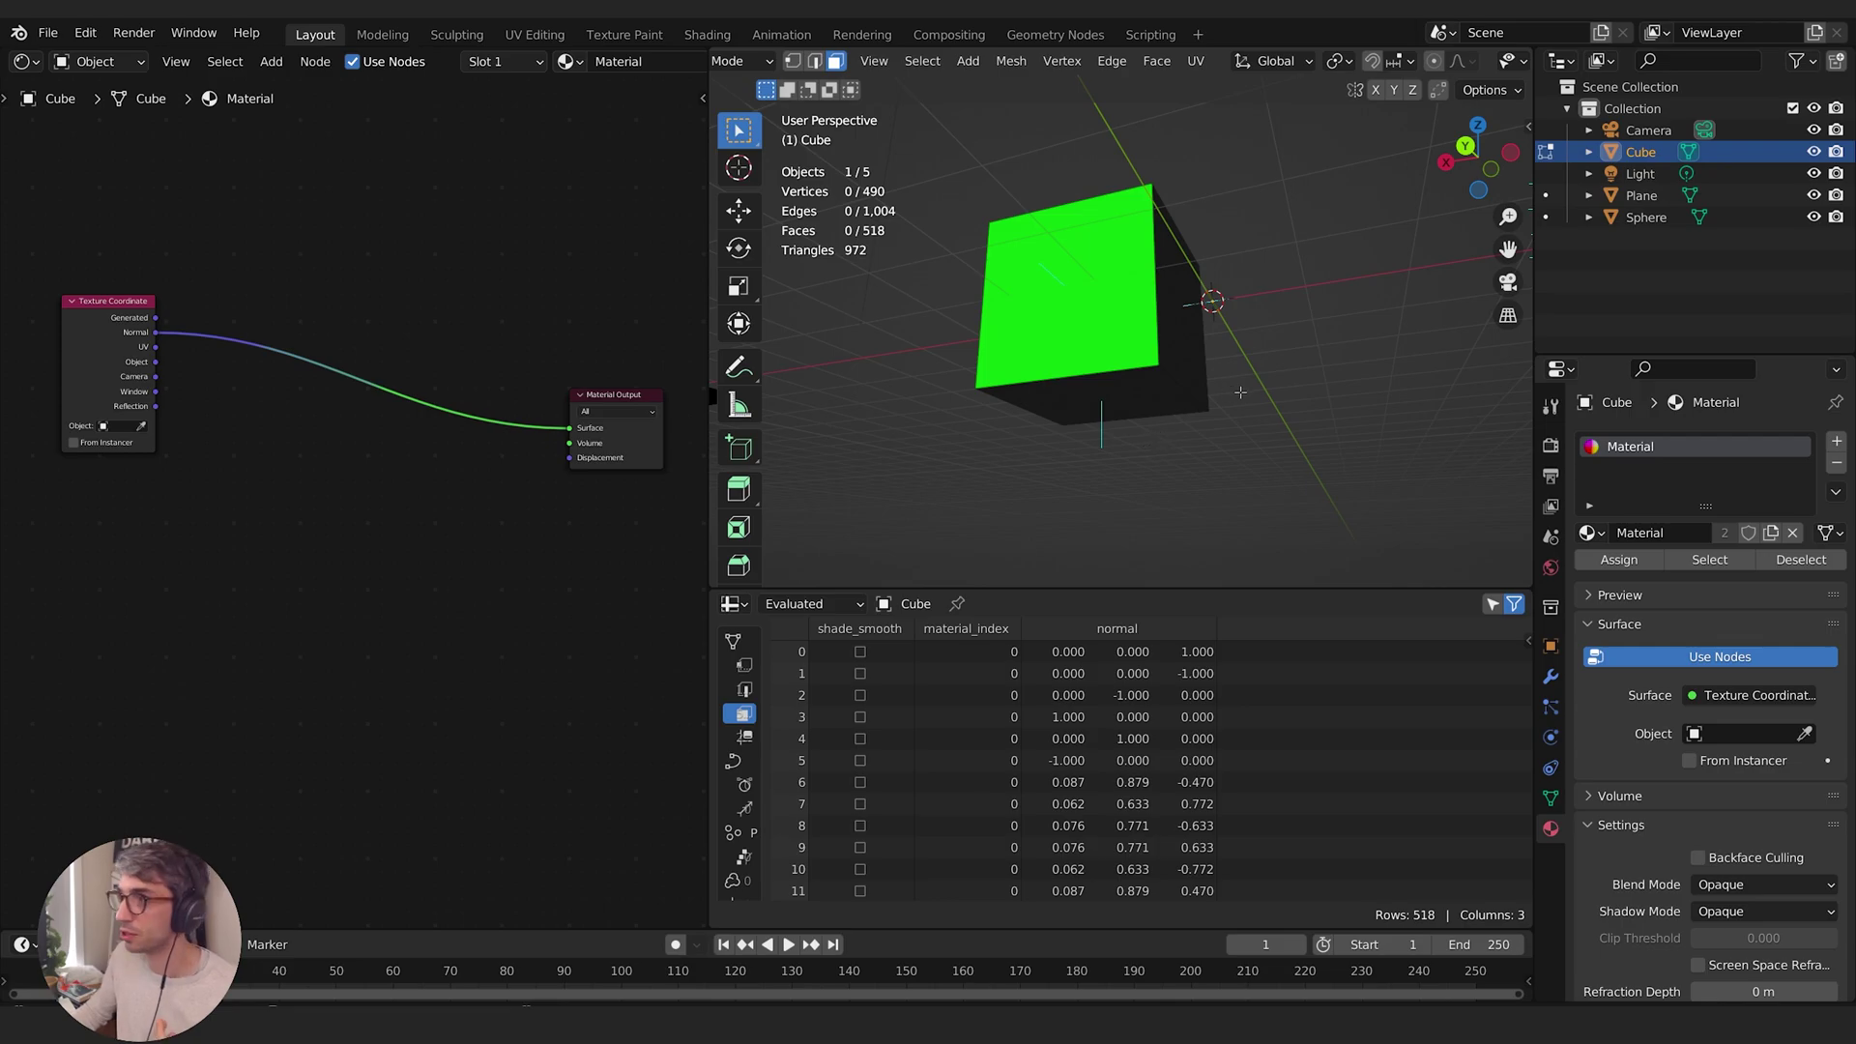
middle_drag(1241, 392, 1154, 322)
middle_drag(965, 480, 1225, 524)
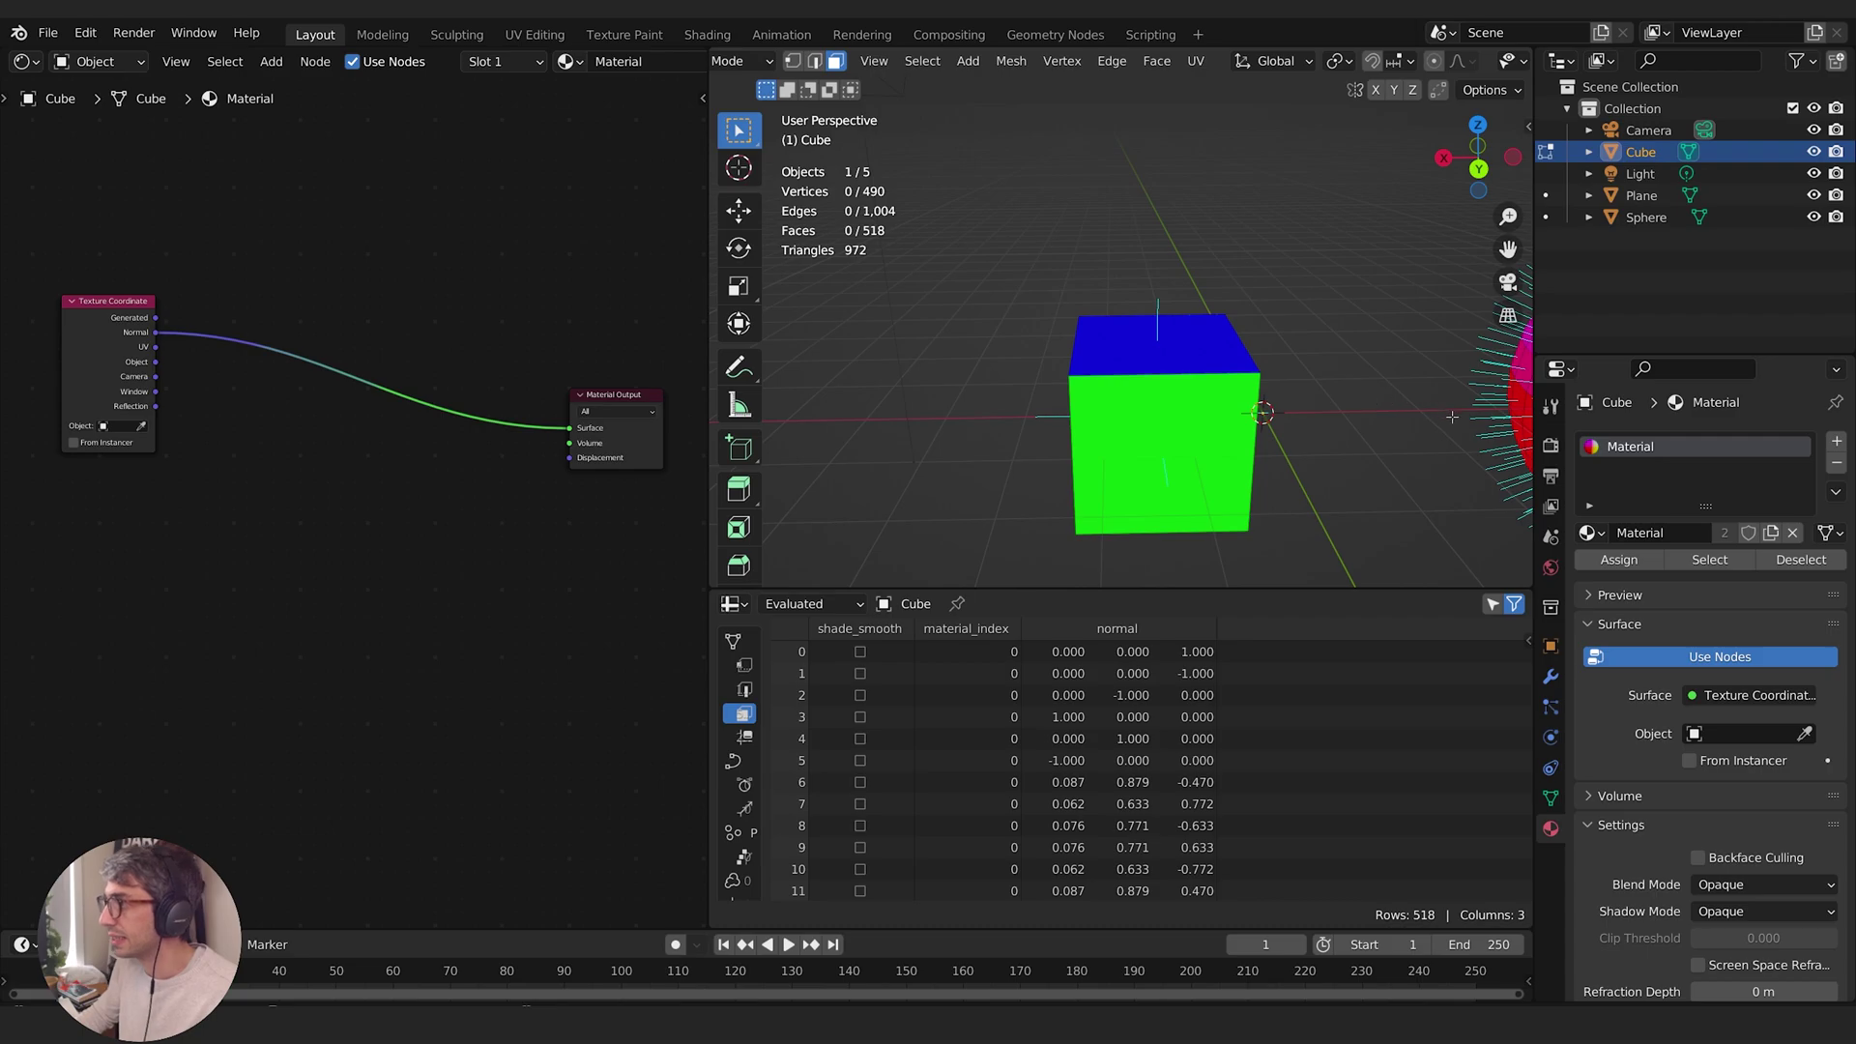
Return to Object Mode, select the white bumpy sphere, and frame it in the viewport
middle_drag(1452, 417, 1035, 420)
key(Tab)
click(1121, 425)
key(KP_Decimal)
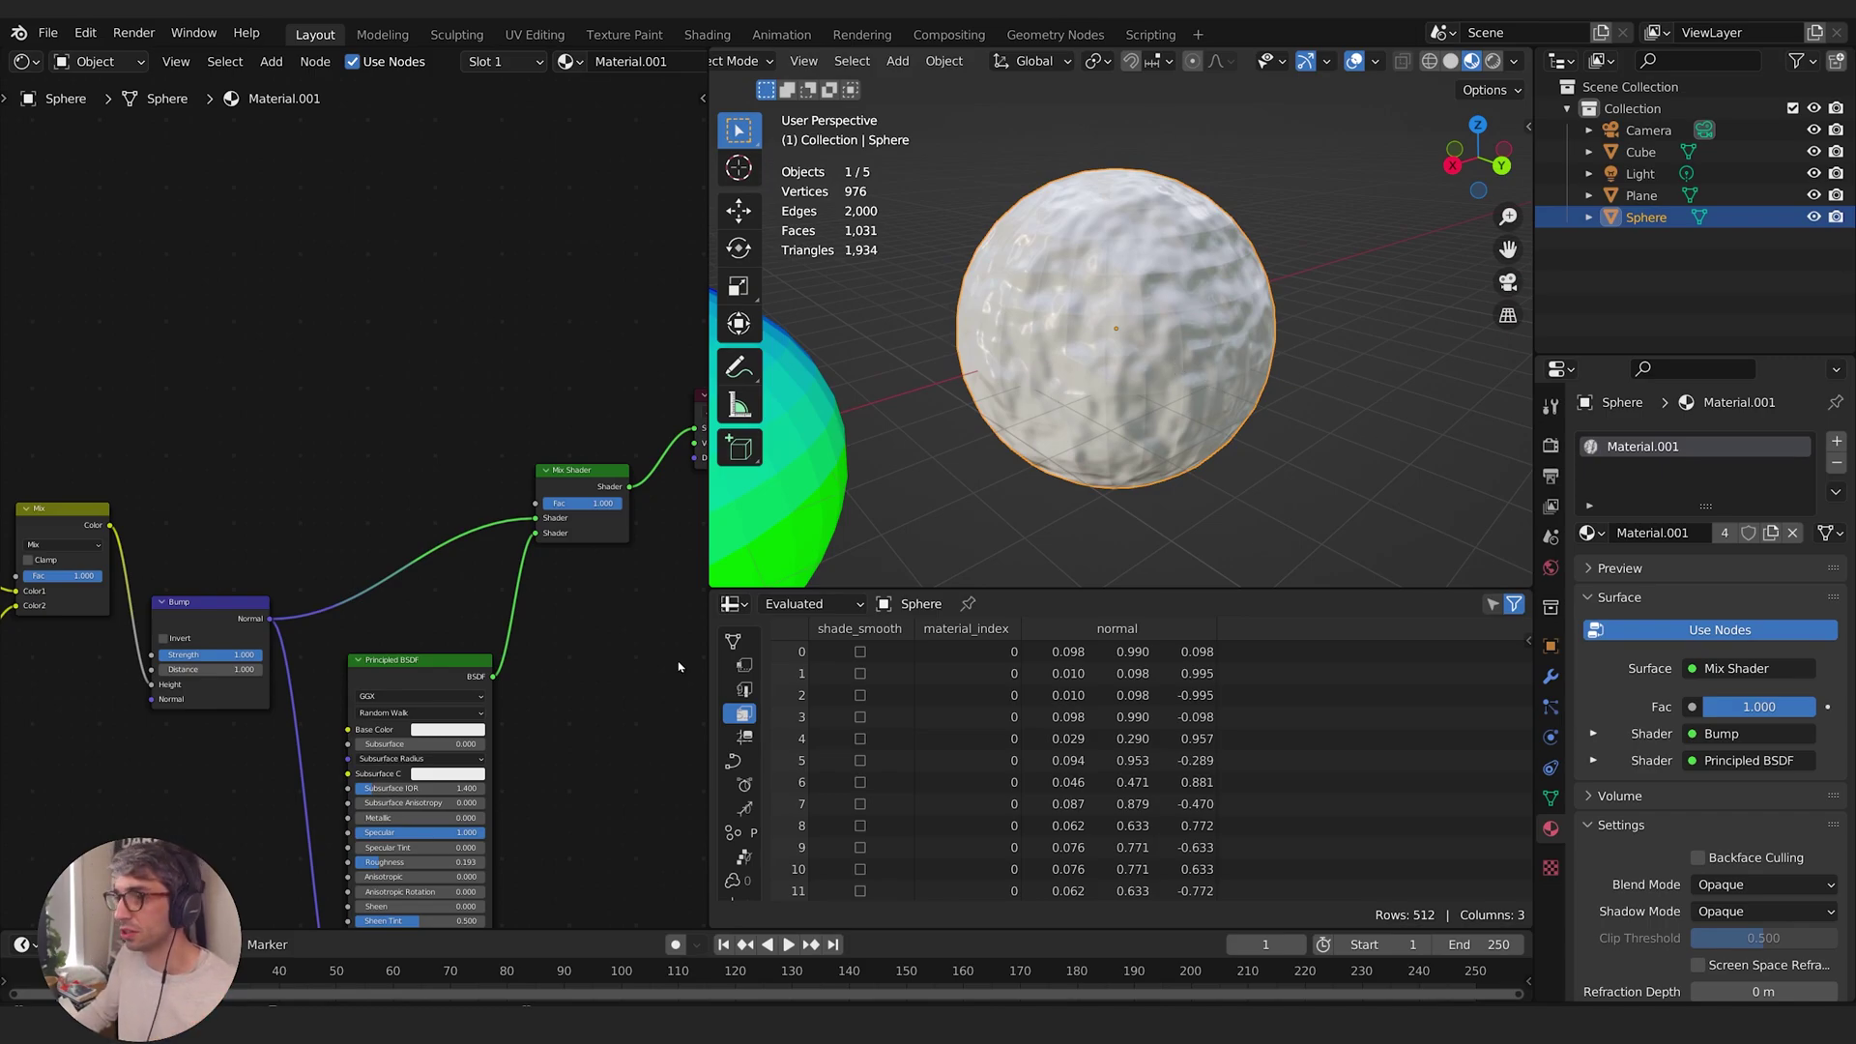
Set the factor of the Mix node feeding the sphere's Bump node to 0.000, shifting the node slightly
scroll(216, 483, down, 2)
middle_drag(331, 430, 467, 505)
scroll(395, 471, down, 1)
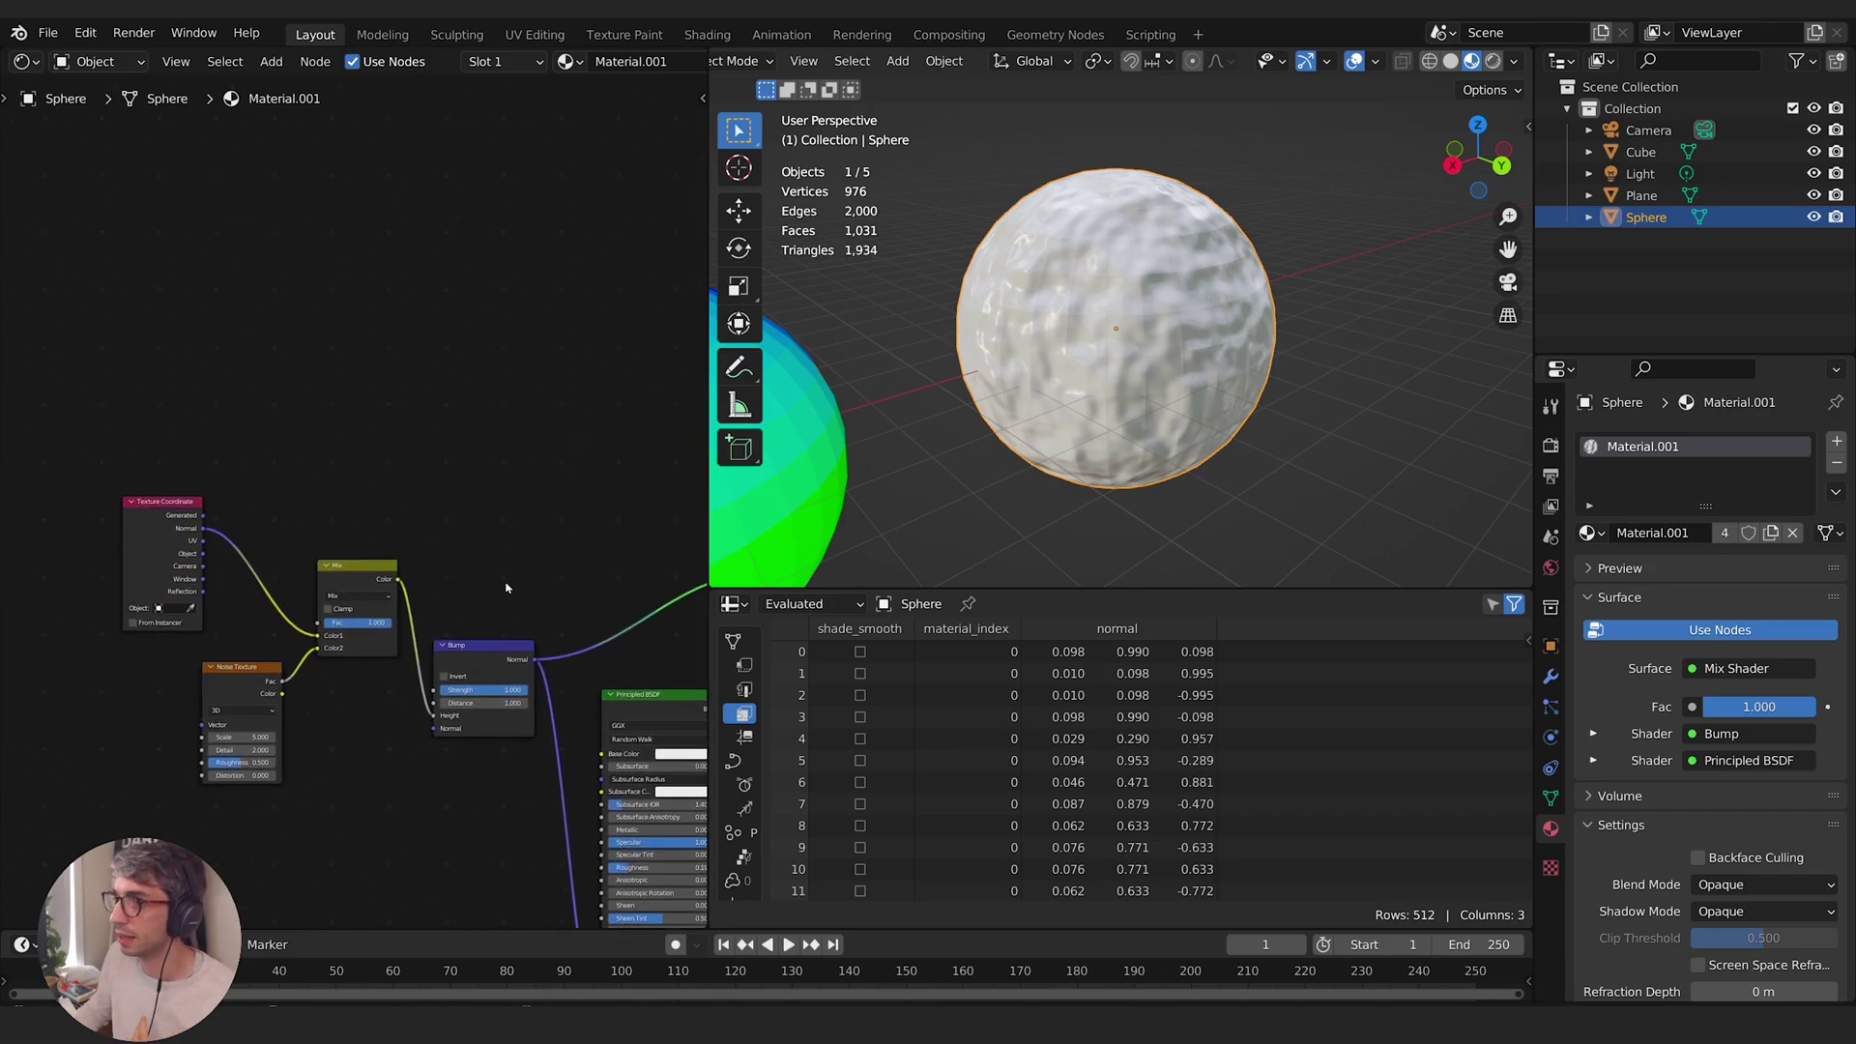
drag(384, 631, 348, 607)
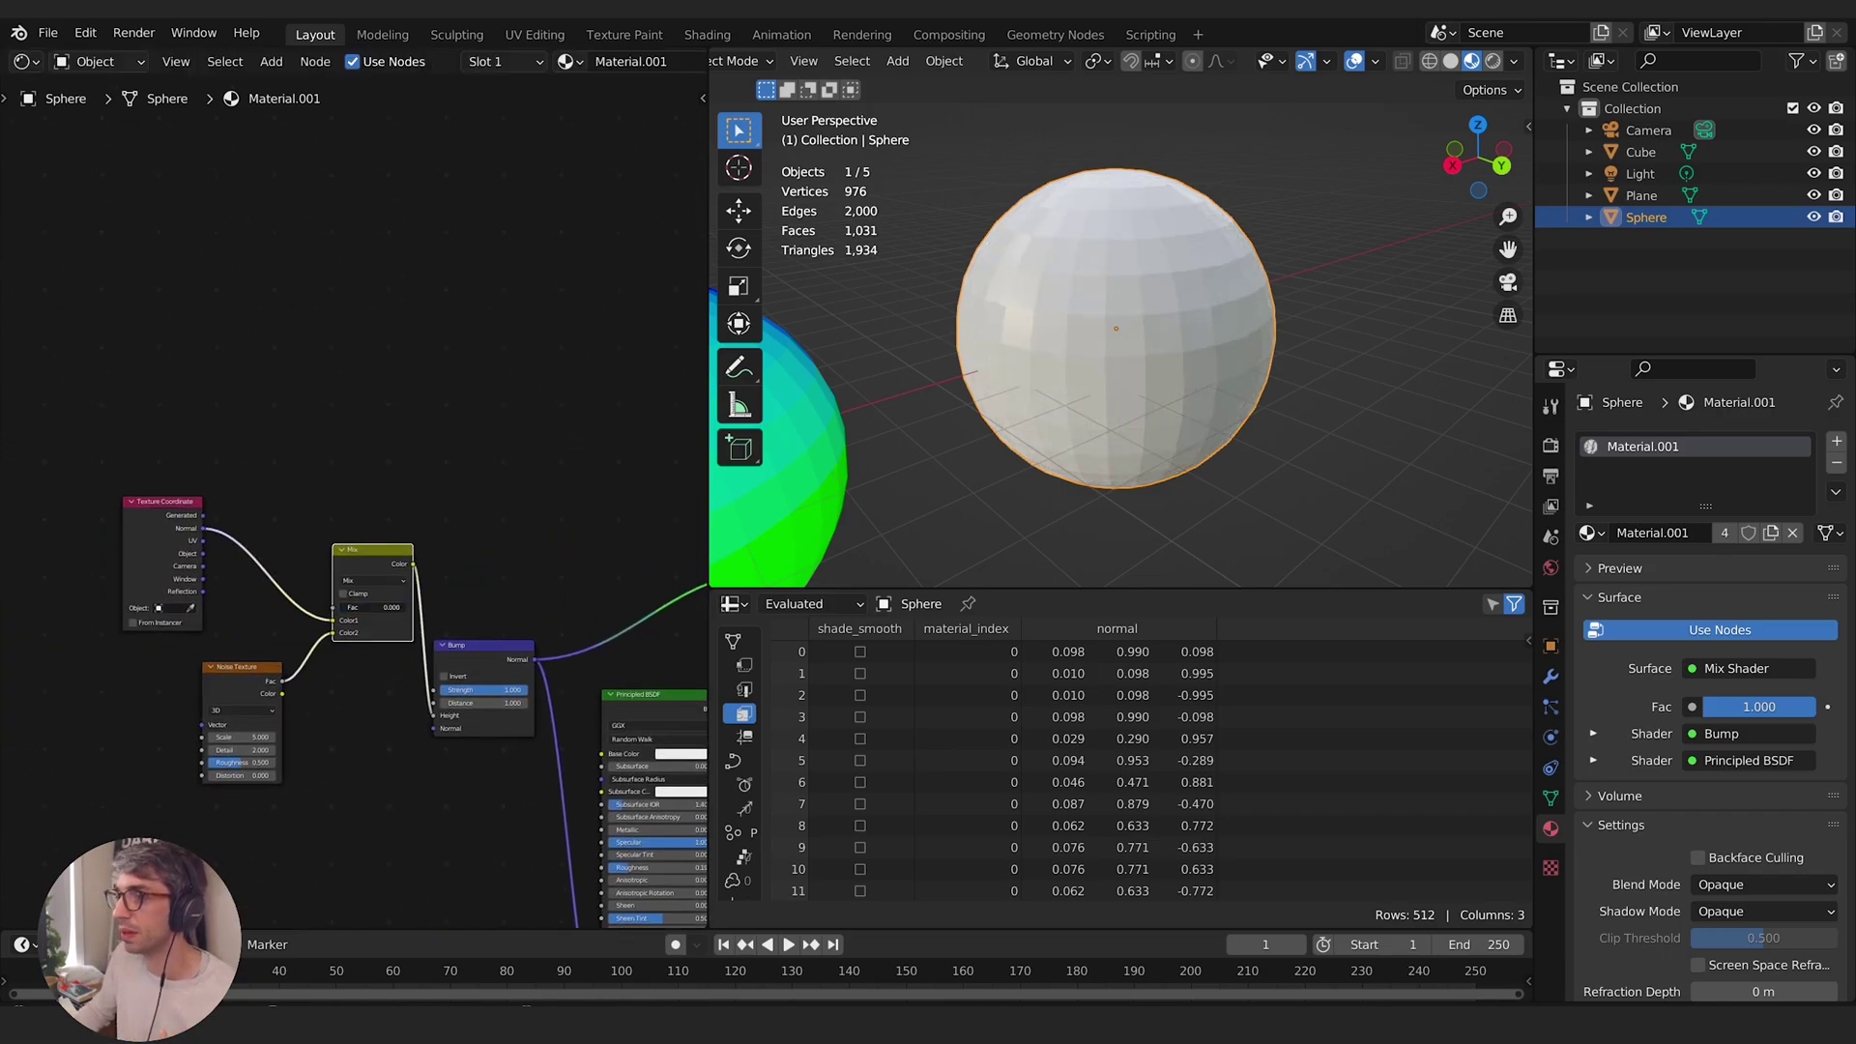
mouse_move(1338, 358)
middle_down()
mouse_move(1276, 386)
mouse_move(1227, 497)
mouse_move(1238, 373)
mouse_move(1051, 280)
middle_up()
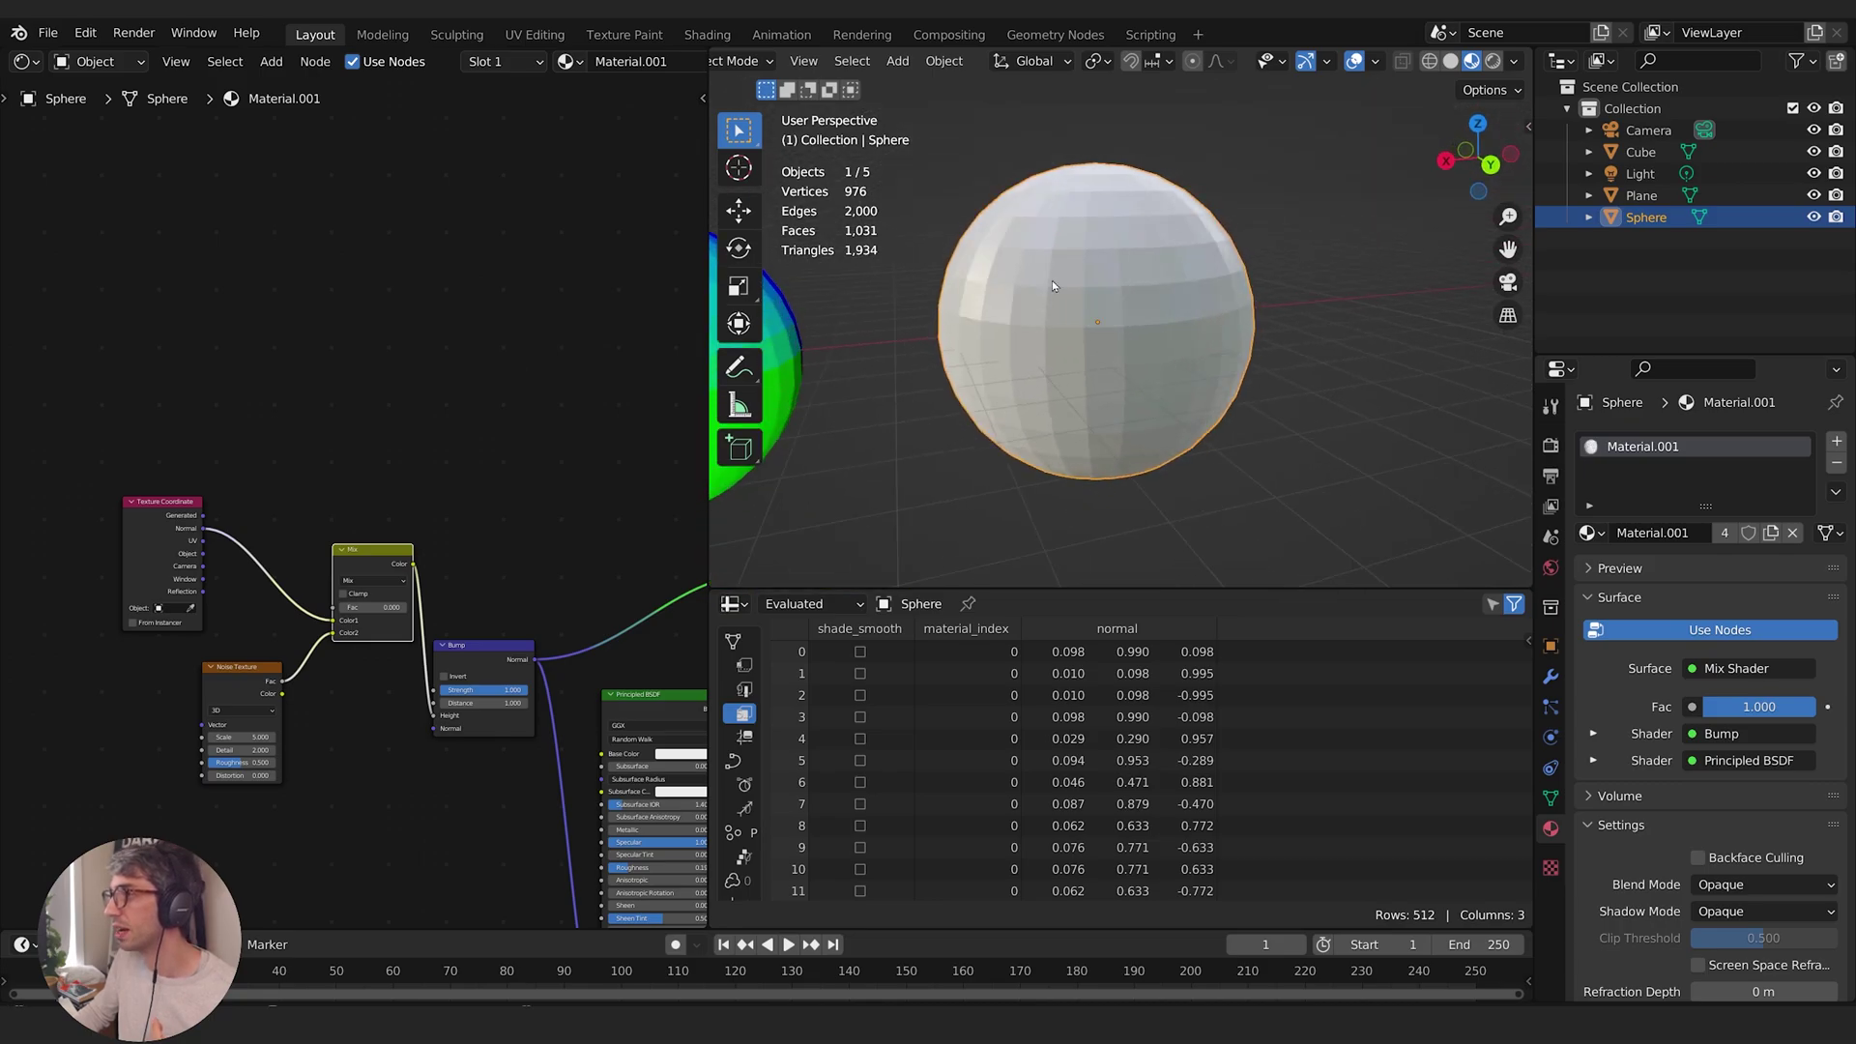
right_click(1111, 443)
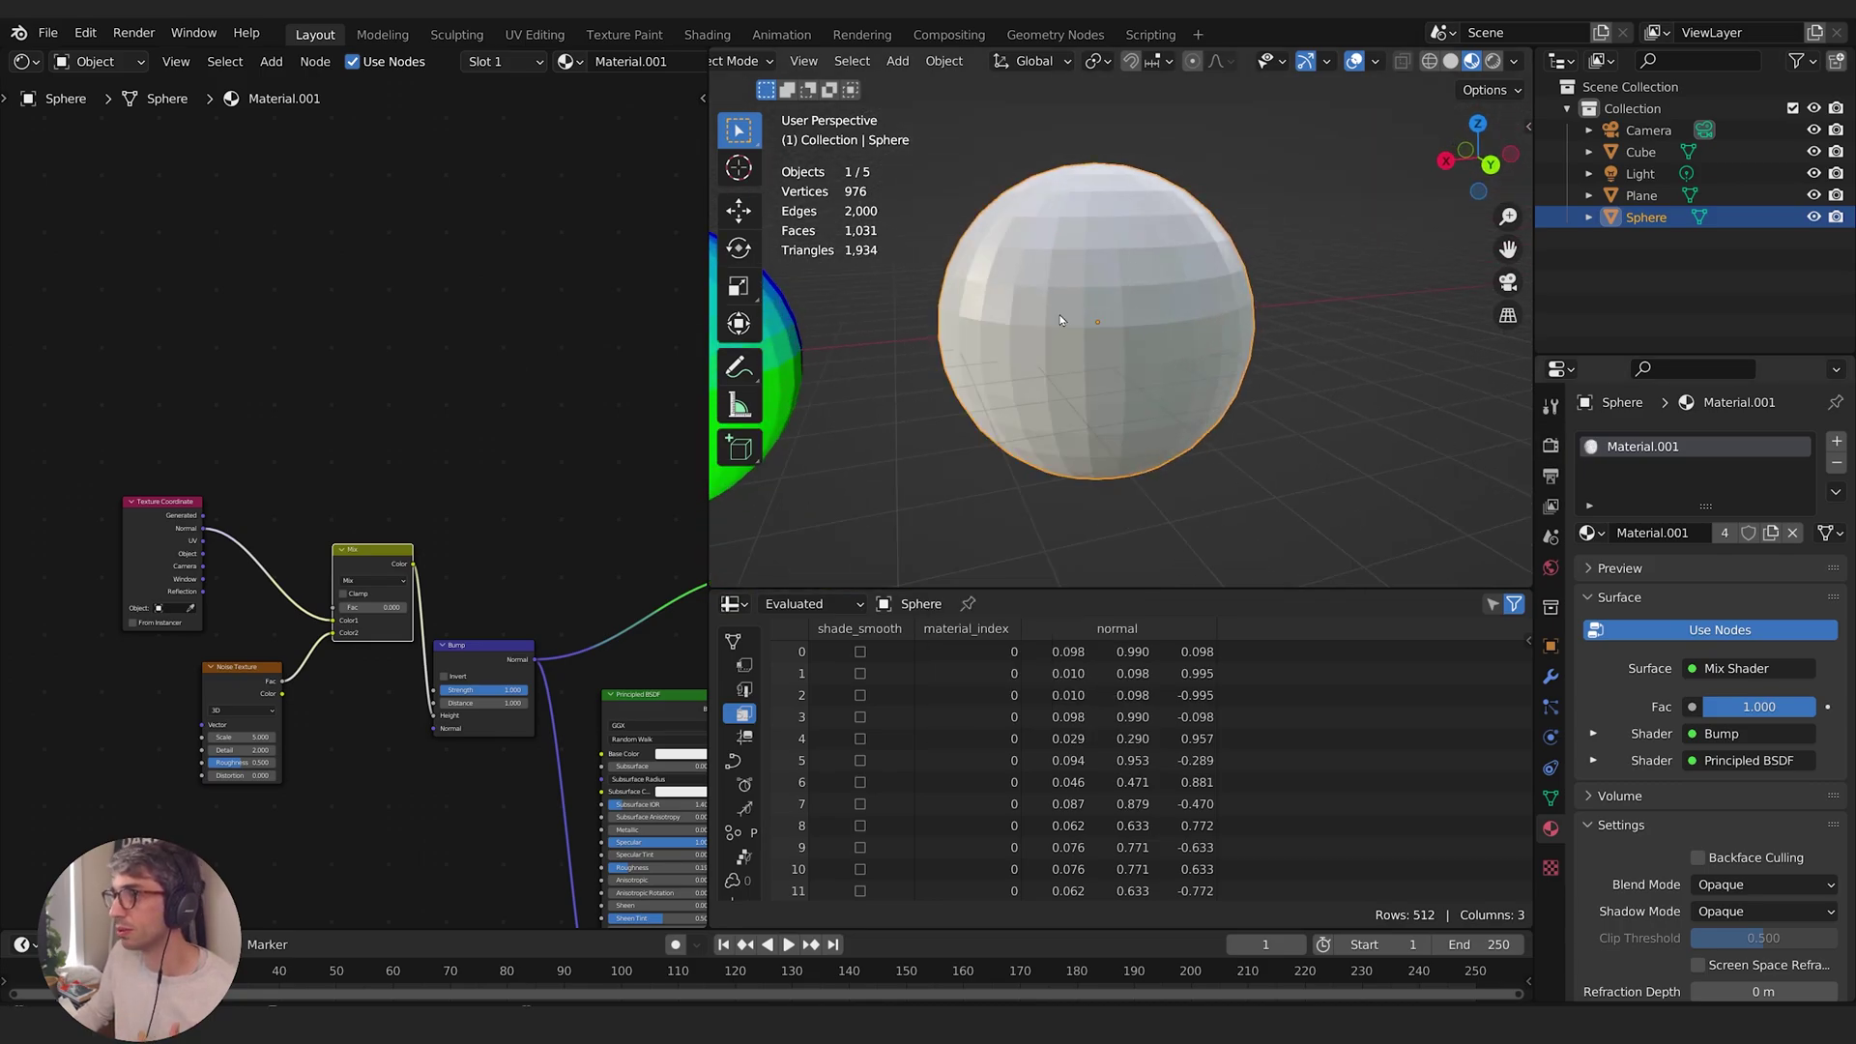
Set the Mix Shader factor of the sphere's material to 0.000 and review its face normals in the spreadsheet
middle_drag(567, 364, 304, 388)
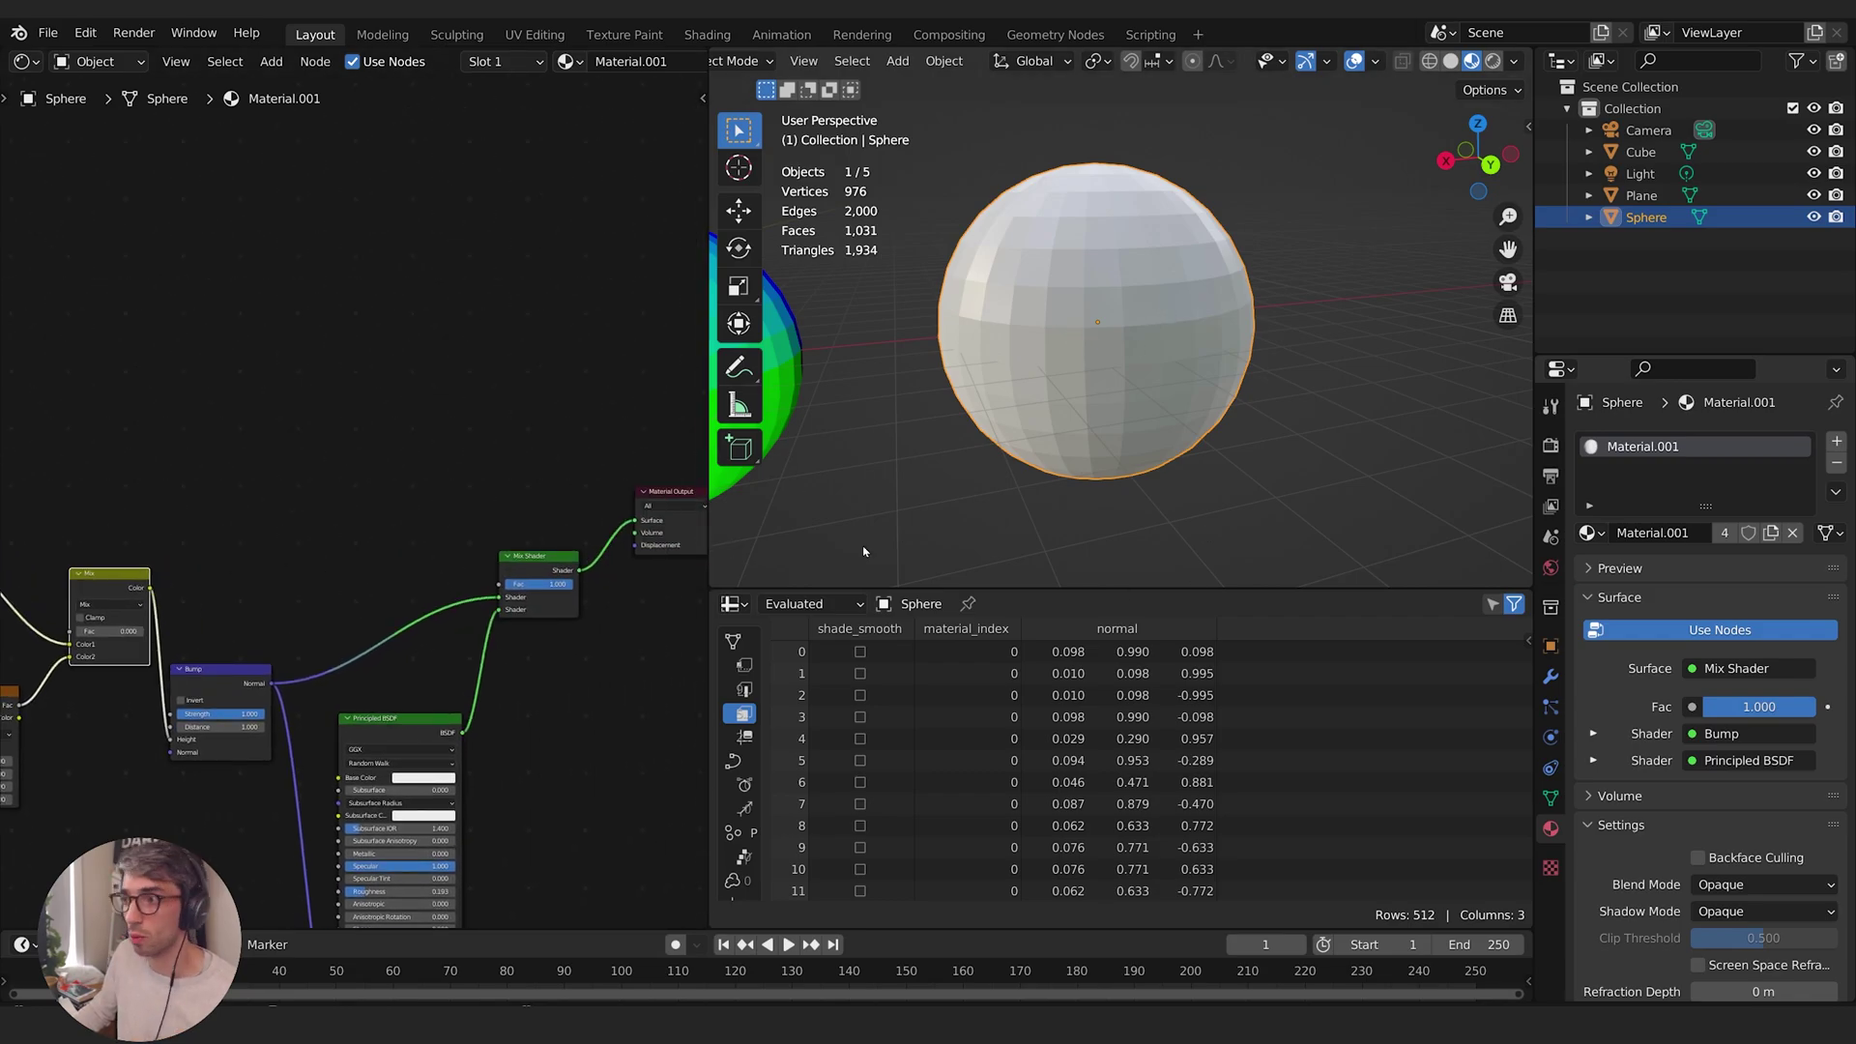
drag(1760, 707, 1703, 707)
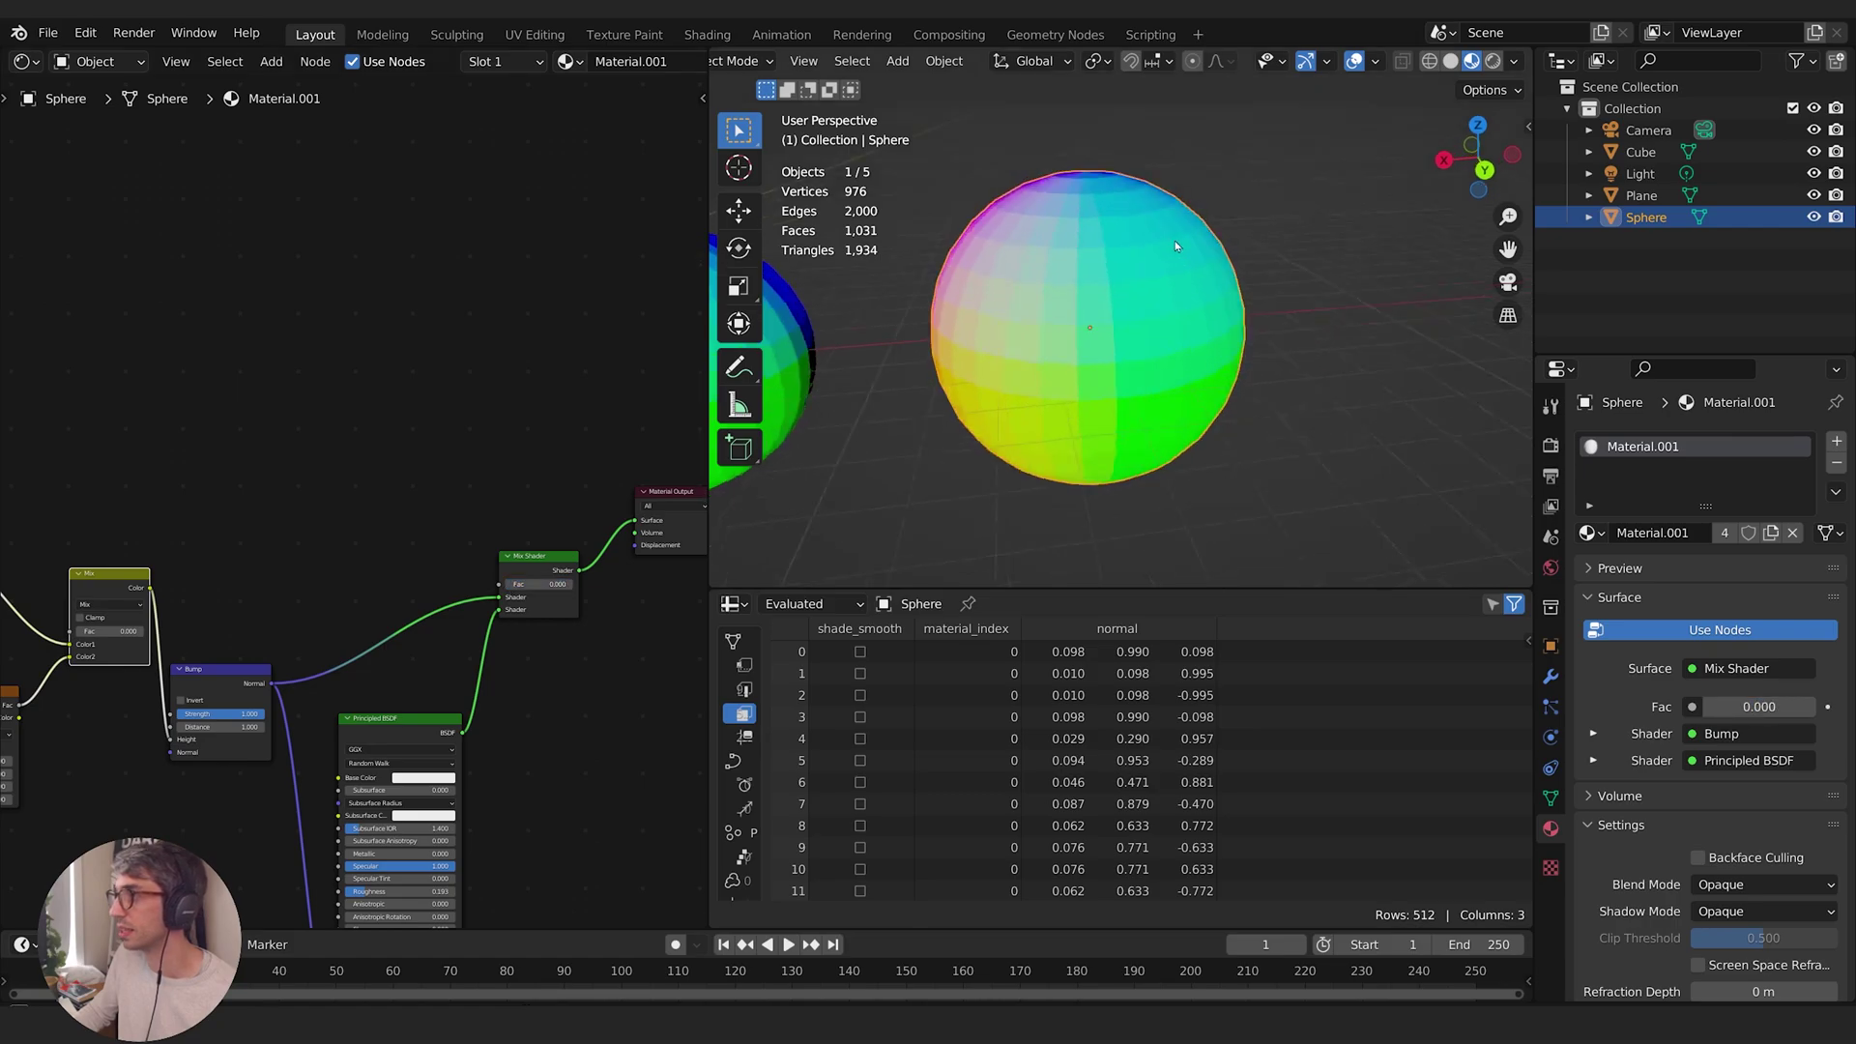
middle_drag(1202, 239, 1199, 304)
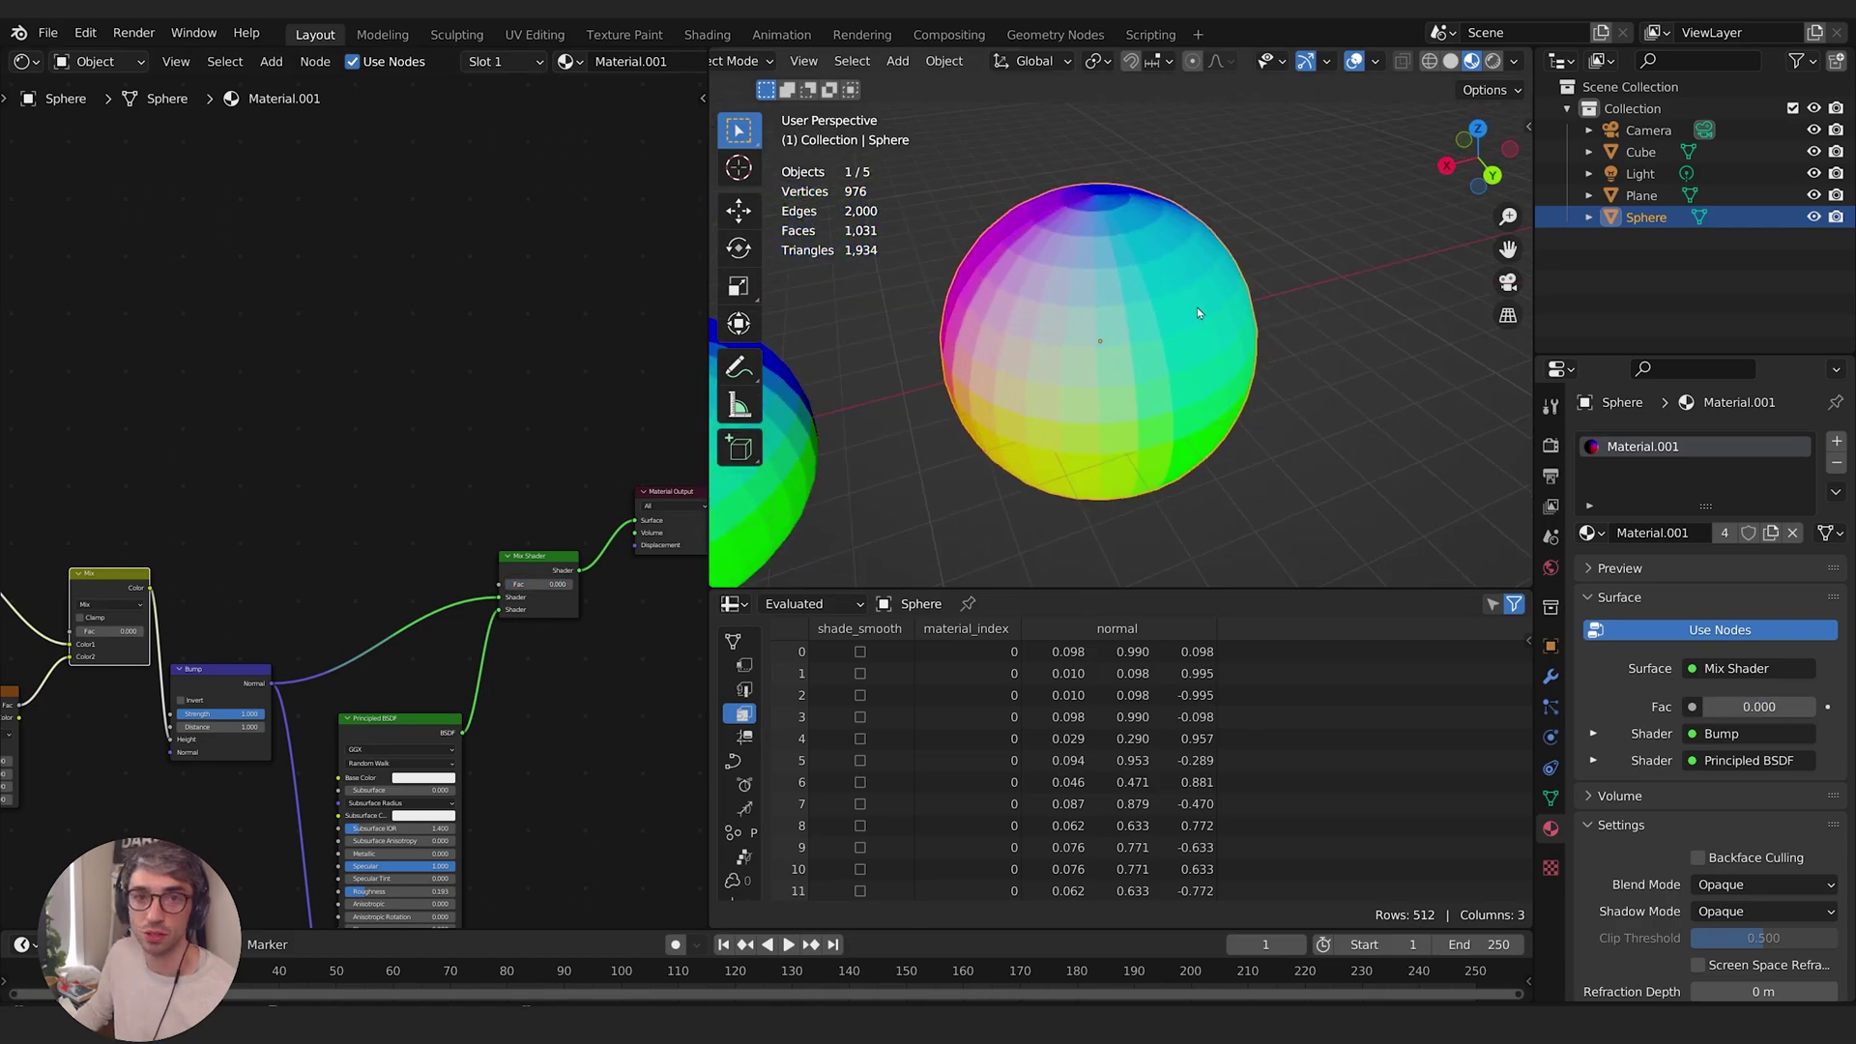
scroll(1163, 823, down, 5)
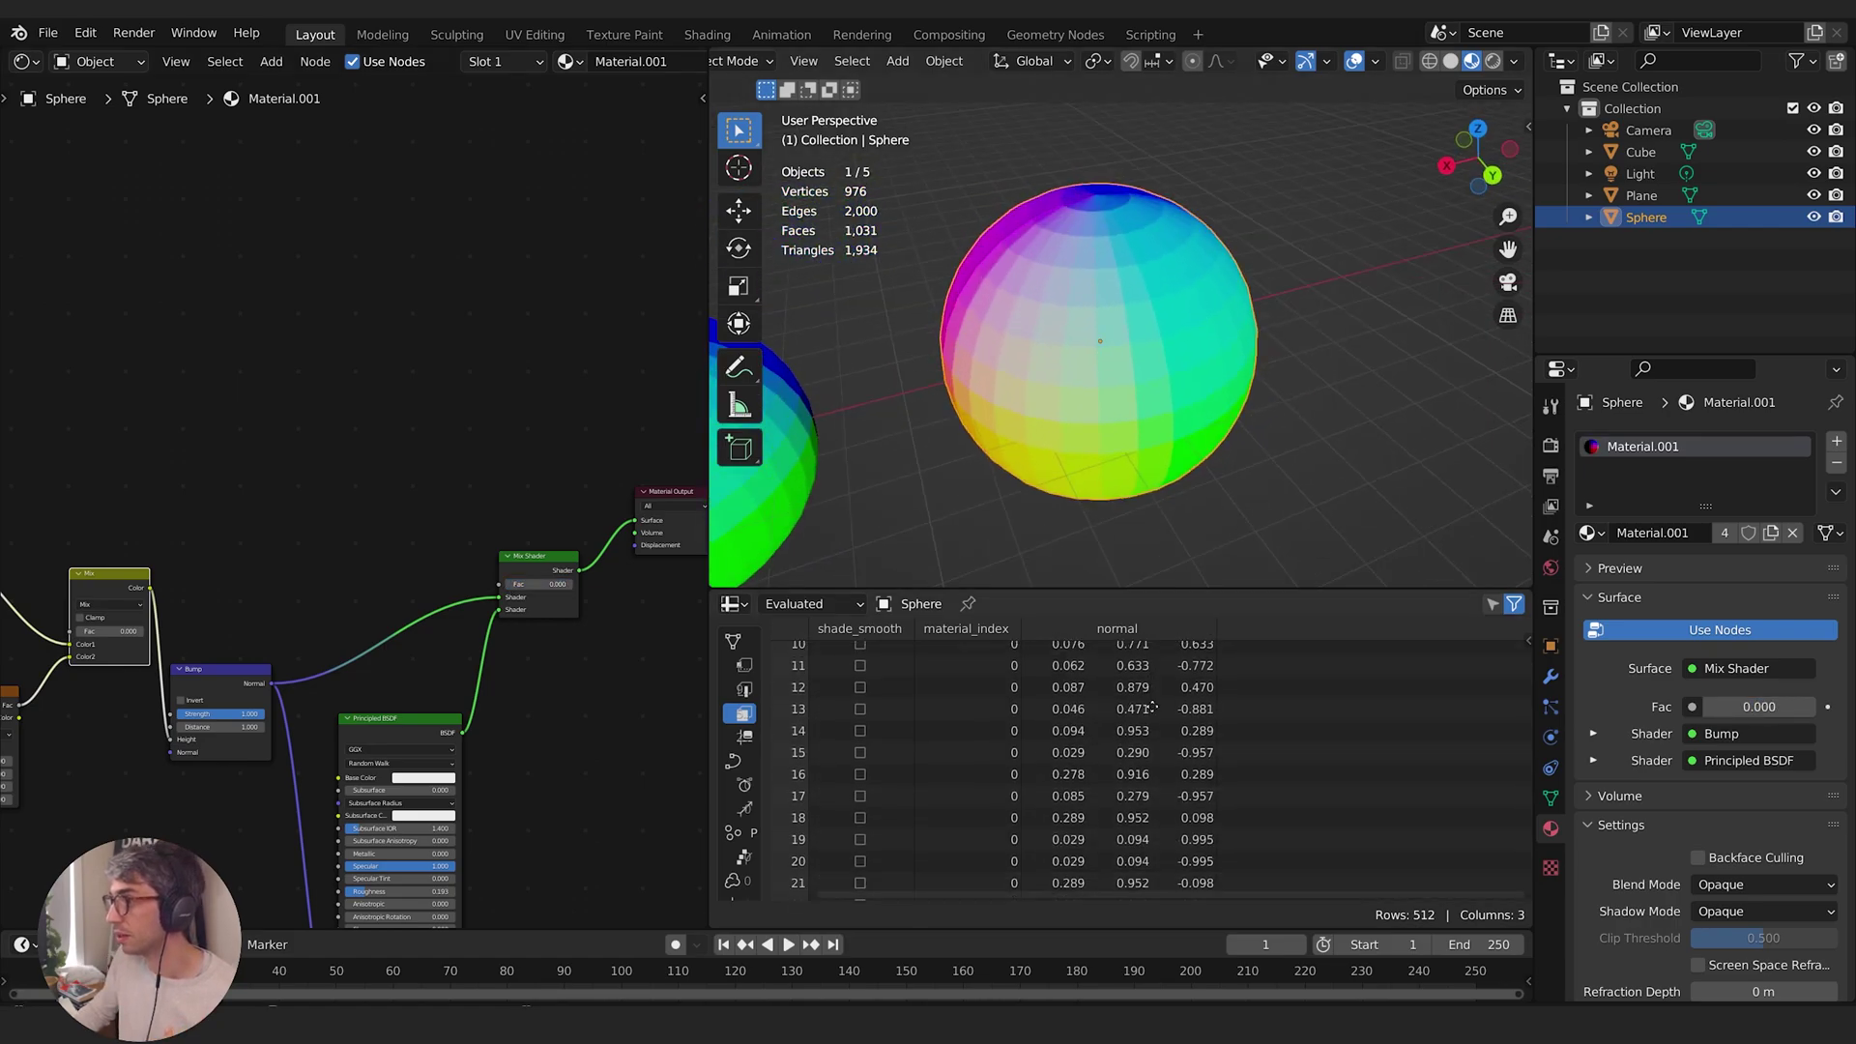
scroll(1163, 823, down, 2)
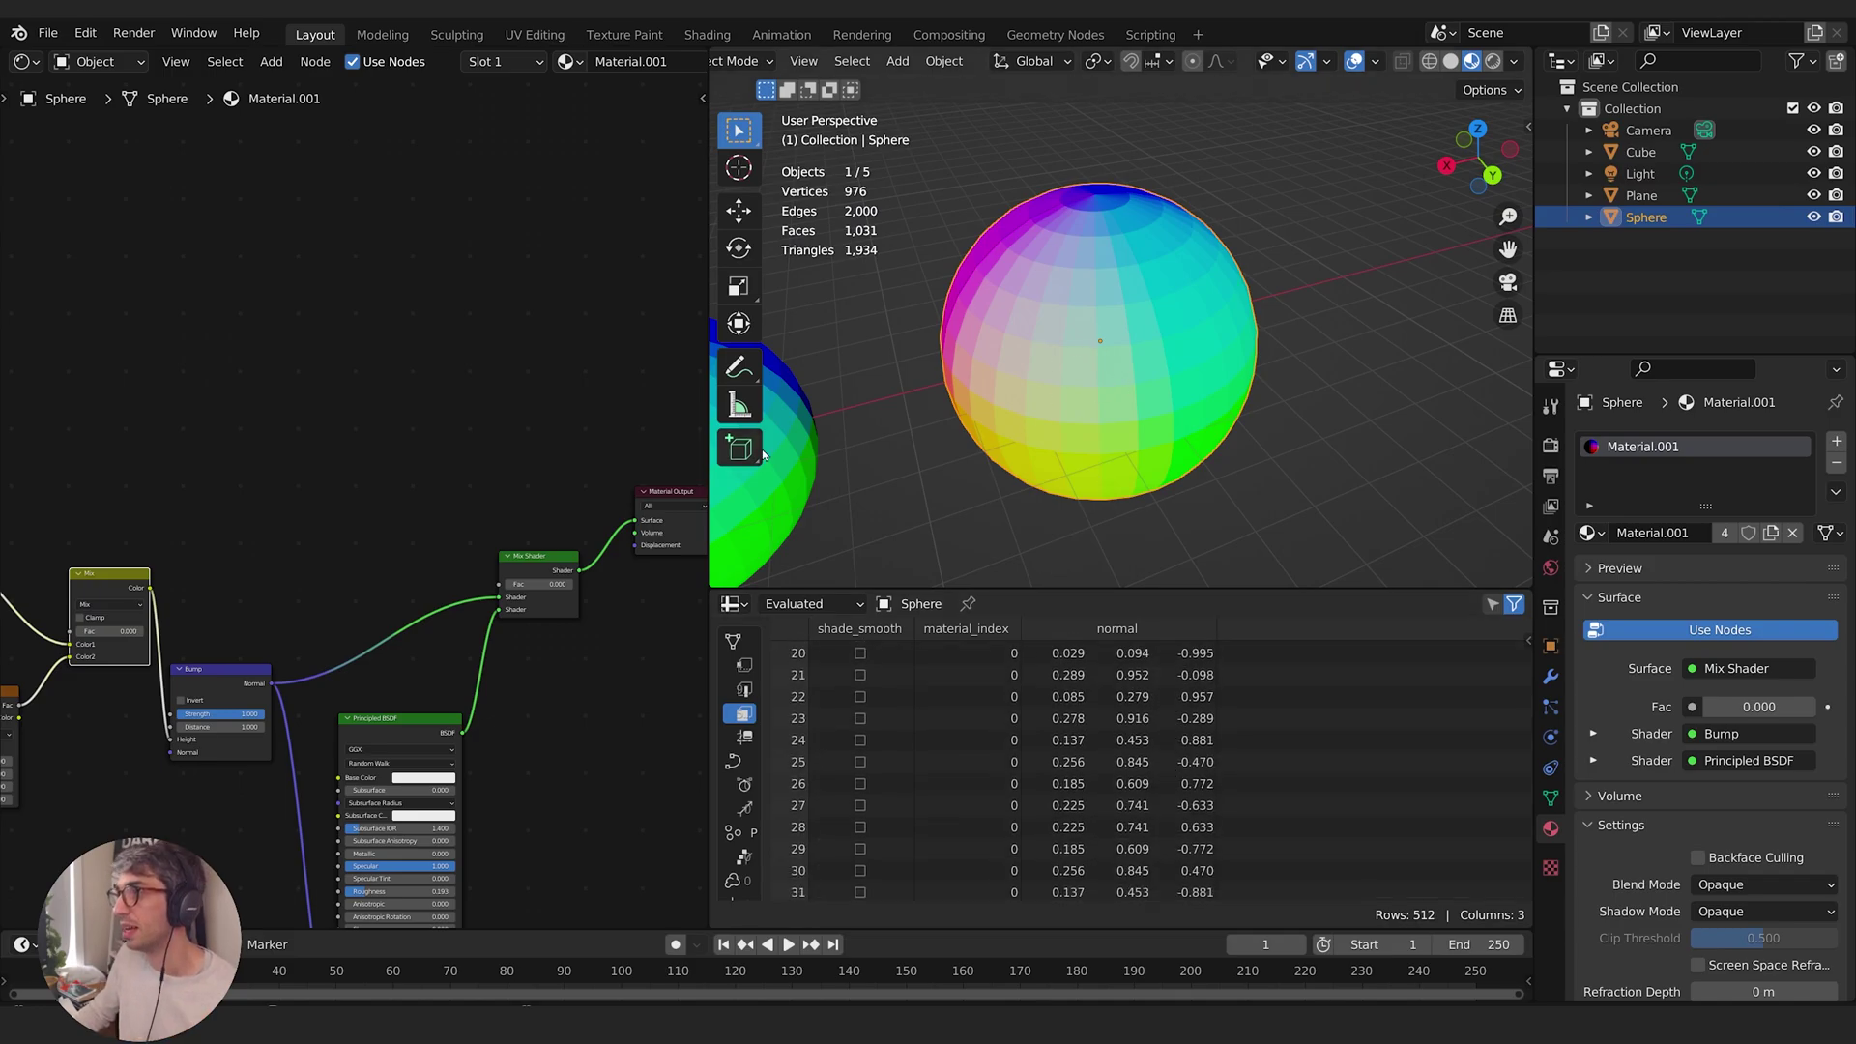
Undo the last Mix Shader factor change on the sphere's material and shift the Bump node slightly
key(ctrl+z)
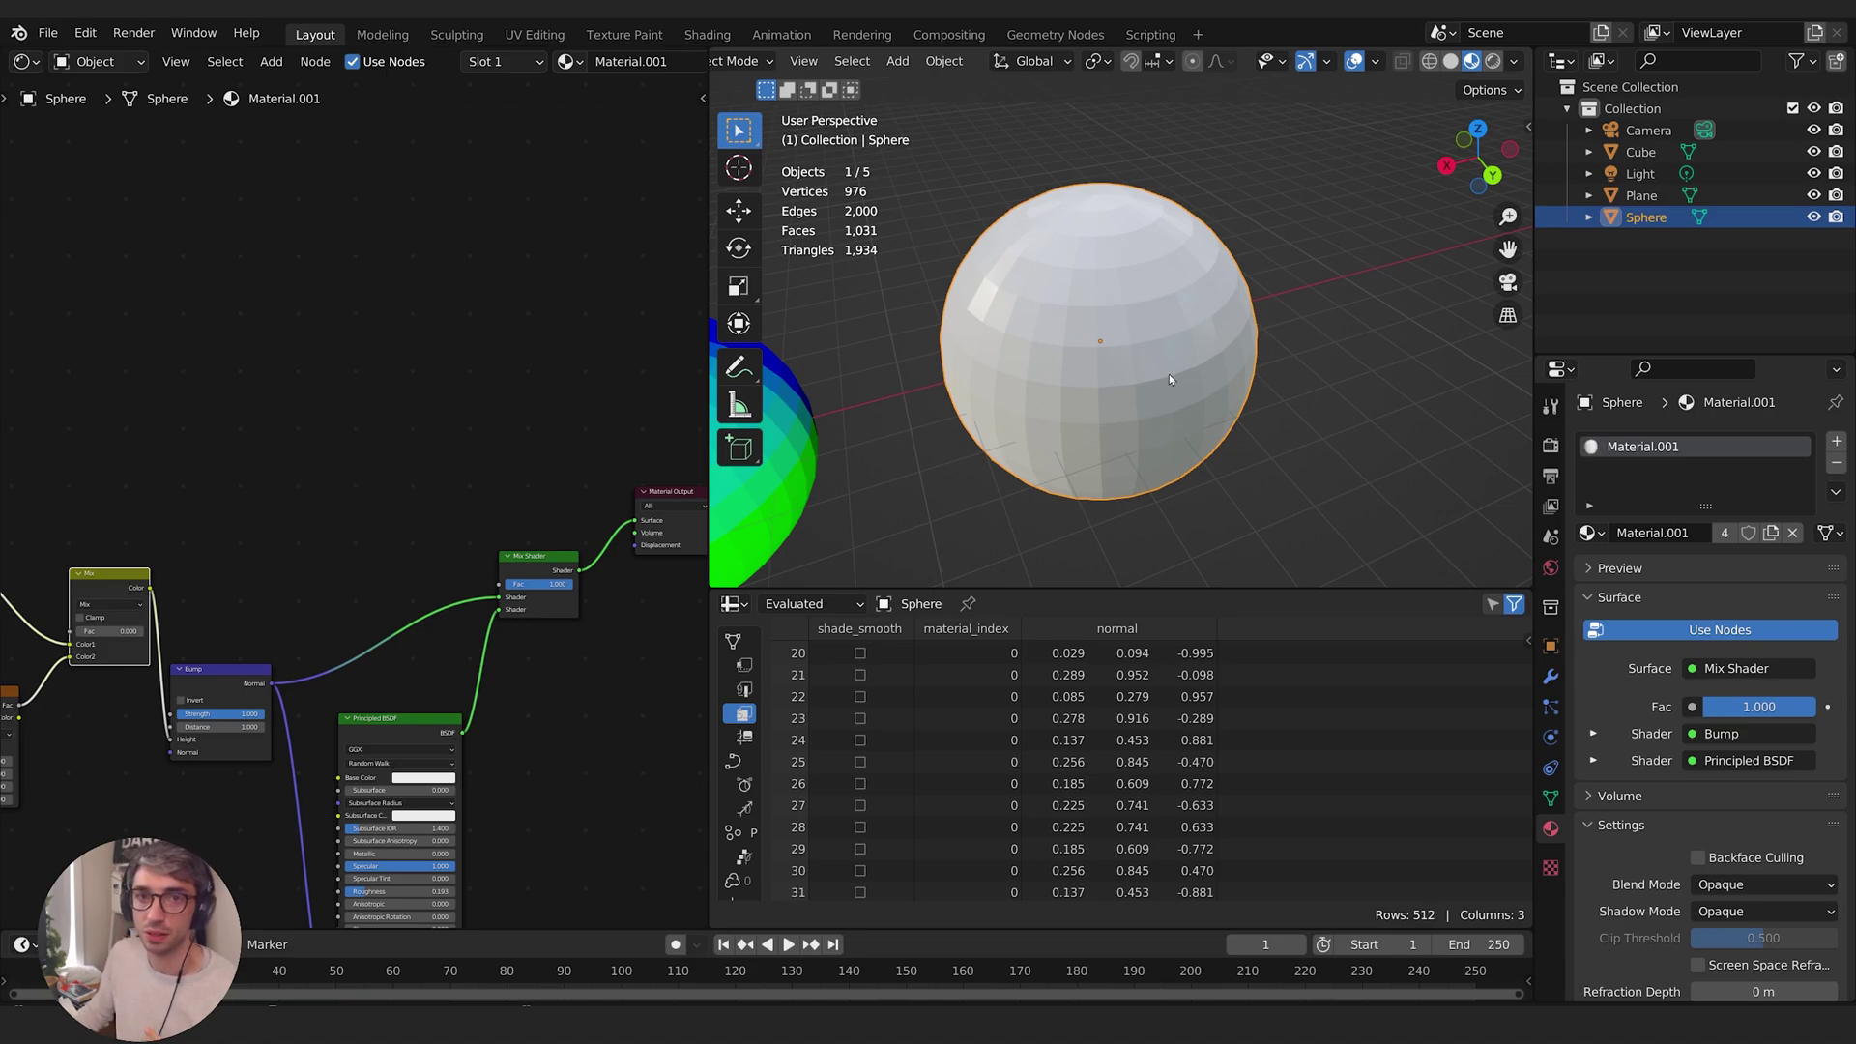
middle_drag(1195, 318, 1092, 437)
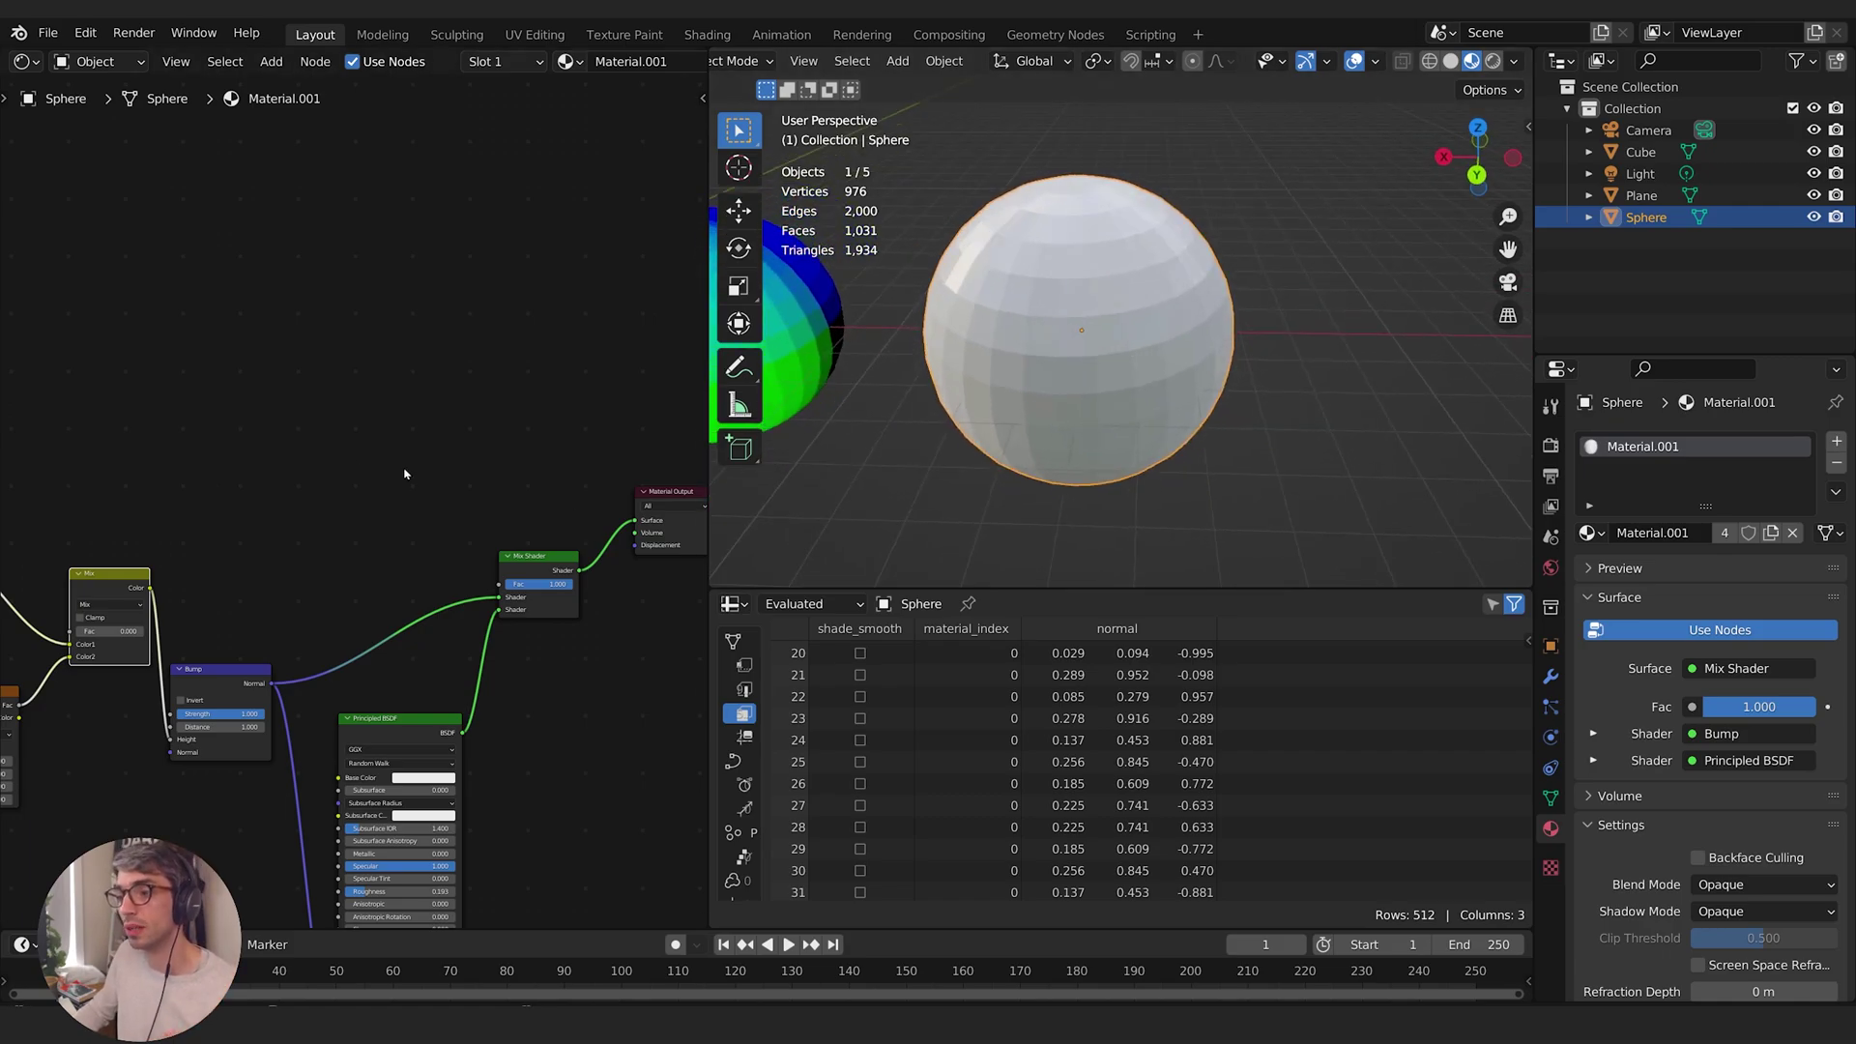
middle_drag(516, 783, 681, 484)
mouse_move(390, 393)
mouse_down()
mouse_move(379, 577)
mouse_move(409, 417)
mouse_up()
middle_drag(303, 689, 429, 691)
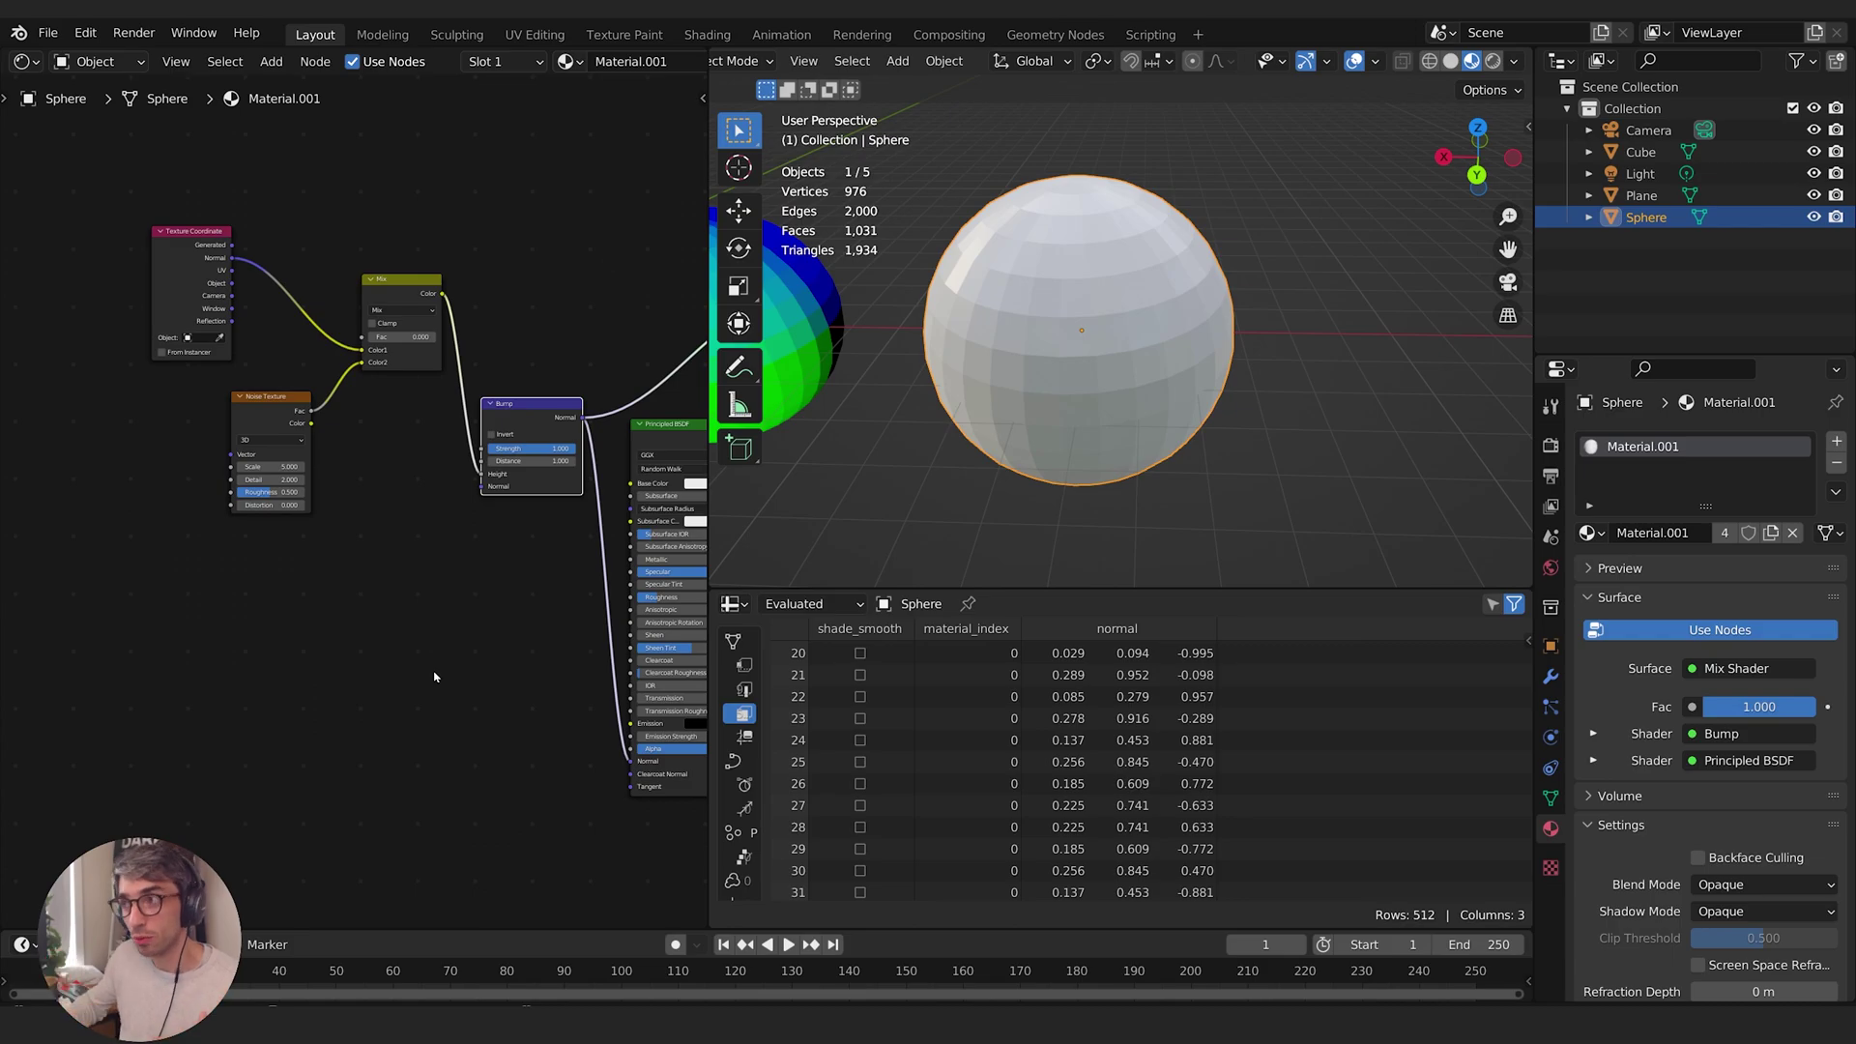
middle_drag(558, 270, 236, 332)
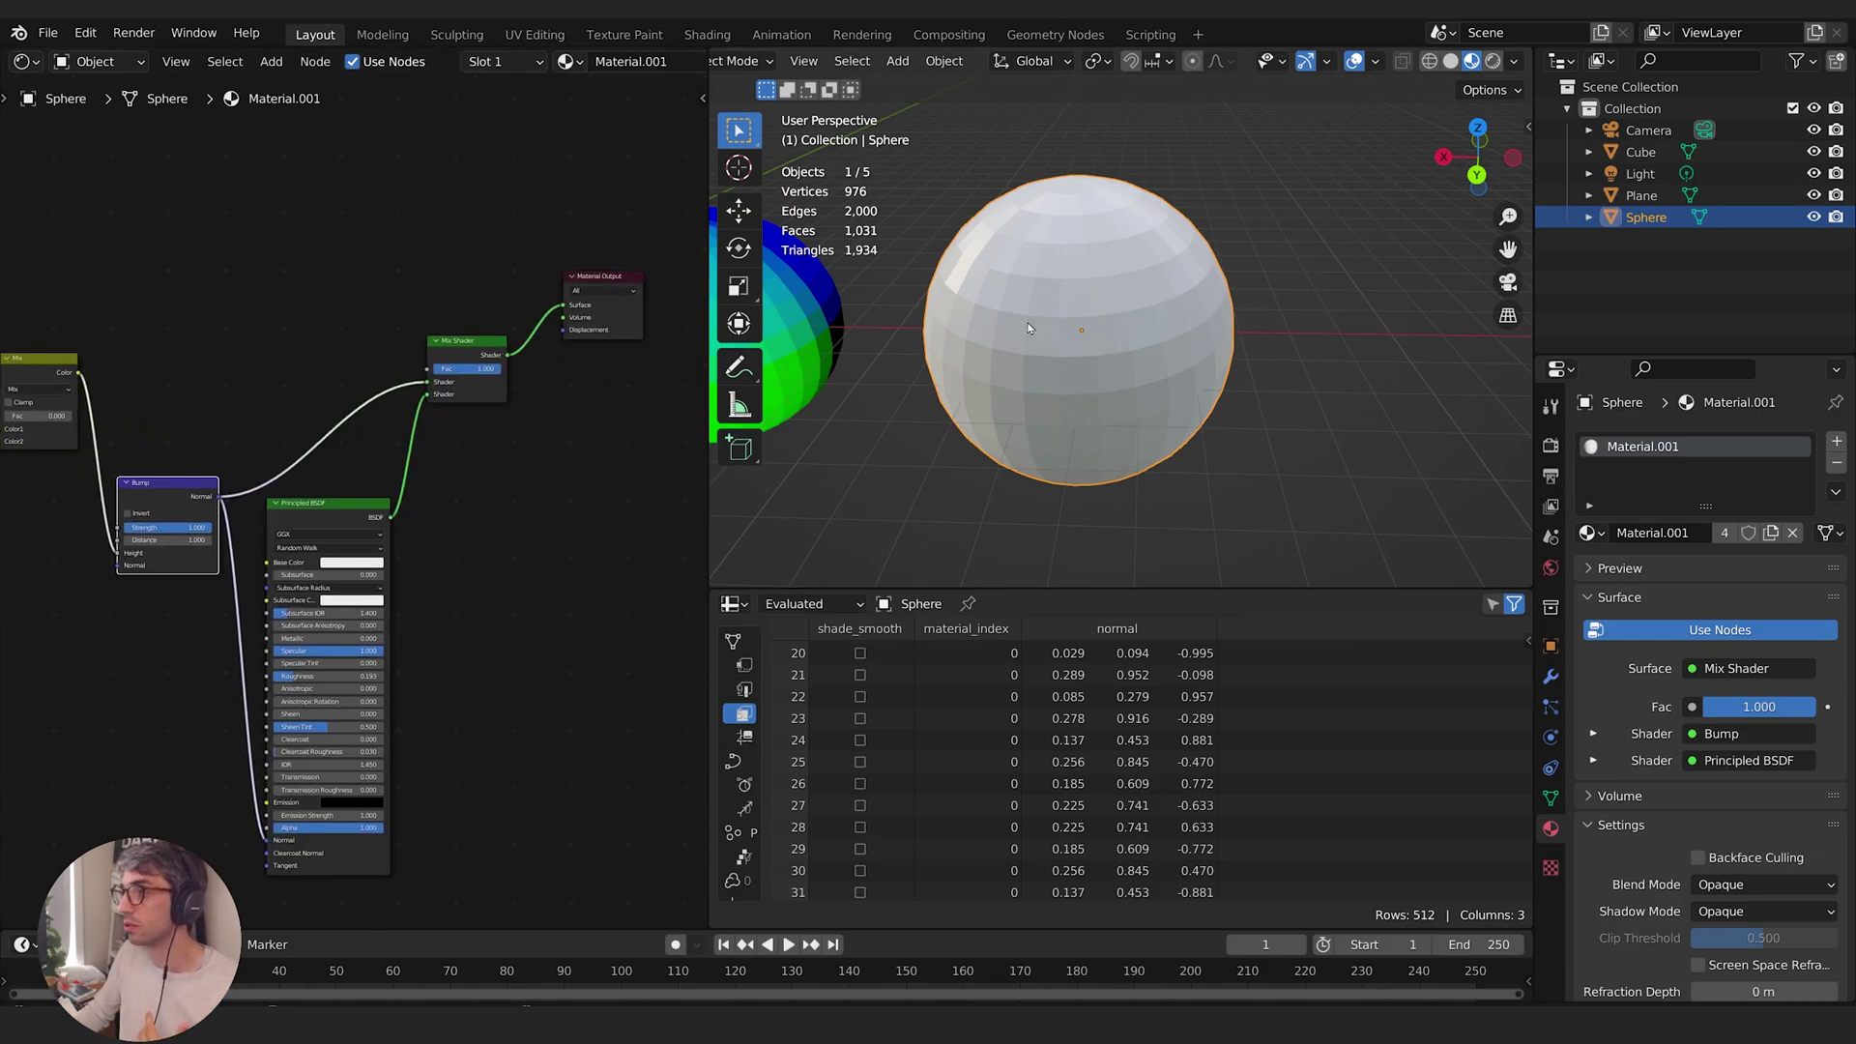
Set the Mix Shader factor to 0.000 and examine the flat-shaded sphere's normal colours from another angle
middle_drag(1058, 322, 1039, 327)
drag(497, 376, 435, 376)
mouse_move(1064, 322)
middle_down()
mouse_move(1250, 360)
mouse_move(1227, 353)
middle_up()
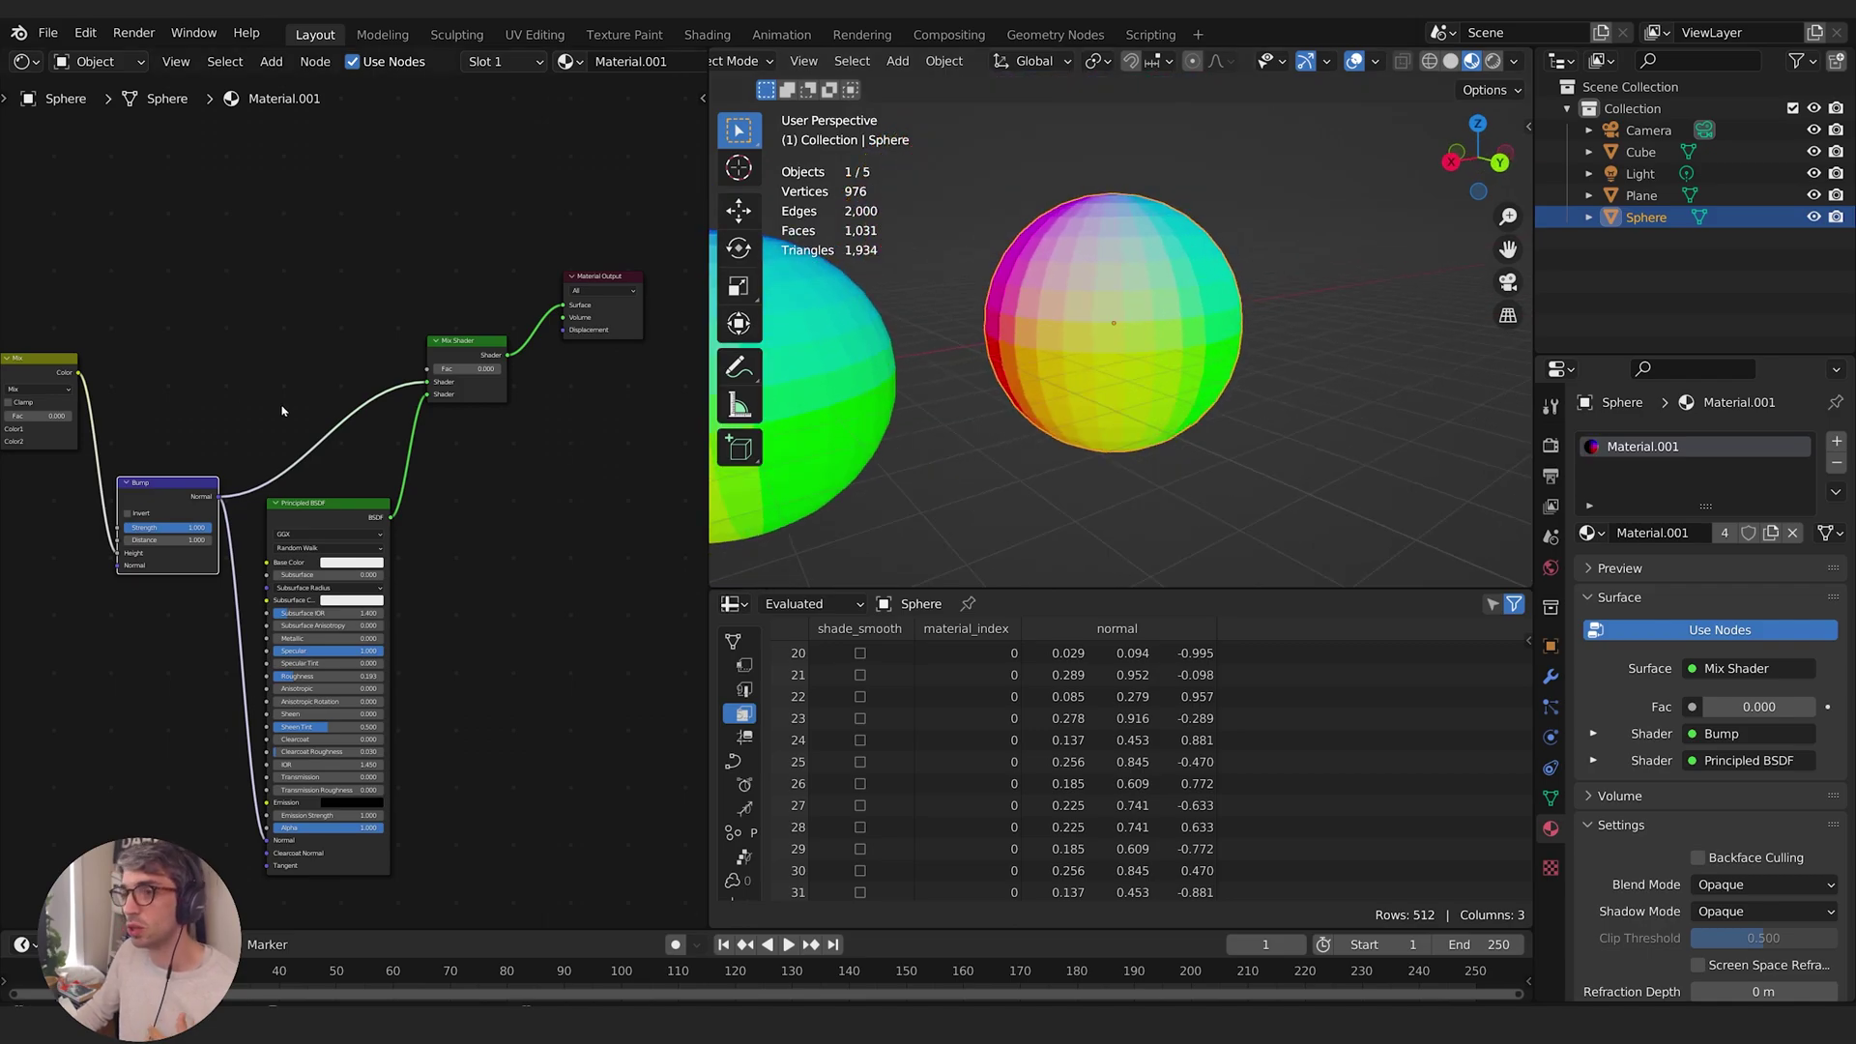
middle_drag(330, 416, 571, 387)
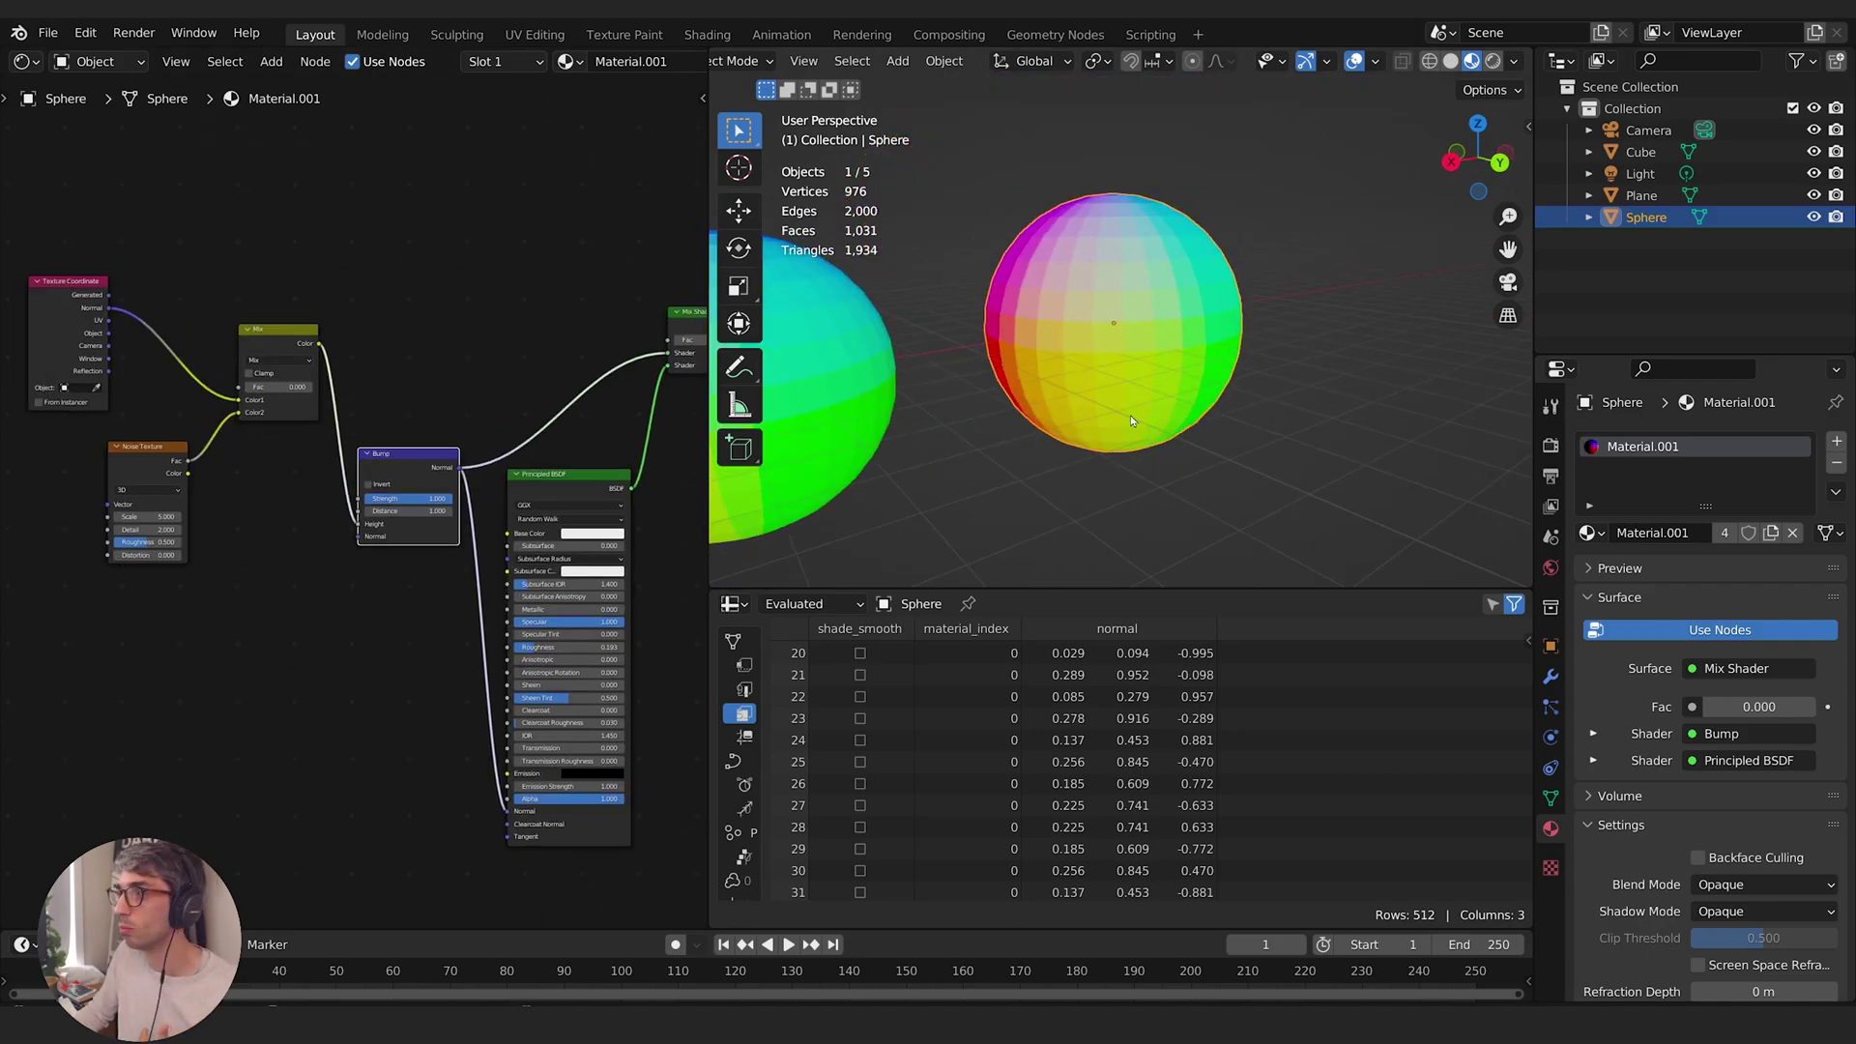
scroll(1117, 402, up, 1)
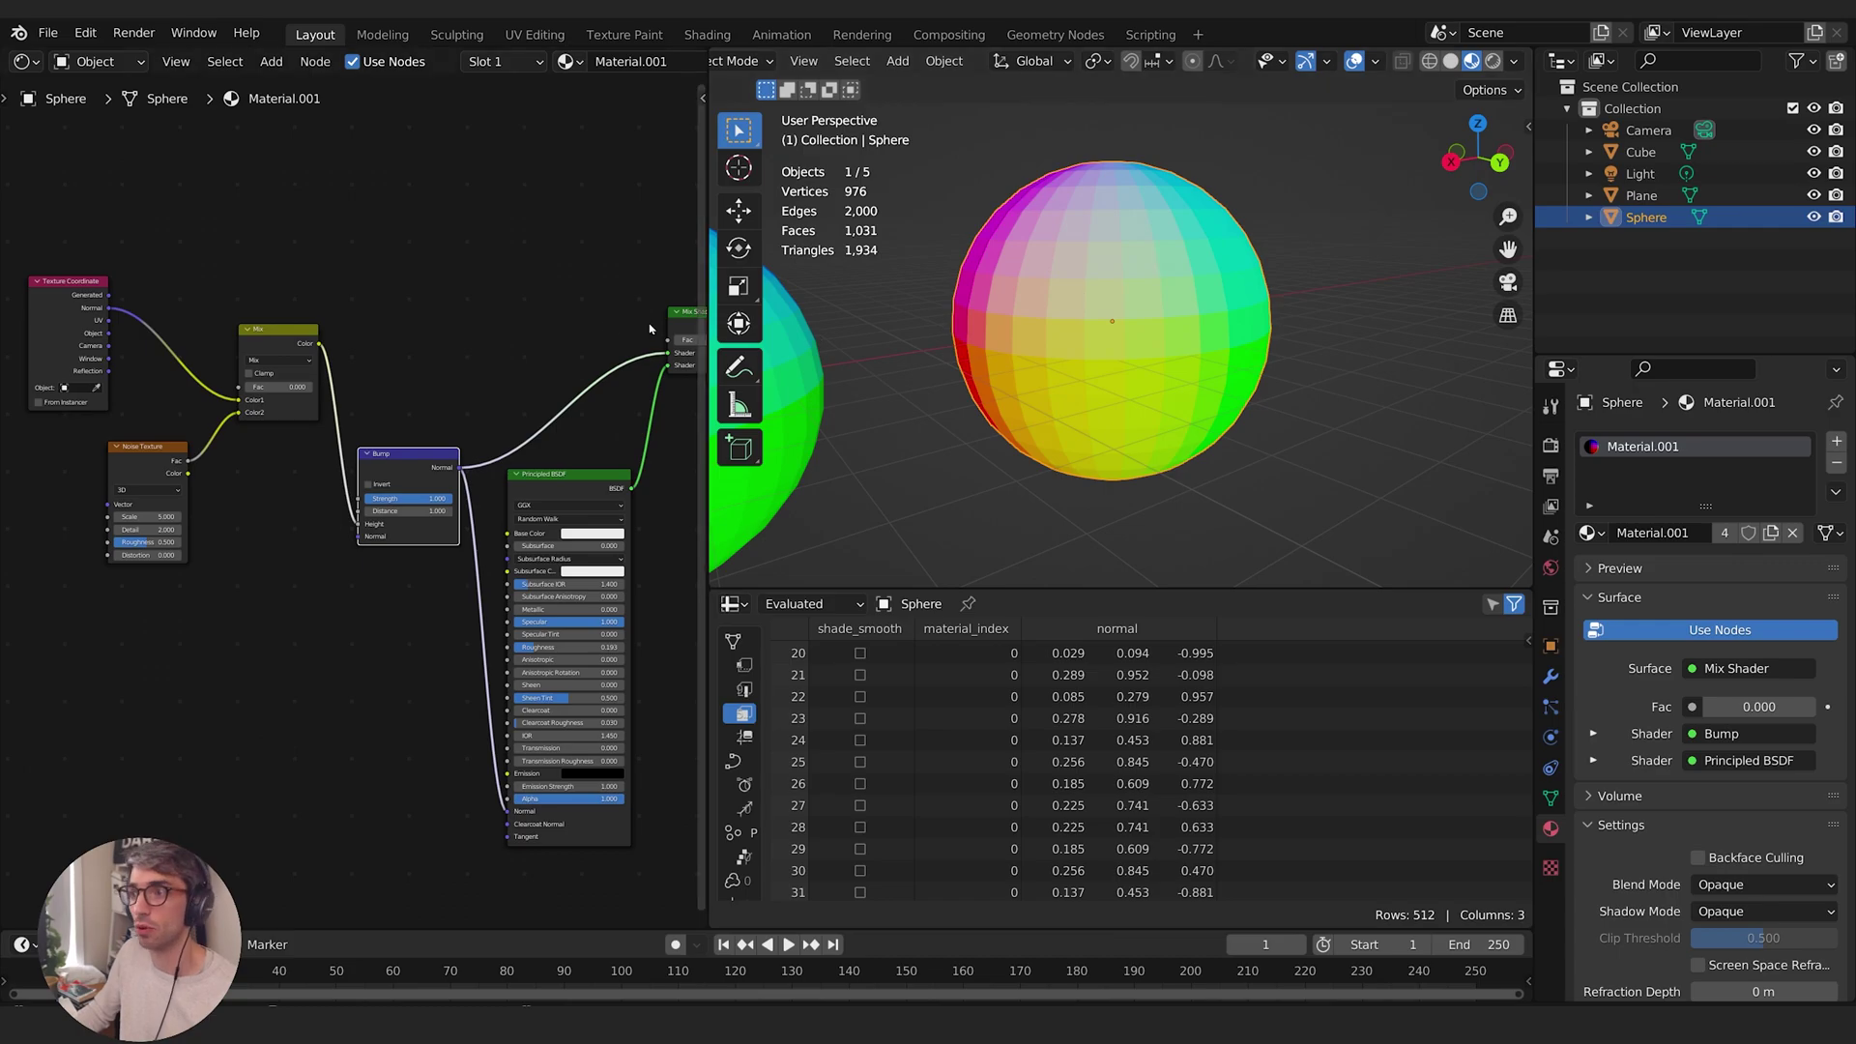
Set the factor of the Mix node feeding the Bump node to 1.000 and compare the sphere's colours with its normals in the spreadsheet
drag(253, 386, 312, 387)
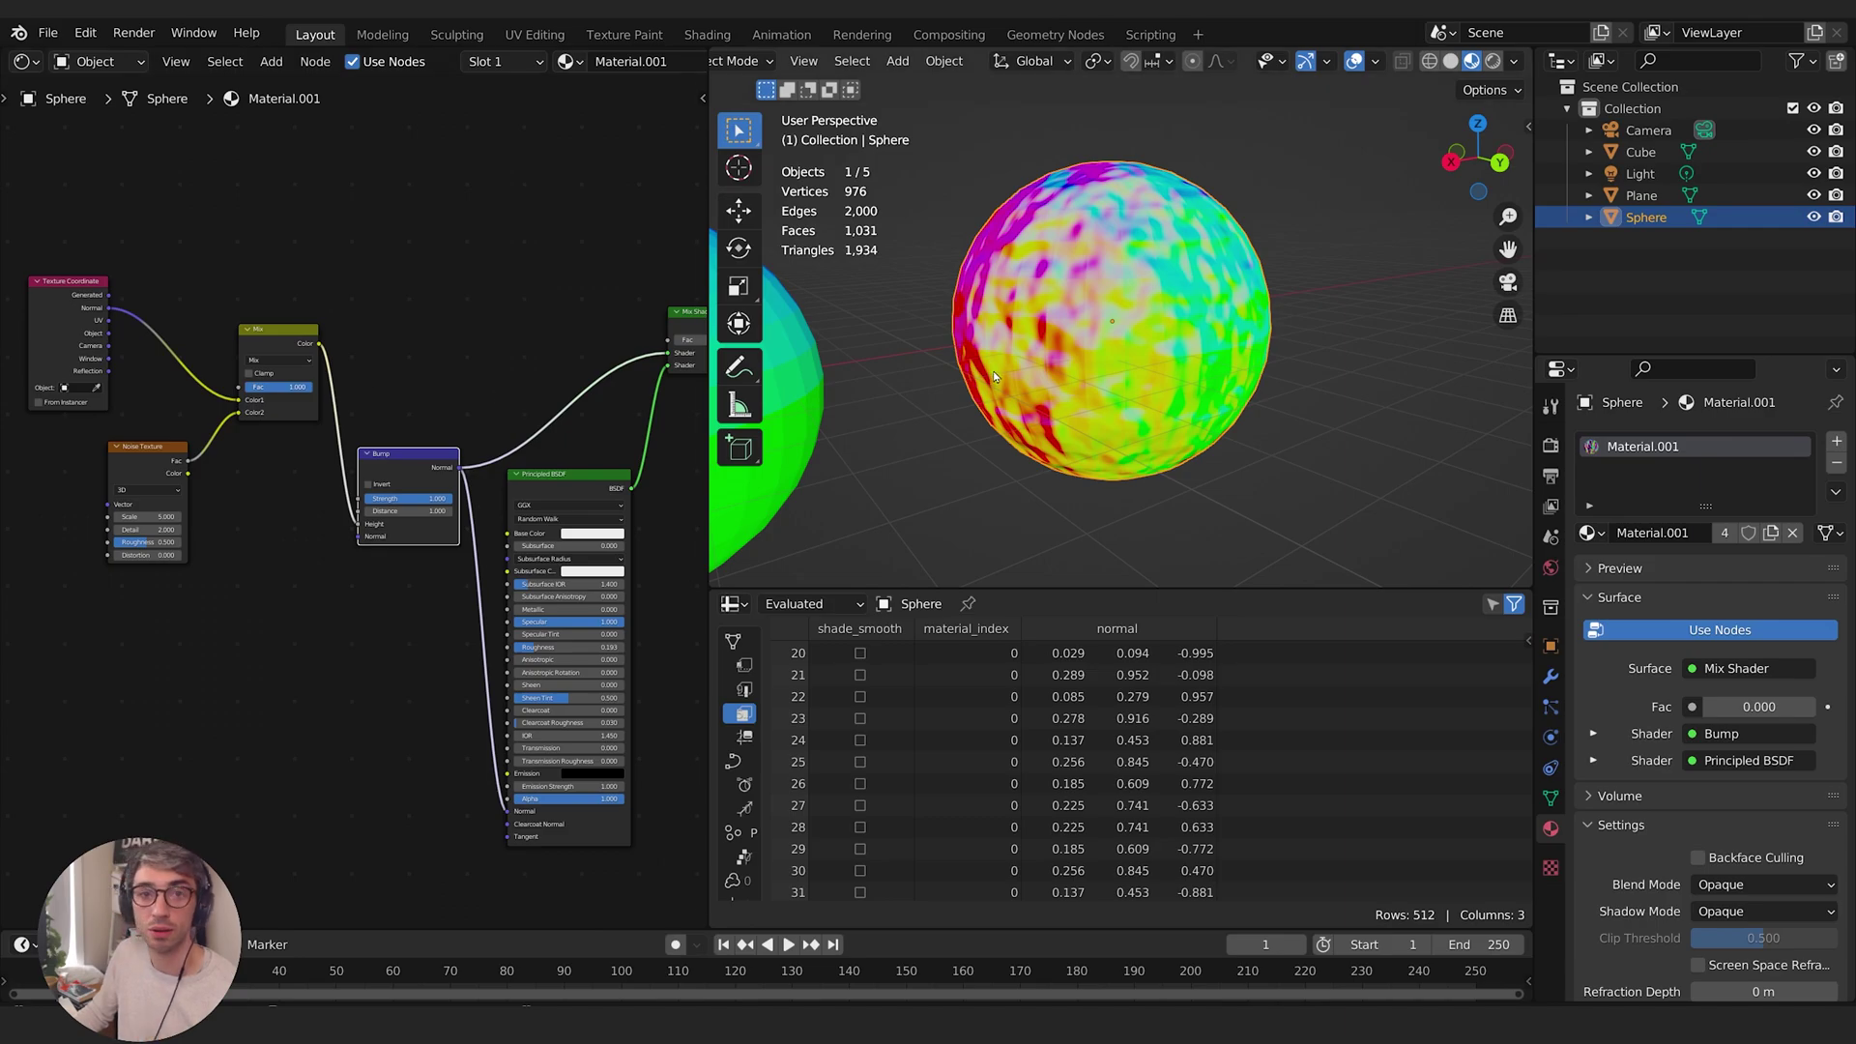
mouse_move(996, 369)
middle_down()
mouse_move(1181, 365)
mouse_move(1169, 458)
mouse_move(1112, 322)
mouse_move(1066, 535)
mouse_move(1172, 526)
mouse_move(1144, 448)
mouse_move(1187, 443)
middle_up()
scroll(1187, 443, up, 2)
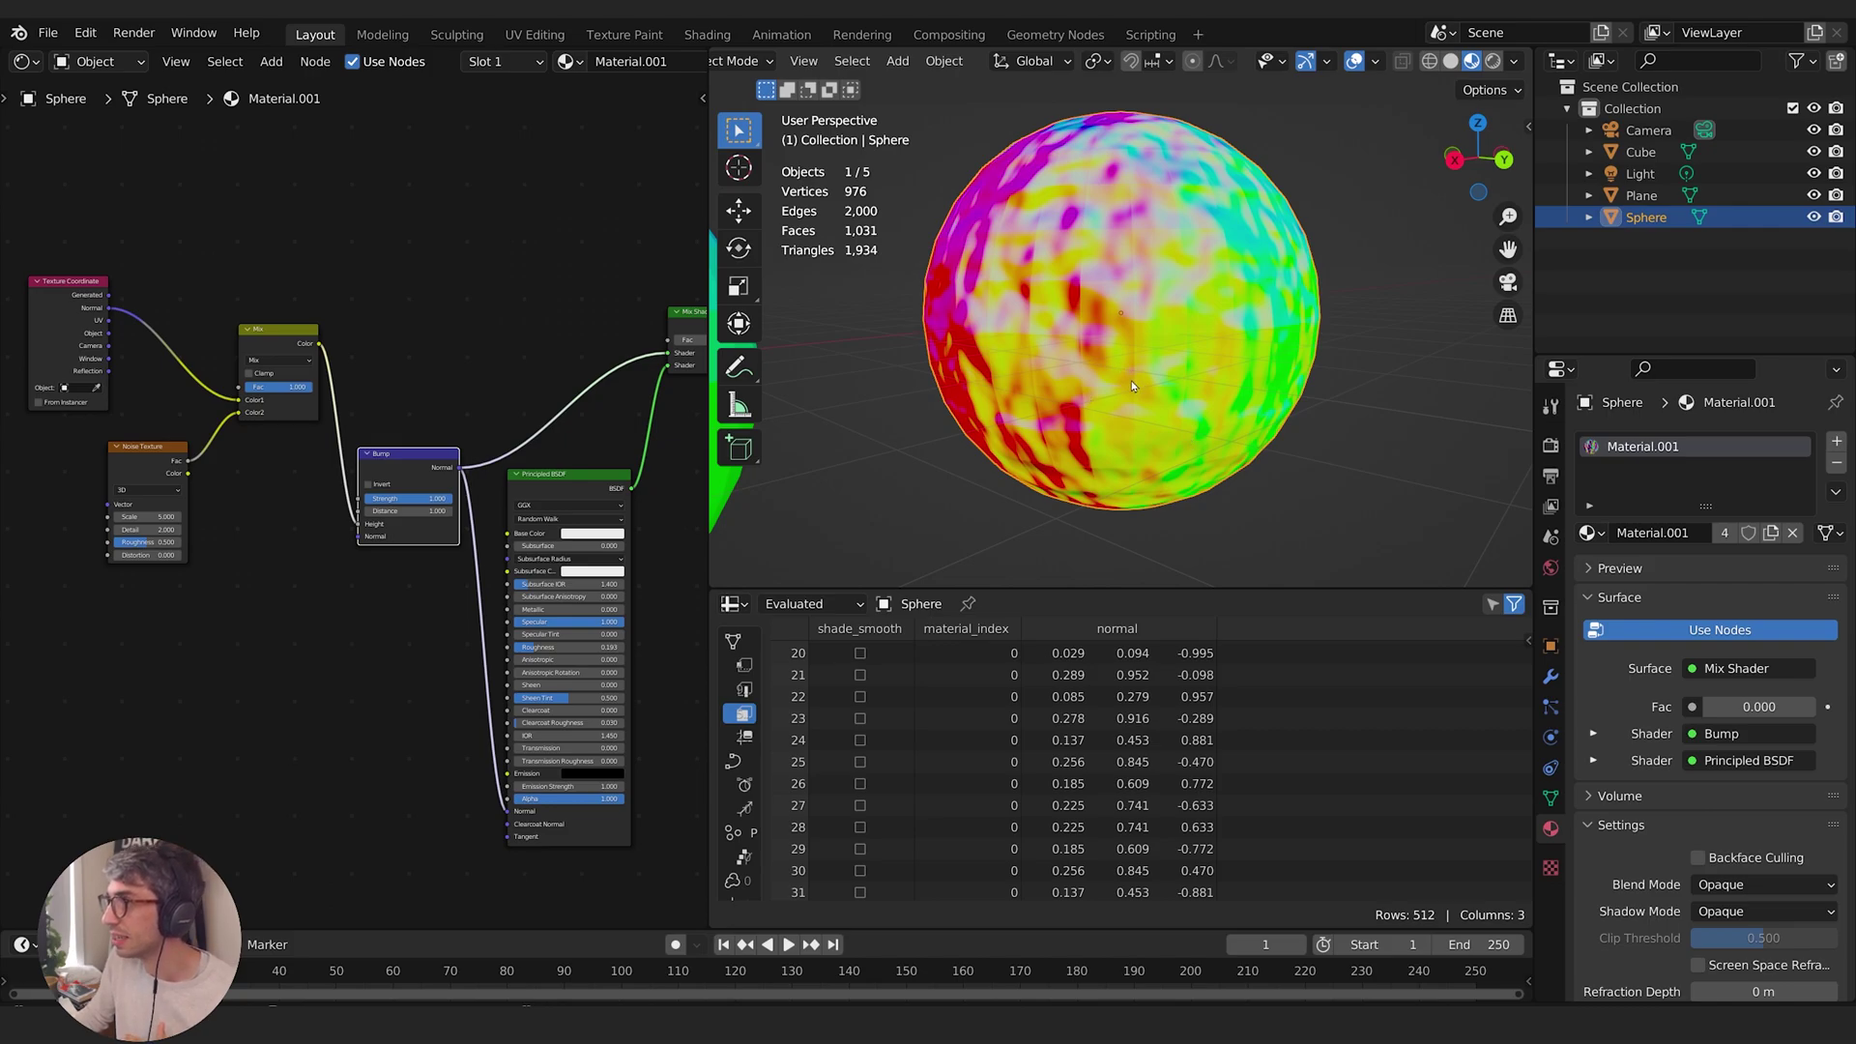
scroll(1024, 679, down, 5)
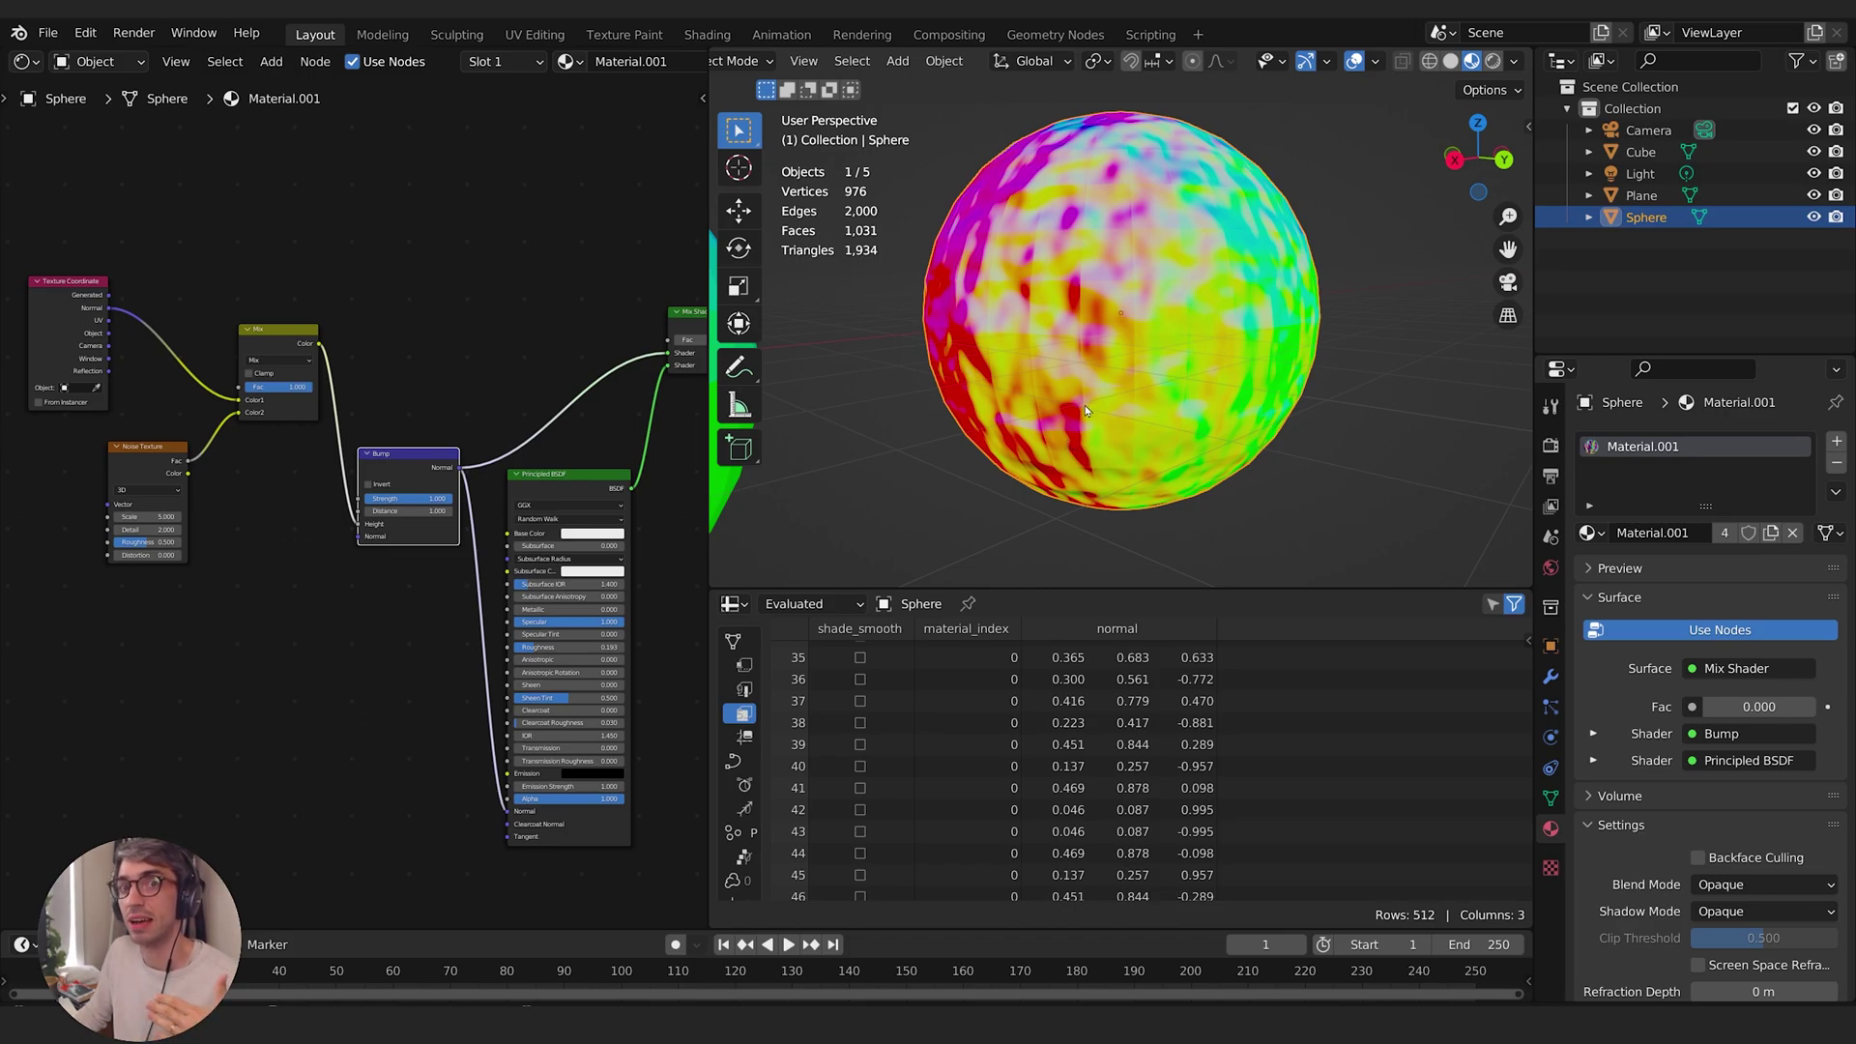
Rearrange the node graph by moving the Noise Texture and Bump nodes further below the Mix node
middle_drag(485, 355, 518, 345)
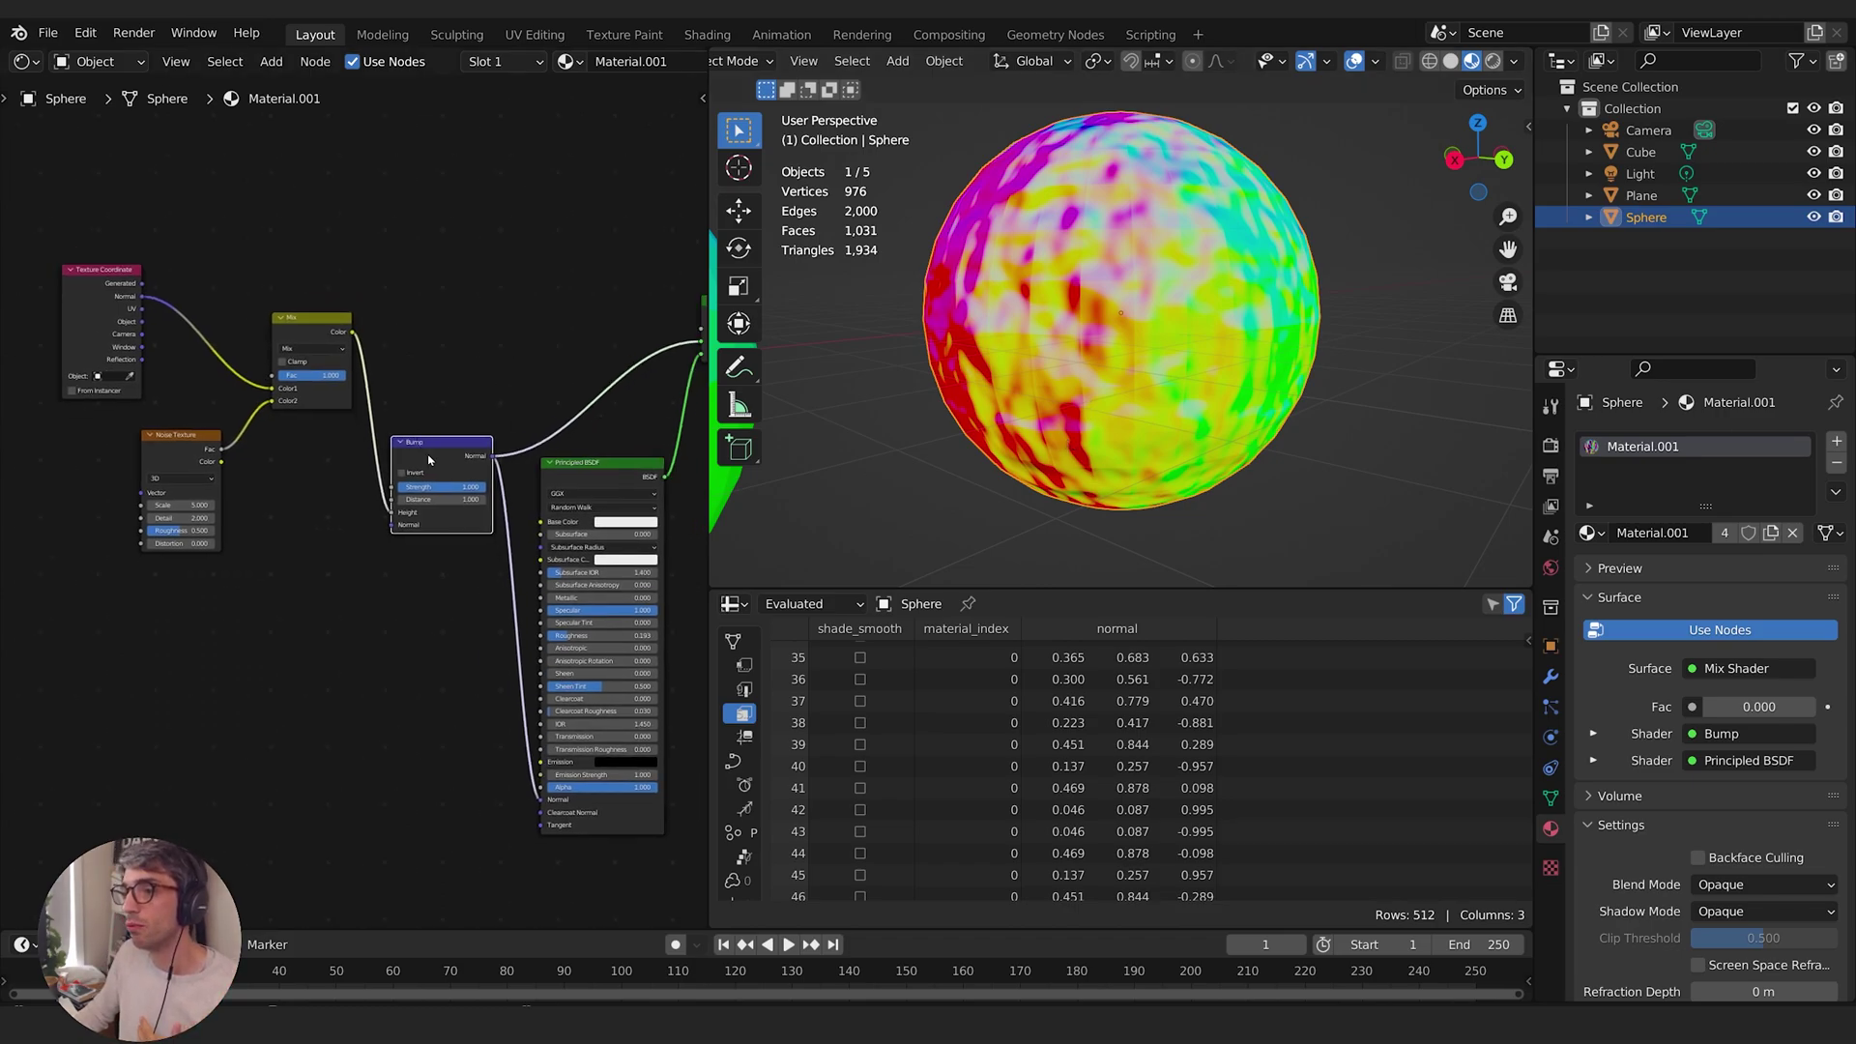
drag(172, 463, 49, 561)
middle_drag(58, 571, 139, 515)
drag(522, 406, 469, 568)
middle_drag(243, 686, 298, 609)
drag(174, 454, 125, 555)
mouse_move(274, 556)
middle_down()
mouse_move(217, 586)
mouse_move(254, 580)
middle_up()
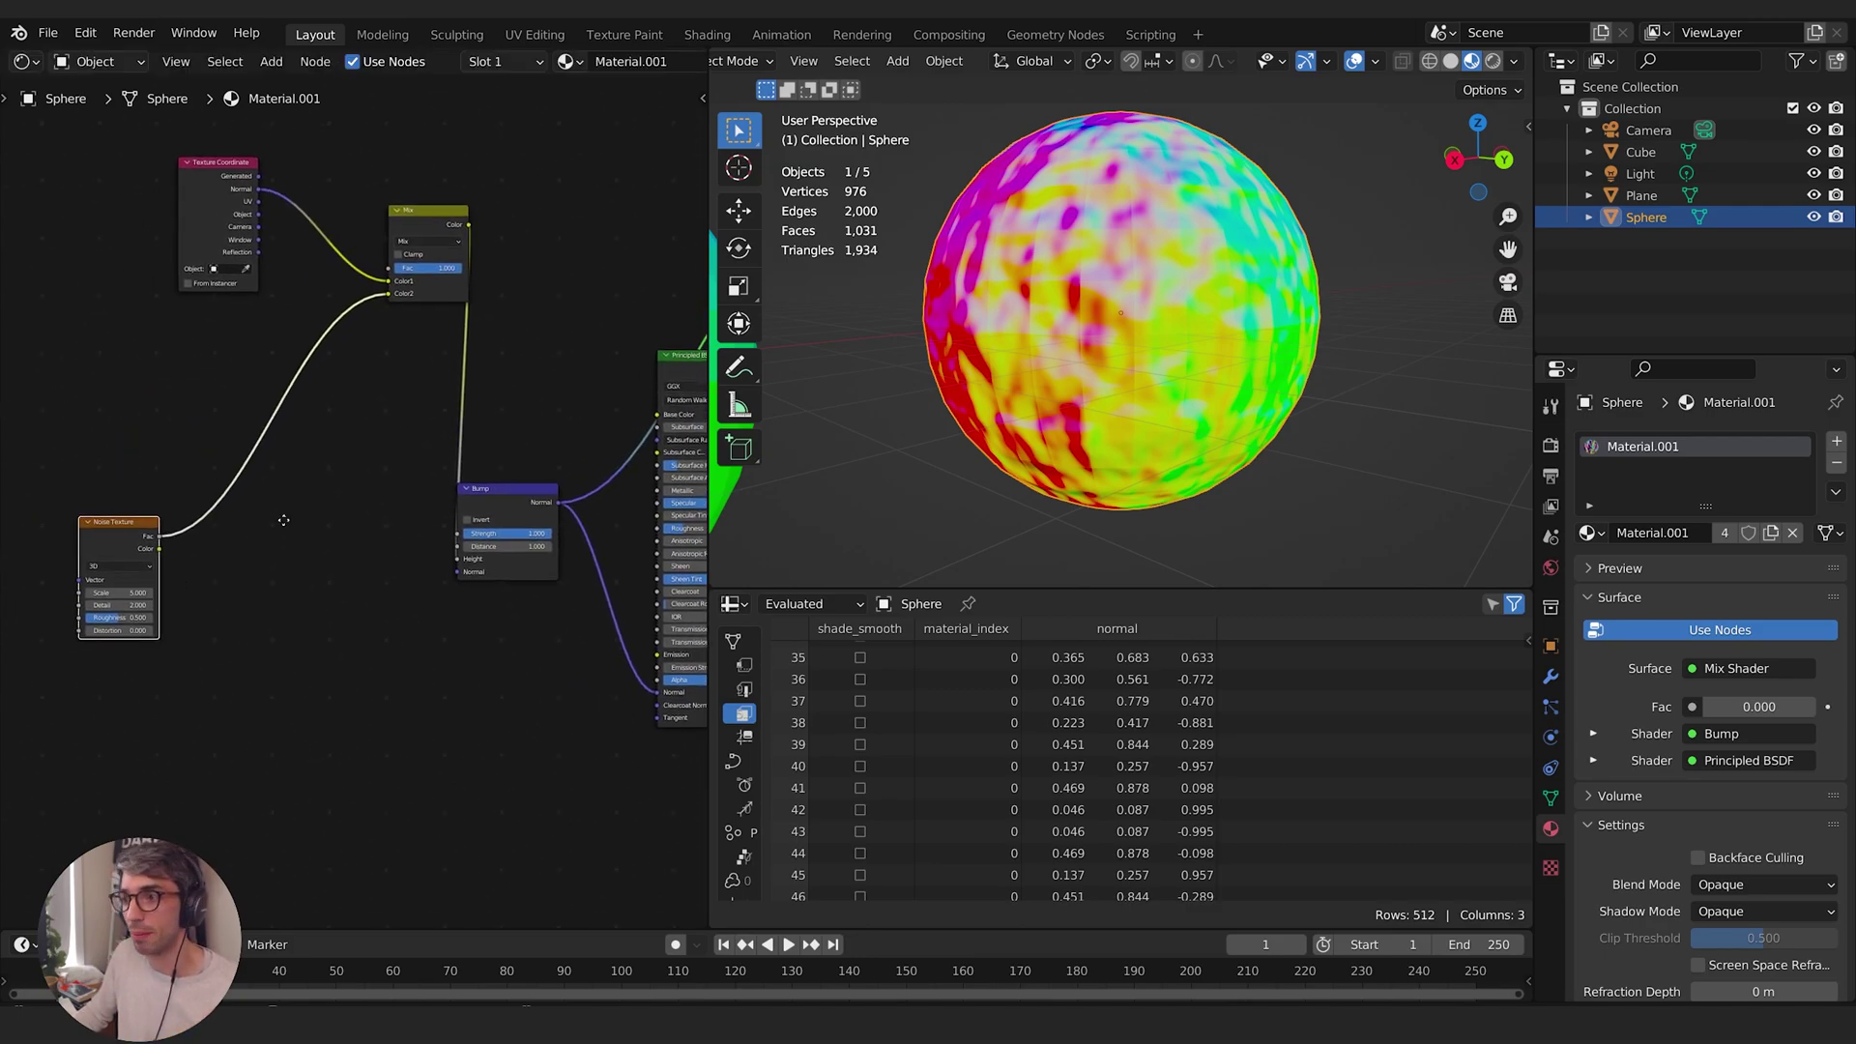
Preview the Noise Texture's Fac through the Principled BSDF's Emission, with the Bump link to Normal removed and the Mix Shader factor at 1.000
middle_drag(392, 305, 300, 302)
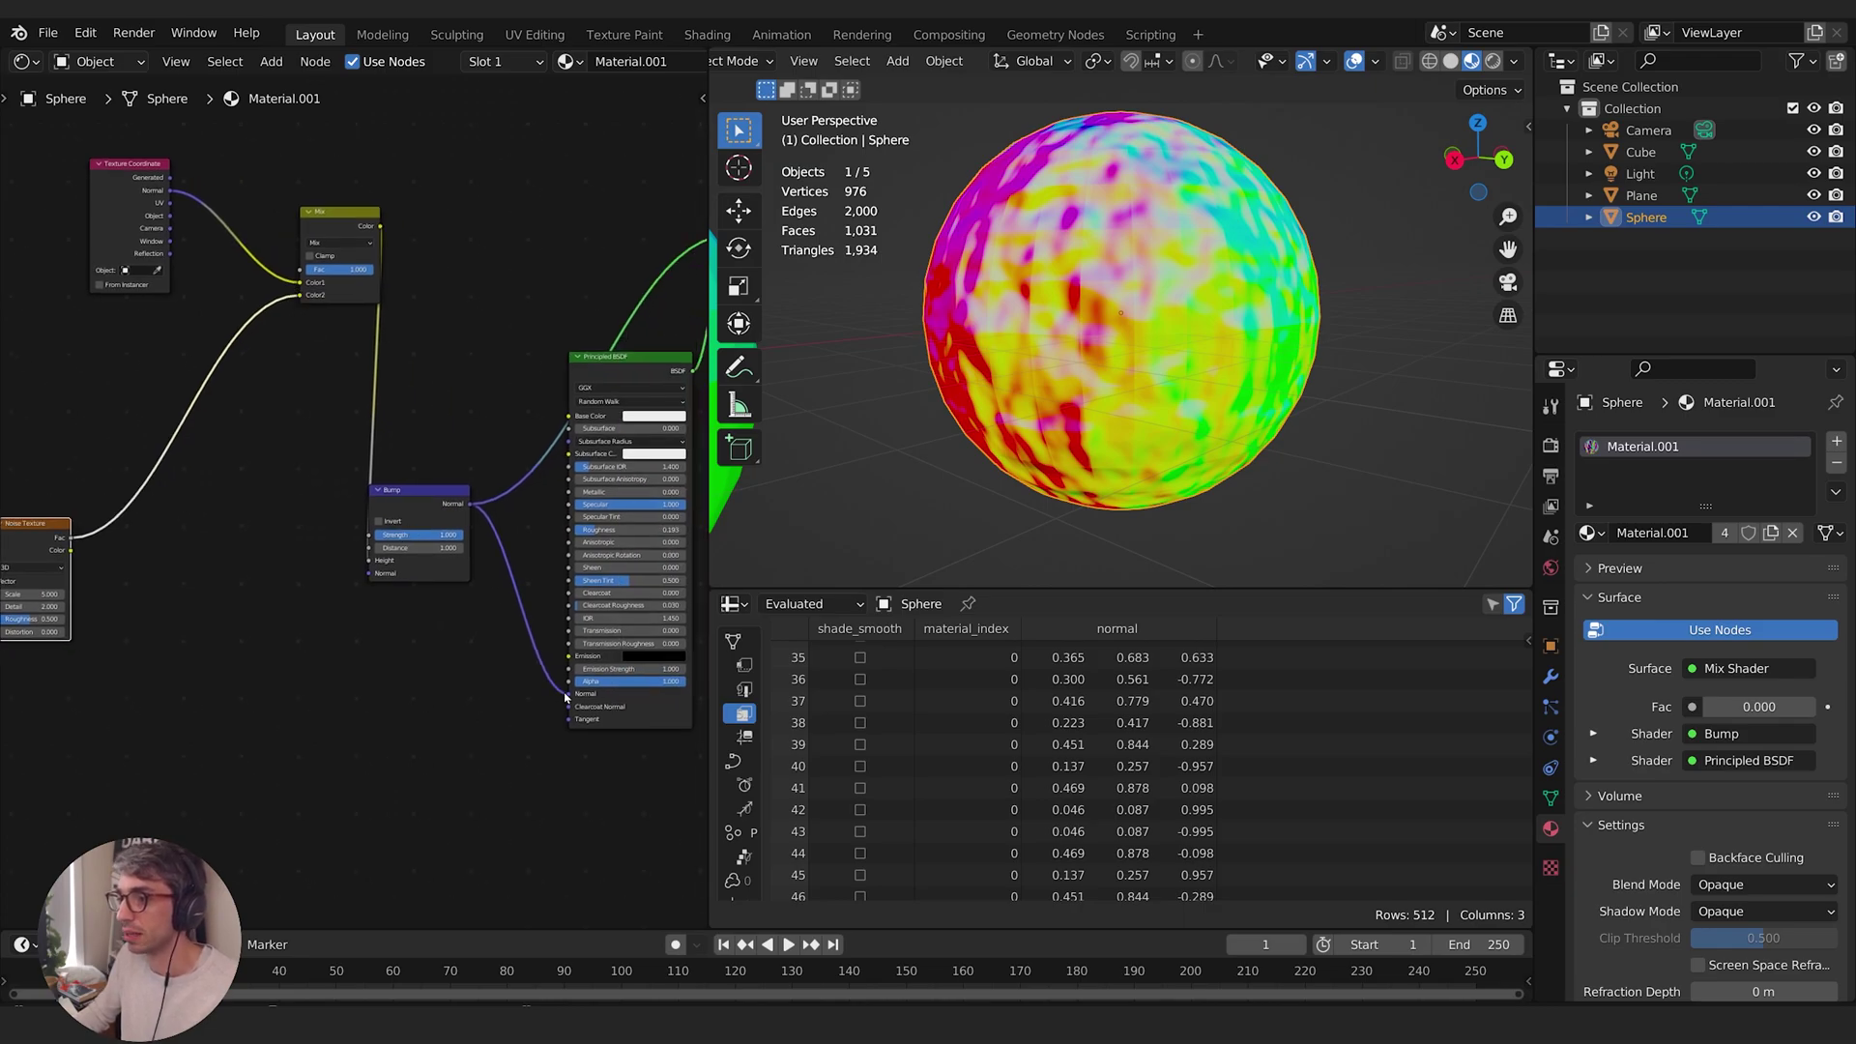
middle_drag(417, 311, 301, 335)
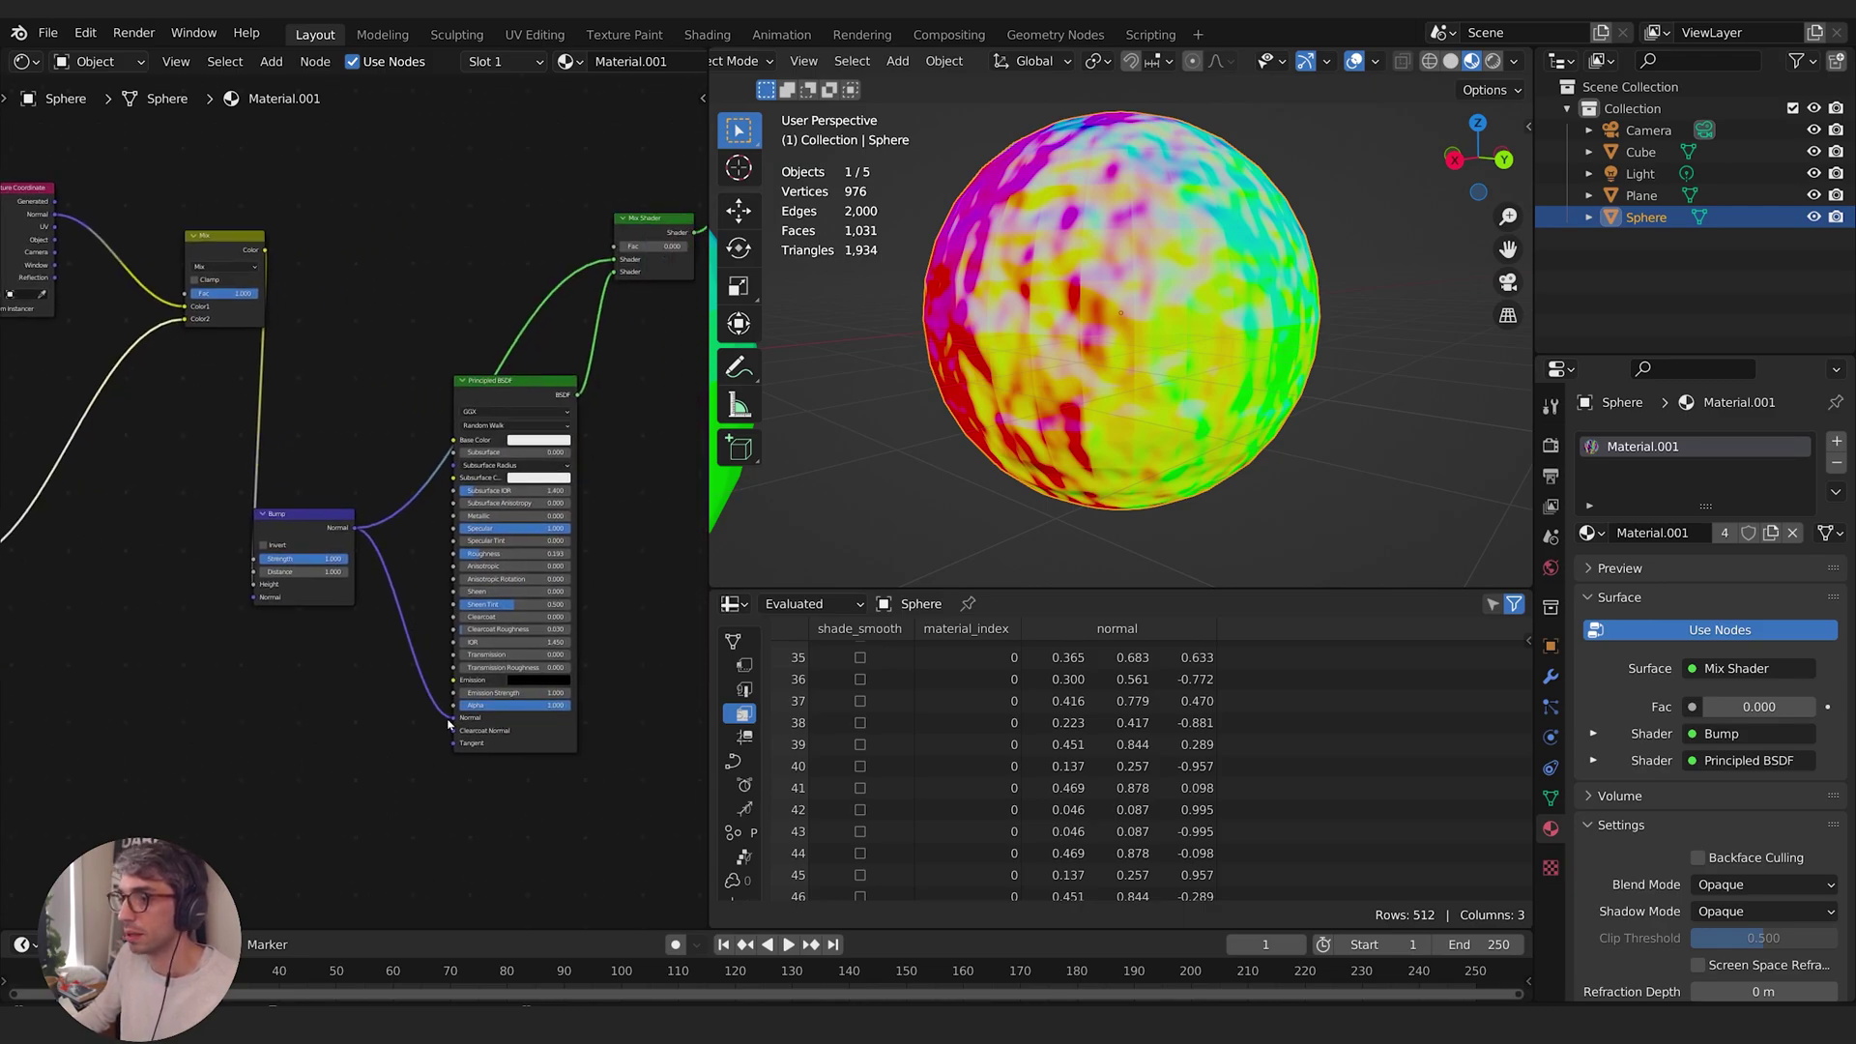
key(ctrl+z)
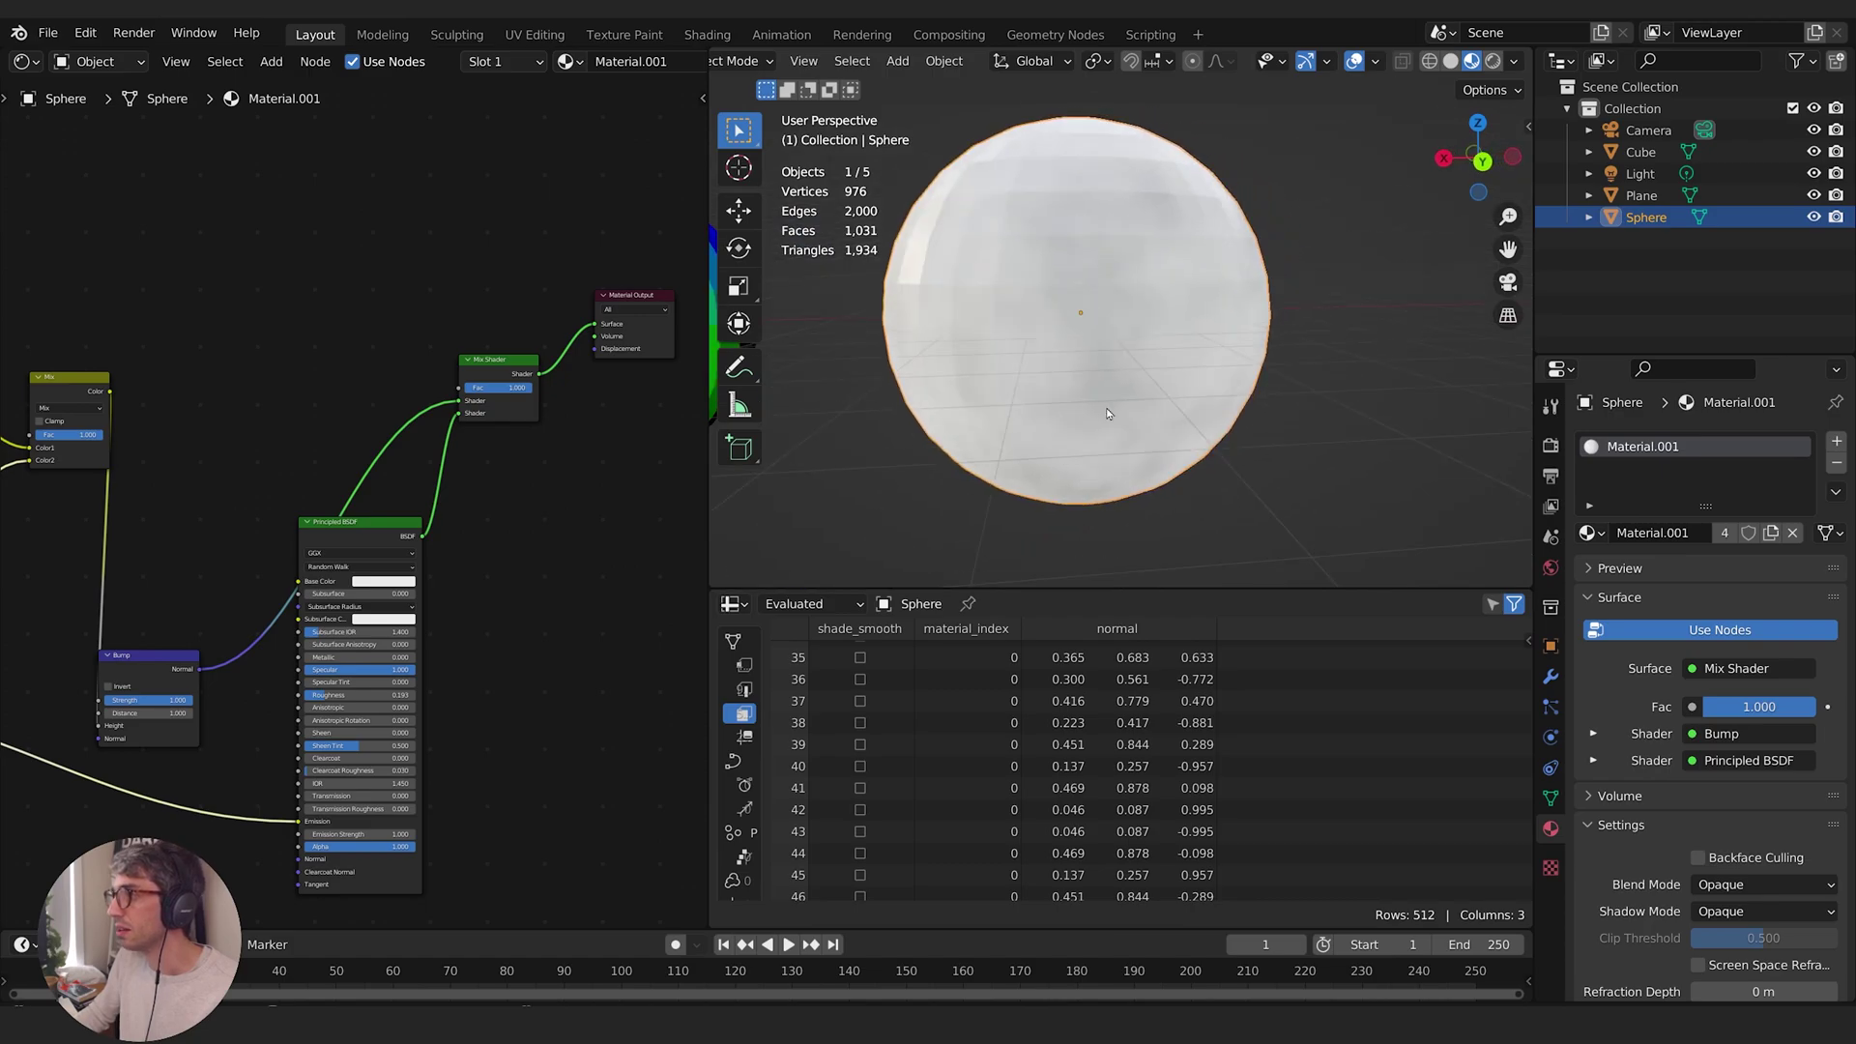
scroll(1108, 414, up, 2)
scroll(1084, 416, down, 4)
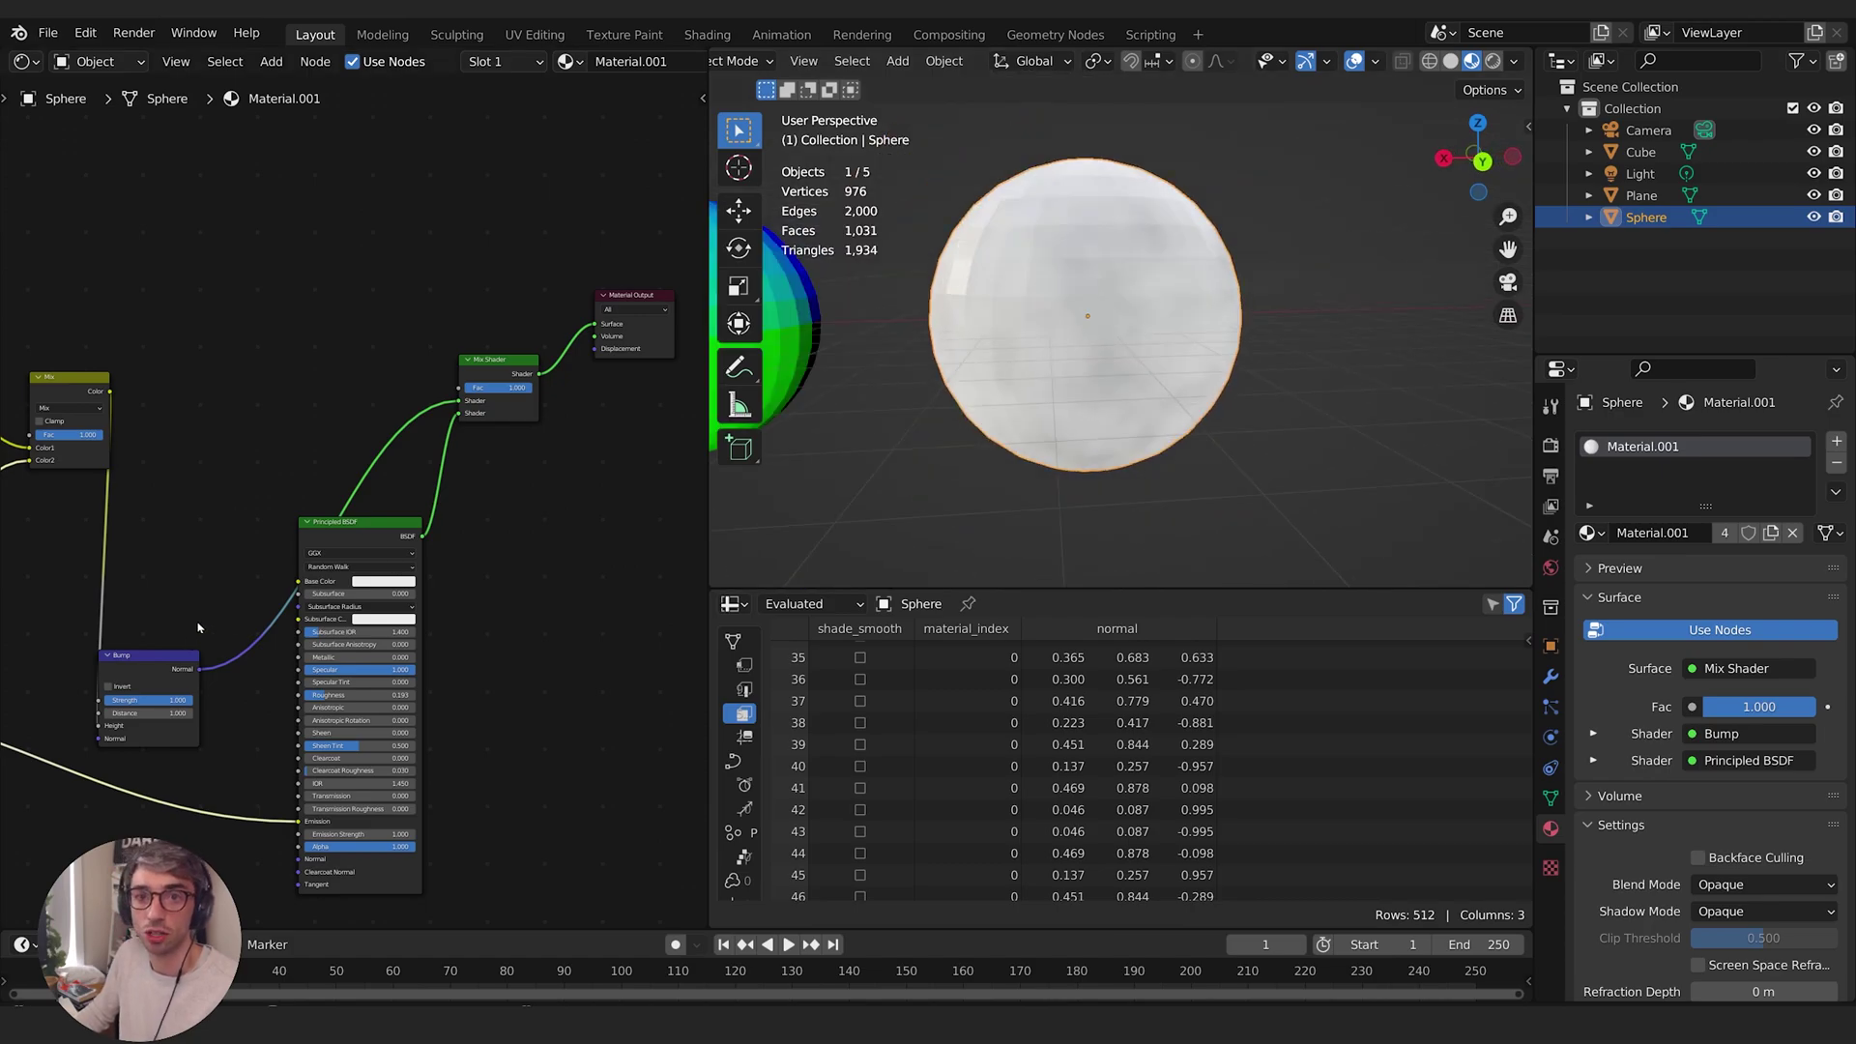
middle_drag(220, 442, 667, 270)
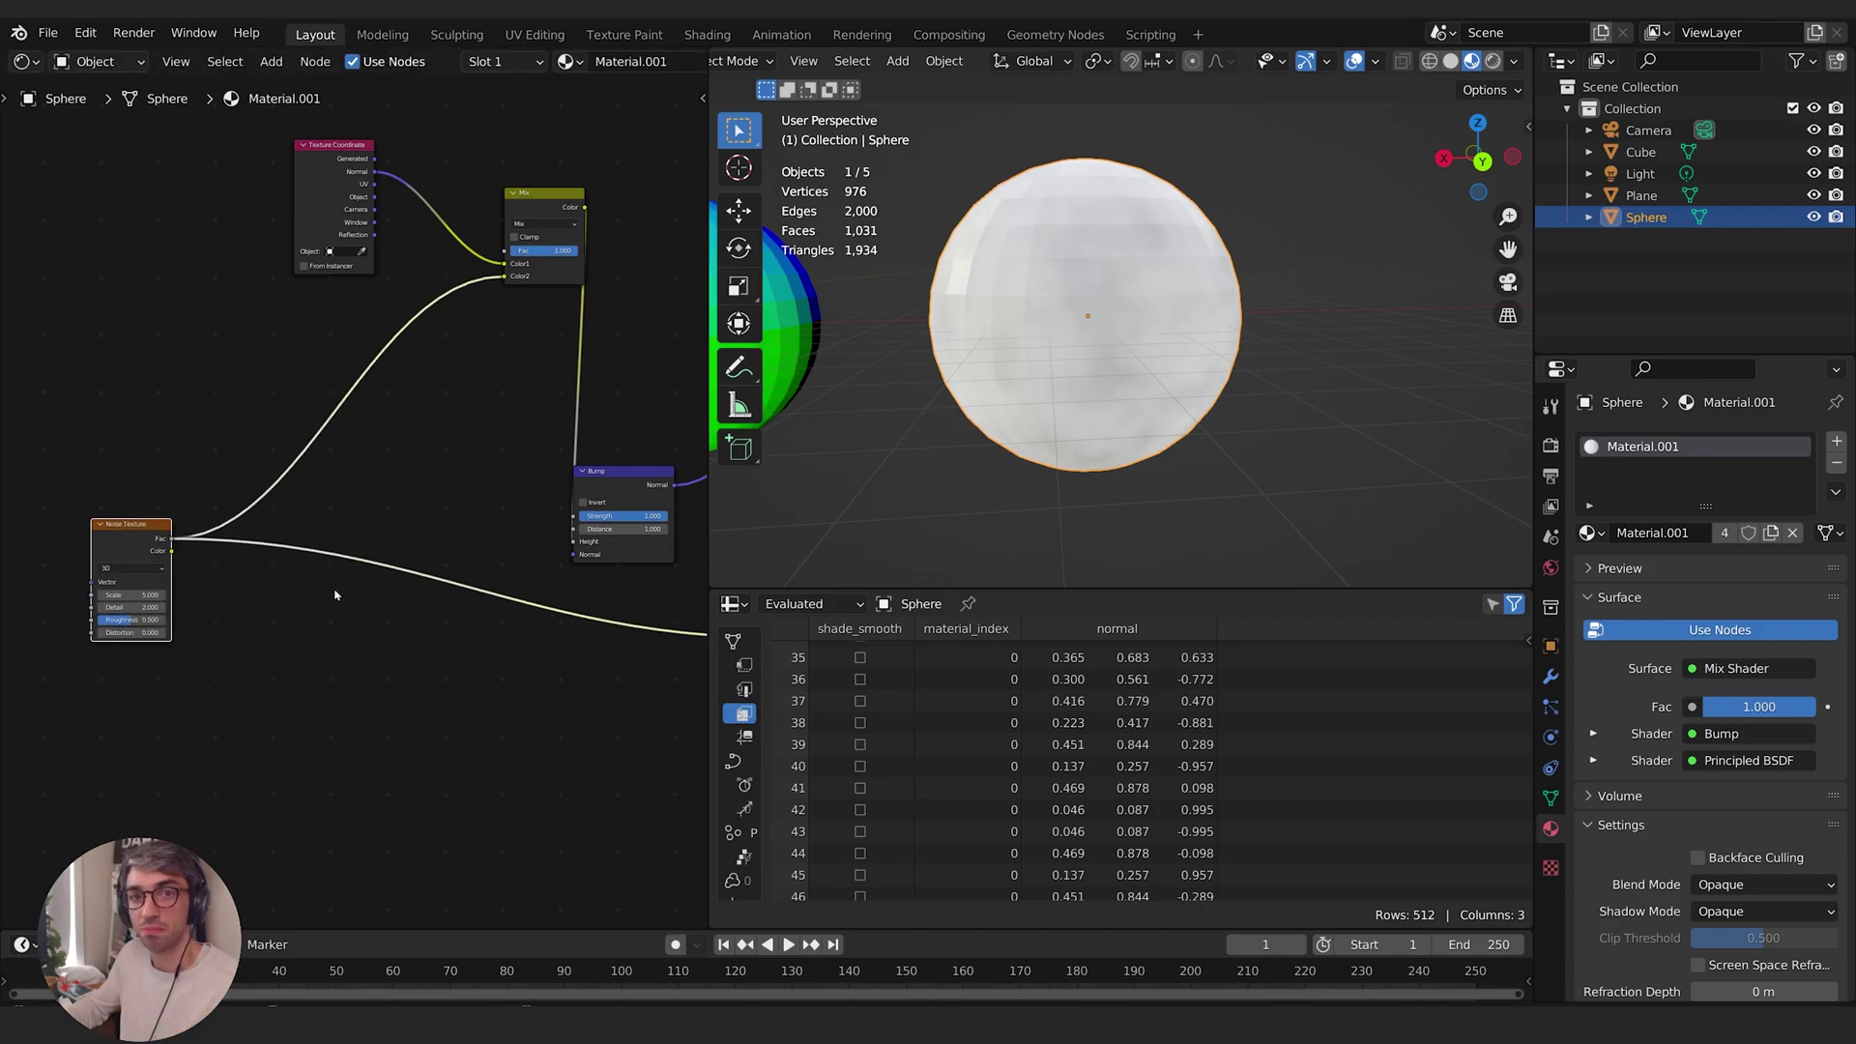
Insert a ColorRamp node between the Noise Texture and Emission, and bring its black and white stops closer together to raise the contrast
click(290, 660)
key(shift+a)
text(color)
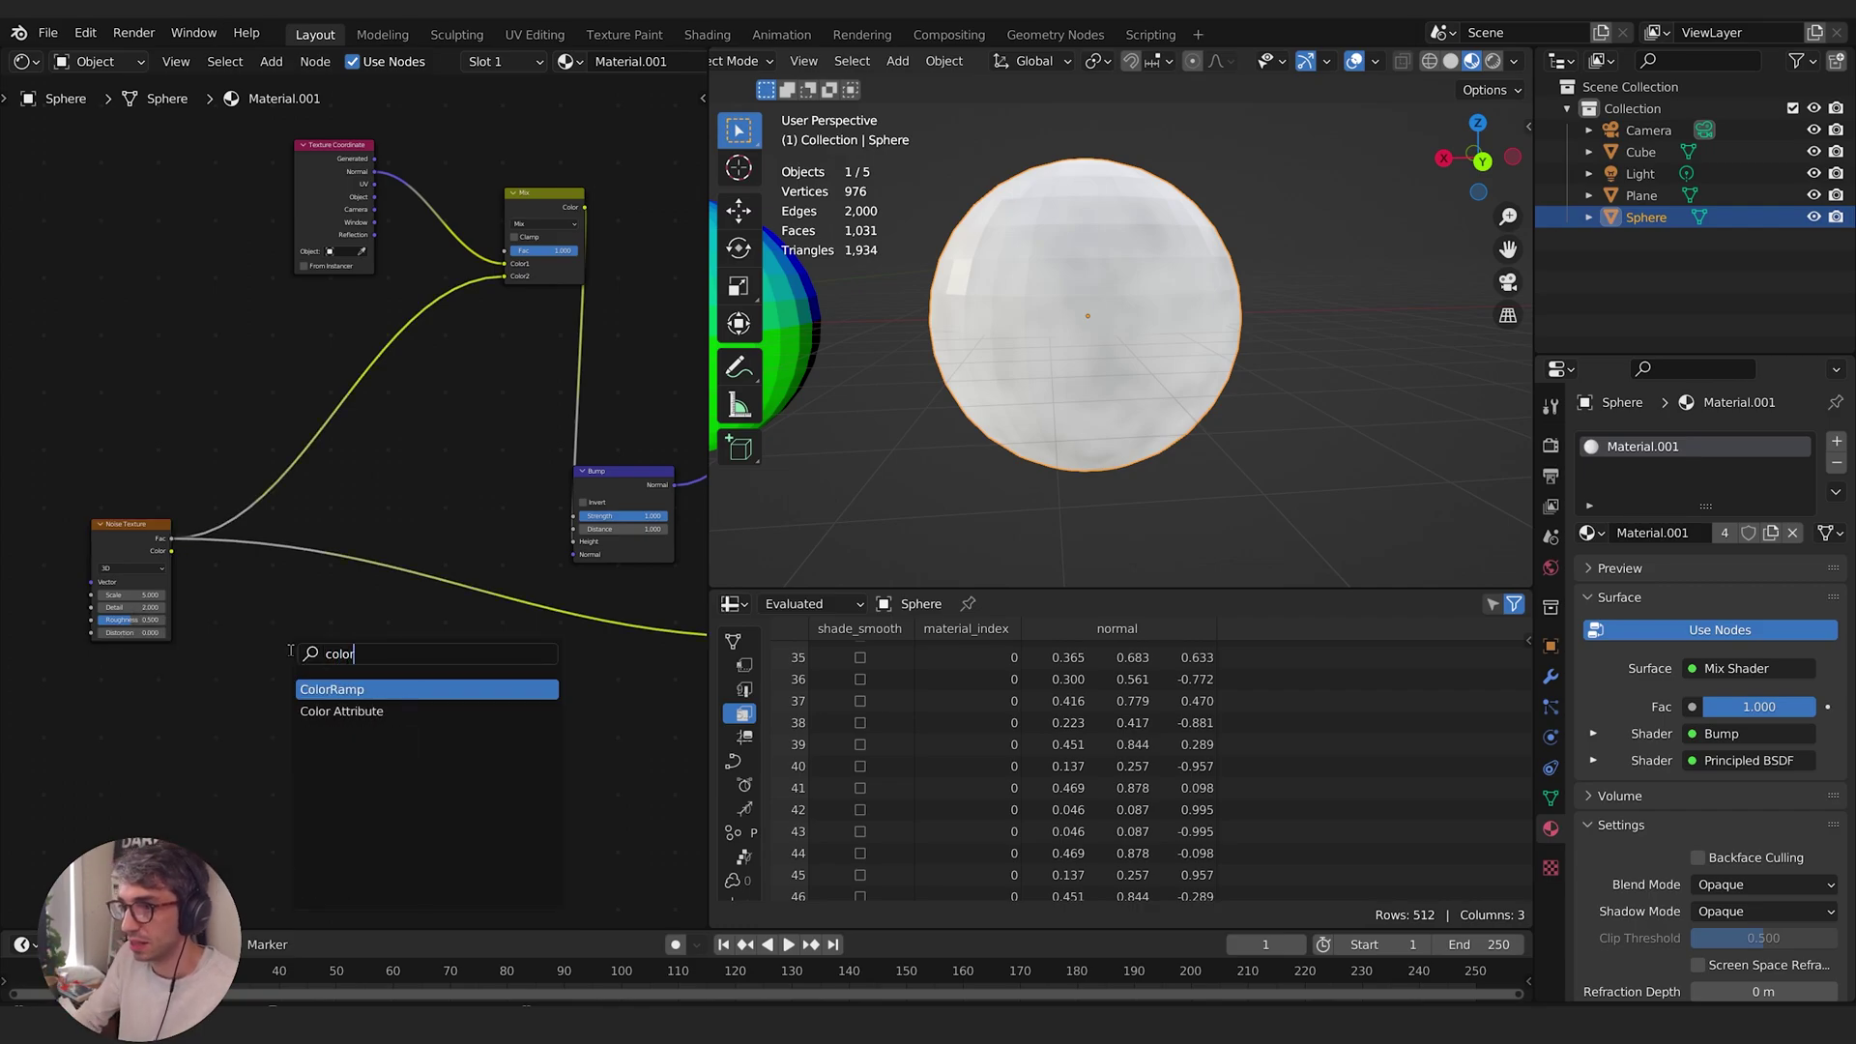
key(Down)
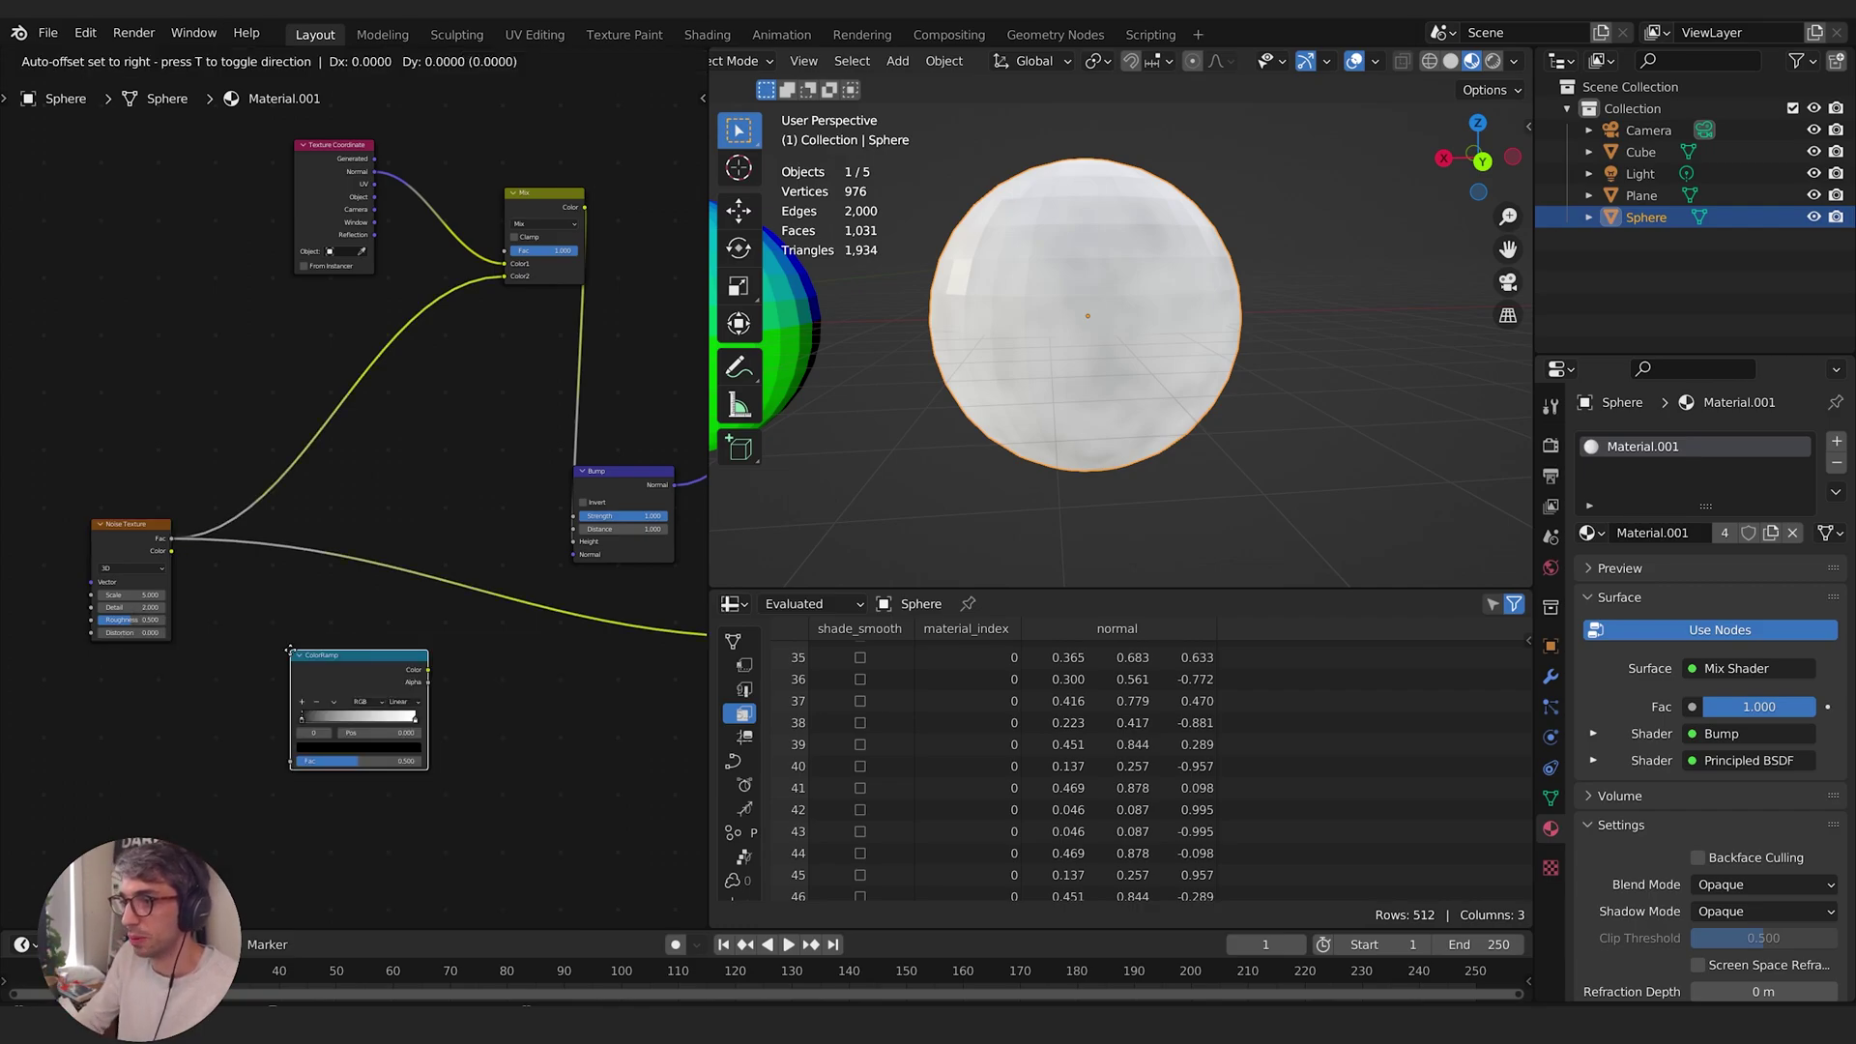
click(365, 558)
drag(377, 627, 419, 629)
middle_drag(1088, 338, 1117, 409)
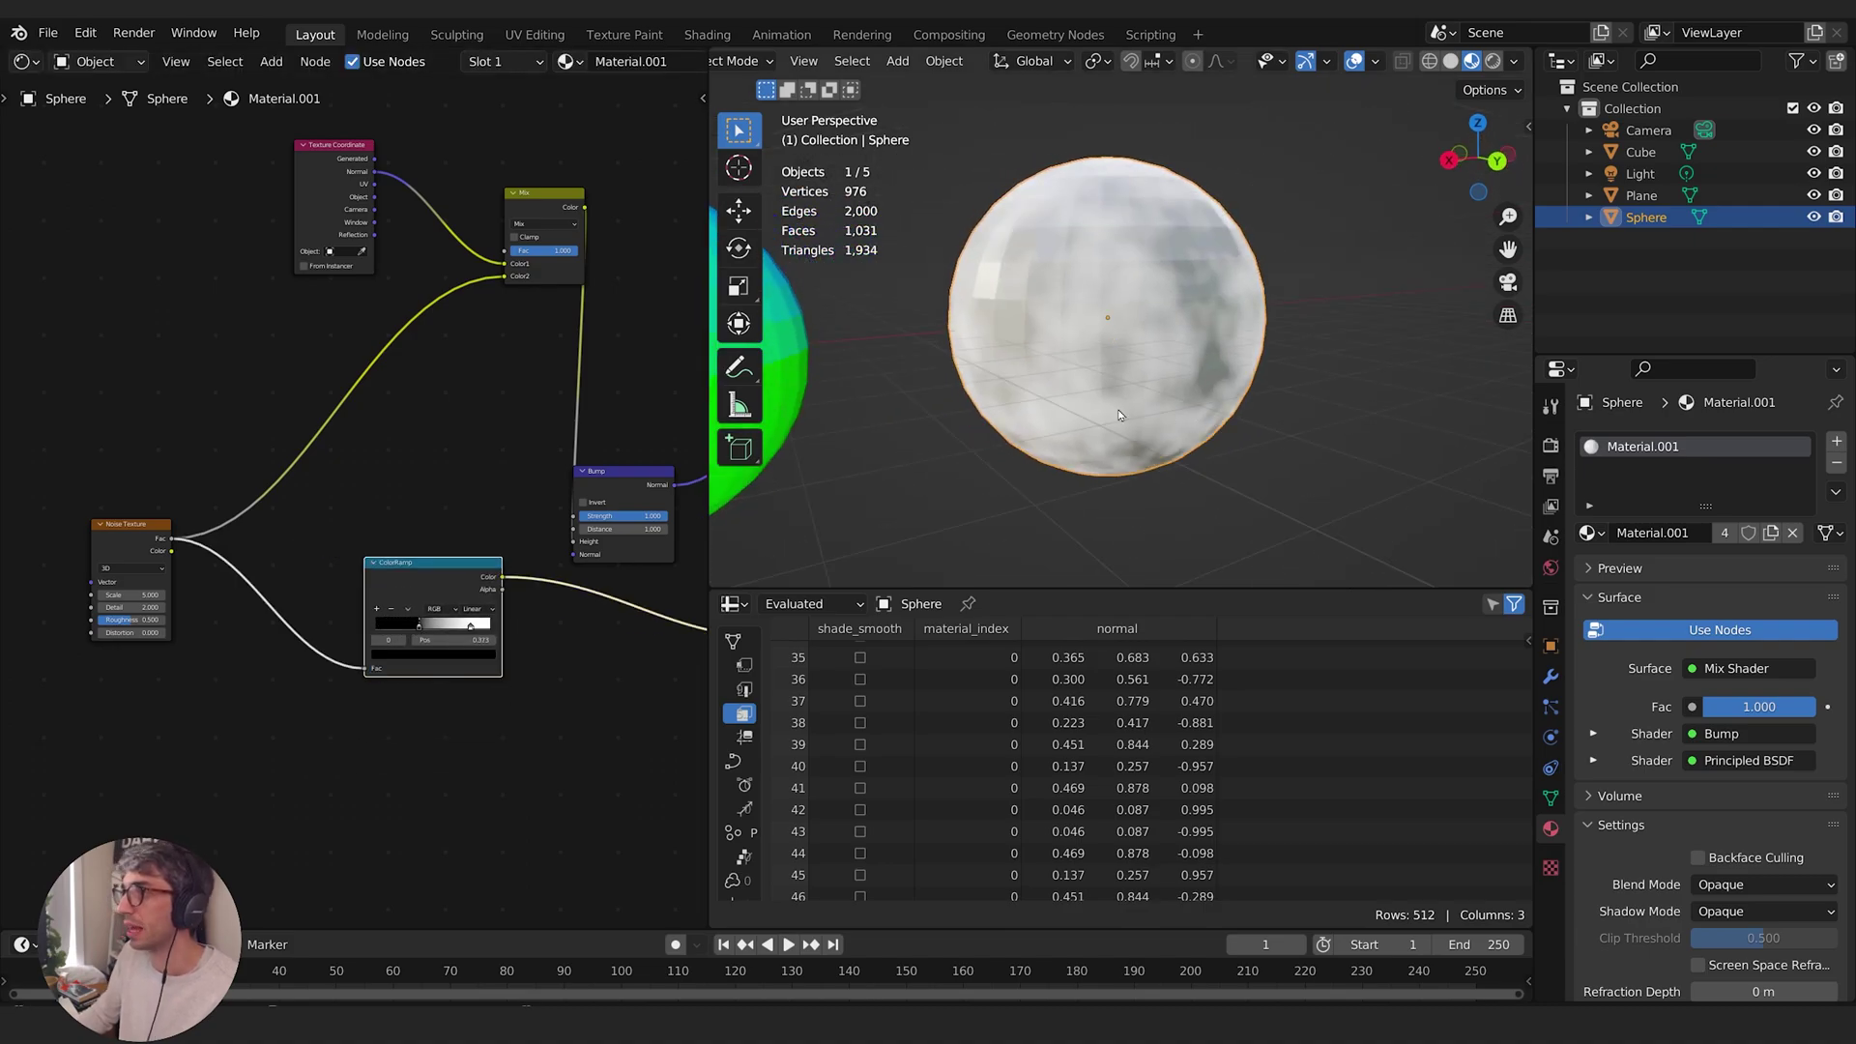
middle_drag(1242, 304, 1065, 379)
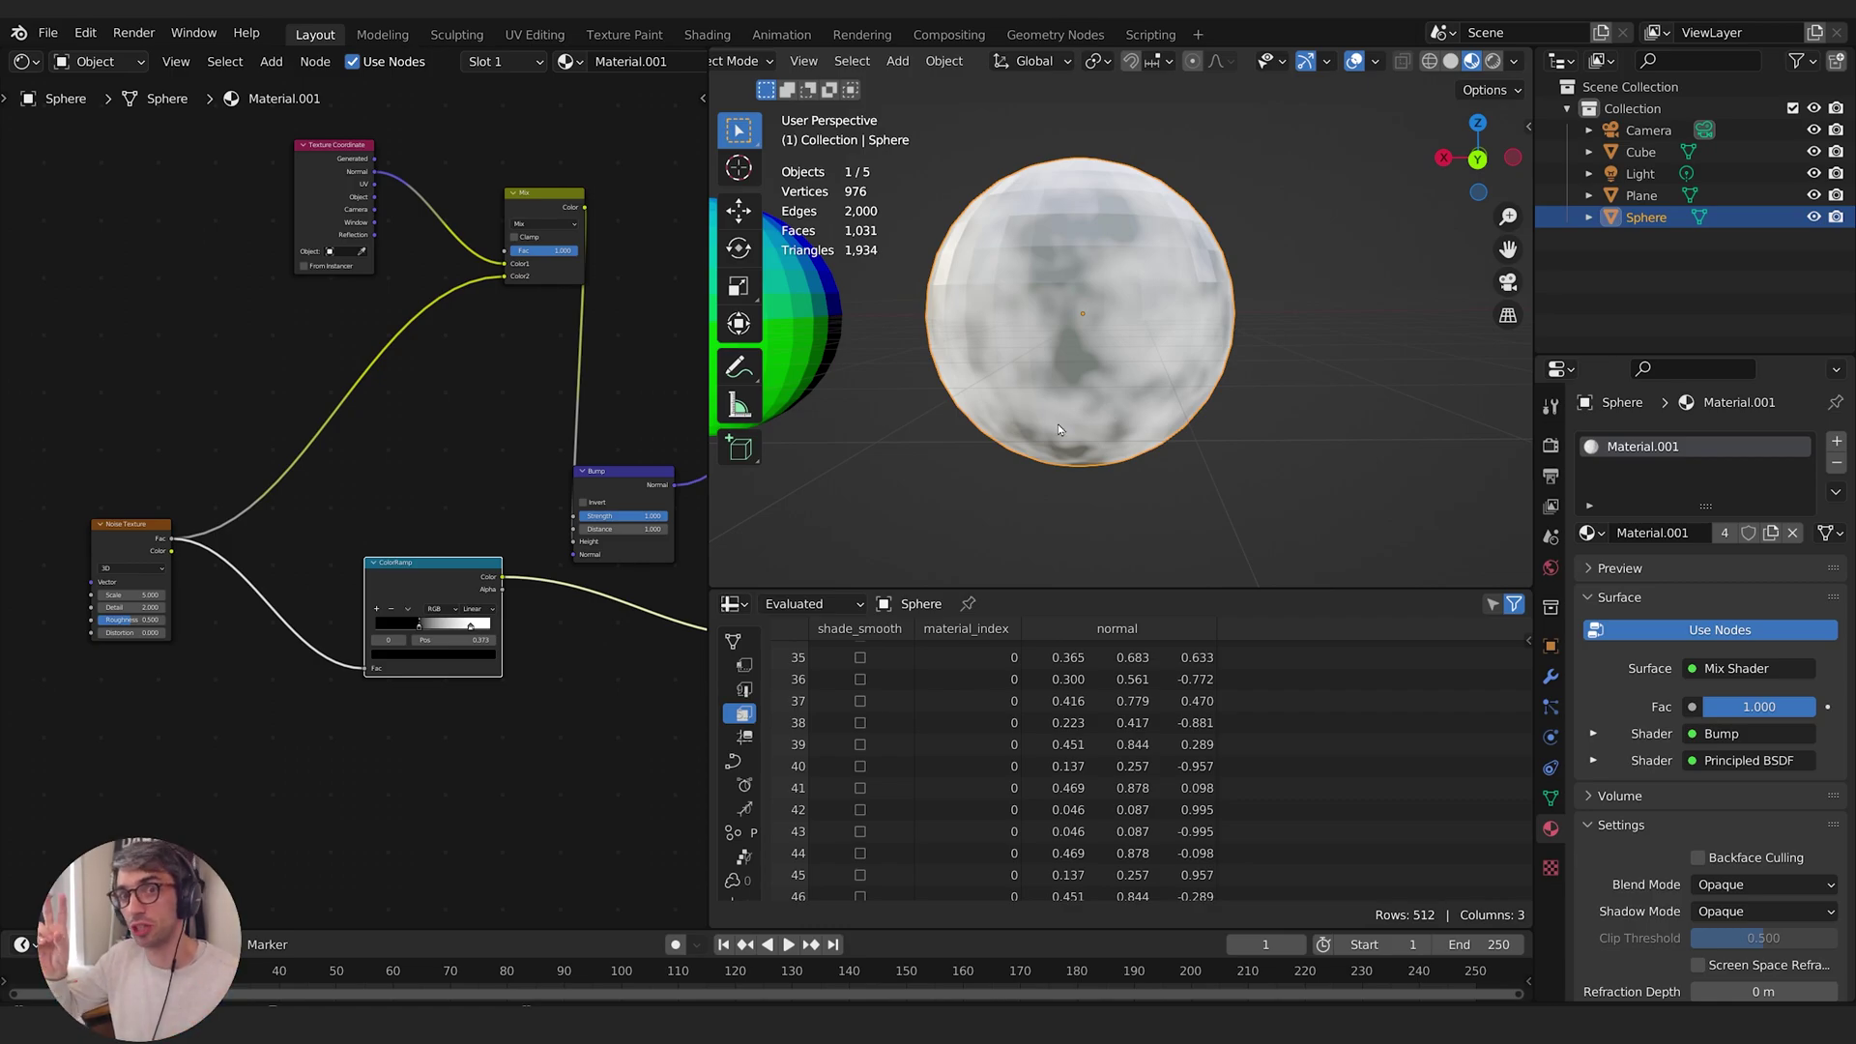
Disconnect the ColorRamp from Emission, relink the Bump output to the Principled BSDF's Normal, and set the Mix Shader factor to 0.000
middle_drag(538, 472, 387, 513)
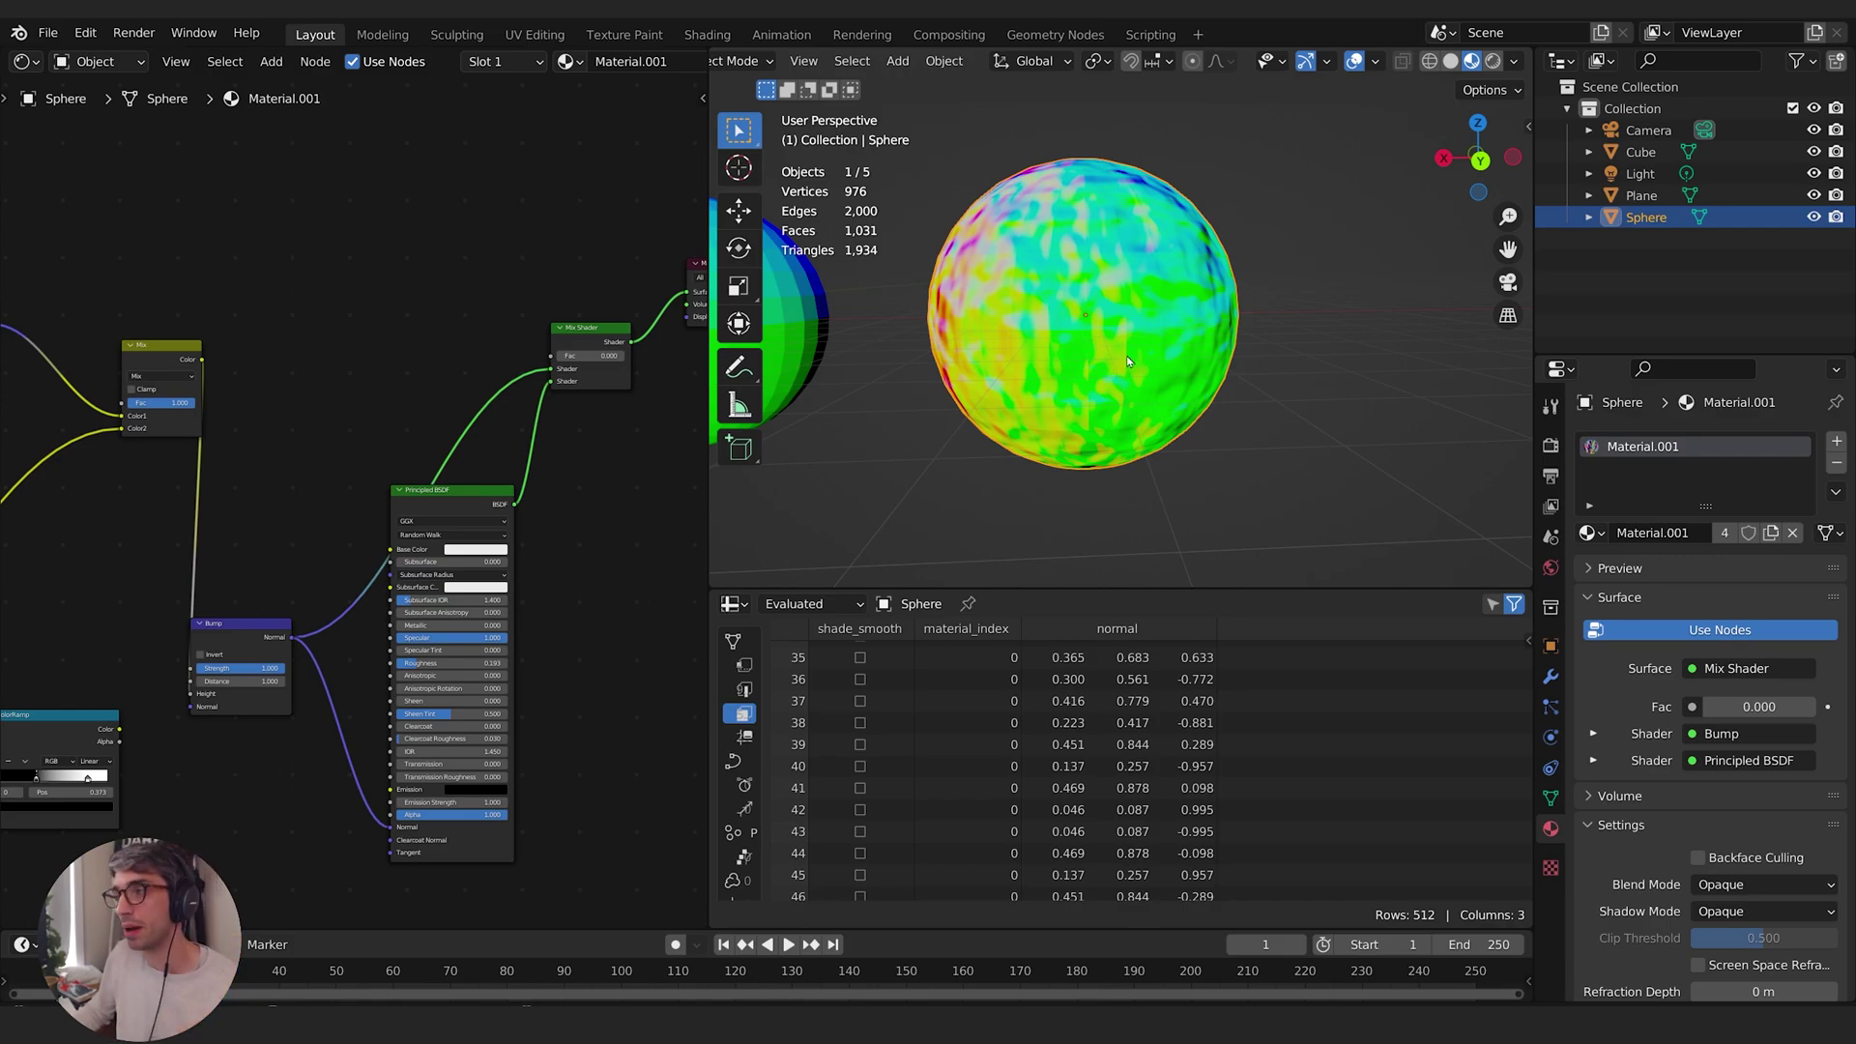
scroll(1203, 334, up, 3)
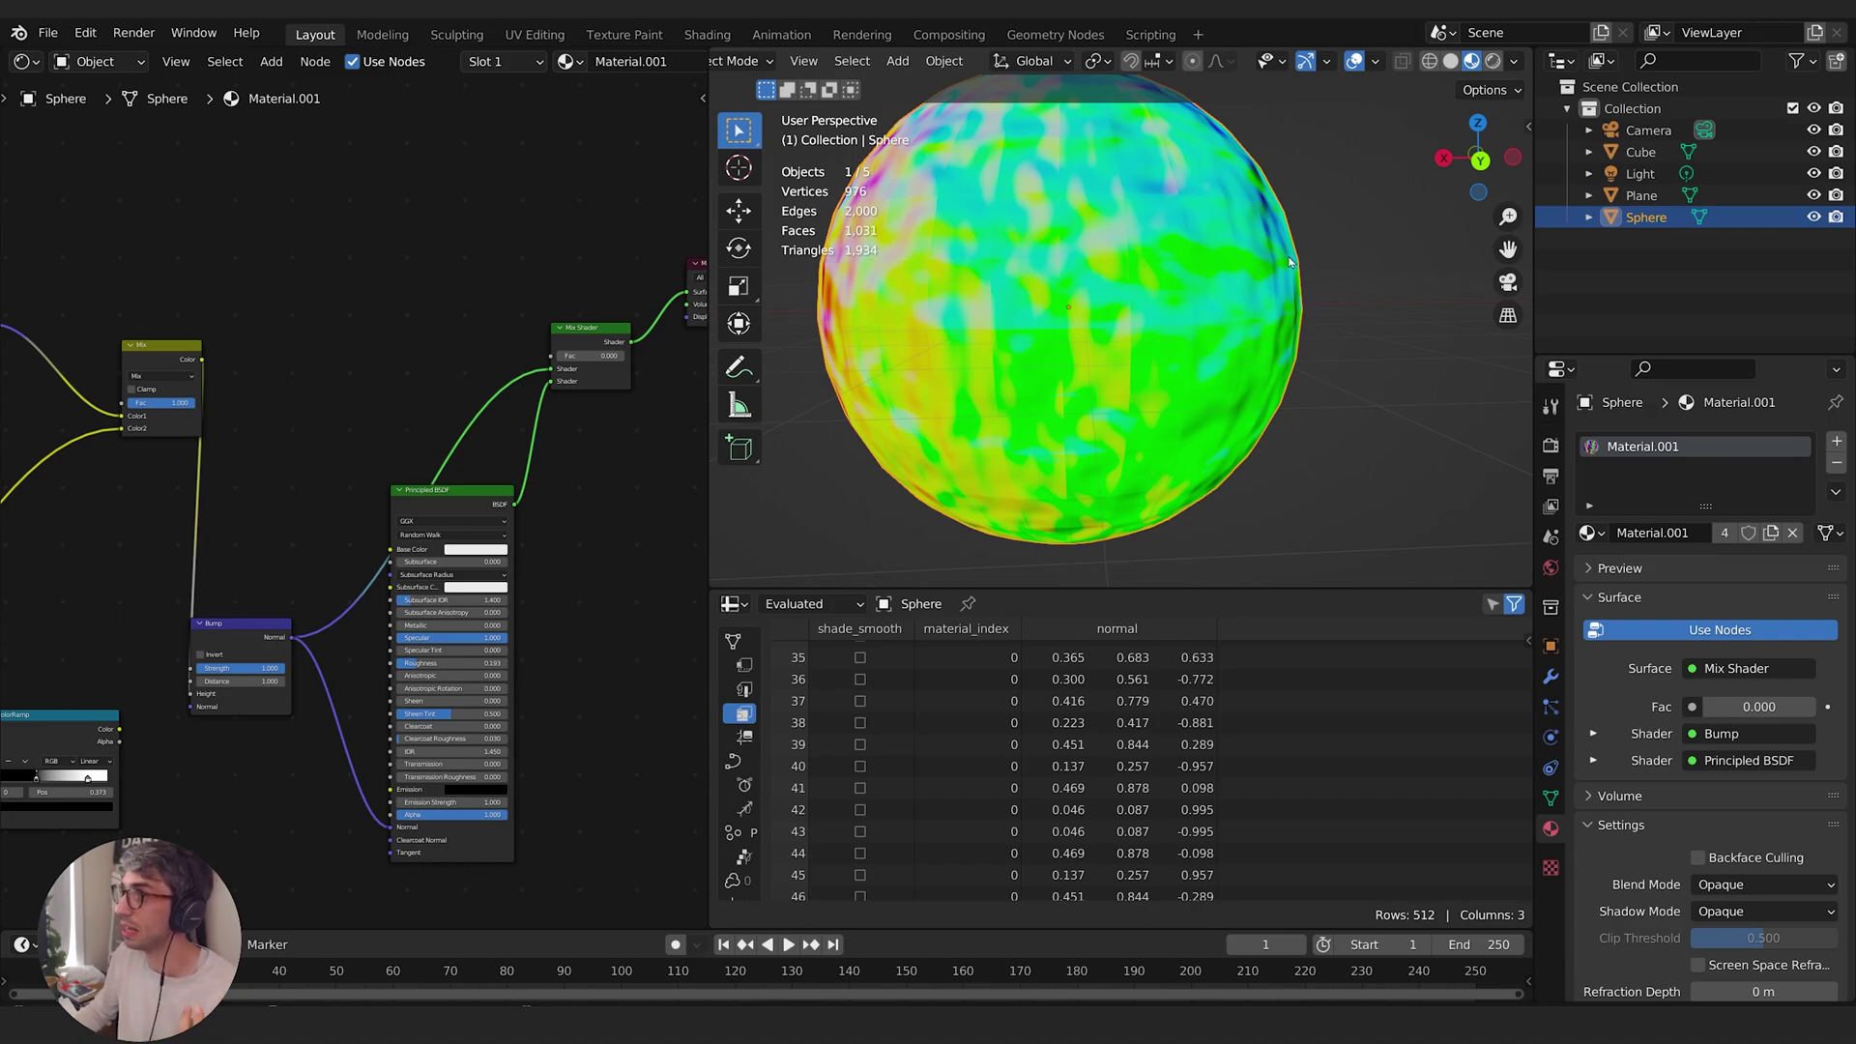
scroll(1063, 273, down, 2)
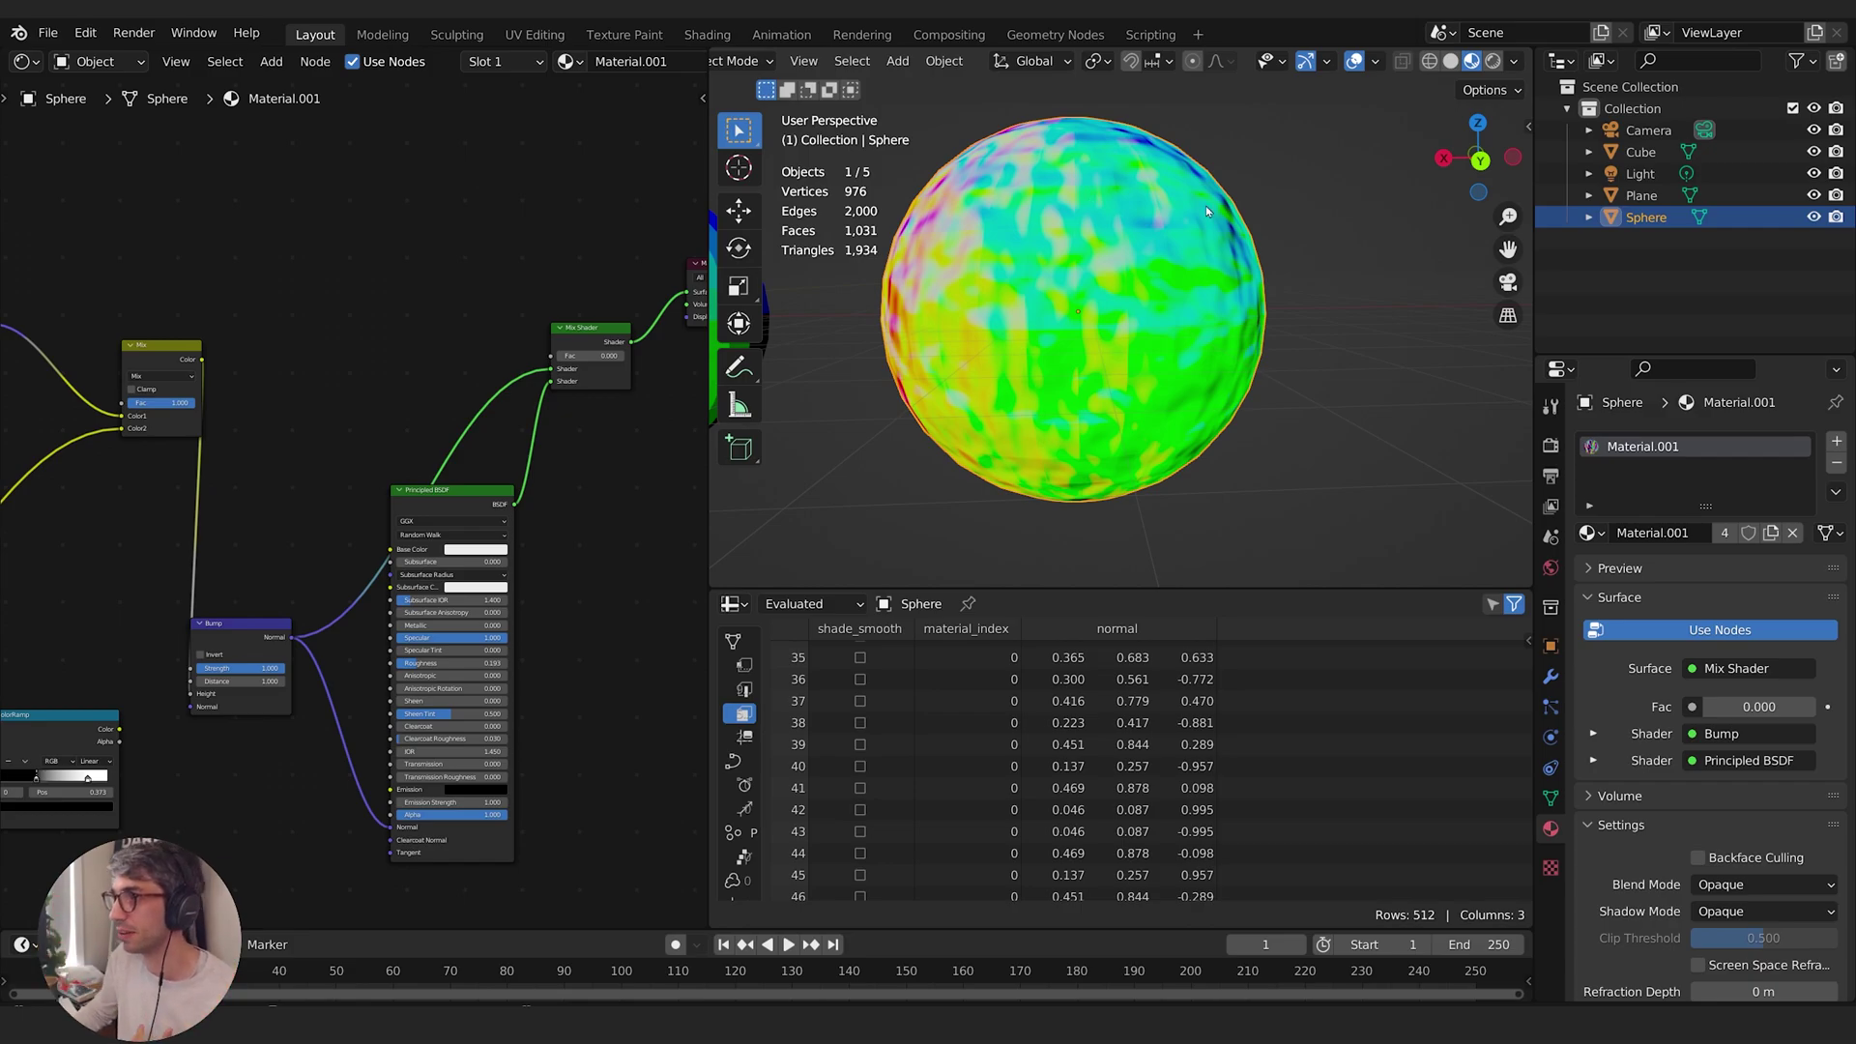
Set the Mix Shader factor to 1.000 and examine the bumpy white surface of the sphere up close and from a distance
middle_drag(613, 577, 620, 636)
drag(592, 413, 638, 414)
scroll(1305, 312, up, 5)
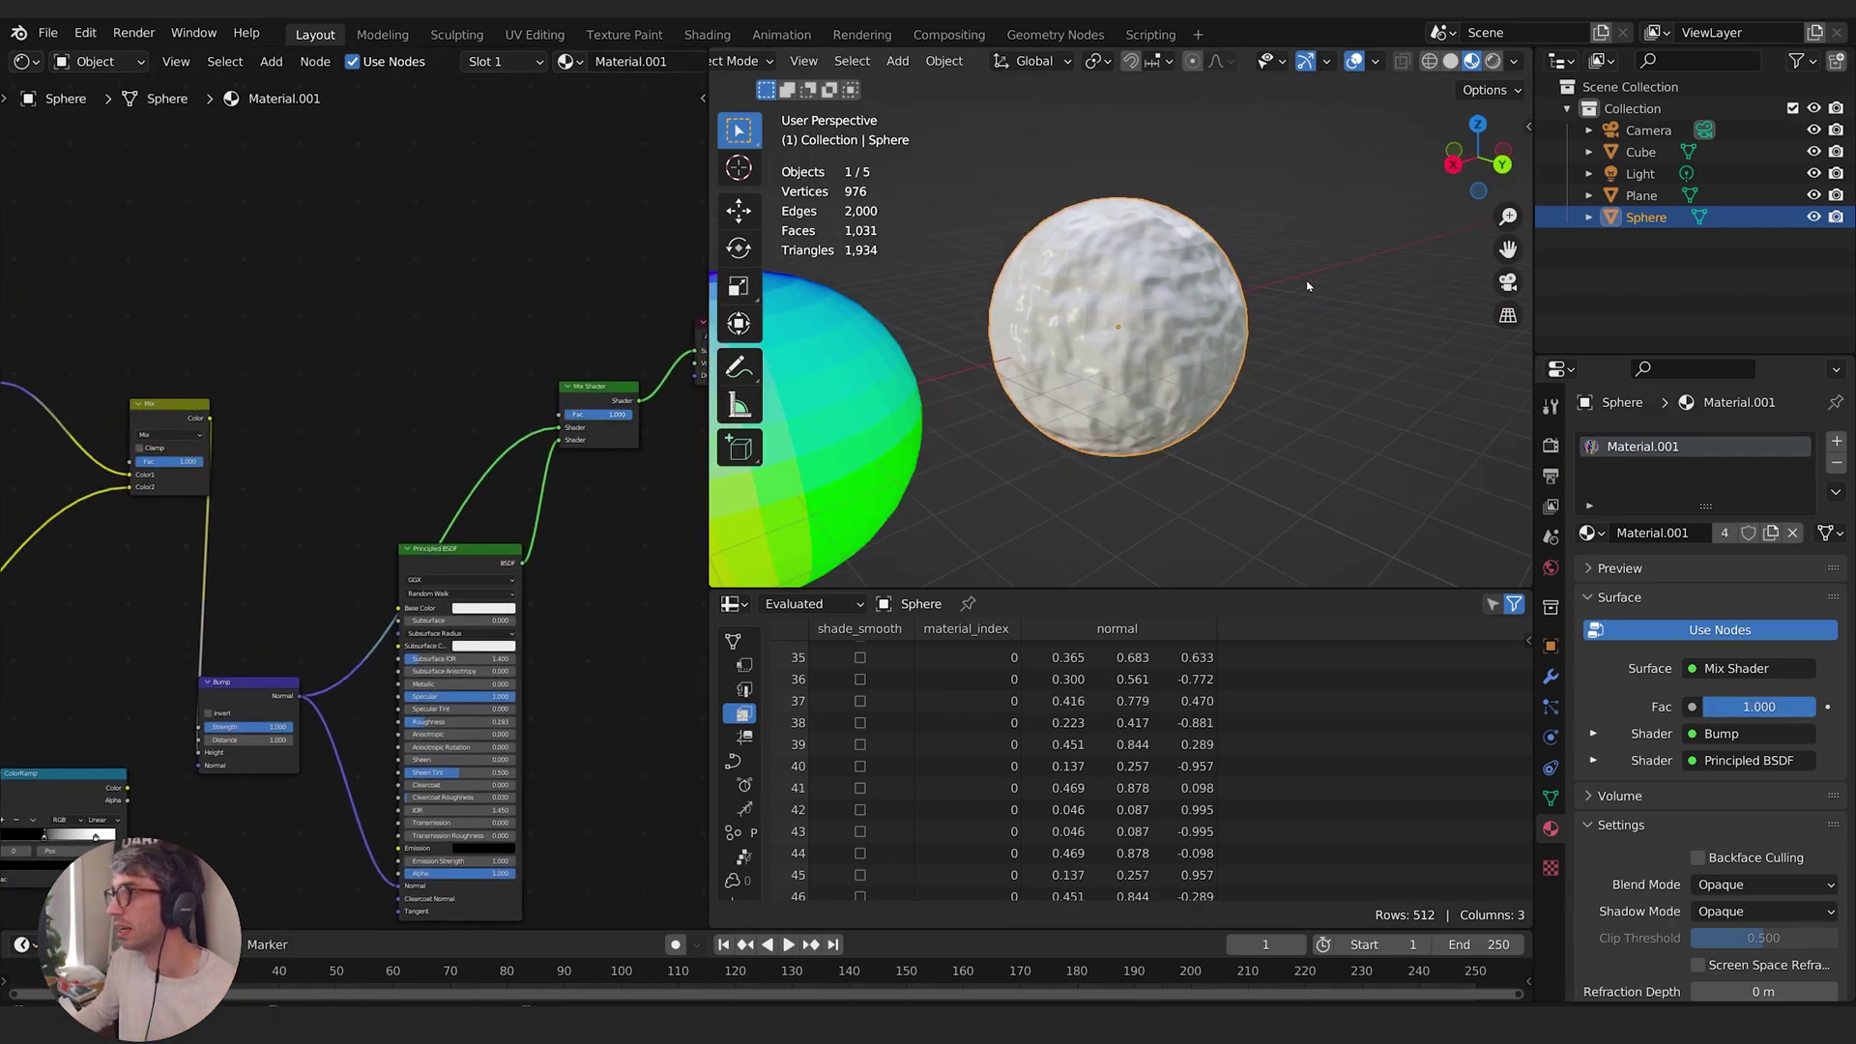
scroll(1305, 313, down, 4)
scroll(1198, 373, up, 2)
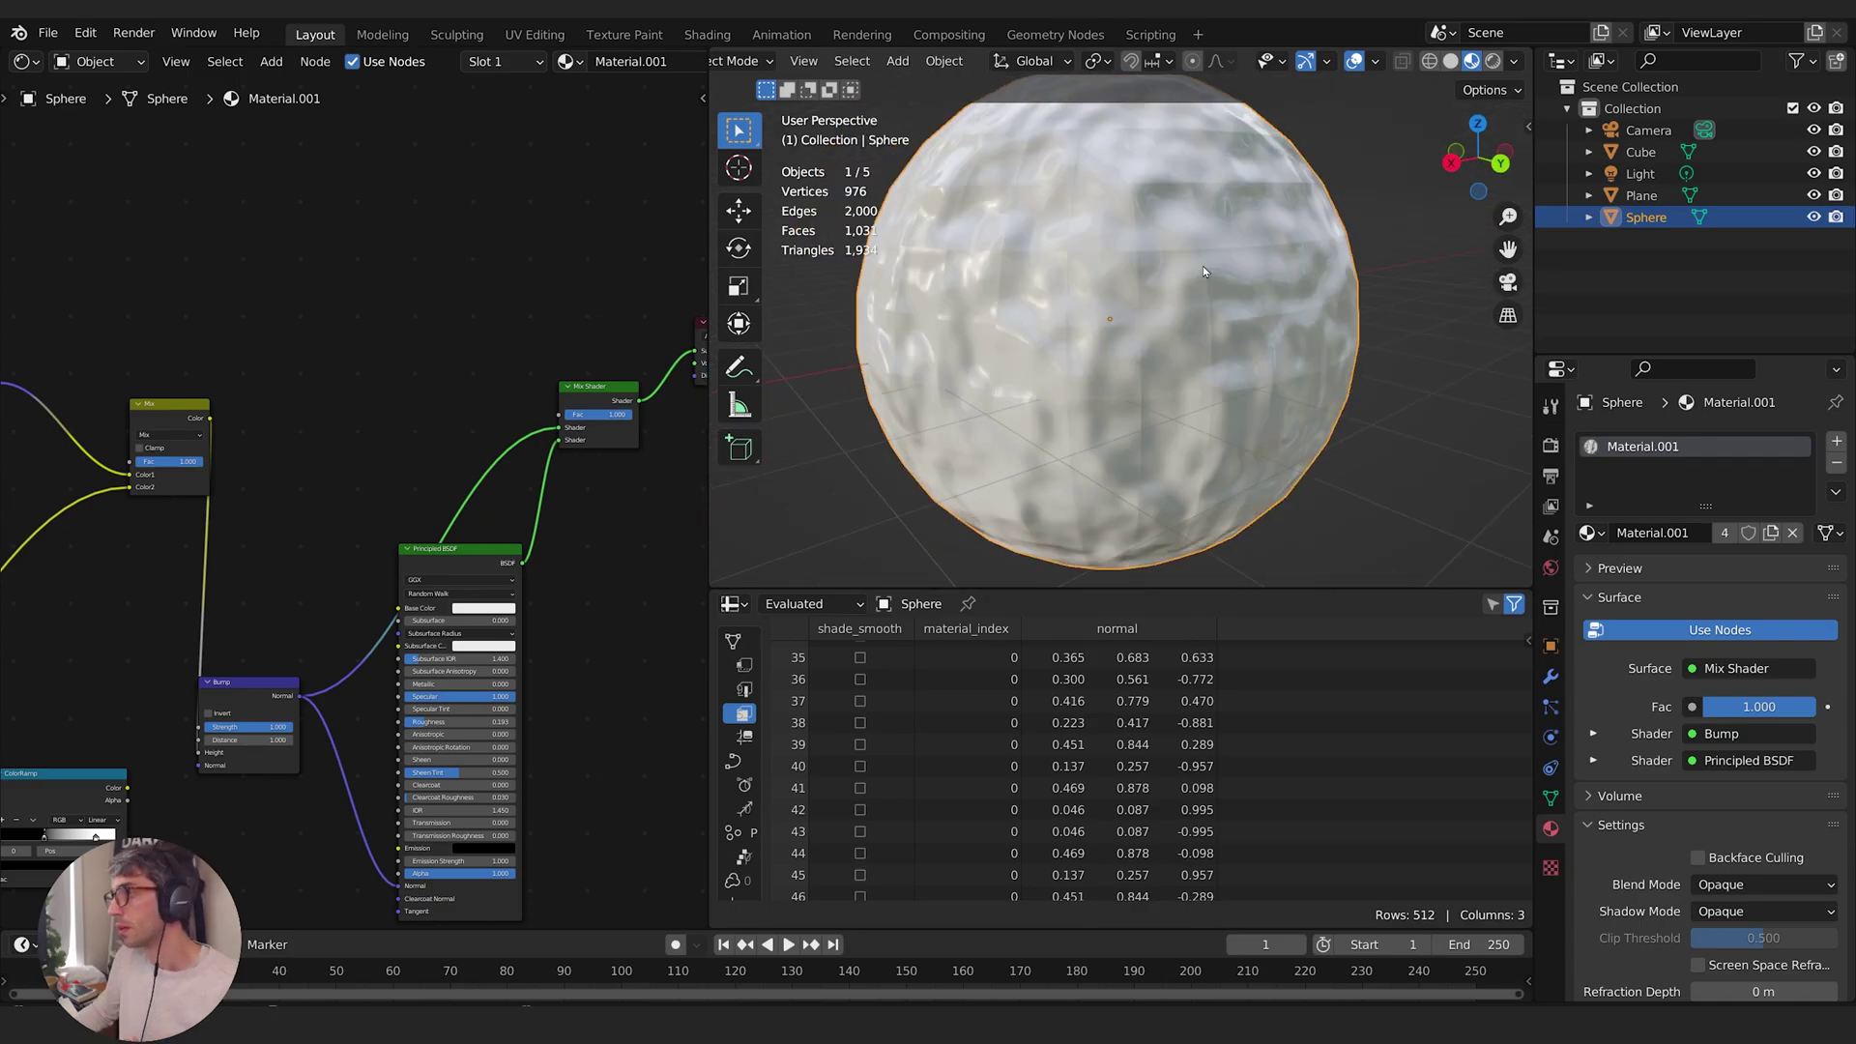
middle_drag(1006, 349, 1123, 331)
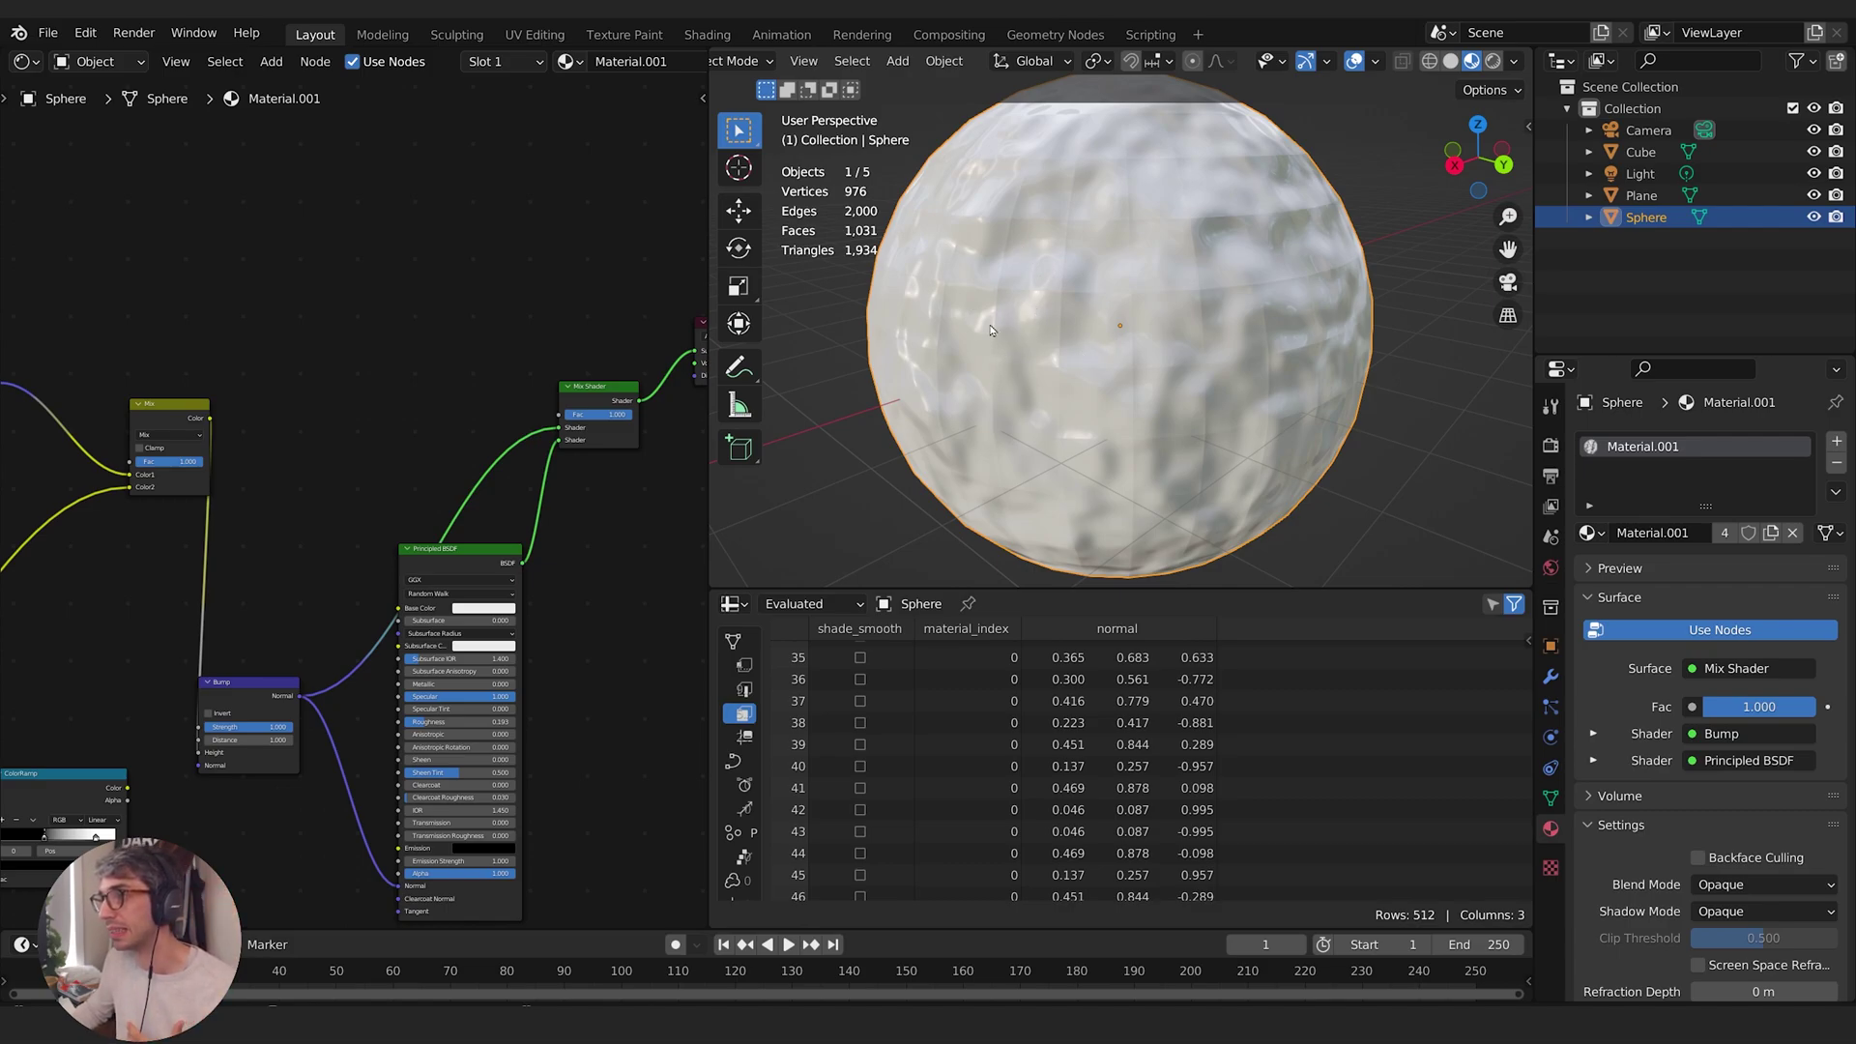
middle_drag(1109, 357, 1150, 339)
scroll(1208, 350, down, 4)
scroll(1198, 311, up, 3)
scroll(1170, 317, down, 4)
scroll(1156, 348, up, 6)
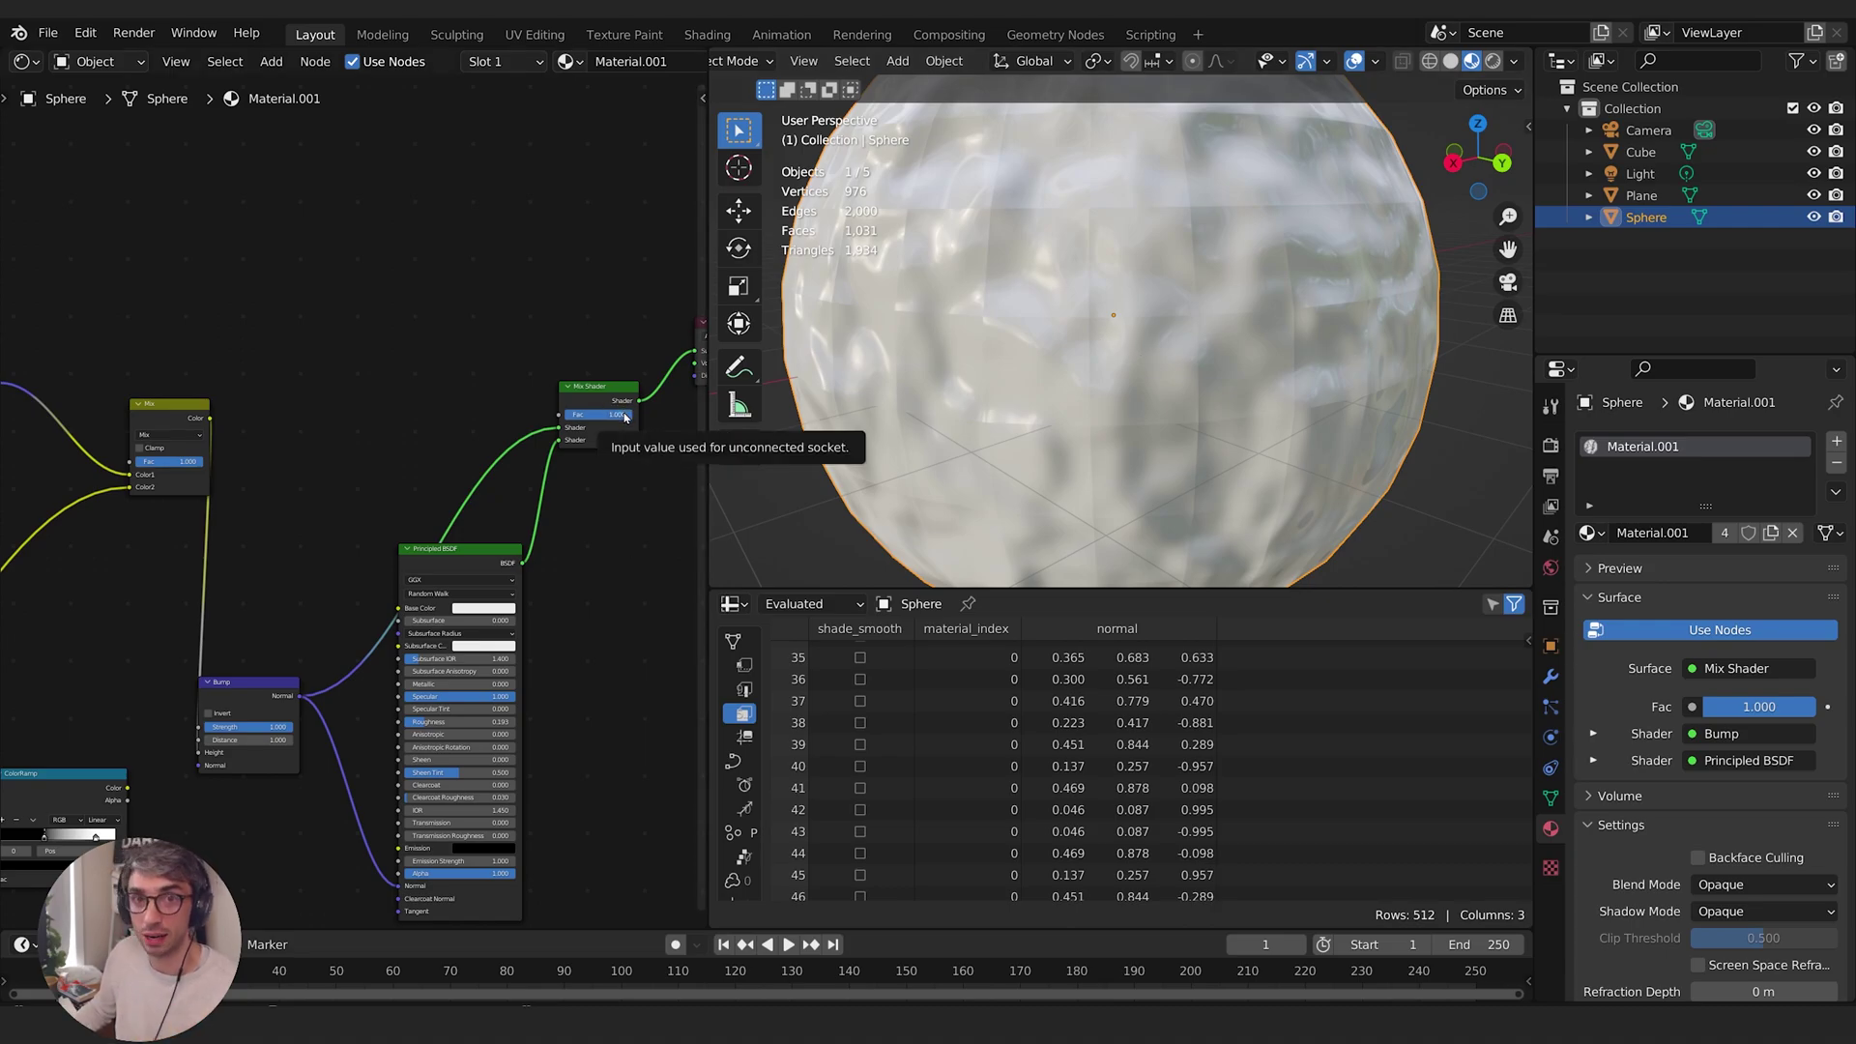
Set both the Mix Shader factor and the factor of the Mix node feeding the Bump node to 0.000
drag(626, 416, 384, 531)
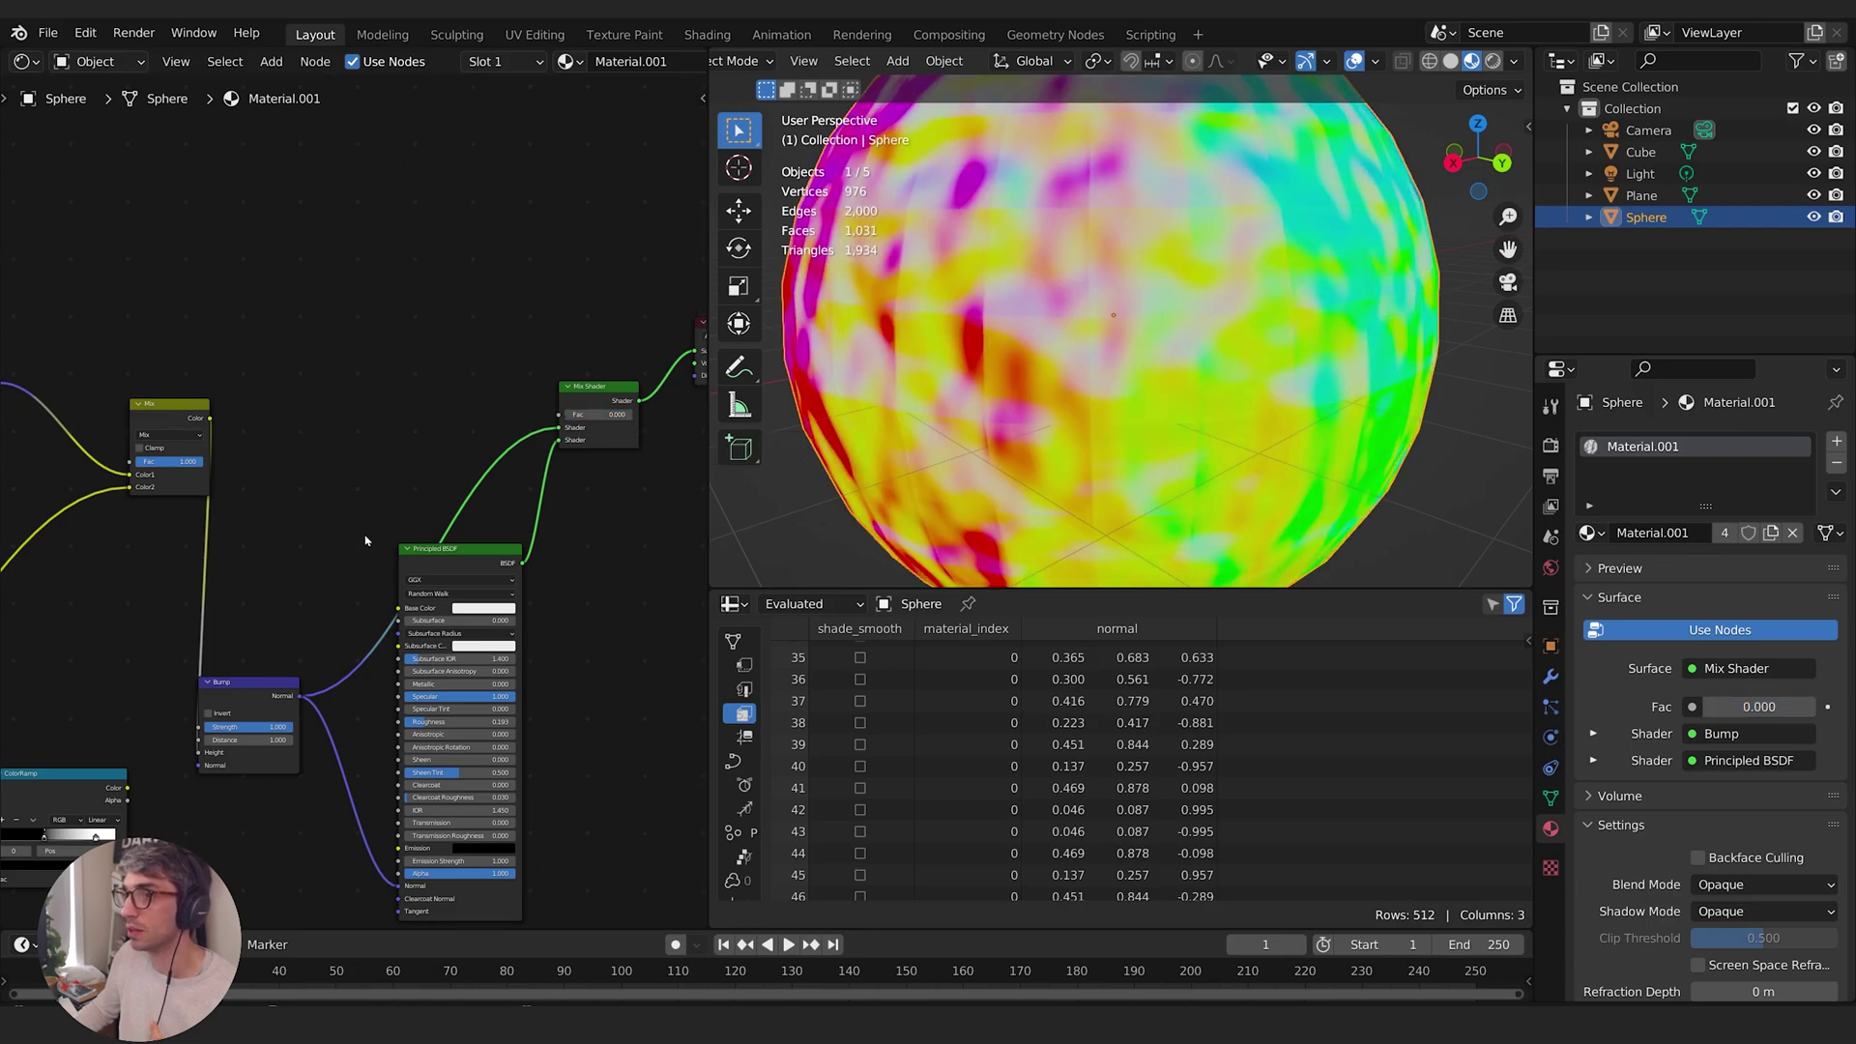
middle_drag(384, 531, 469, 440)
middle_drag(301, 439, 364, 389)
drag(363, 390, 302, 390)
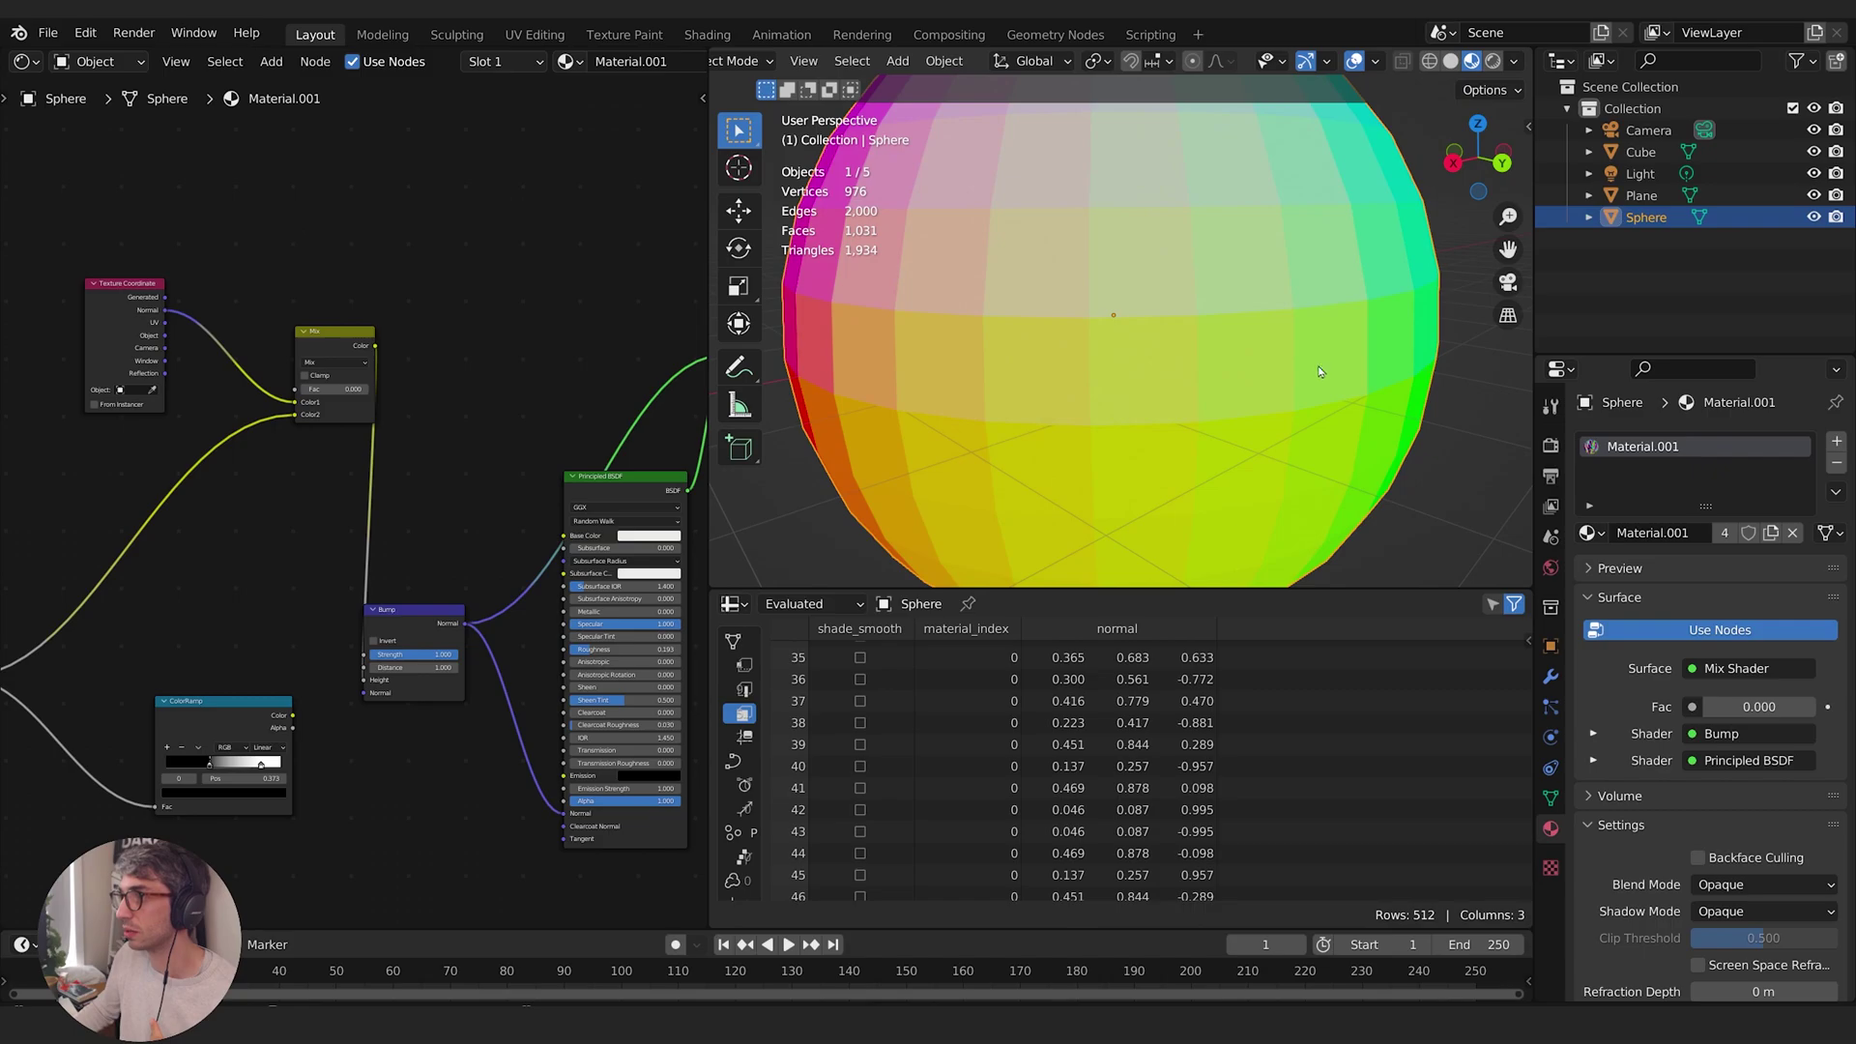
Apply Shade Smooth to the sphere
scroll(1313, 363, down, 4)
right_click(1102, 296)
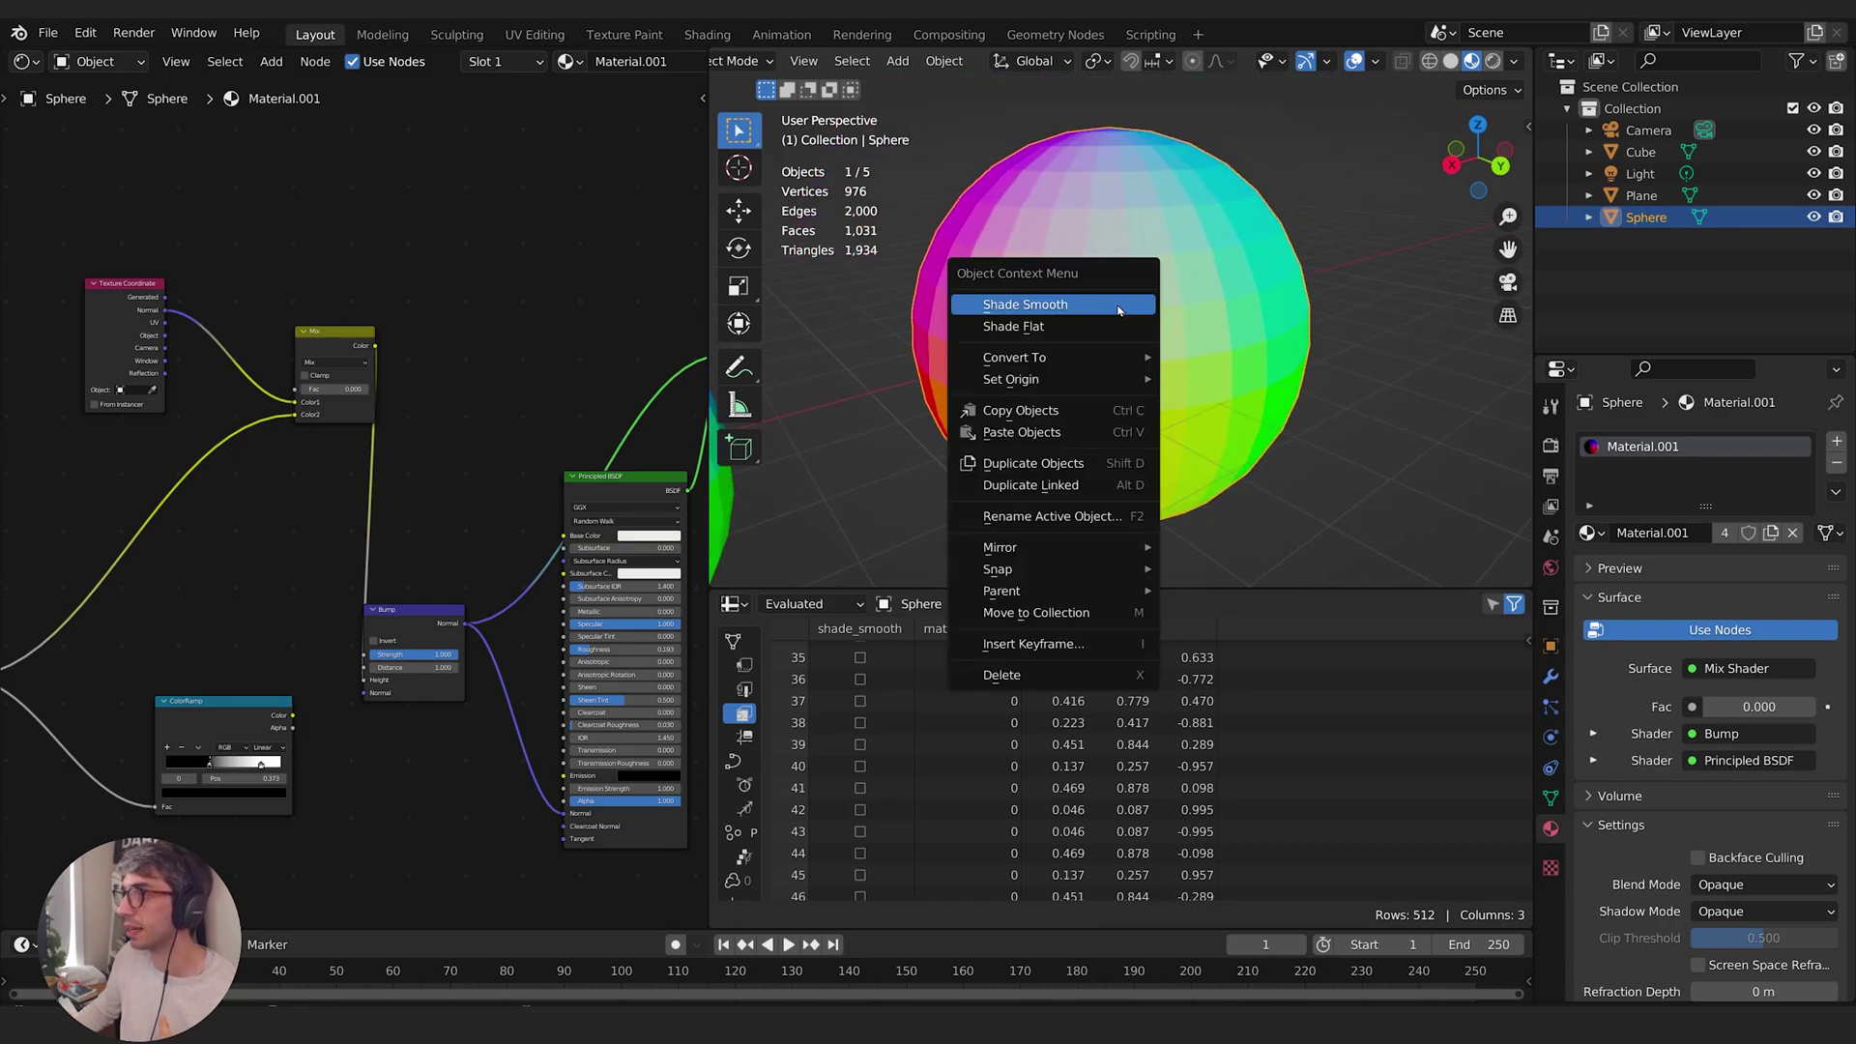
right_click(1177, 319)
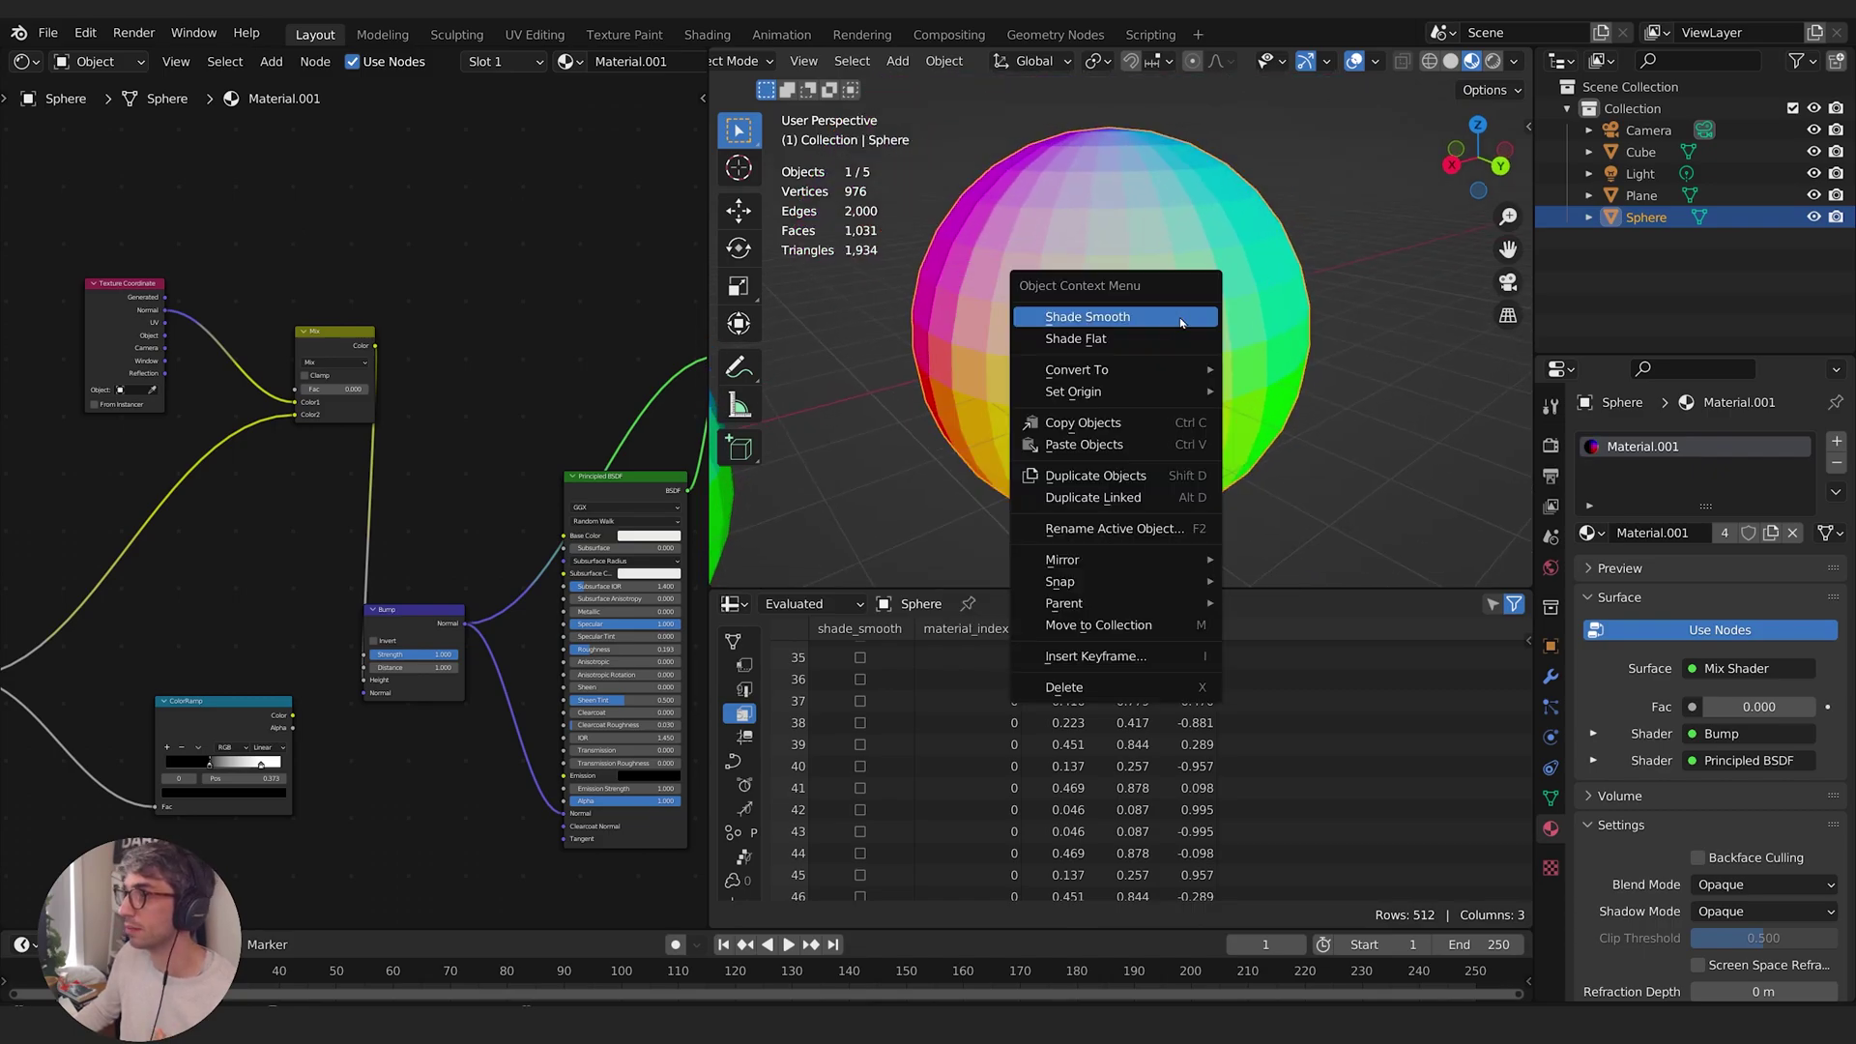
click(1121, 319)
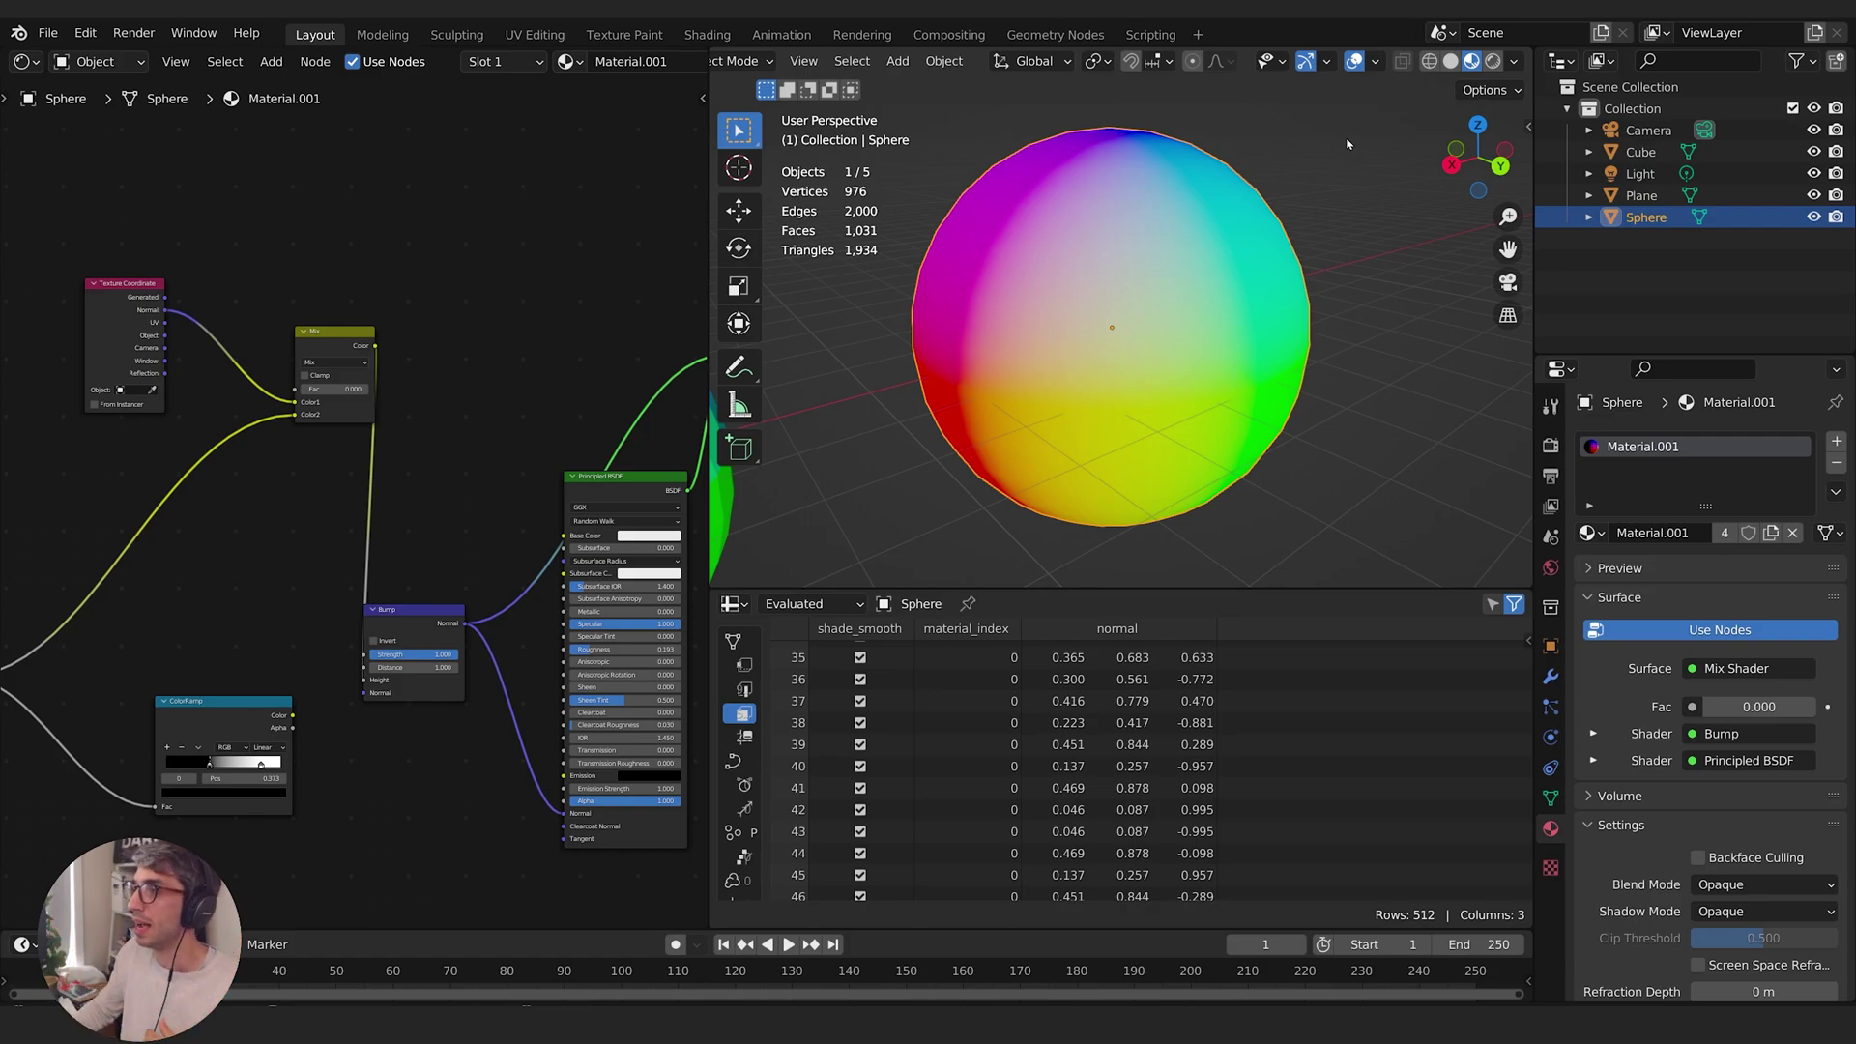
Set the Mix Shader factor to 1.000 to show the smooth-shaded sphere with its white Principled material
mouse_move(1047, 207)
middle_down()
mouse_move(1154, 235)
mouse_move(994, 203)
mouse_move(1157, 311)
mouse_move(1082, 299)
middle_up()
right_click(1082, 298)
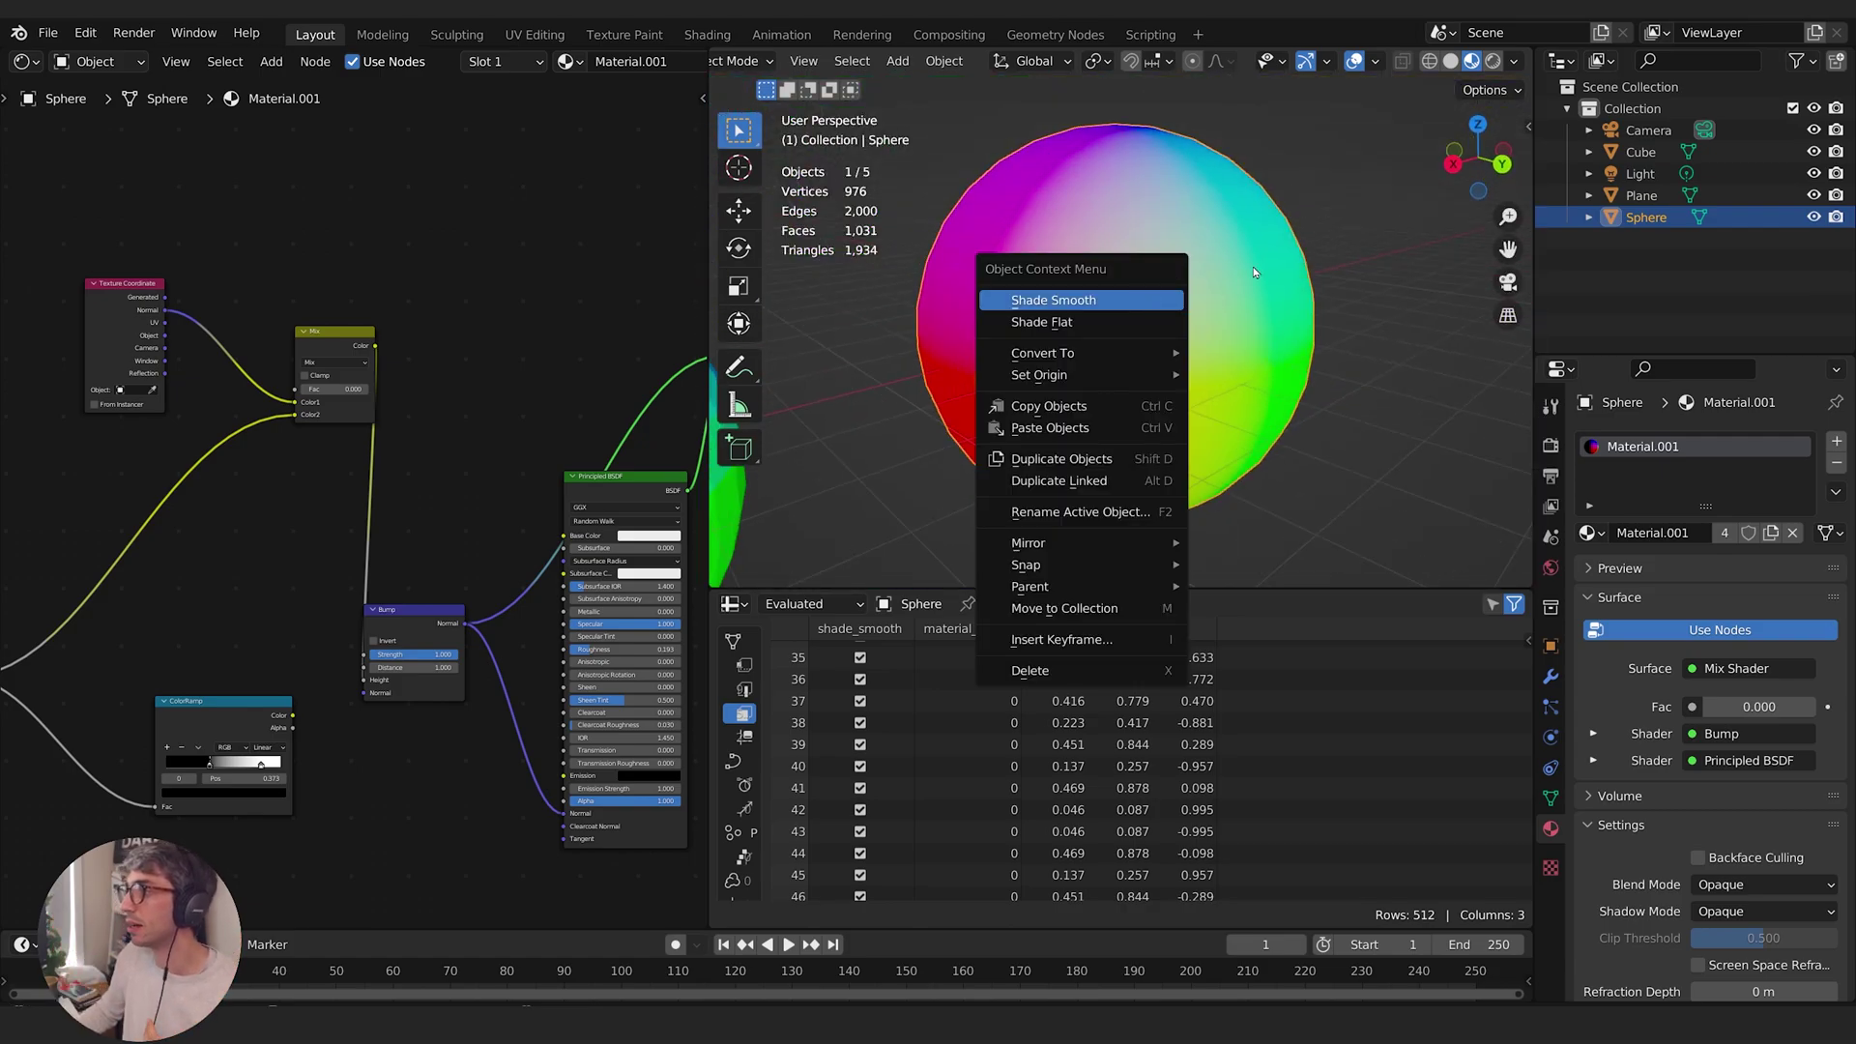
drag(328, 389, 682, 363)
right_click(681, 364)
middle_drag(682, 363, 458, 364)
drag(512, 341, 950, 335)
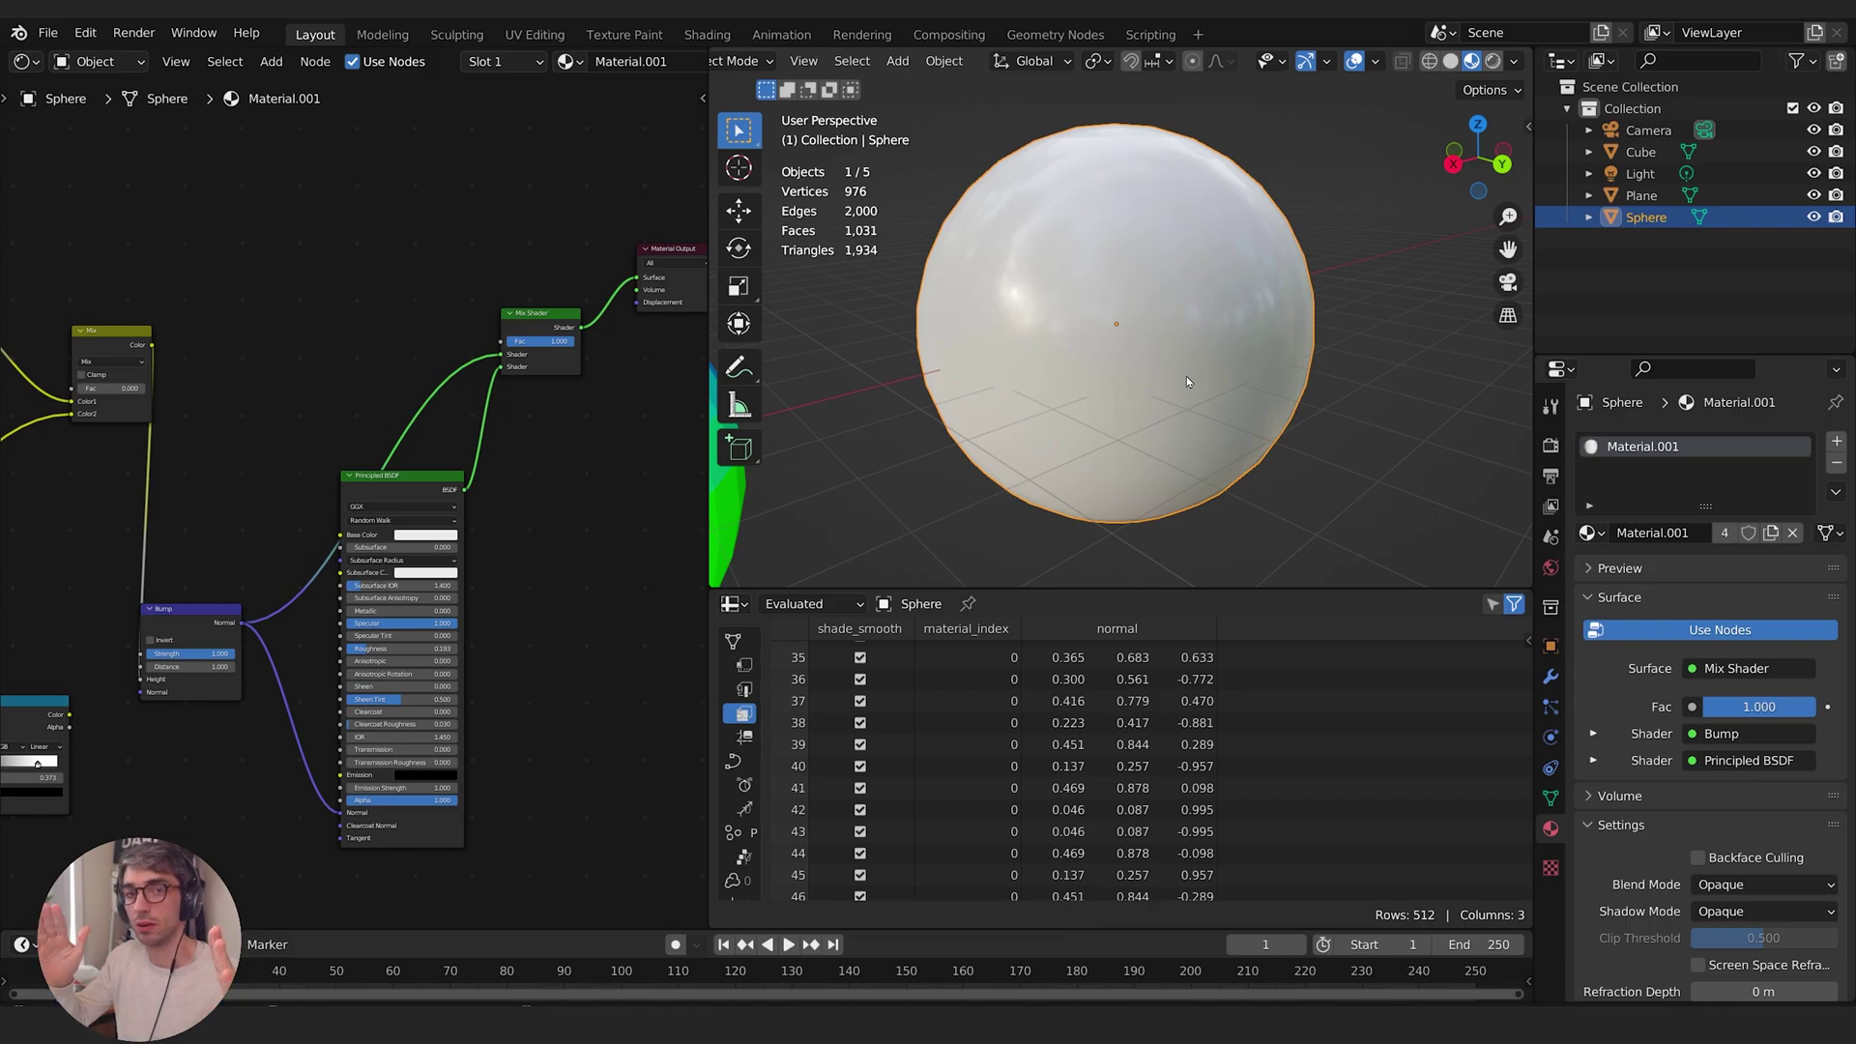
Compare the smooth-shaded sphere in wireframe, solid and material preview shading, examining its actual geometry from several angles
click(1430, 61)
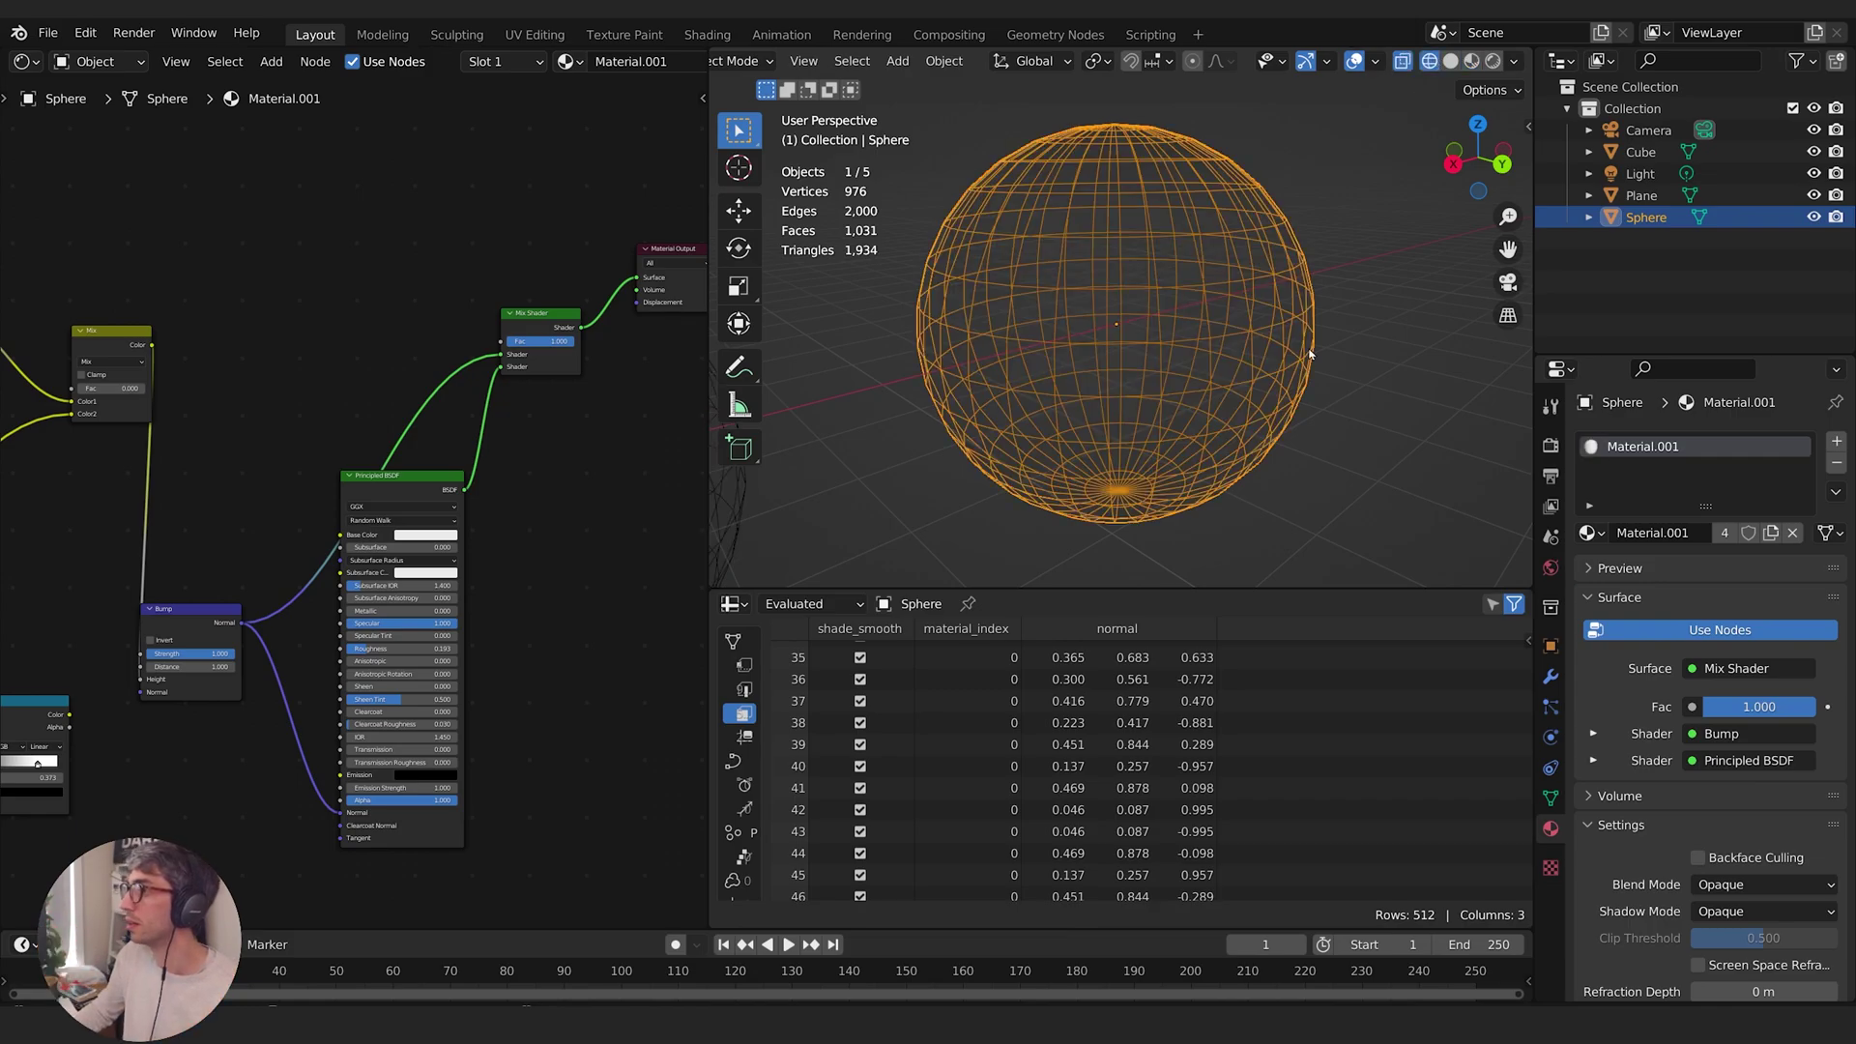
mouse_move(1286, 262)
middle_down()
mouse_move(1354, 343)
mouse_move(1186, 365)
mouse_move(1125, 340)
middle_up()
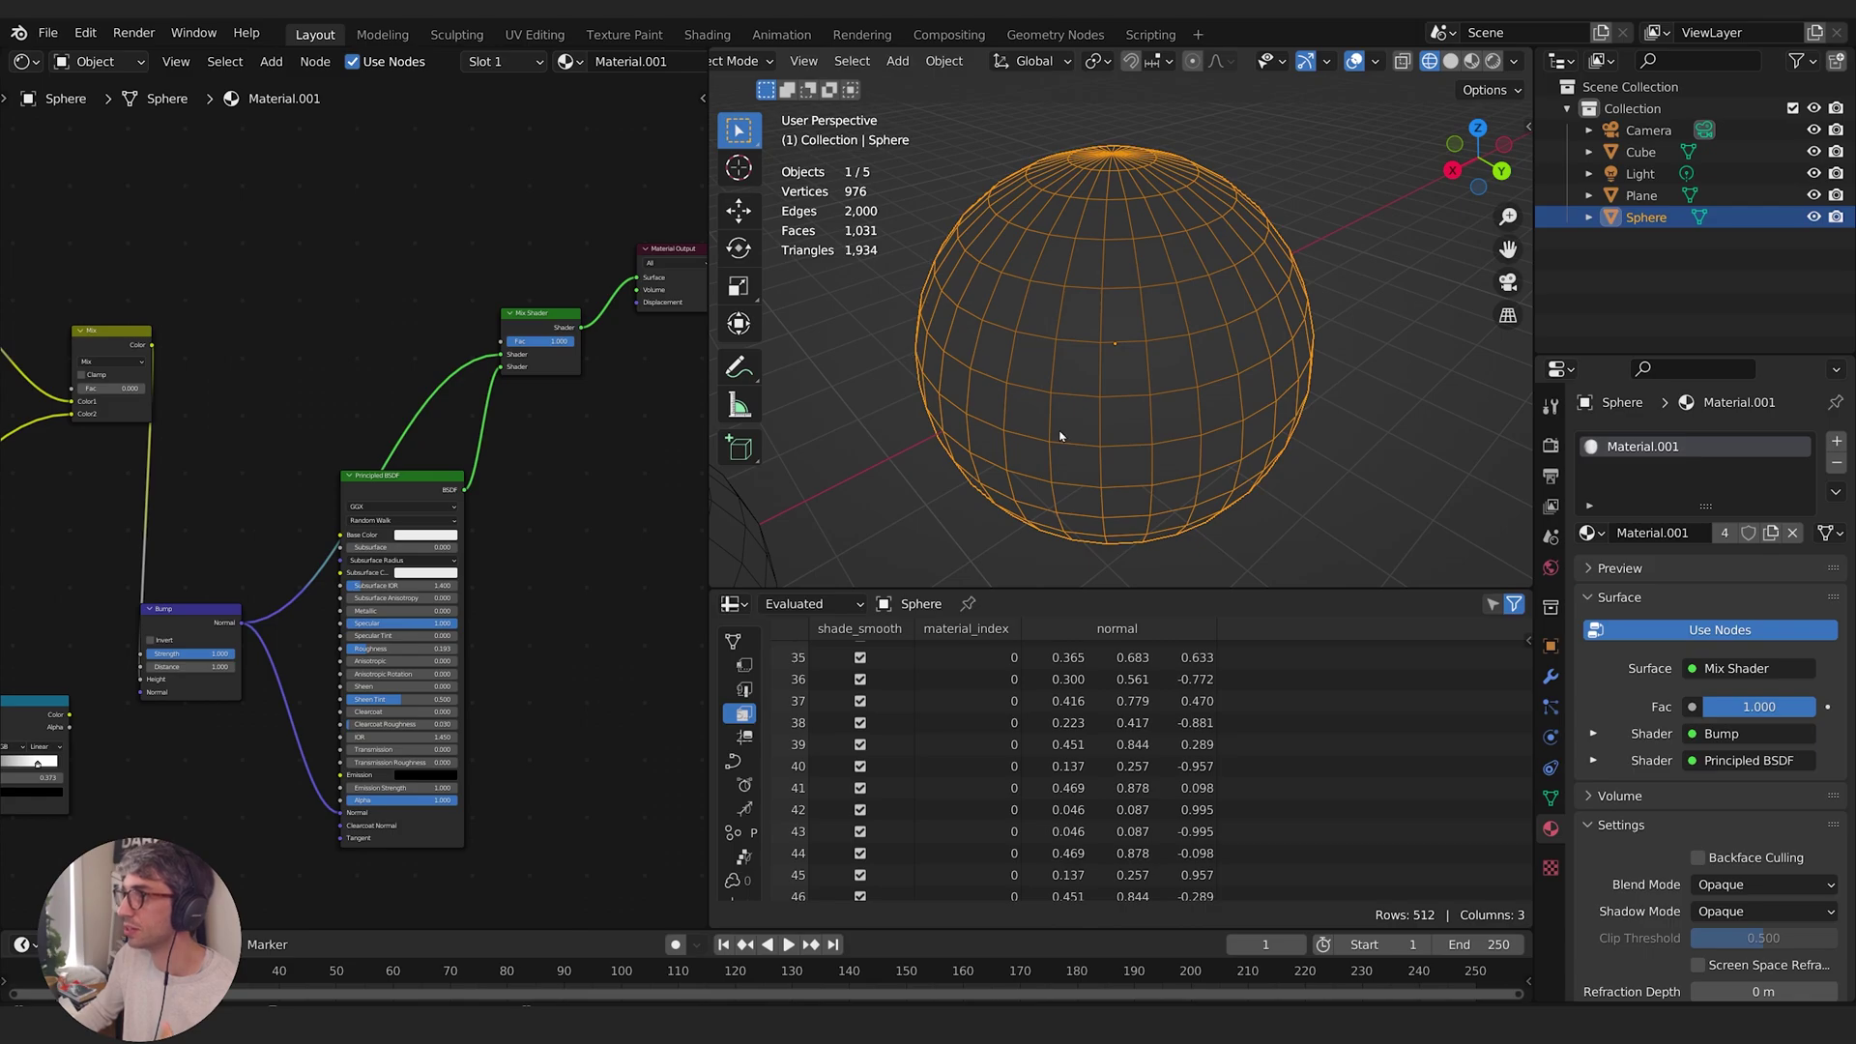
click(1450, 61)
middle_drag(1343, 348, 1328, 356)
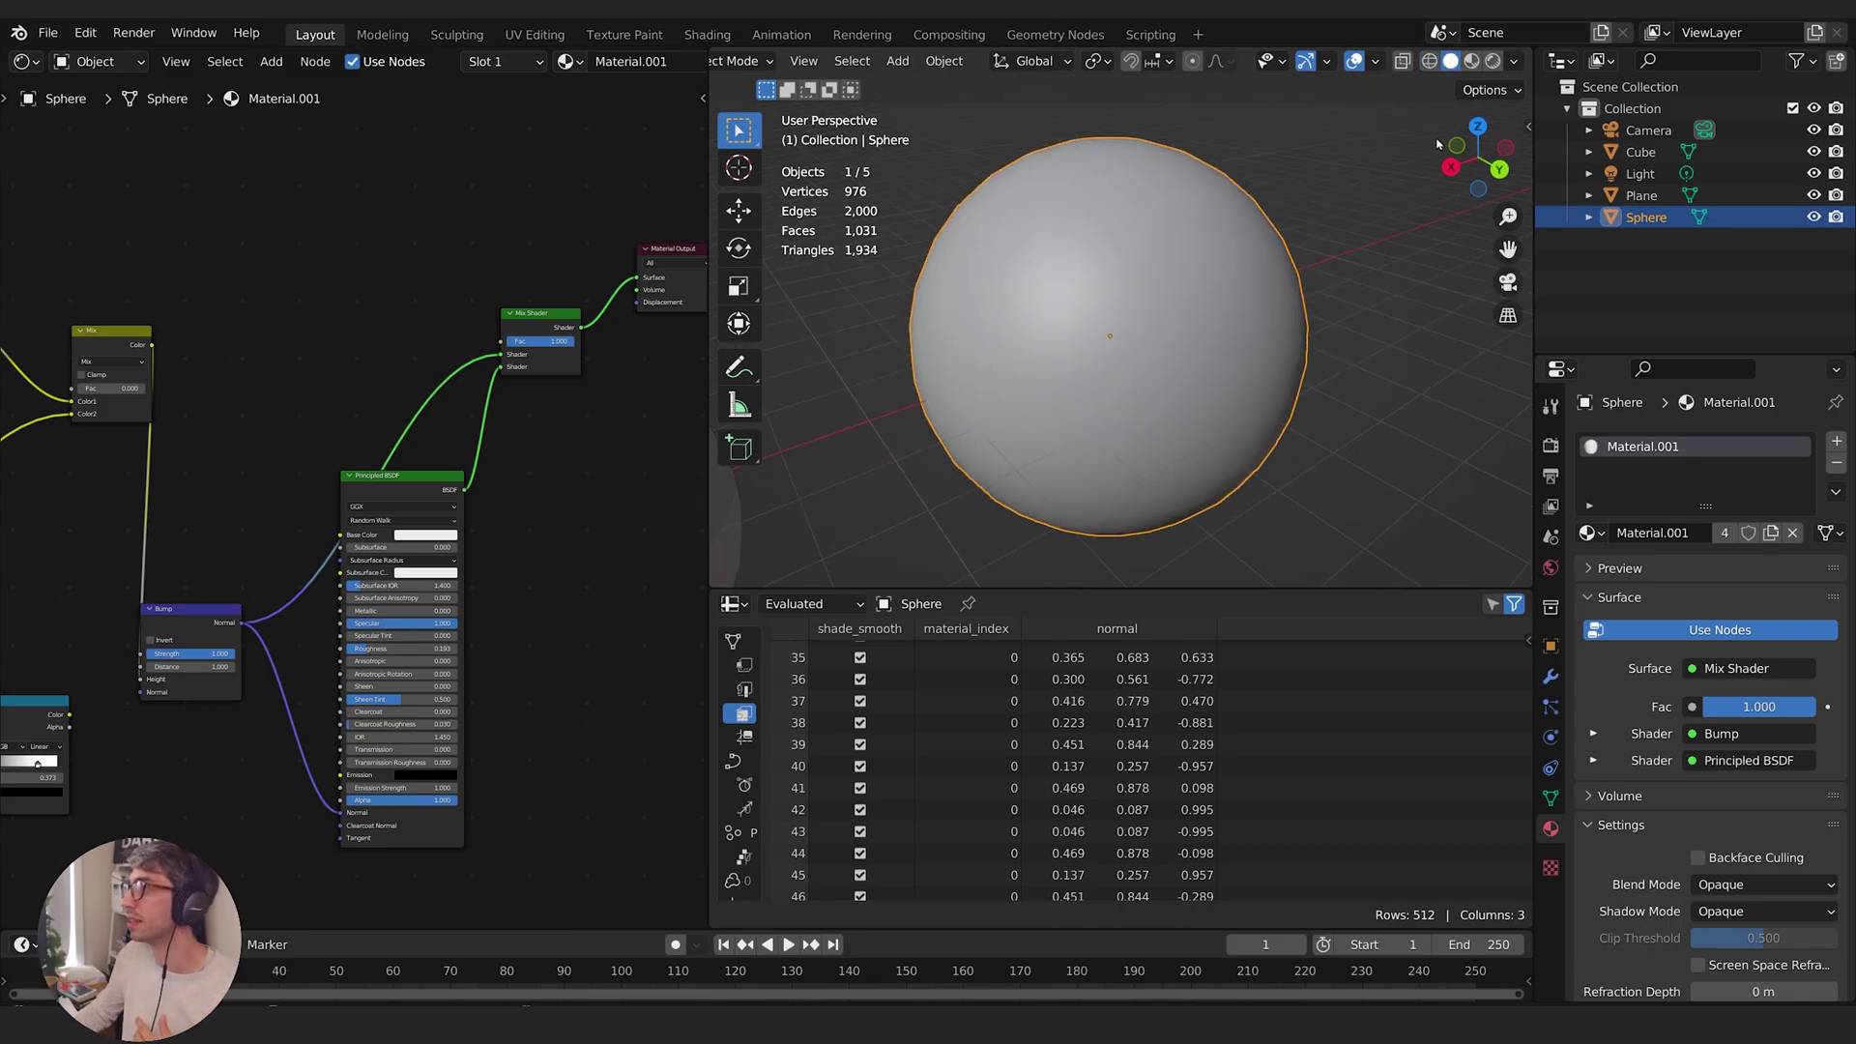
click(1471, 61)
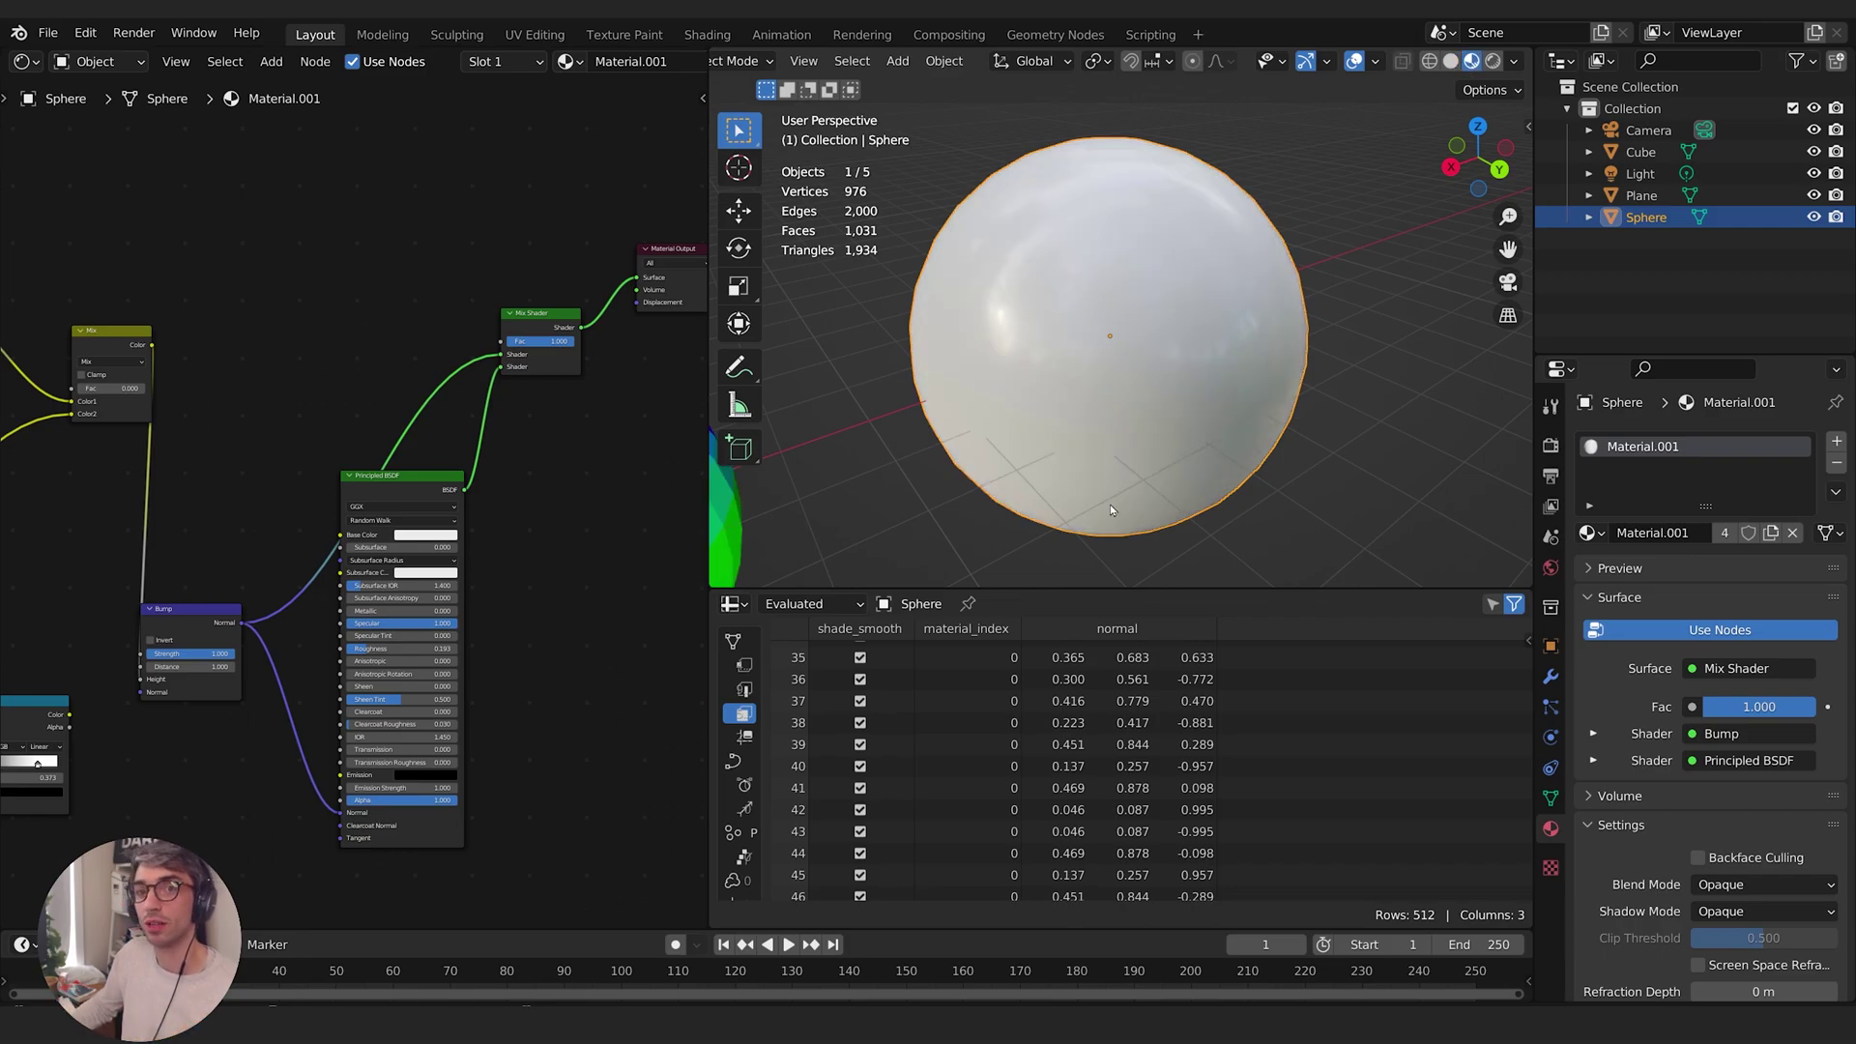
mouse_move(1106, 441)
middle_down()
mouse_move(1102, 385)
mouse_move(1118, 420)
middle_up()
scroll(1134, 408, down, 2)
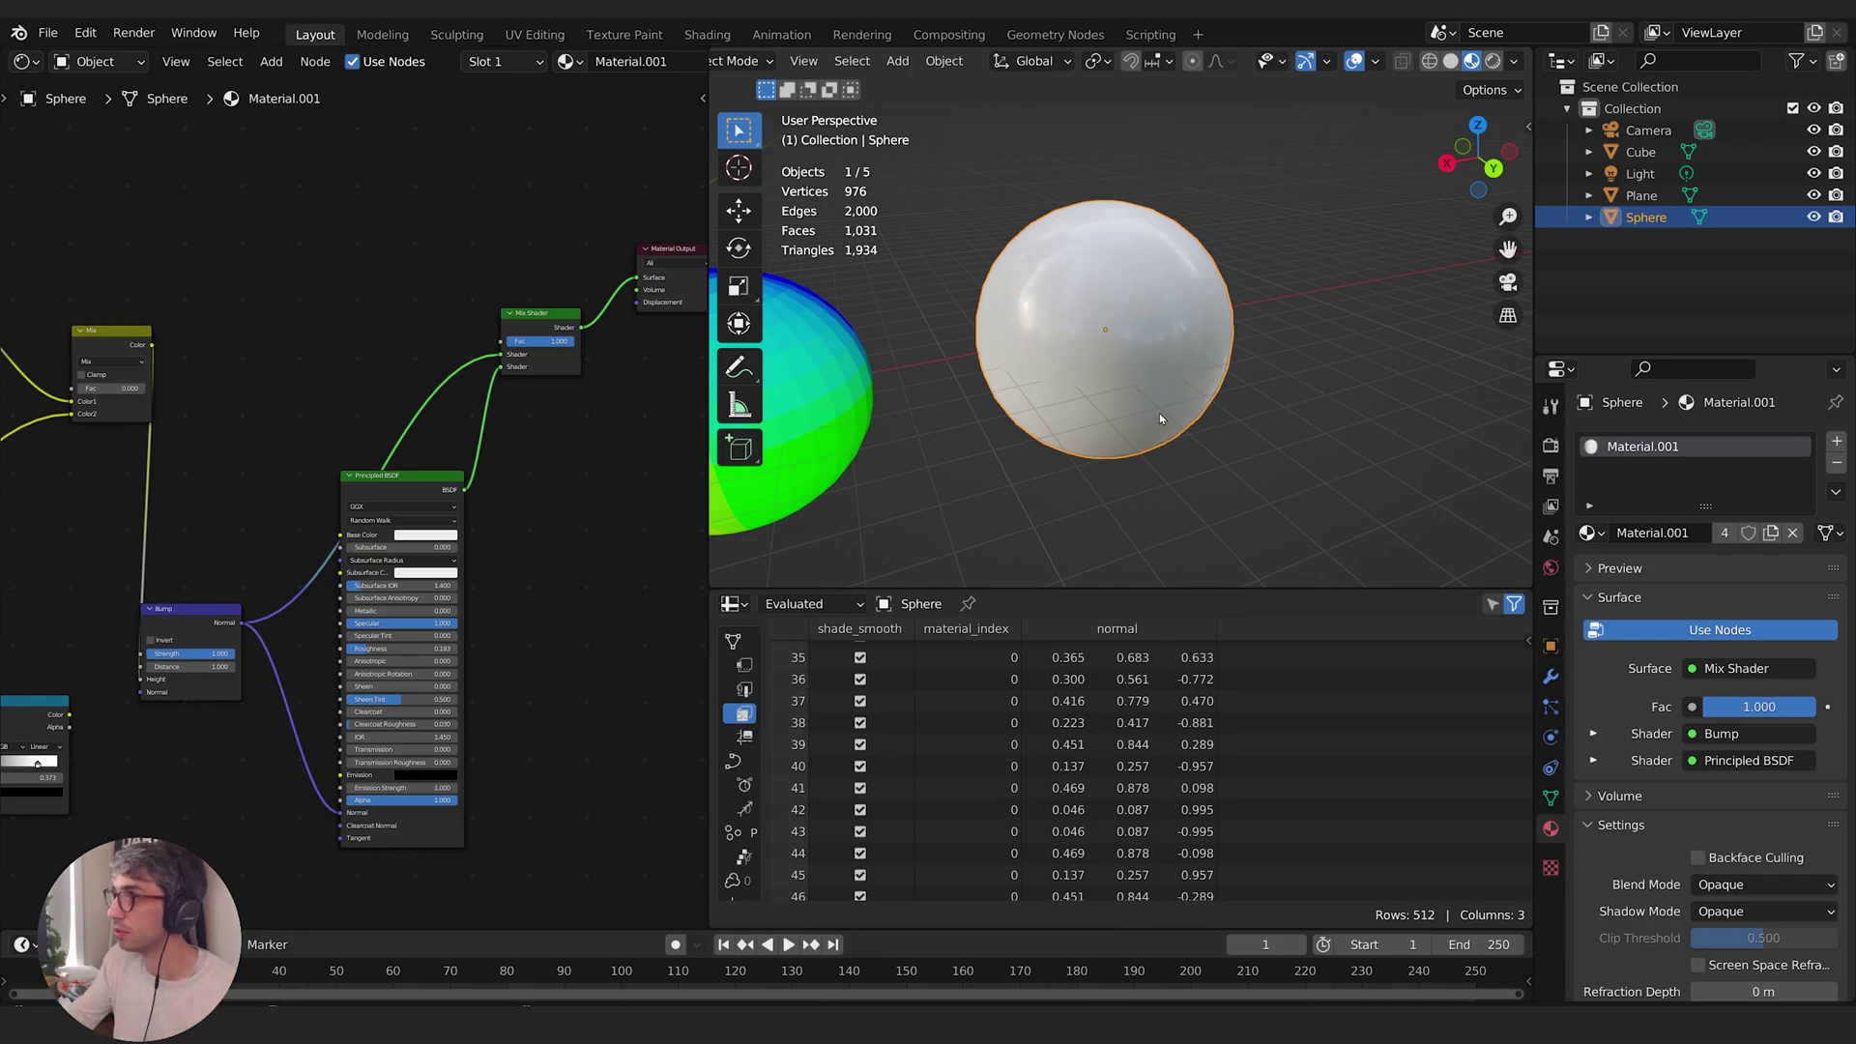
Restore the factor of the Mix node feeding the Bump node to 1.000 by undoing, and examine the bumpy sphere close up and beside the other objects
key(ctrl+z)
scroll(1163, 414, up, 3)
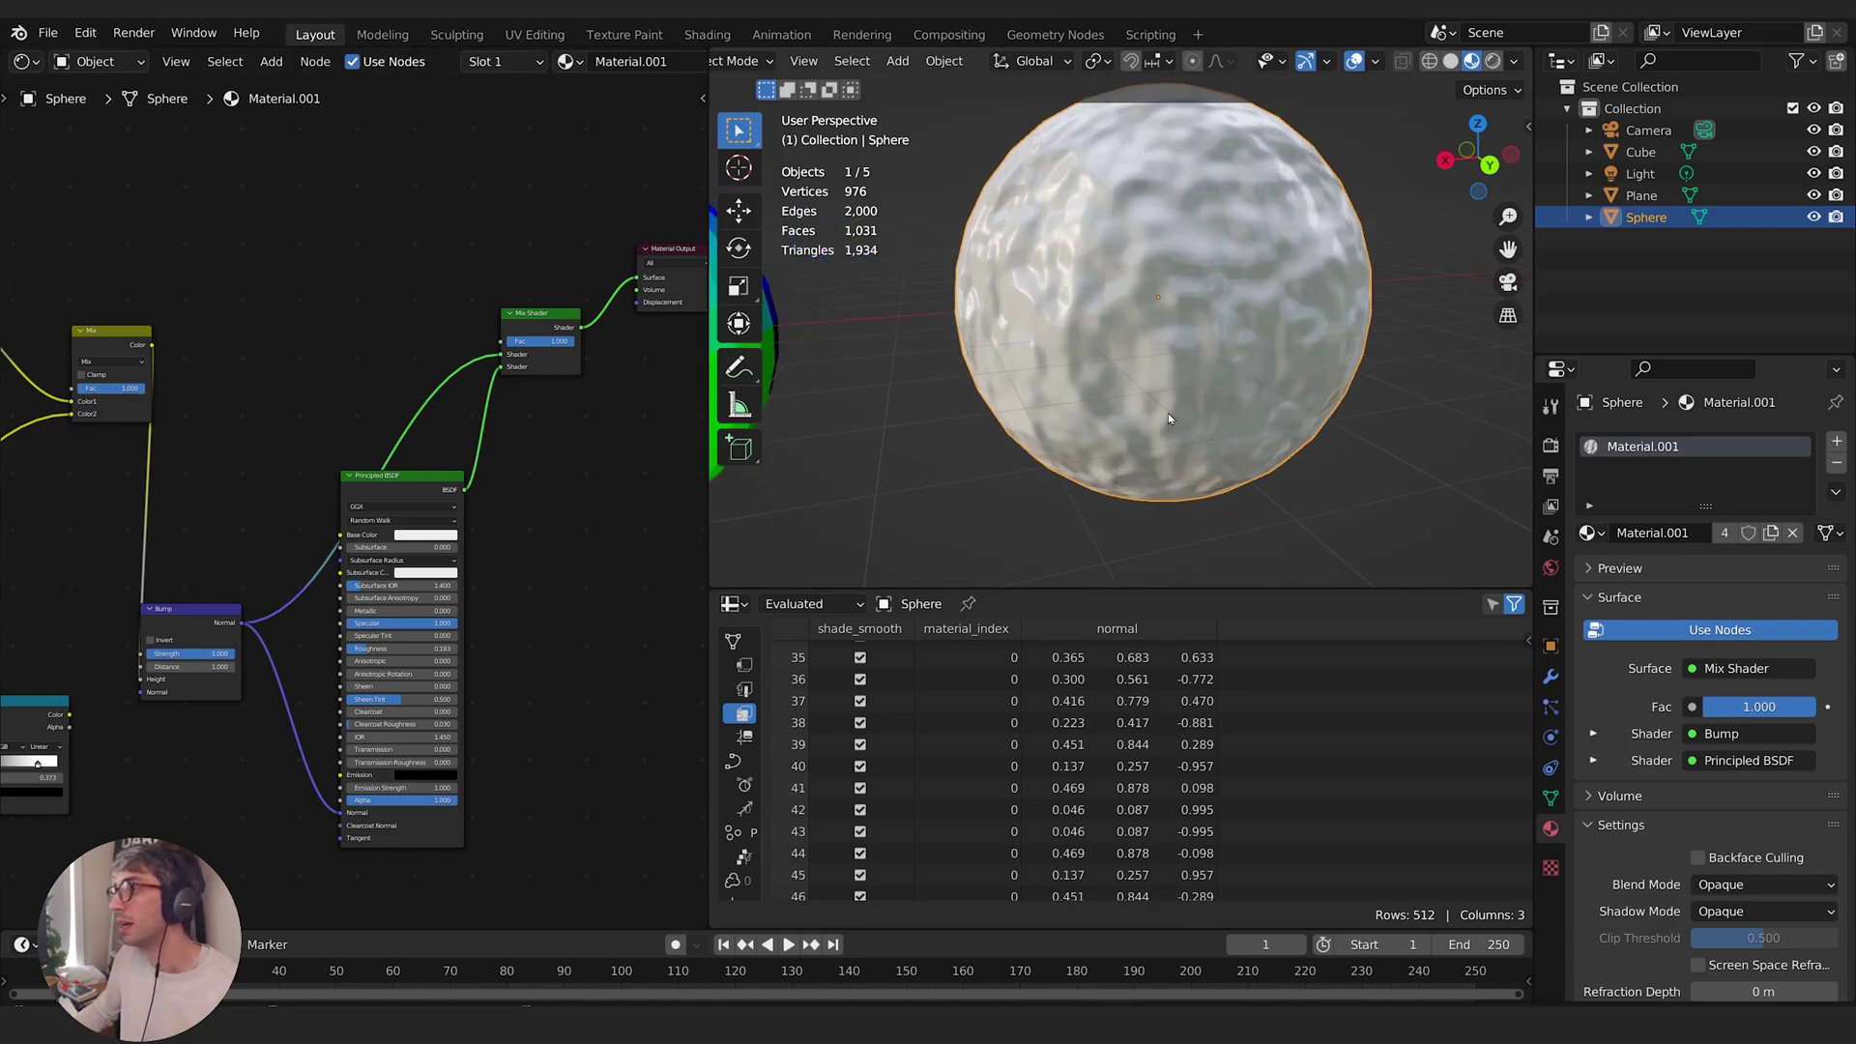
scroll(1167, 414, down, 3)
click(1283, 398)
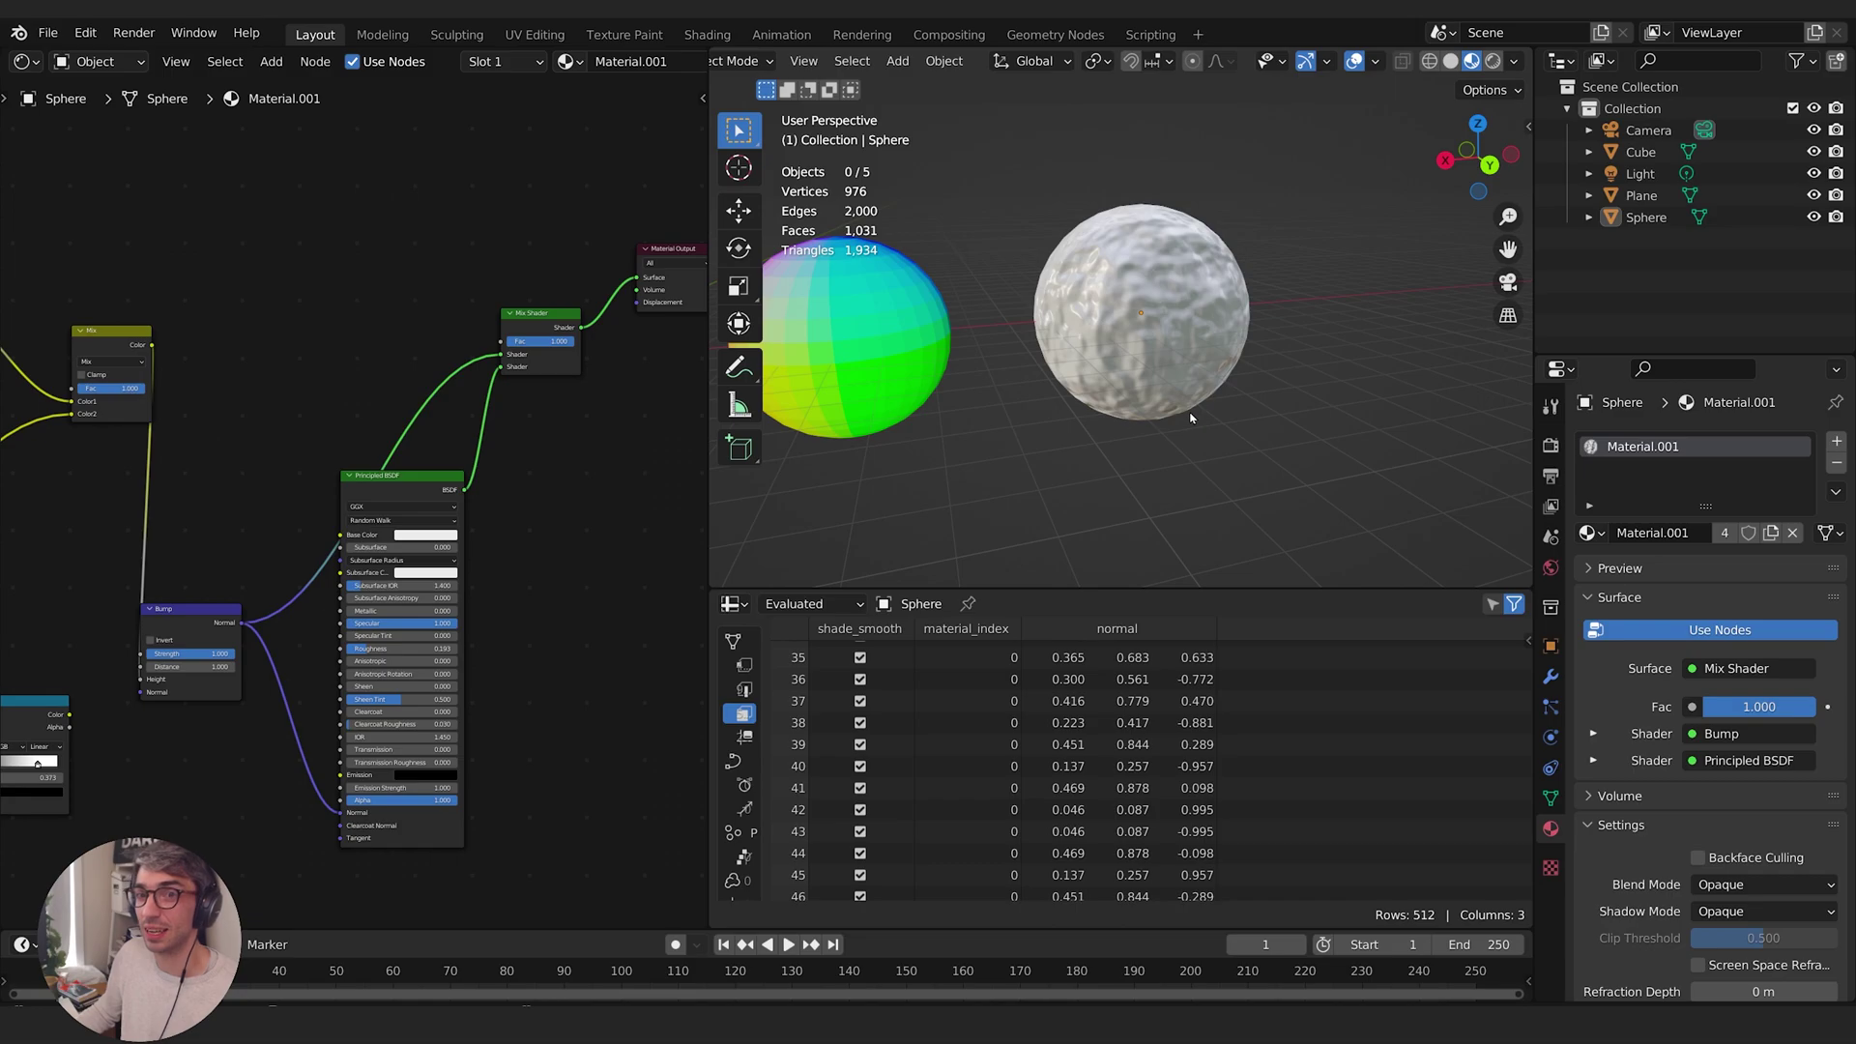
scroll(1352, 414, up, 5)
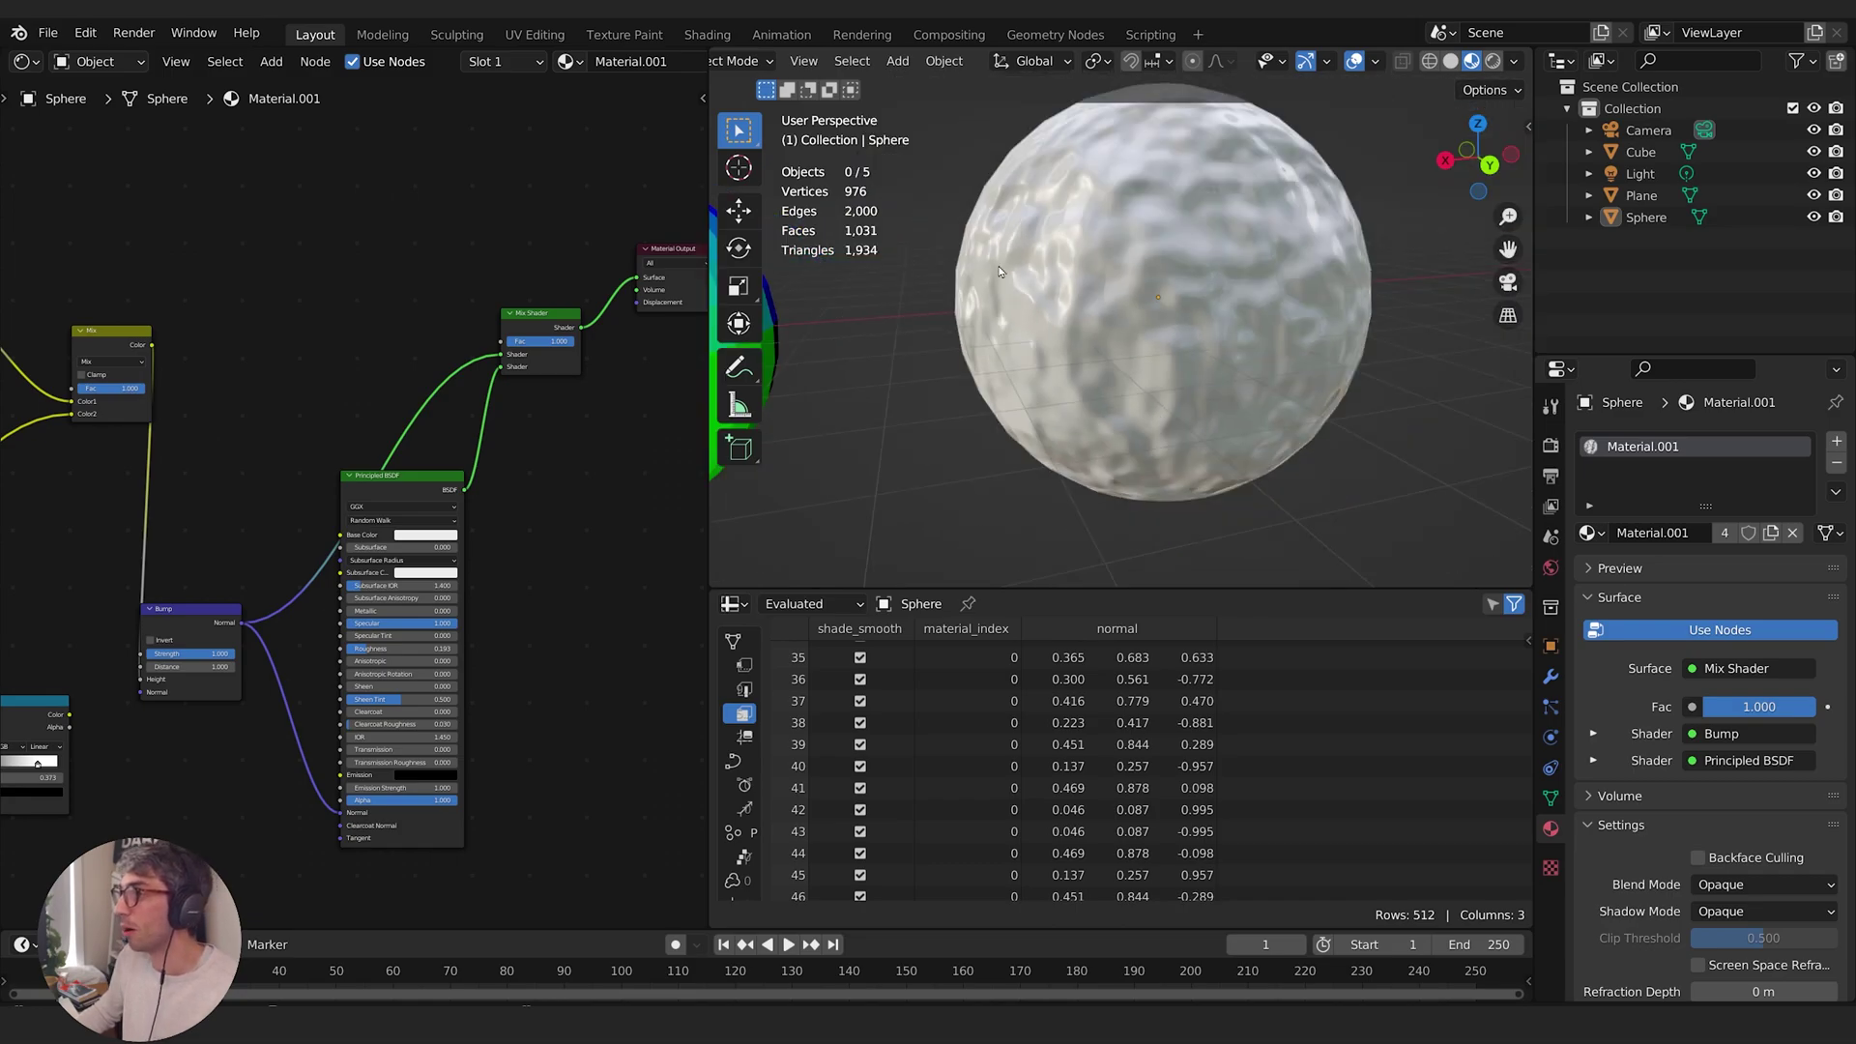
scroll(1000, 265, up, 4)
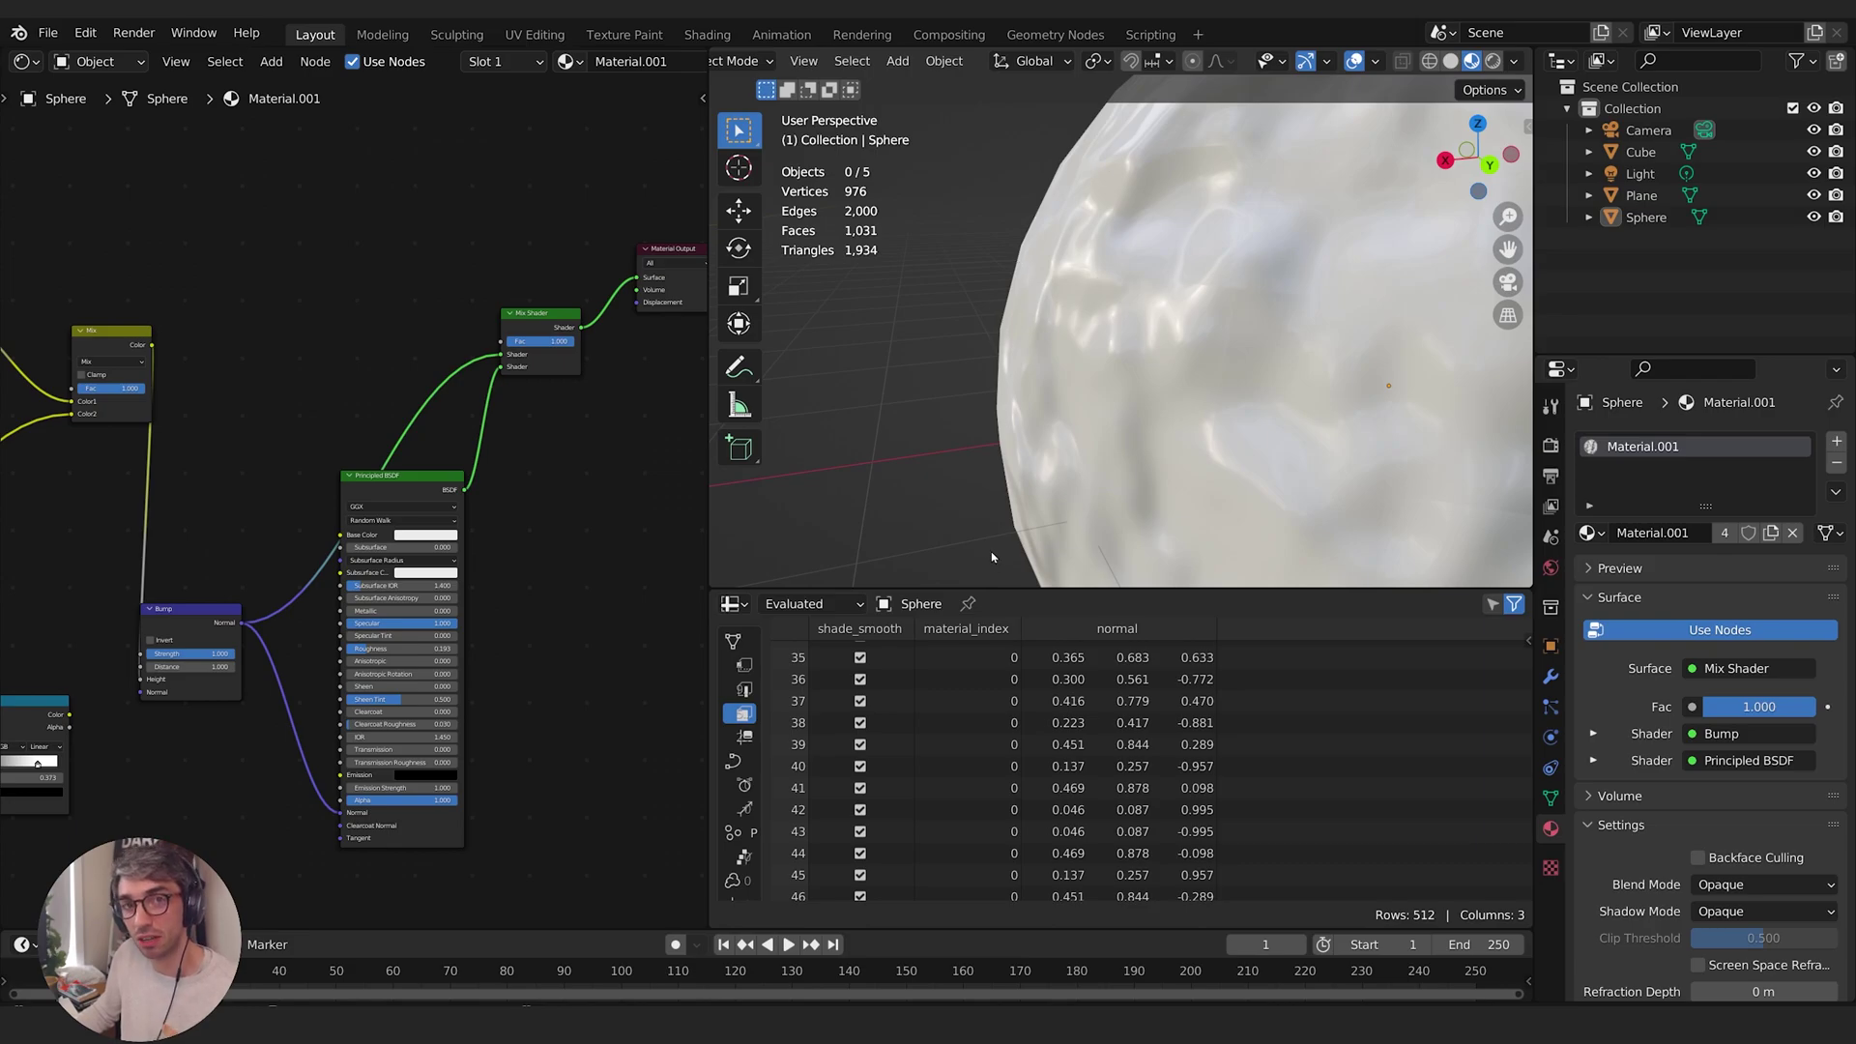
scroll(1013, 507, down, 10)
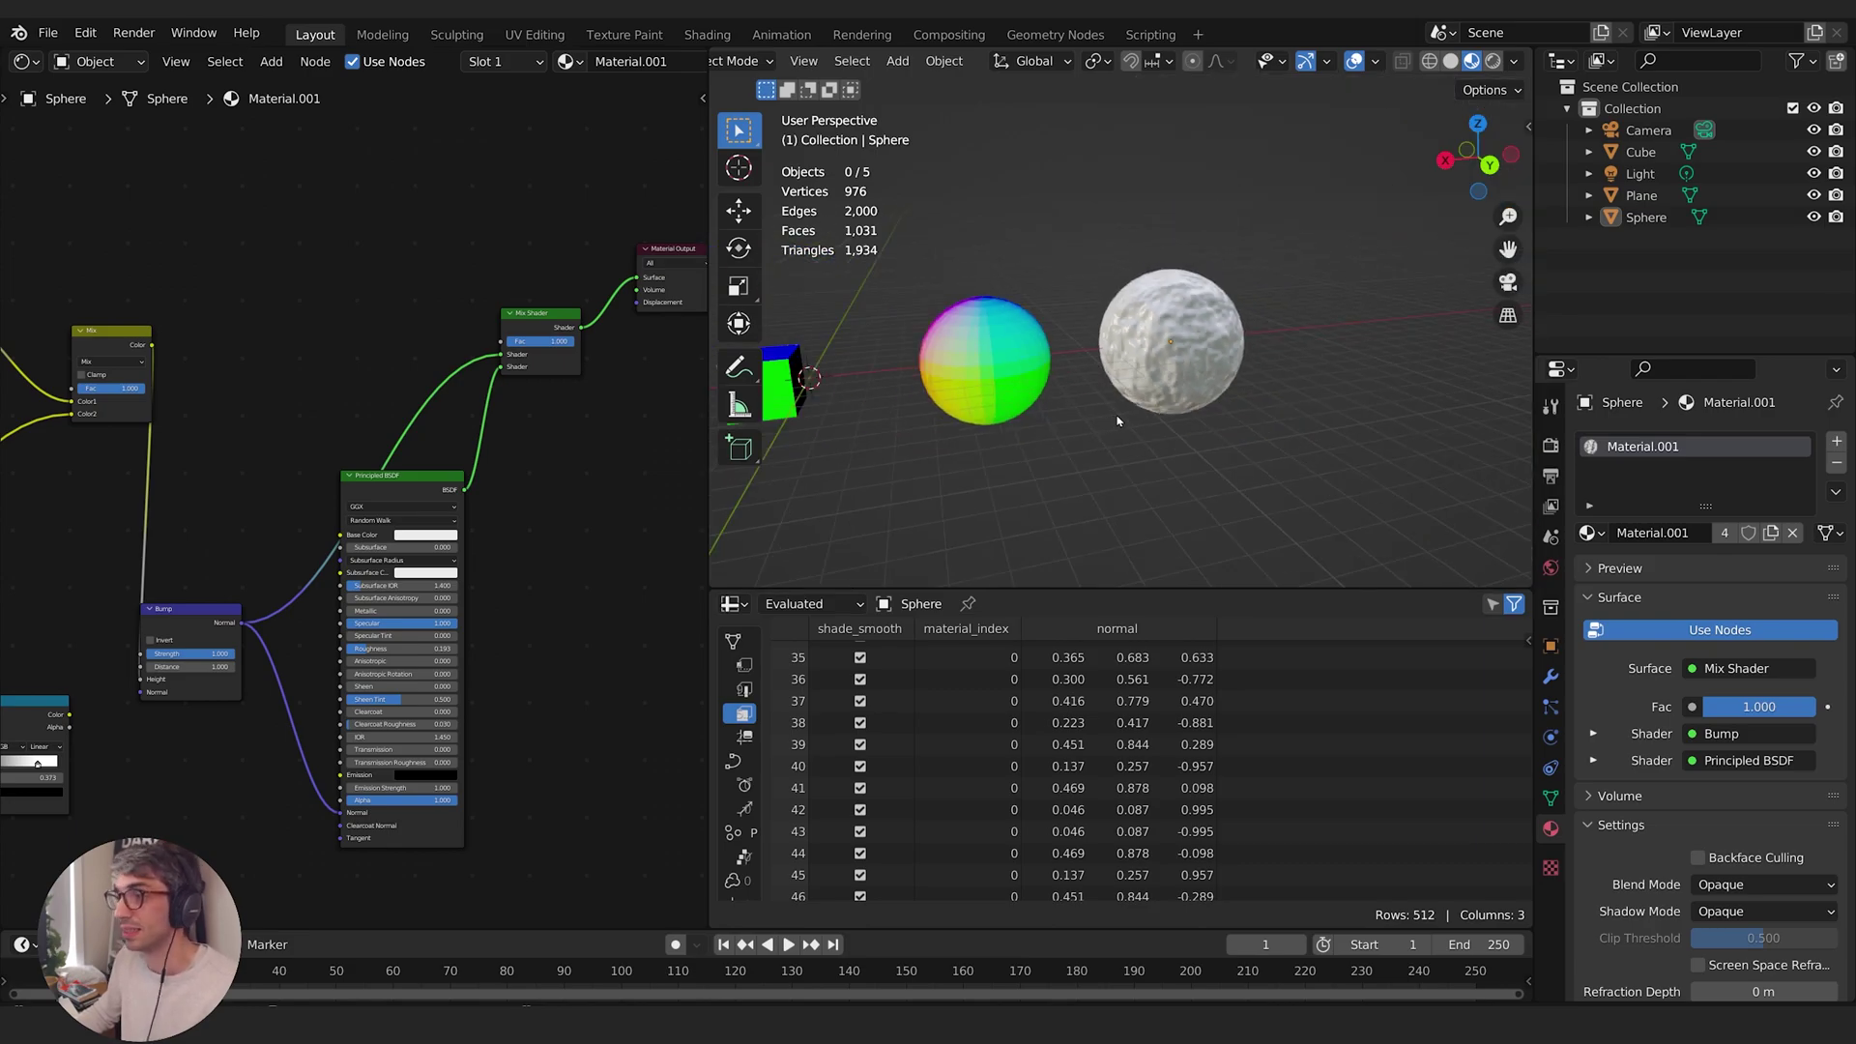
scroll(1135, 406, down, 5)
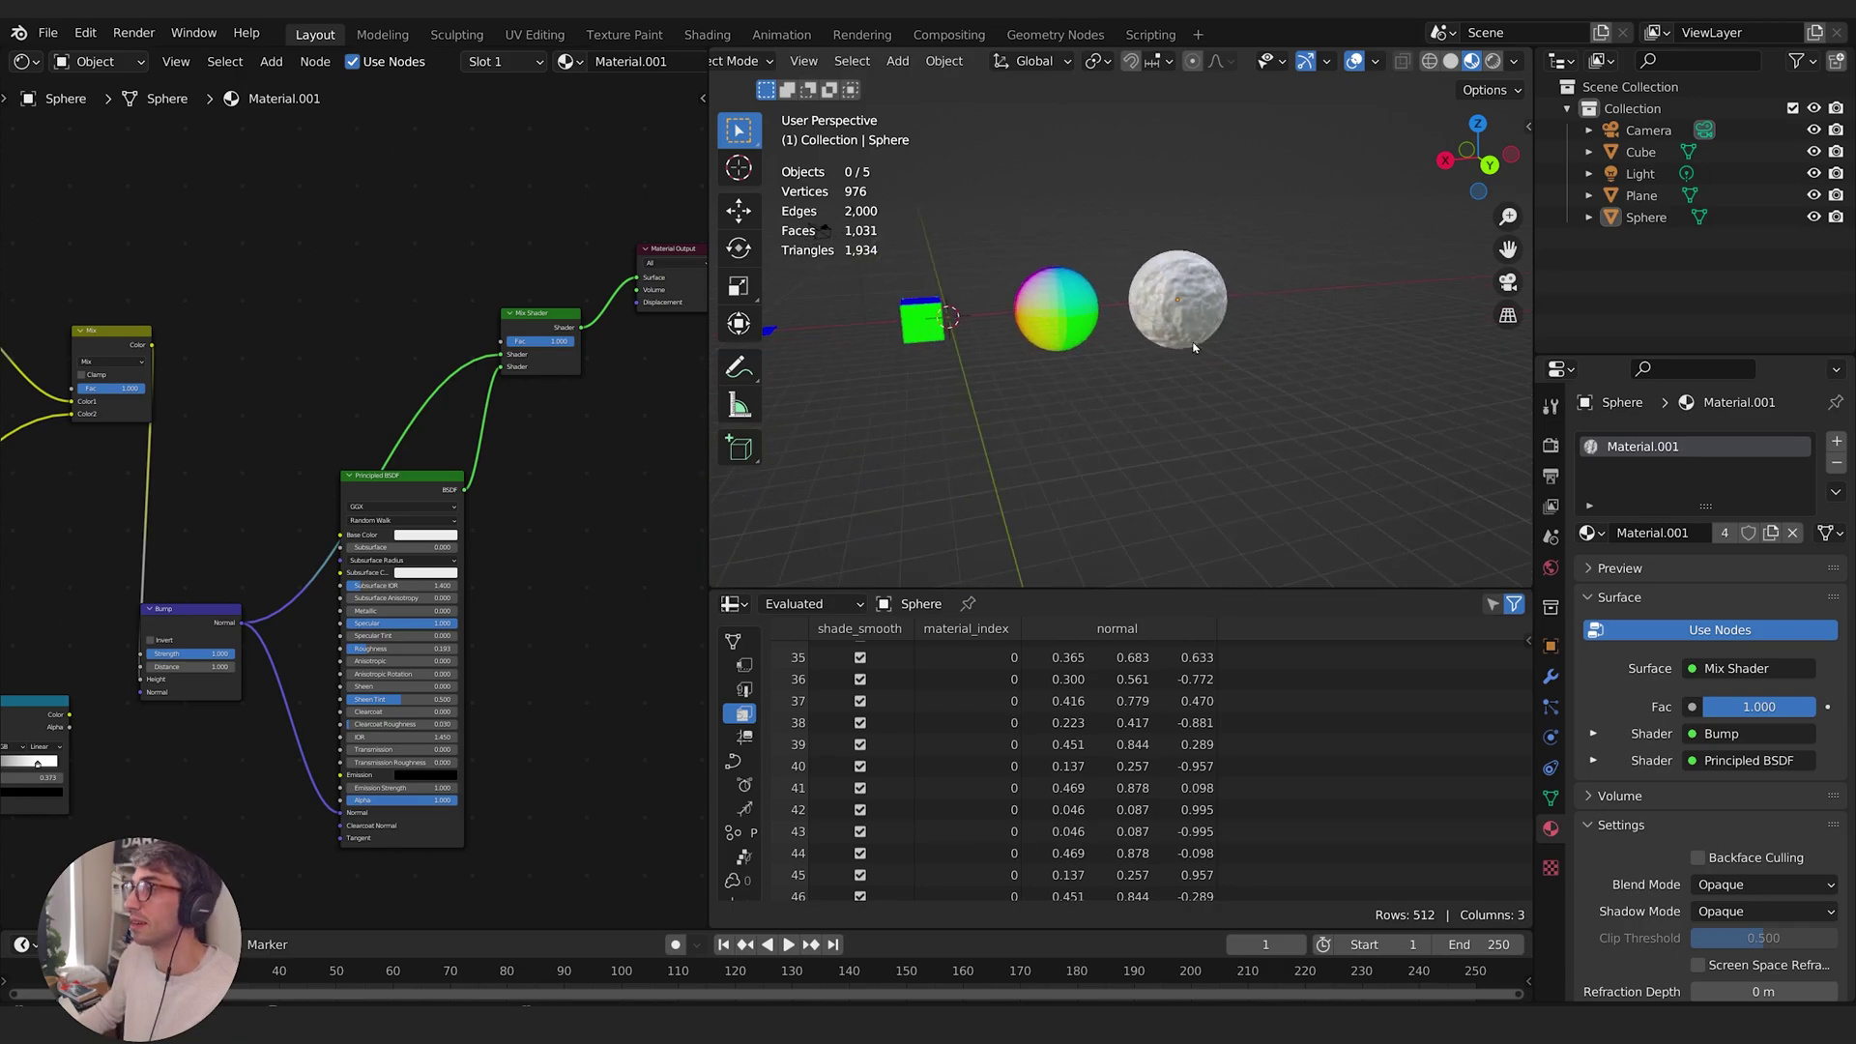
Add a large plane to the scene and inspect its single face normal in the spreadsheet
scroll(1127, 390, up, 4)
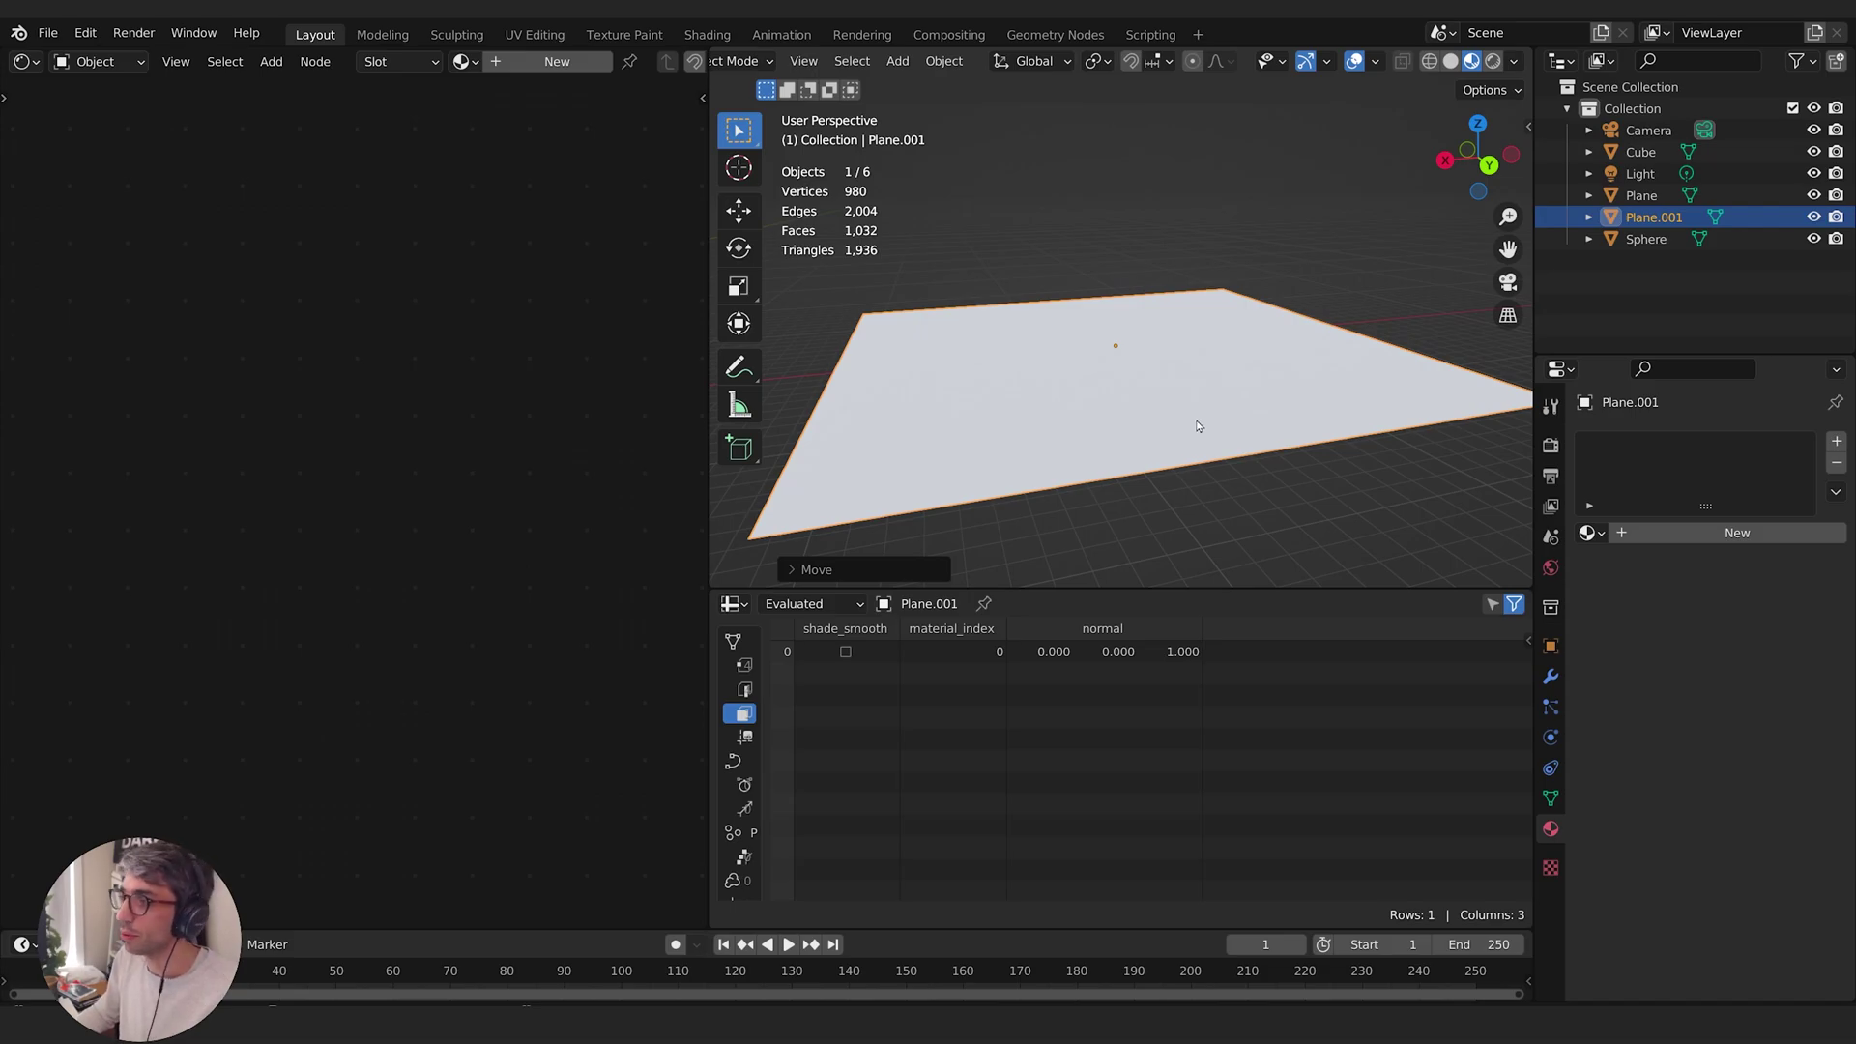
middle_drag(1263, 363, 1178, 456)
scroll(1179, 456, up, 3)
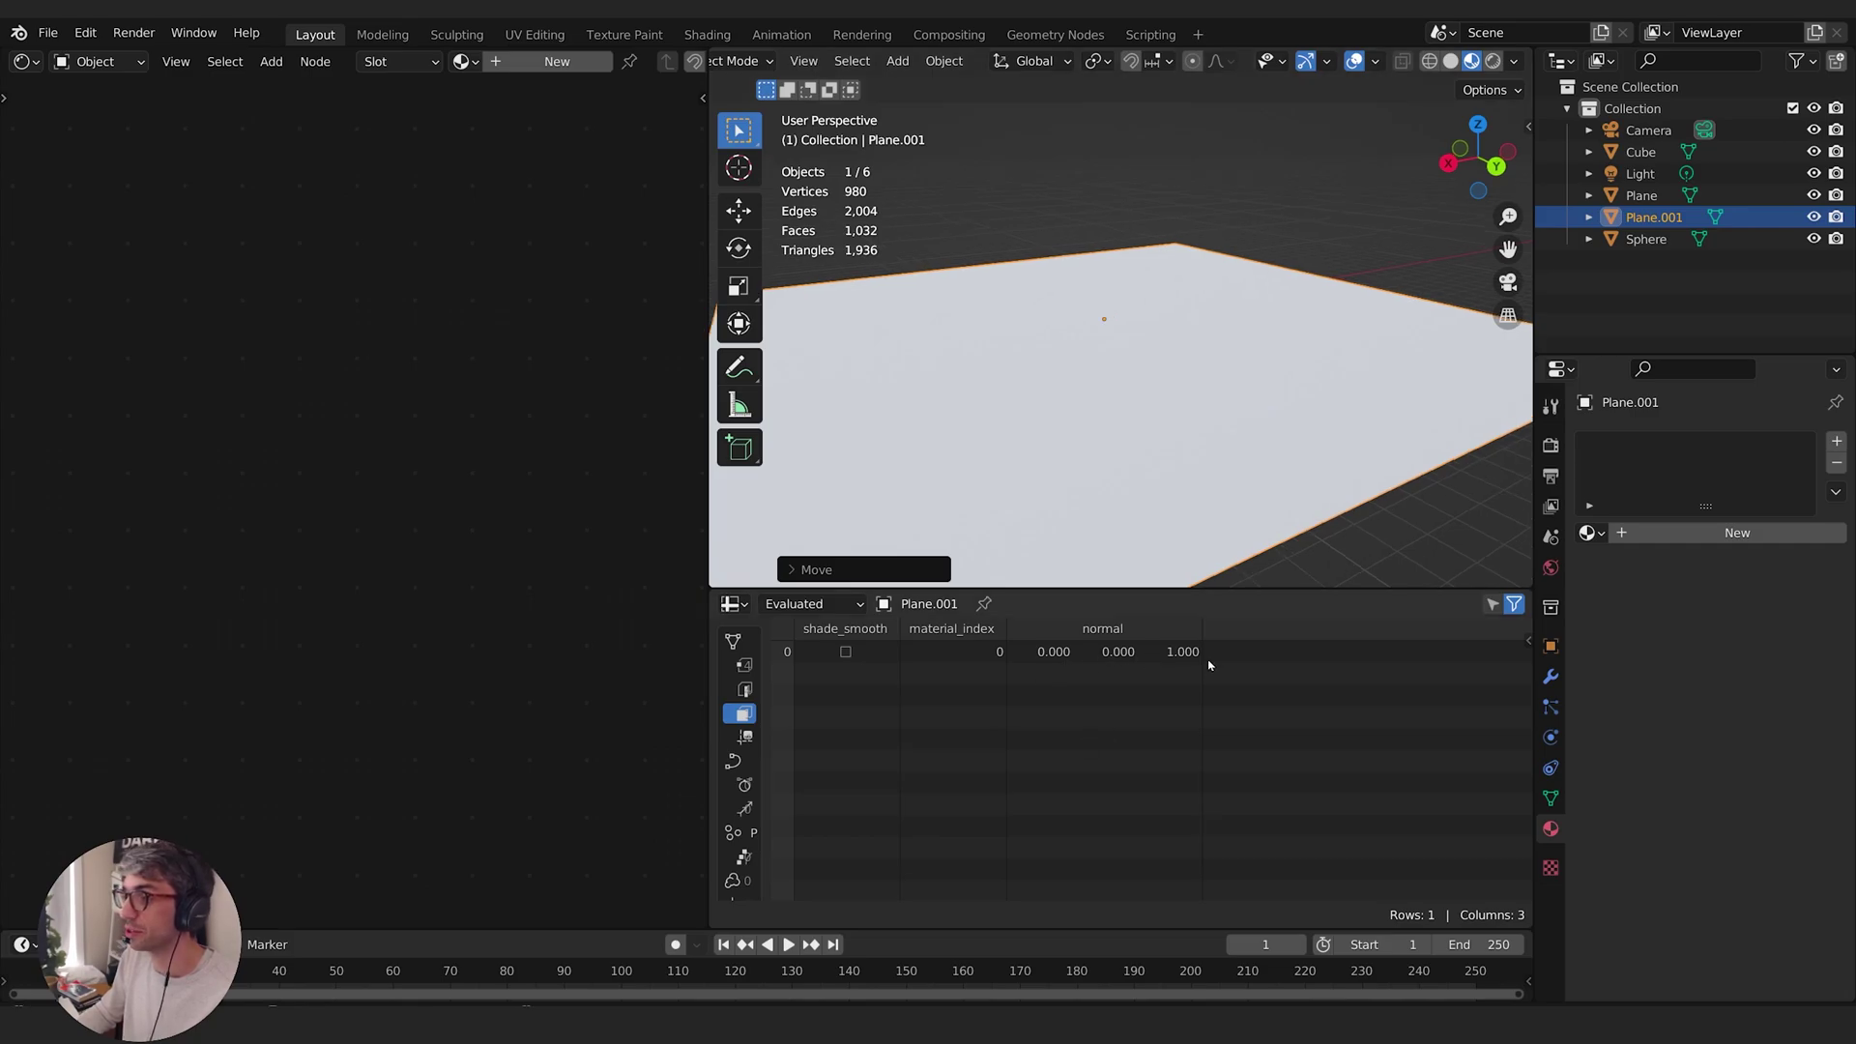
scroll(1191, 346, down, 3)
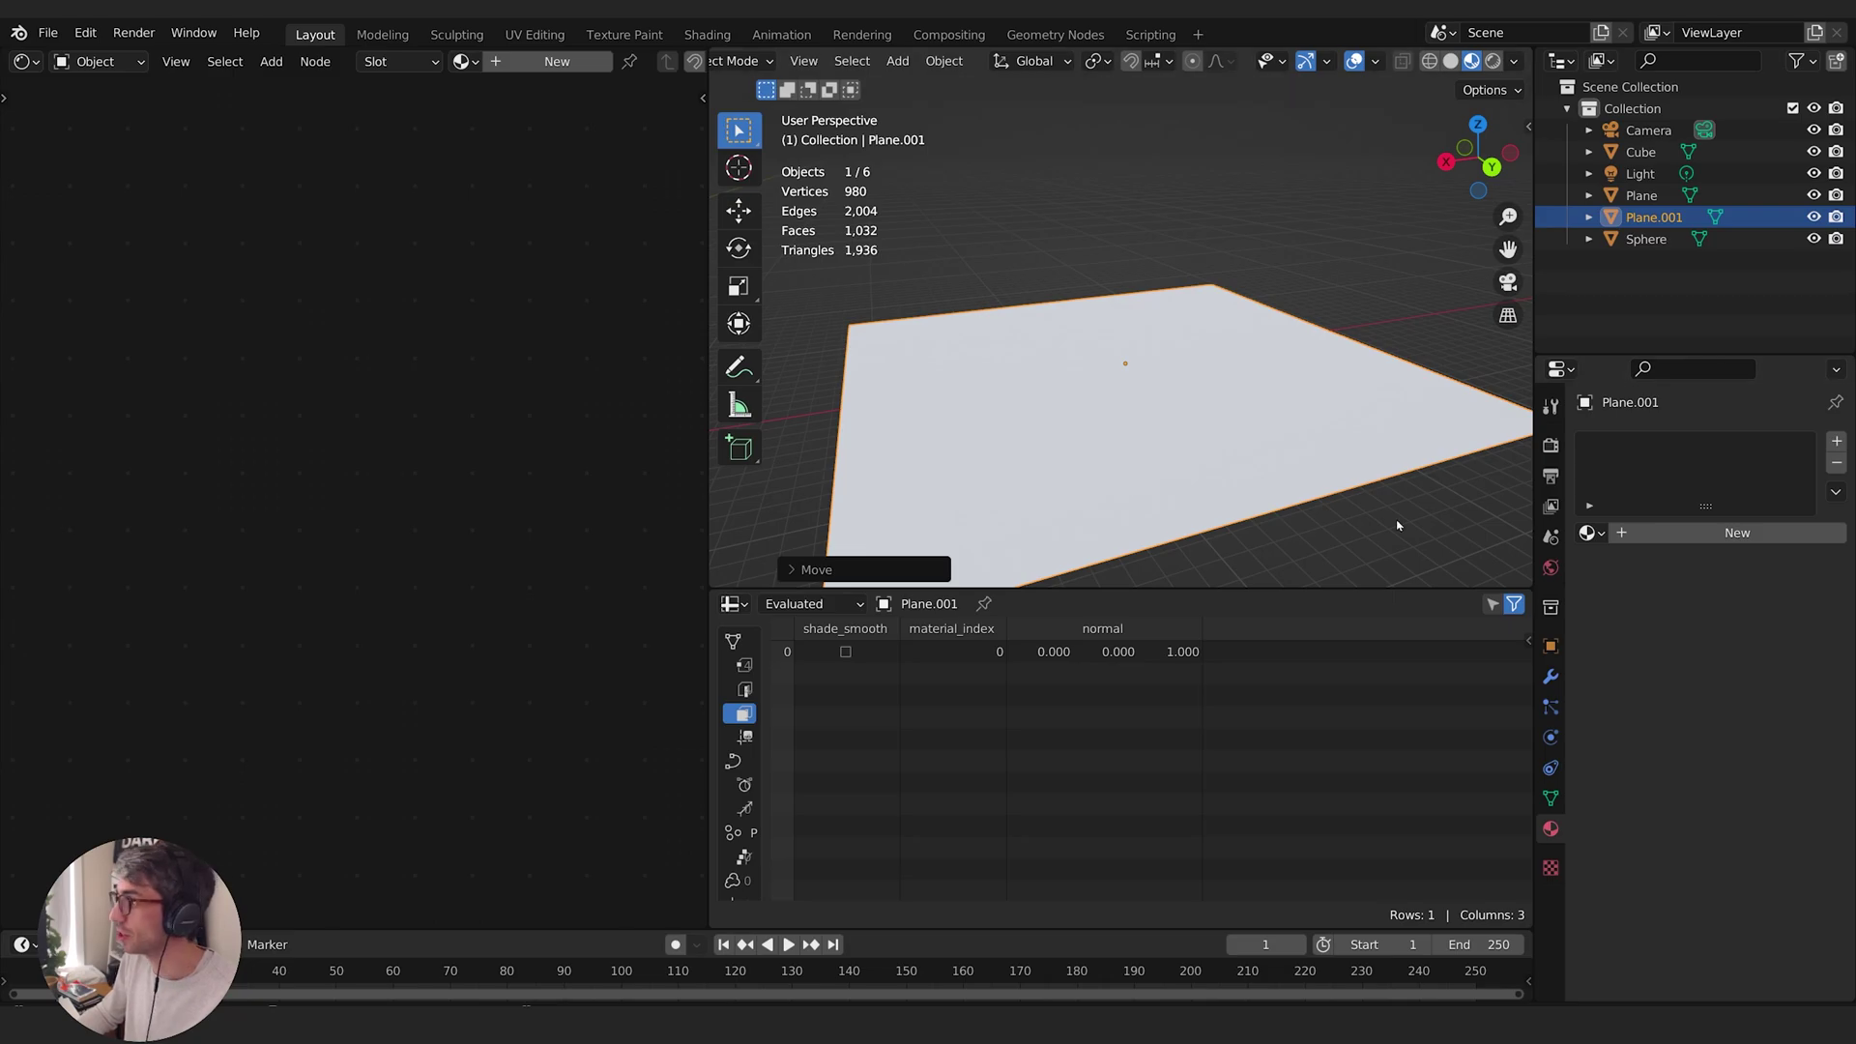
Create a new material for the plane and add a Bump node to its node tree
click(1699, 533)
middle_drag(176, 551, 286, 527)
key(shift+a)
click(286, 527)
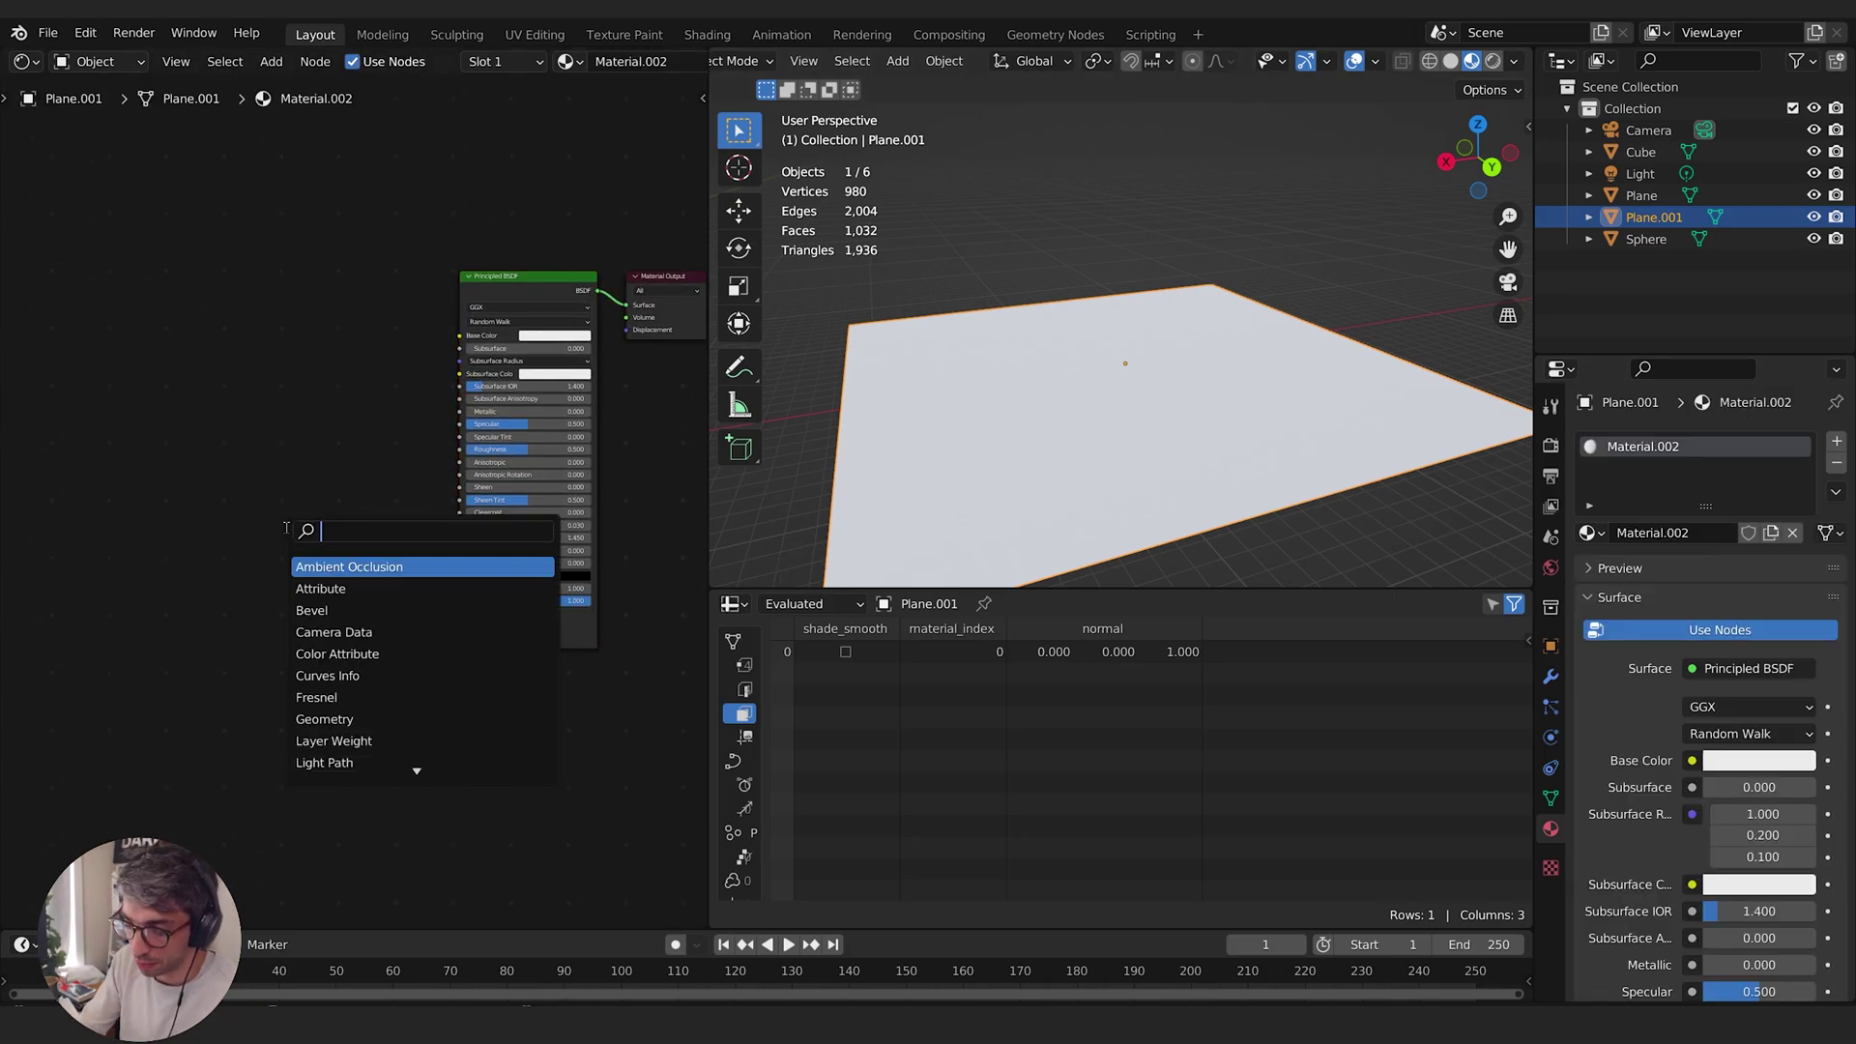
text(bump)
key(Return)
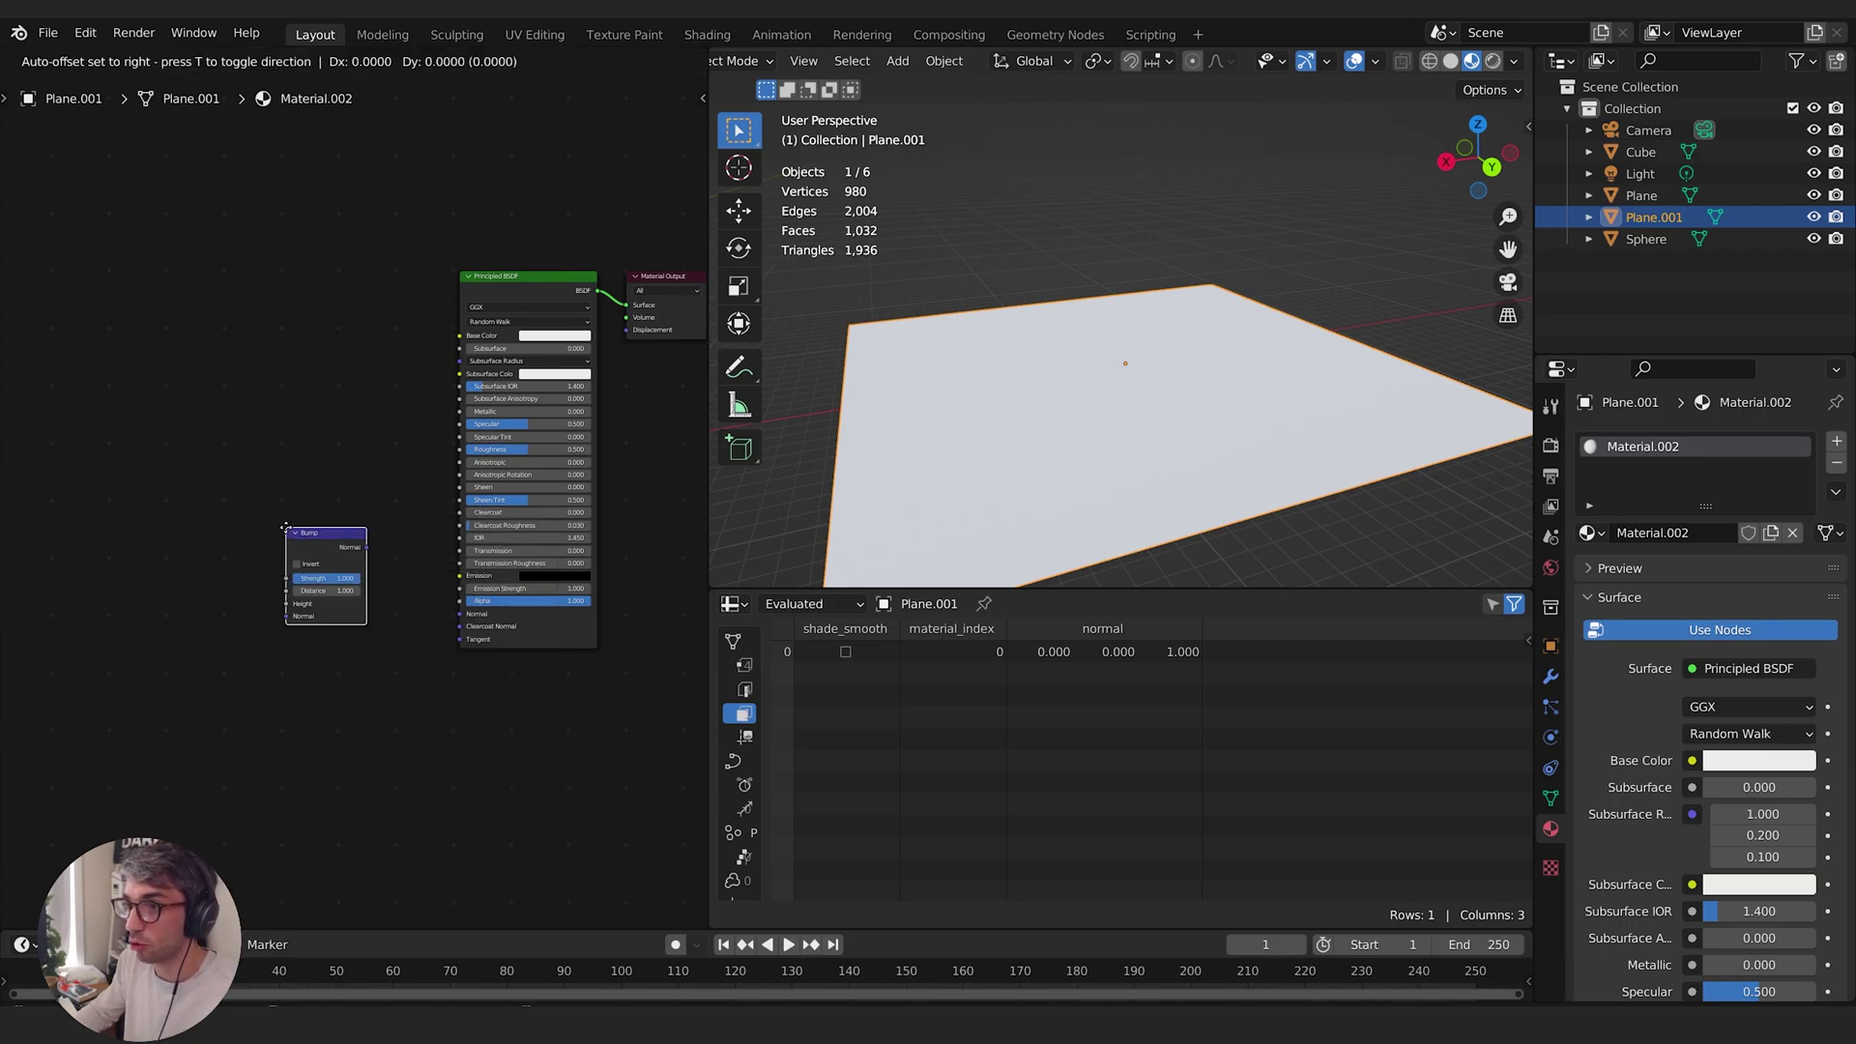
click(287, 527)
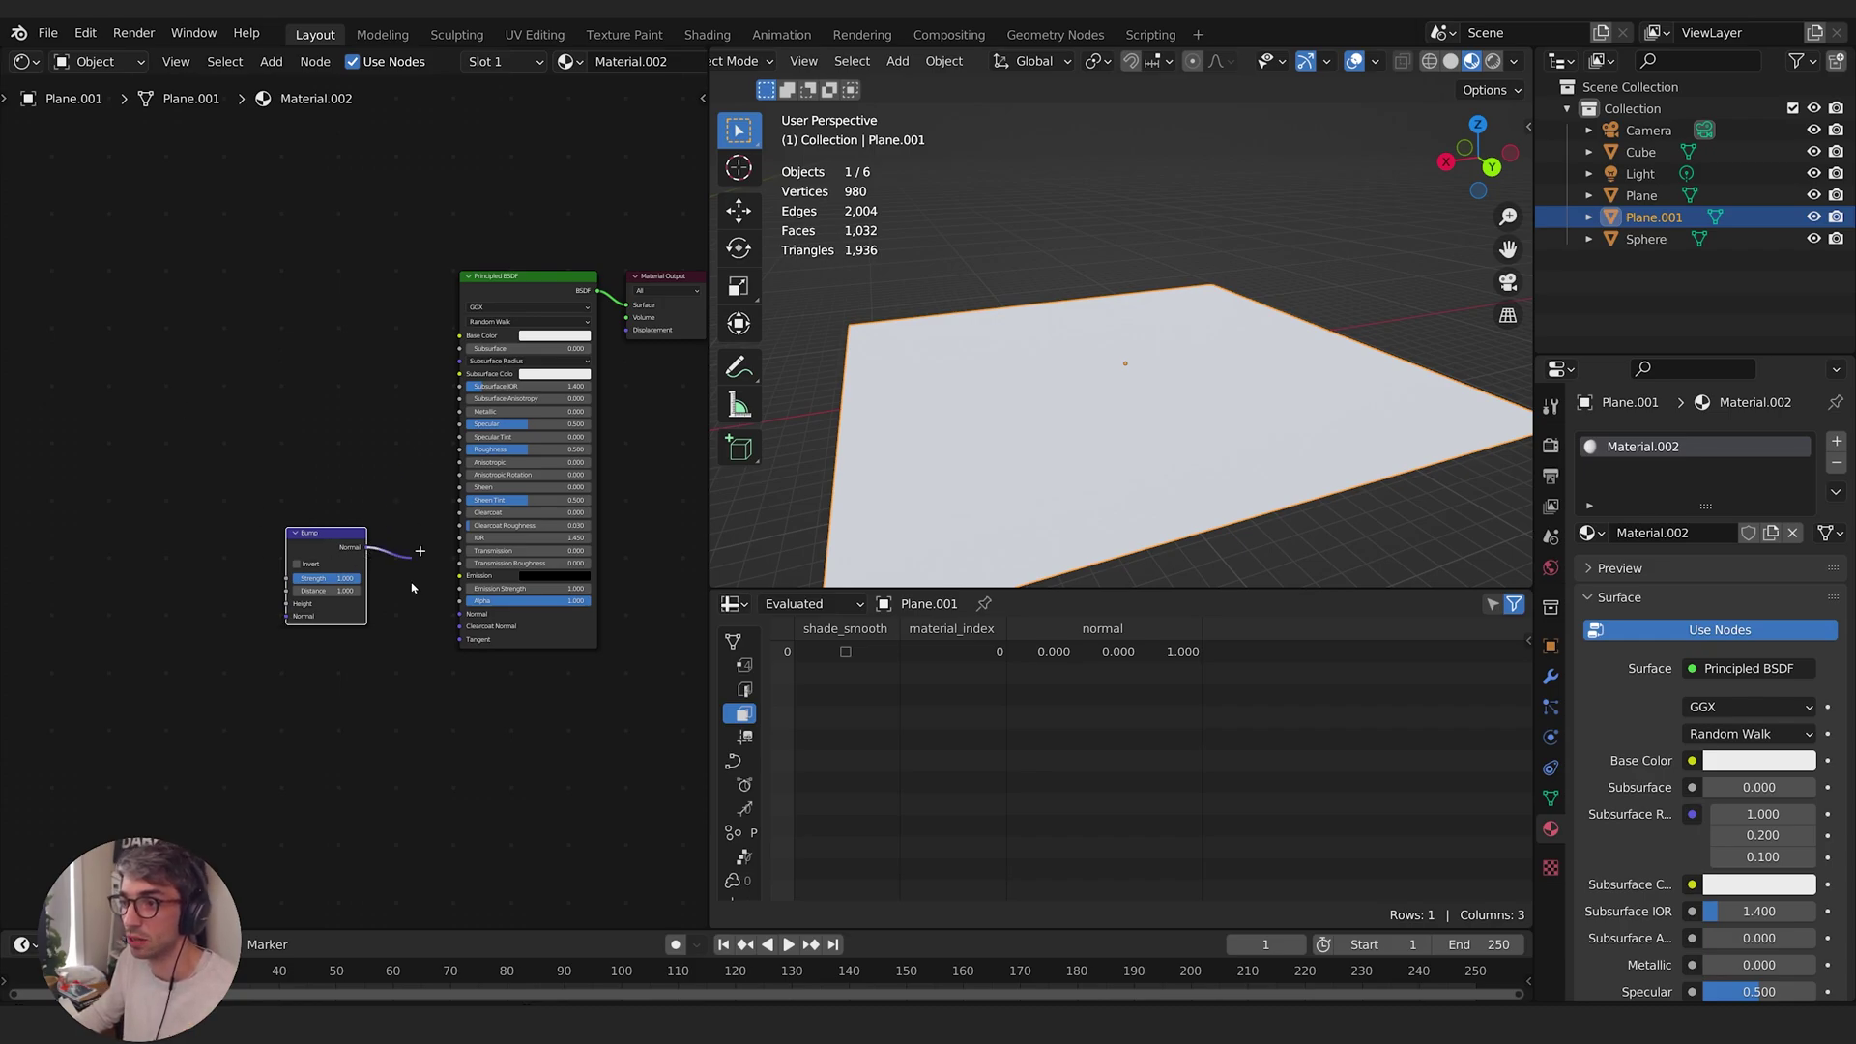
Connect the Bump node's Normal output to the Normal input of the Principled BSDF
drag(419, 604, 419, 605)
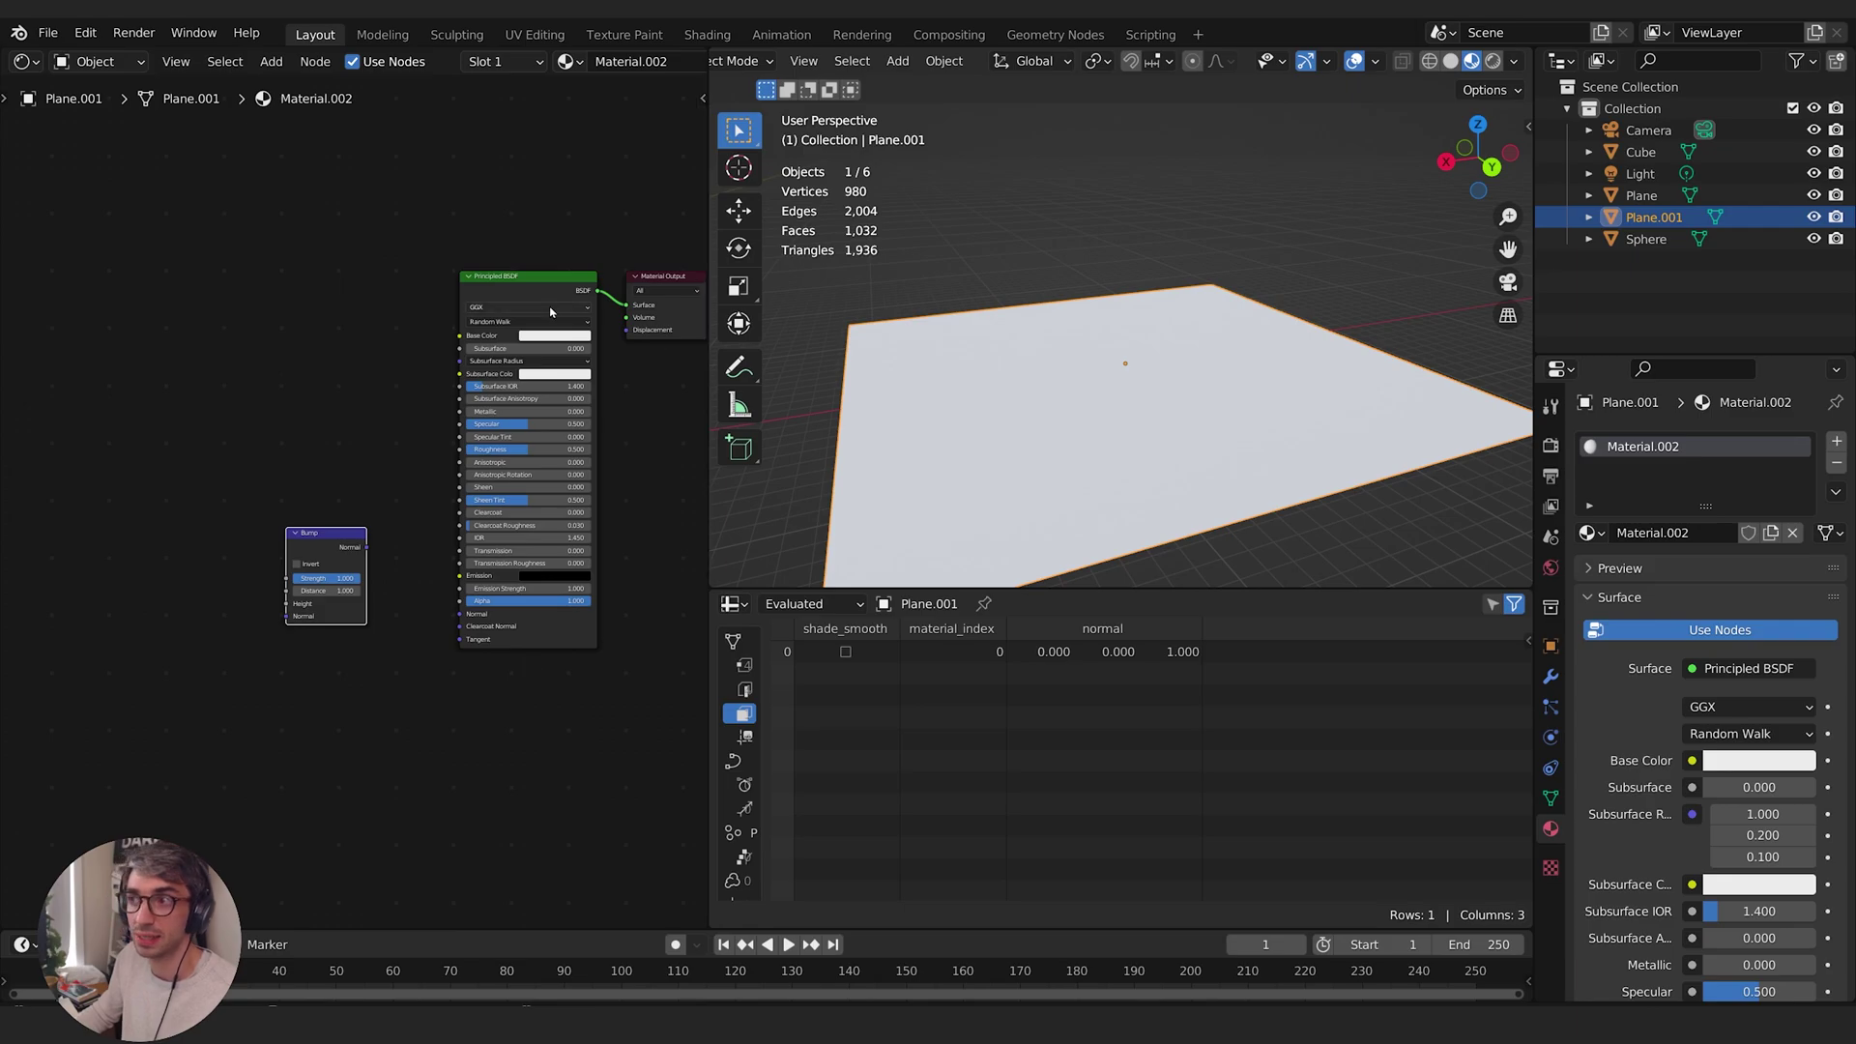
scroll(455, 538, up, 3)
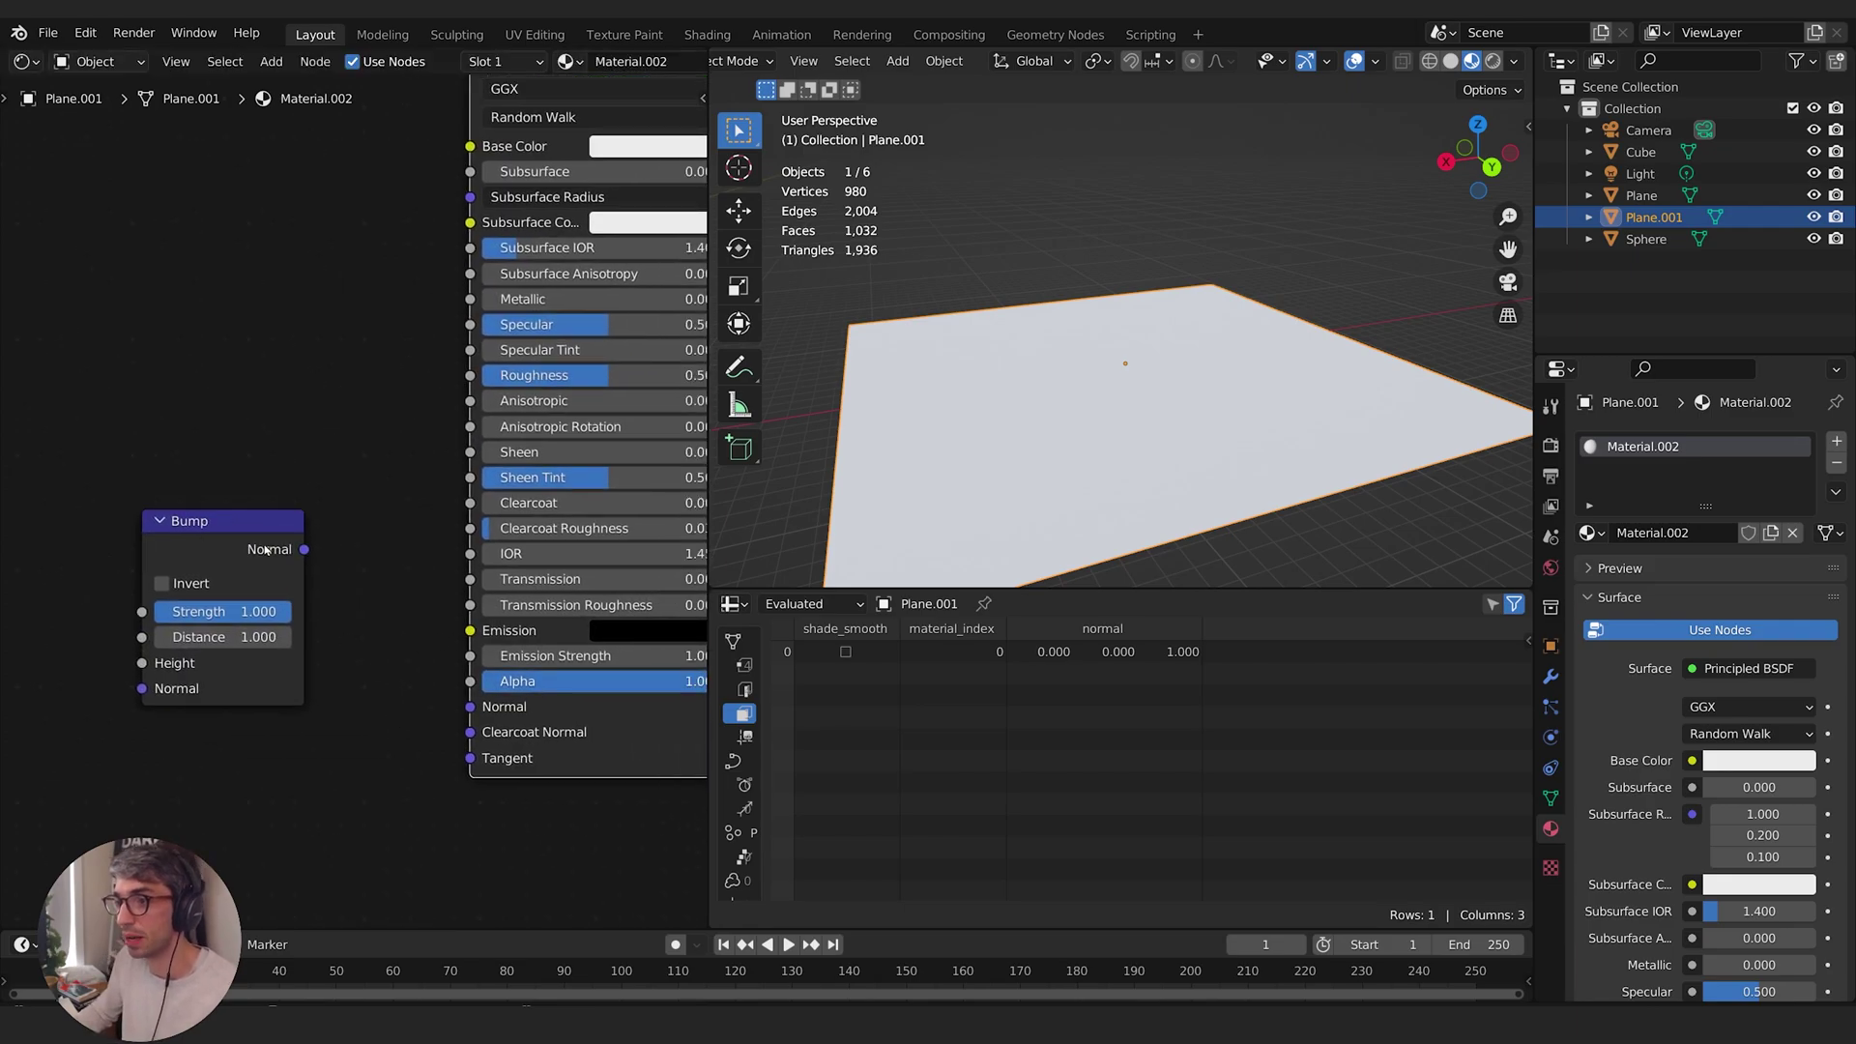
ctrl+scroll(280, 406, up, 5)
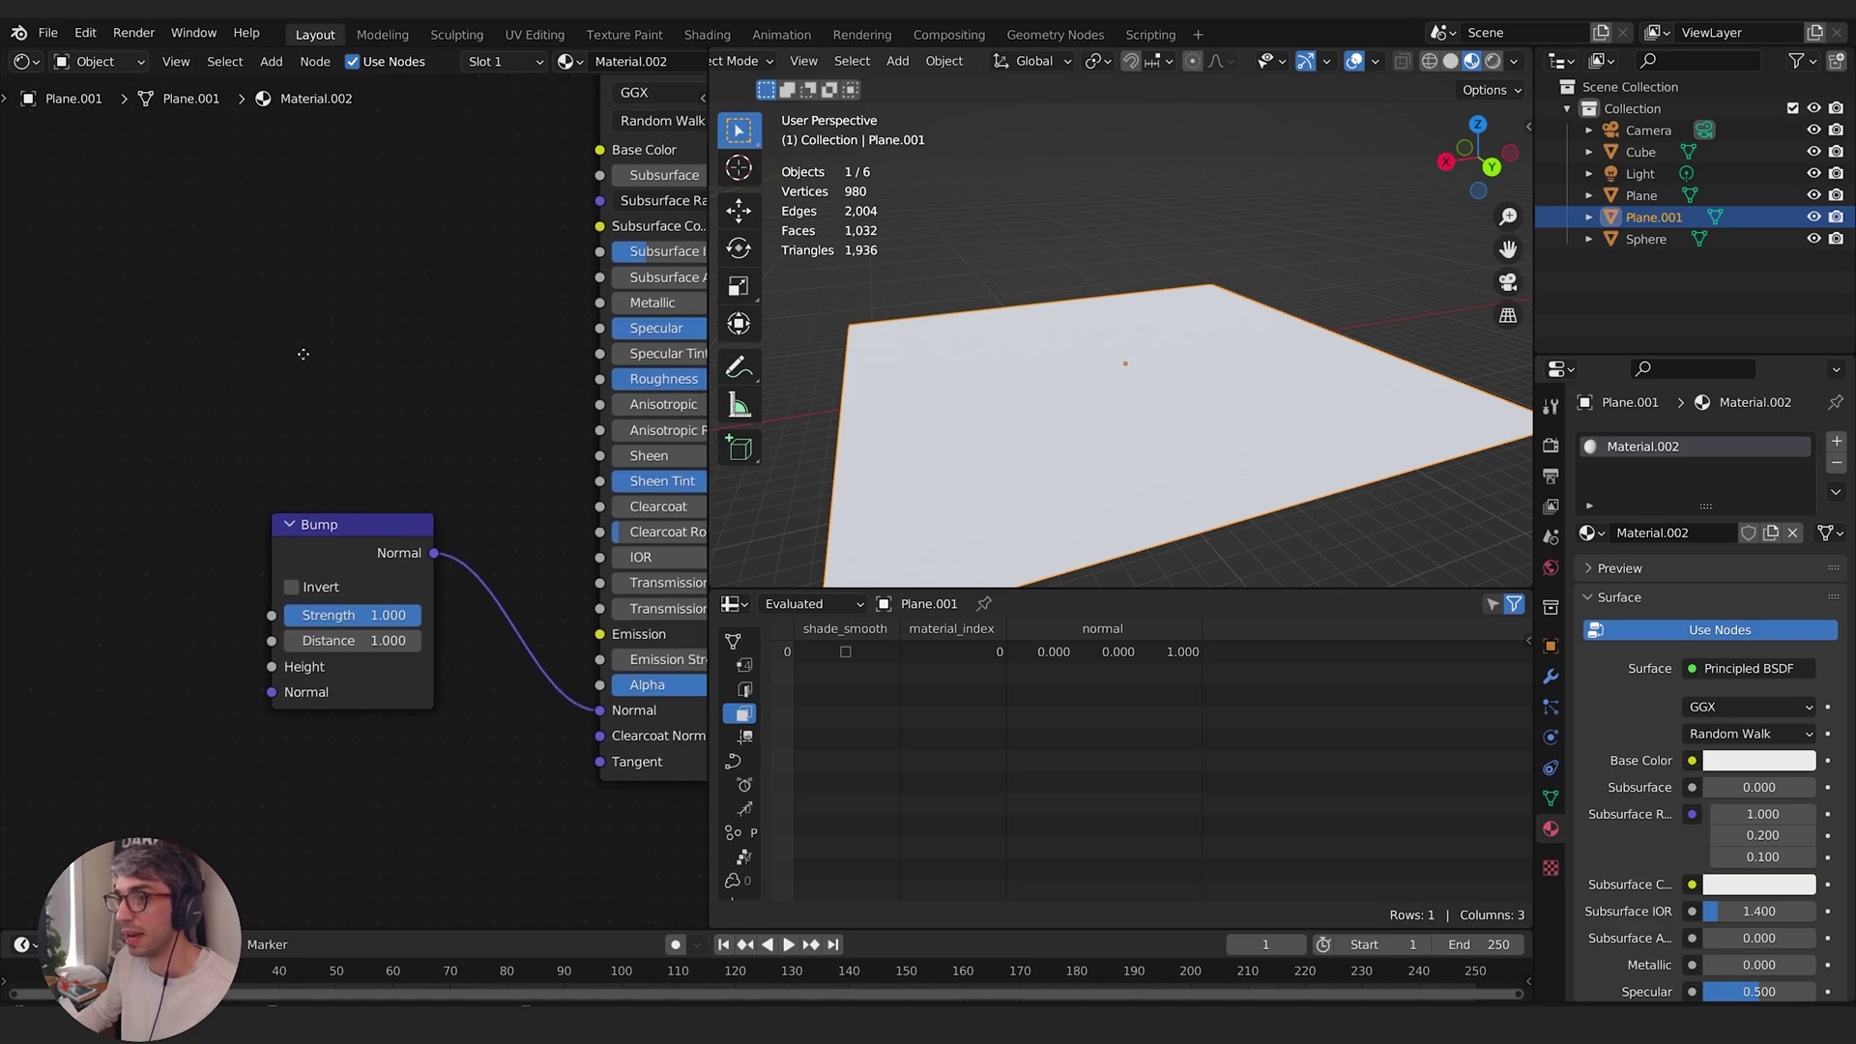
Add a Noise Texture node and place it ahead of the Bump node
key(shift+a)
mouse_move(221, 423)
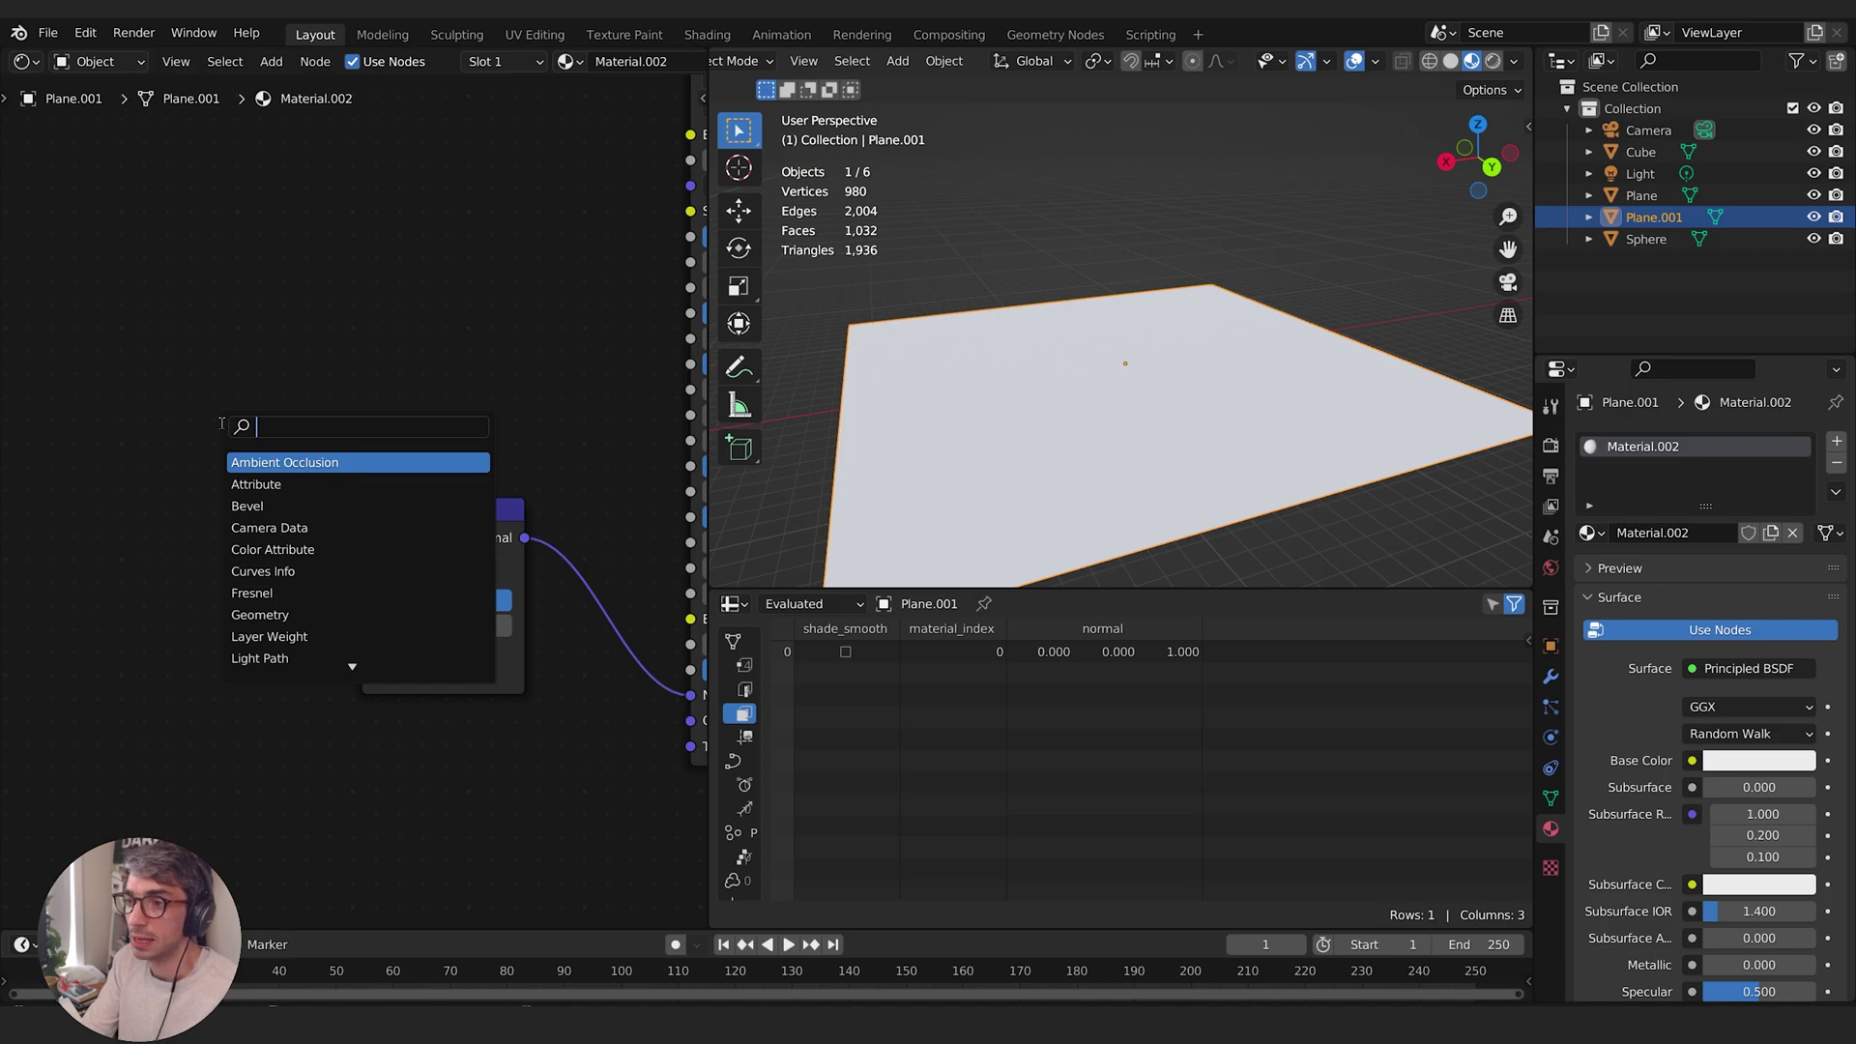
text(noise)
key(Return)
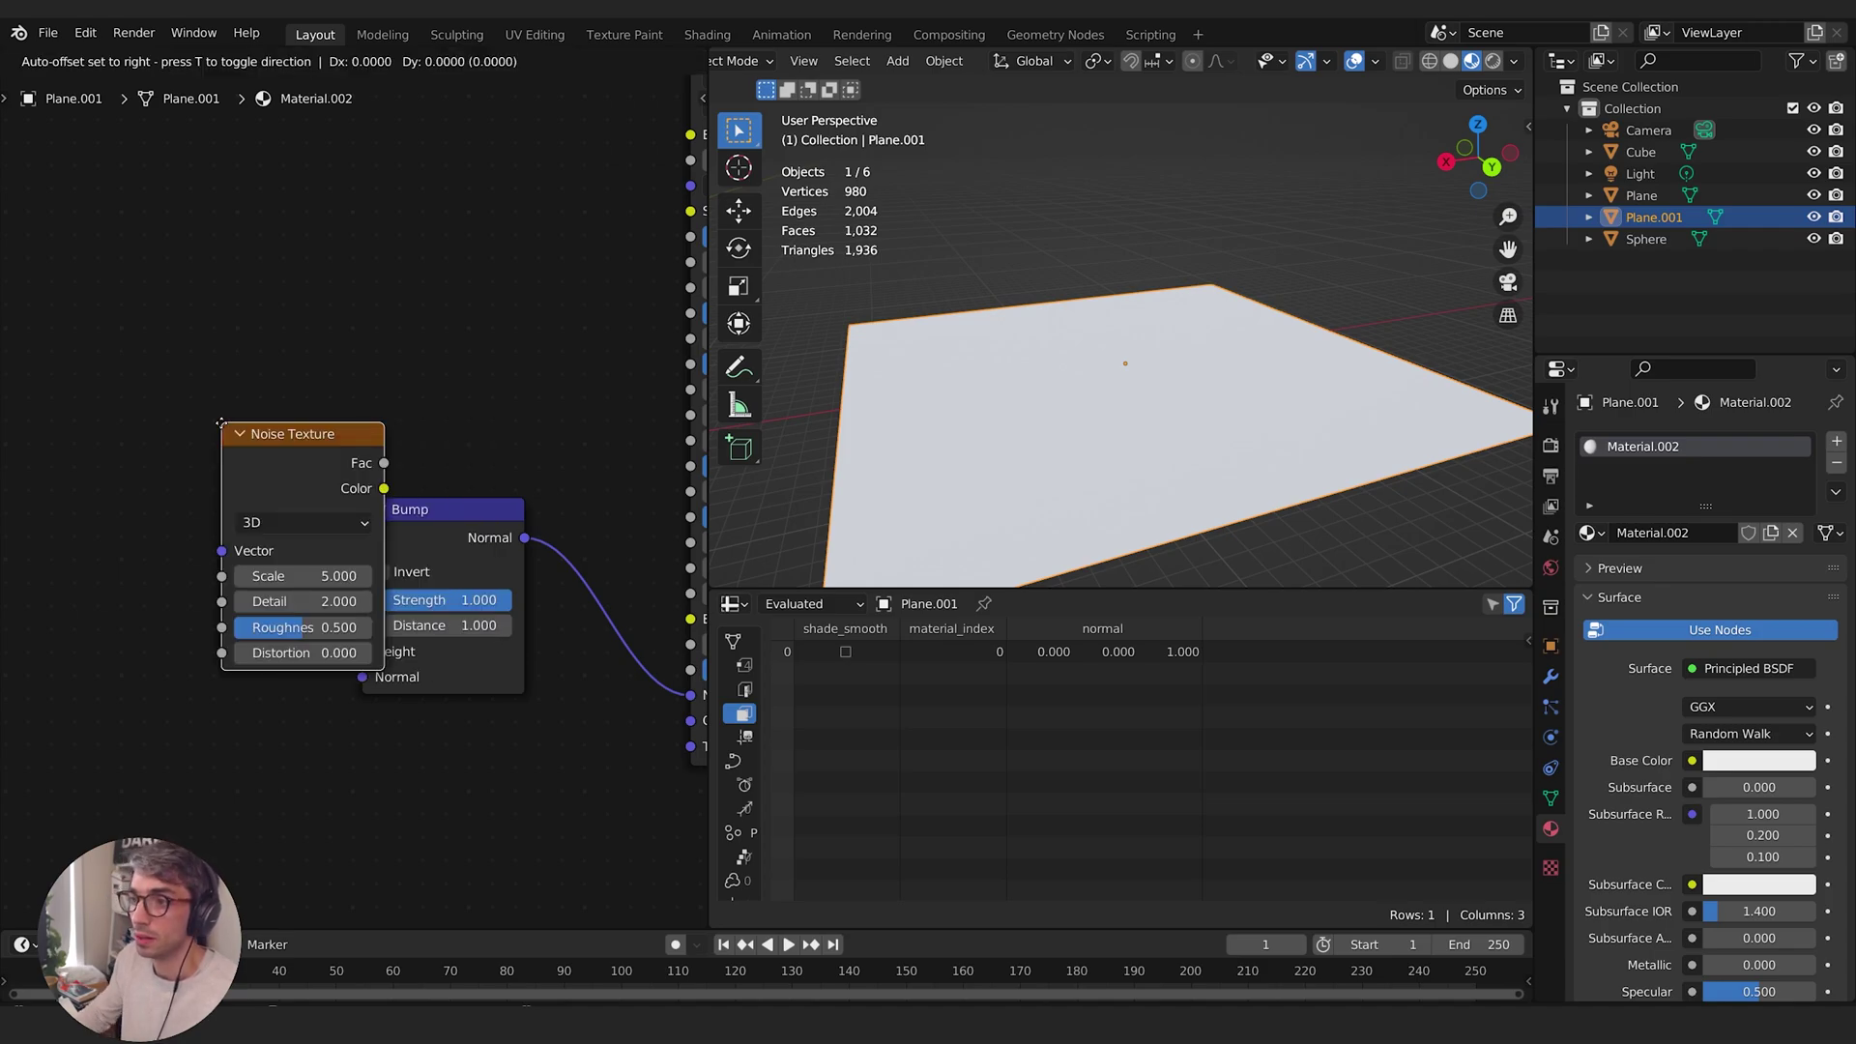
click(23, 531)
Connect the Noise Texture's Fac output to the Bump node's Height input
drag(178, 566, 252, 461)
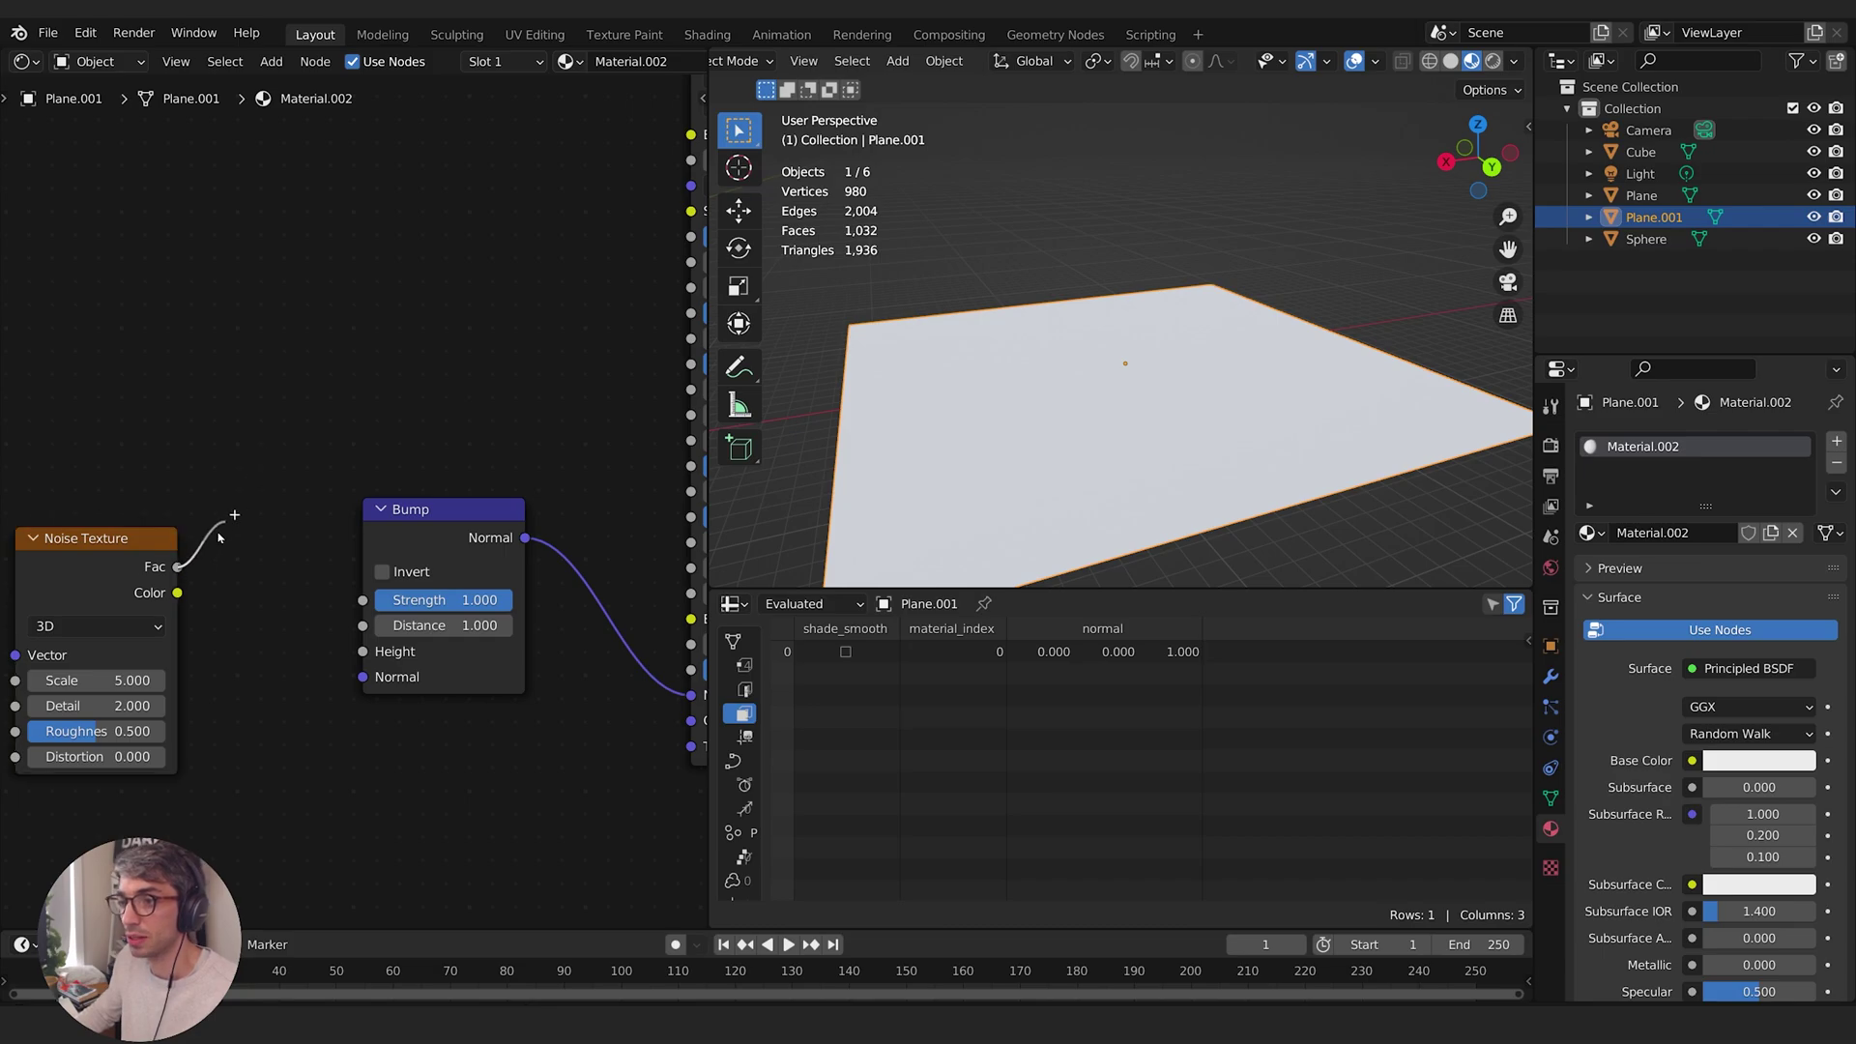
drag(220, 537, 220, 542)
key(Escape)
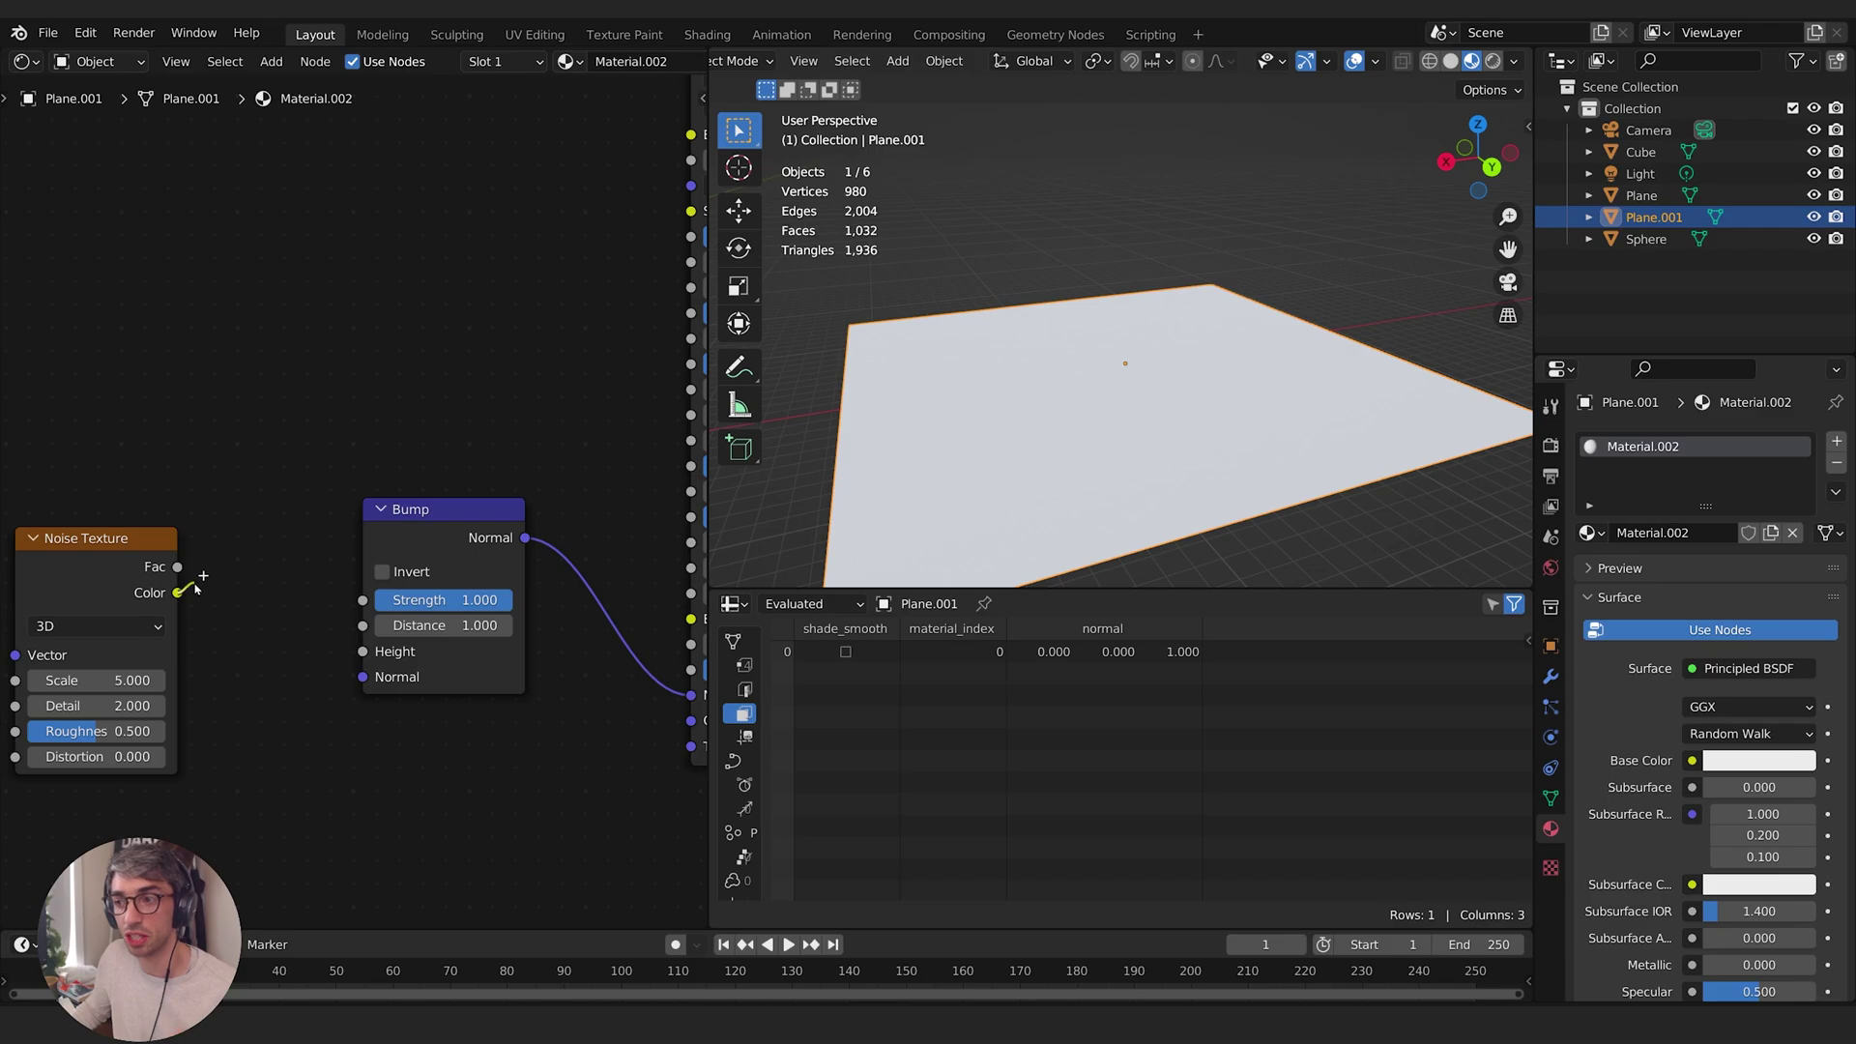
drag(130, 598, 136, 594)
key(Escape)
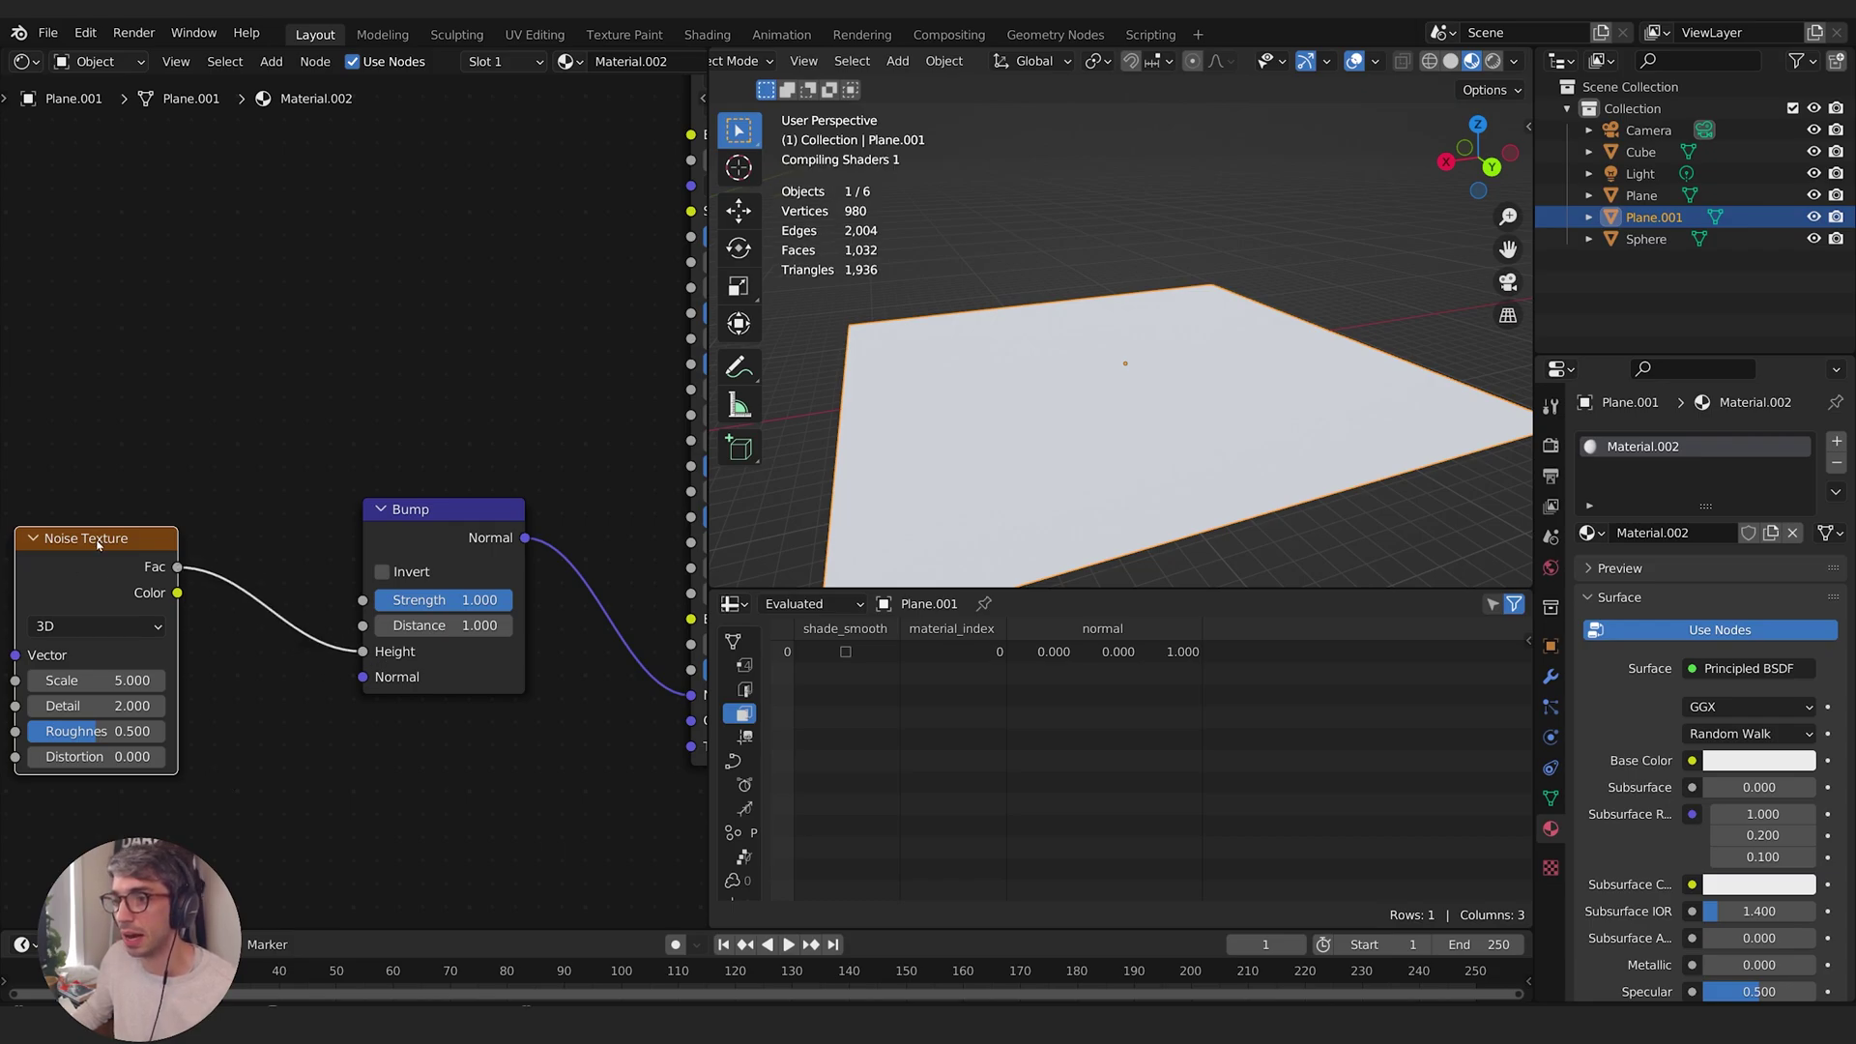
Lower the Principled BSDF's roughness to 0.042 to make the plane glossy
middle_drag(350, 712, 45, 803)
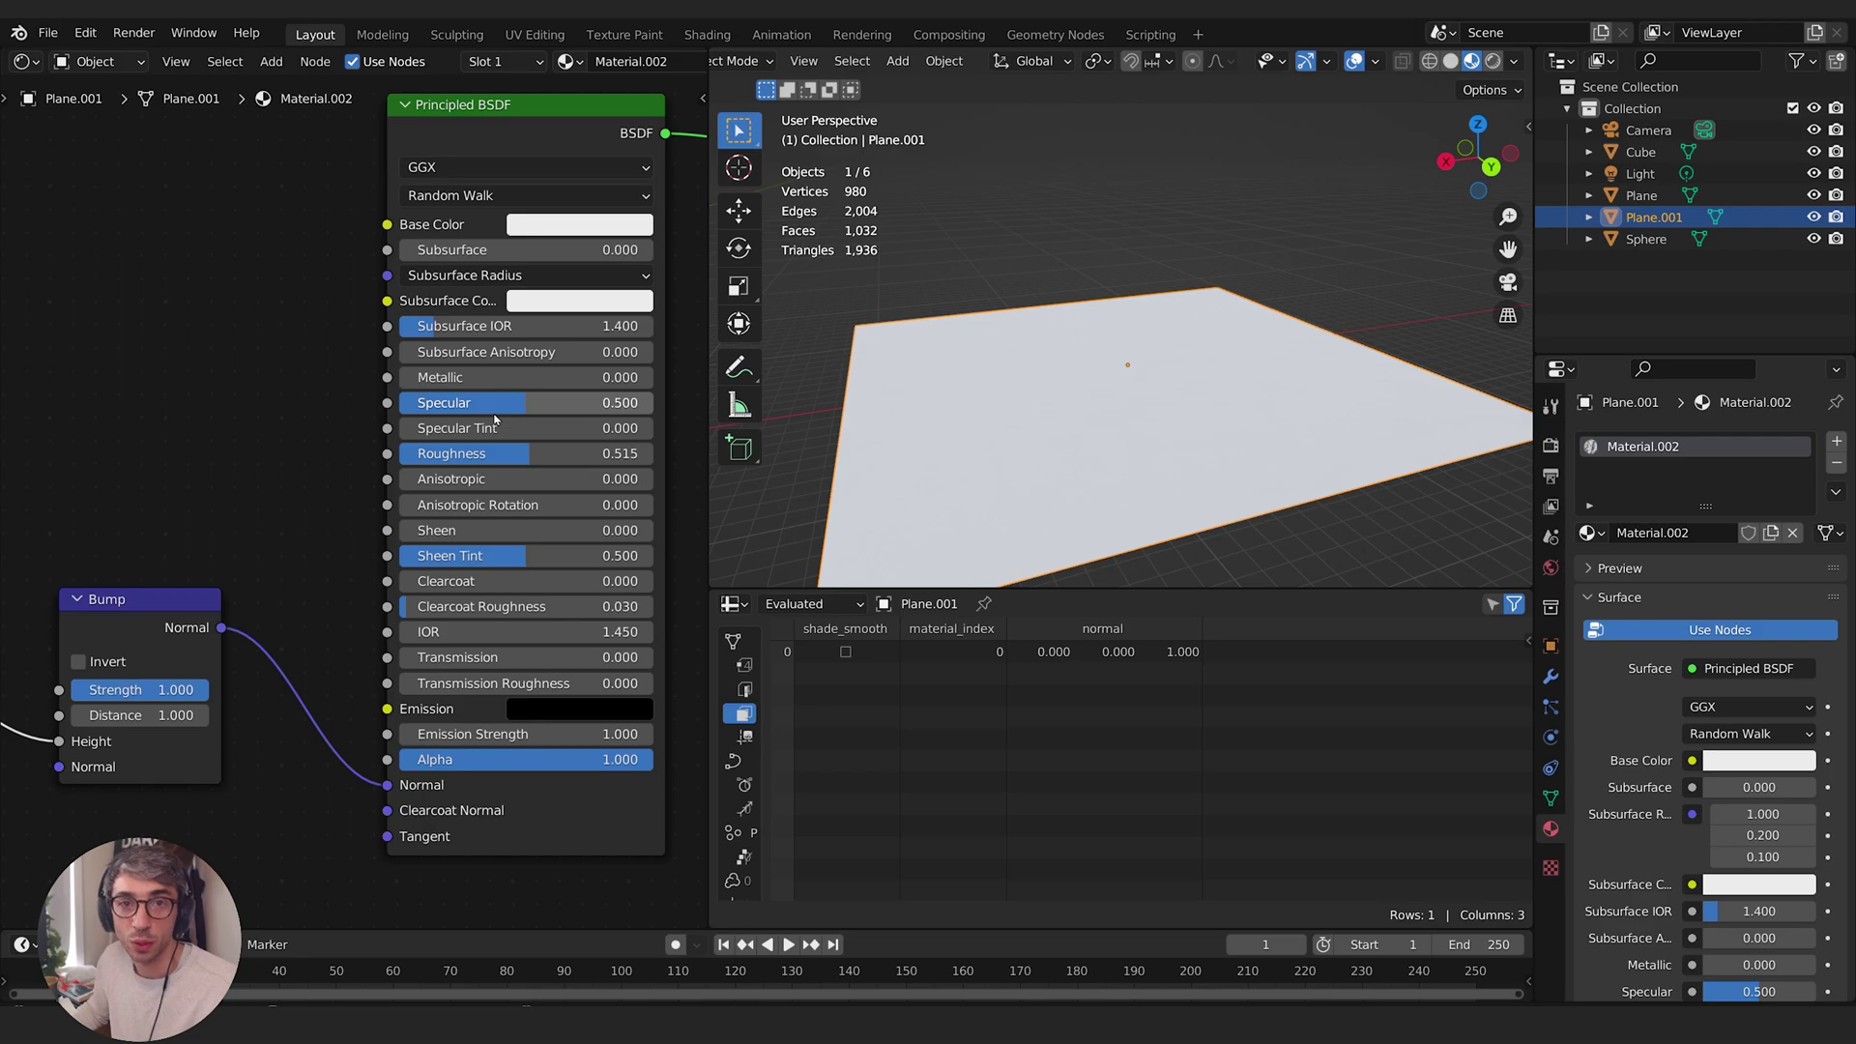
drag(580, 453, 565, 453)
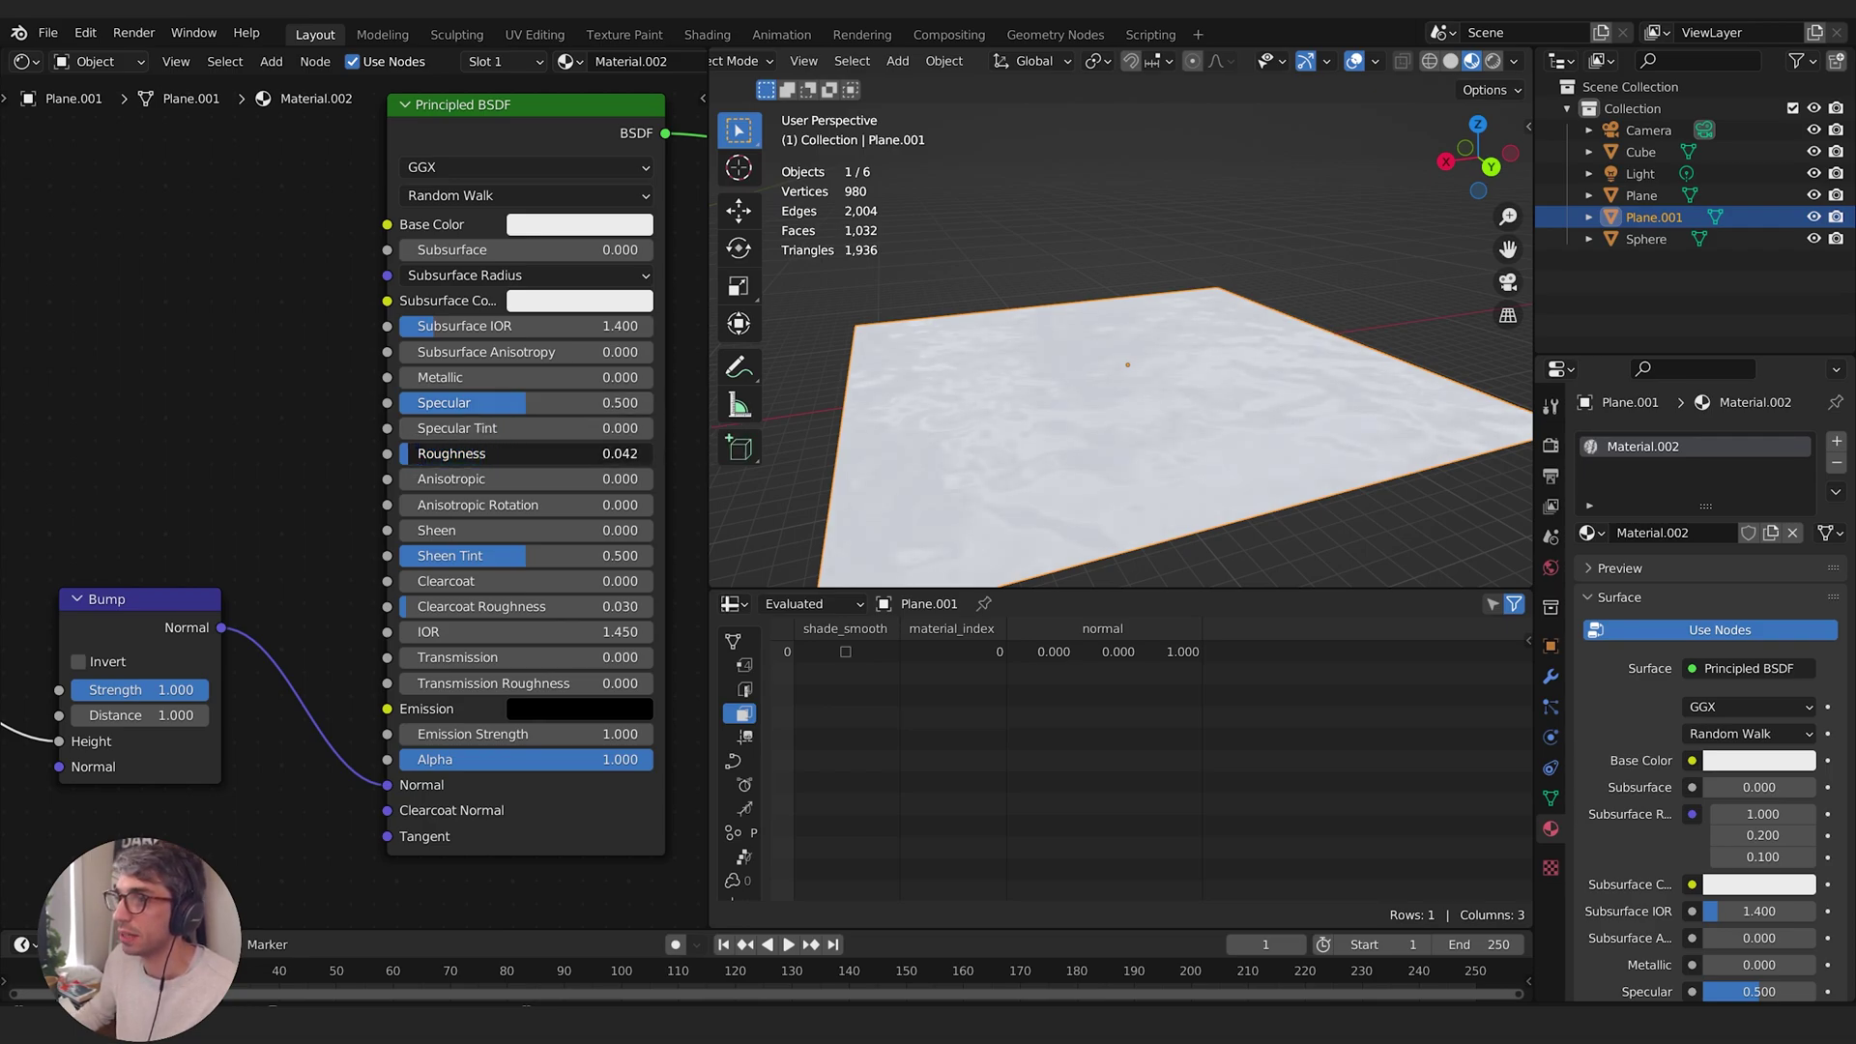
mouse_move(1063, 430)
middle_down()
mouse_move(1189, 433)
mouse_move(1073, 457)
middle_up()
Set the Noise Texture's scale to 12.300 and its detail to 3.200
middle_drag(106, 523, 472, 454)
mouse_move(129, 704)
mouse_down()
mouse_move(198, 703)
mouse_move(145, 727)
mouse_up()
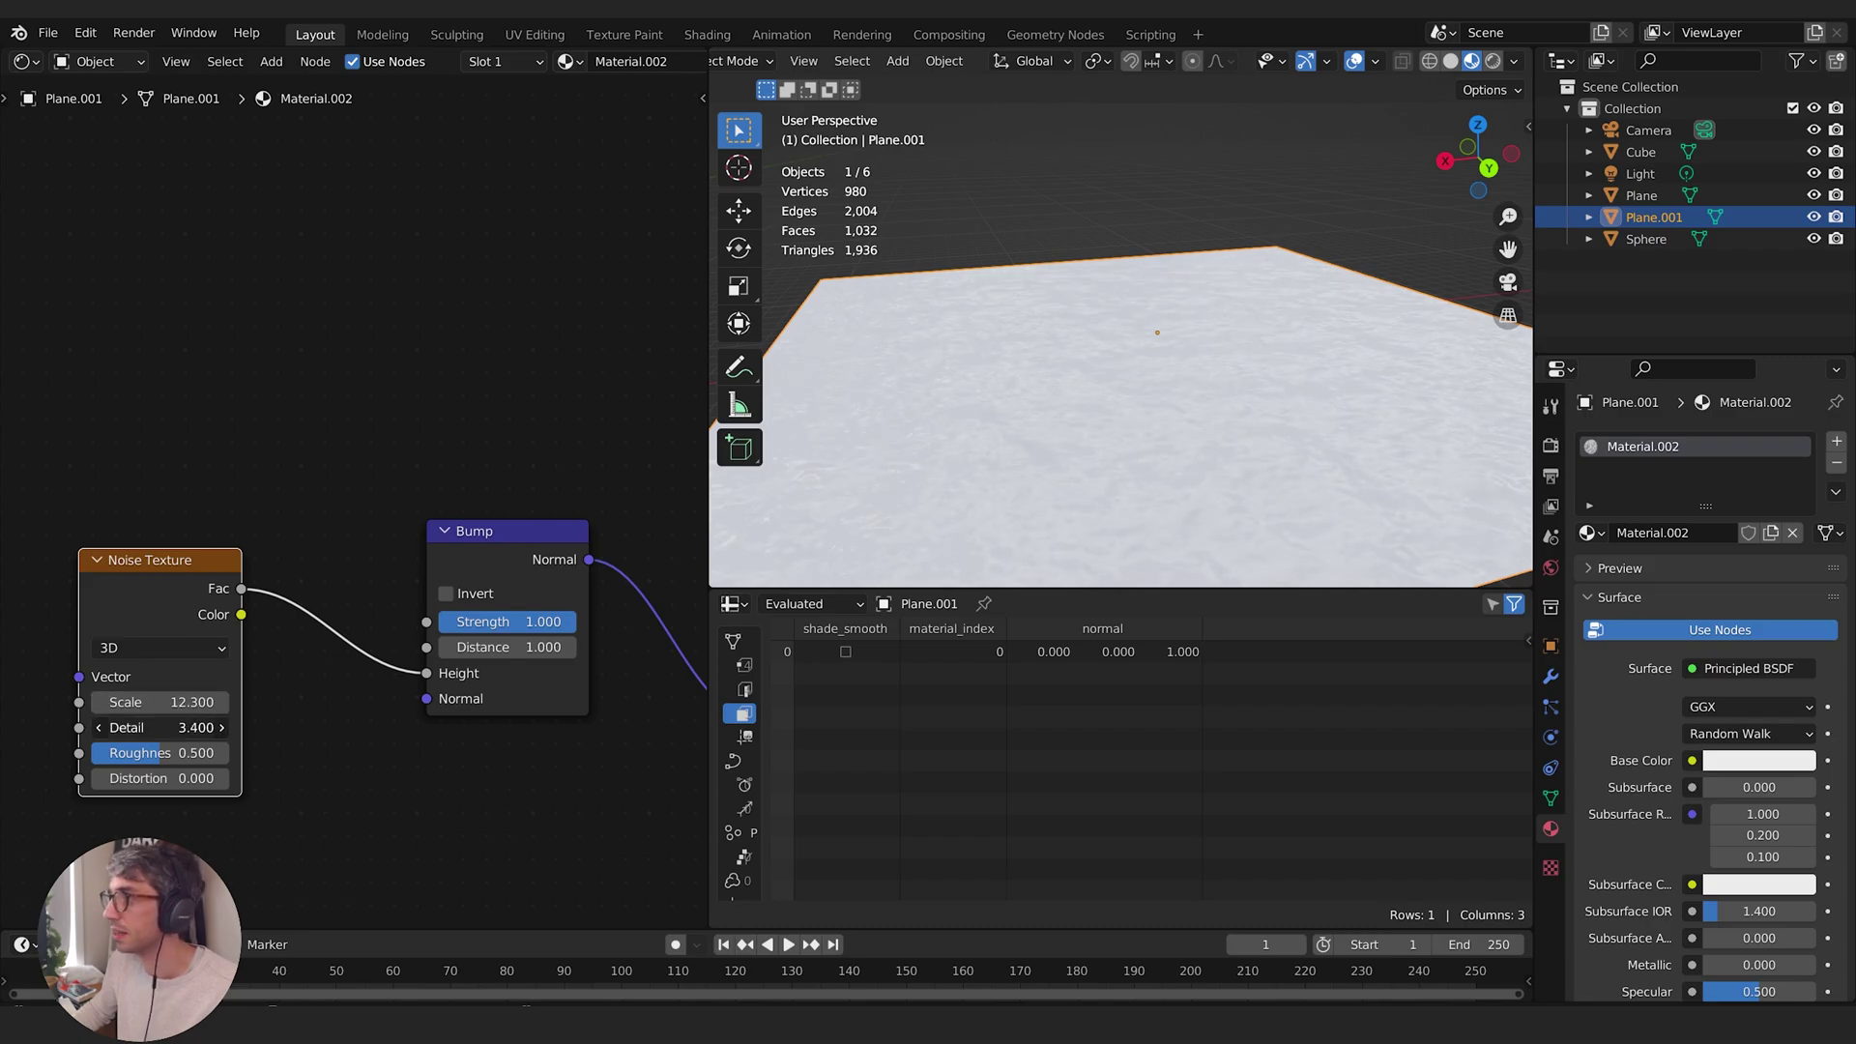
Change the Principled BSDF's base colour to a muted dark blue
middle_drag(628, 387, 207, 515)
click(564, 281)
drag(653, 312, 566, 374)
Switch the Noise Texture's dimensions to 4D
middle_drag(38, 850, 697, 618)
click(387, 549)
click(358, 652)
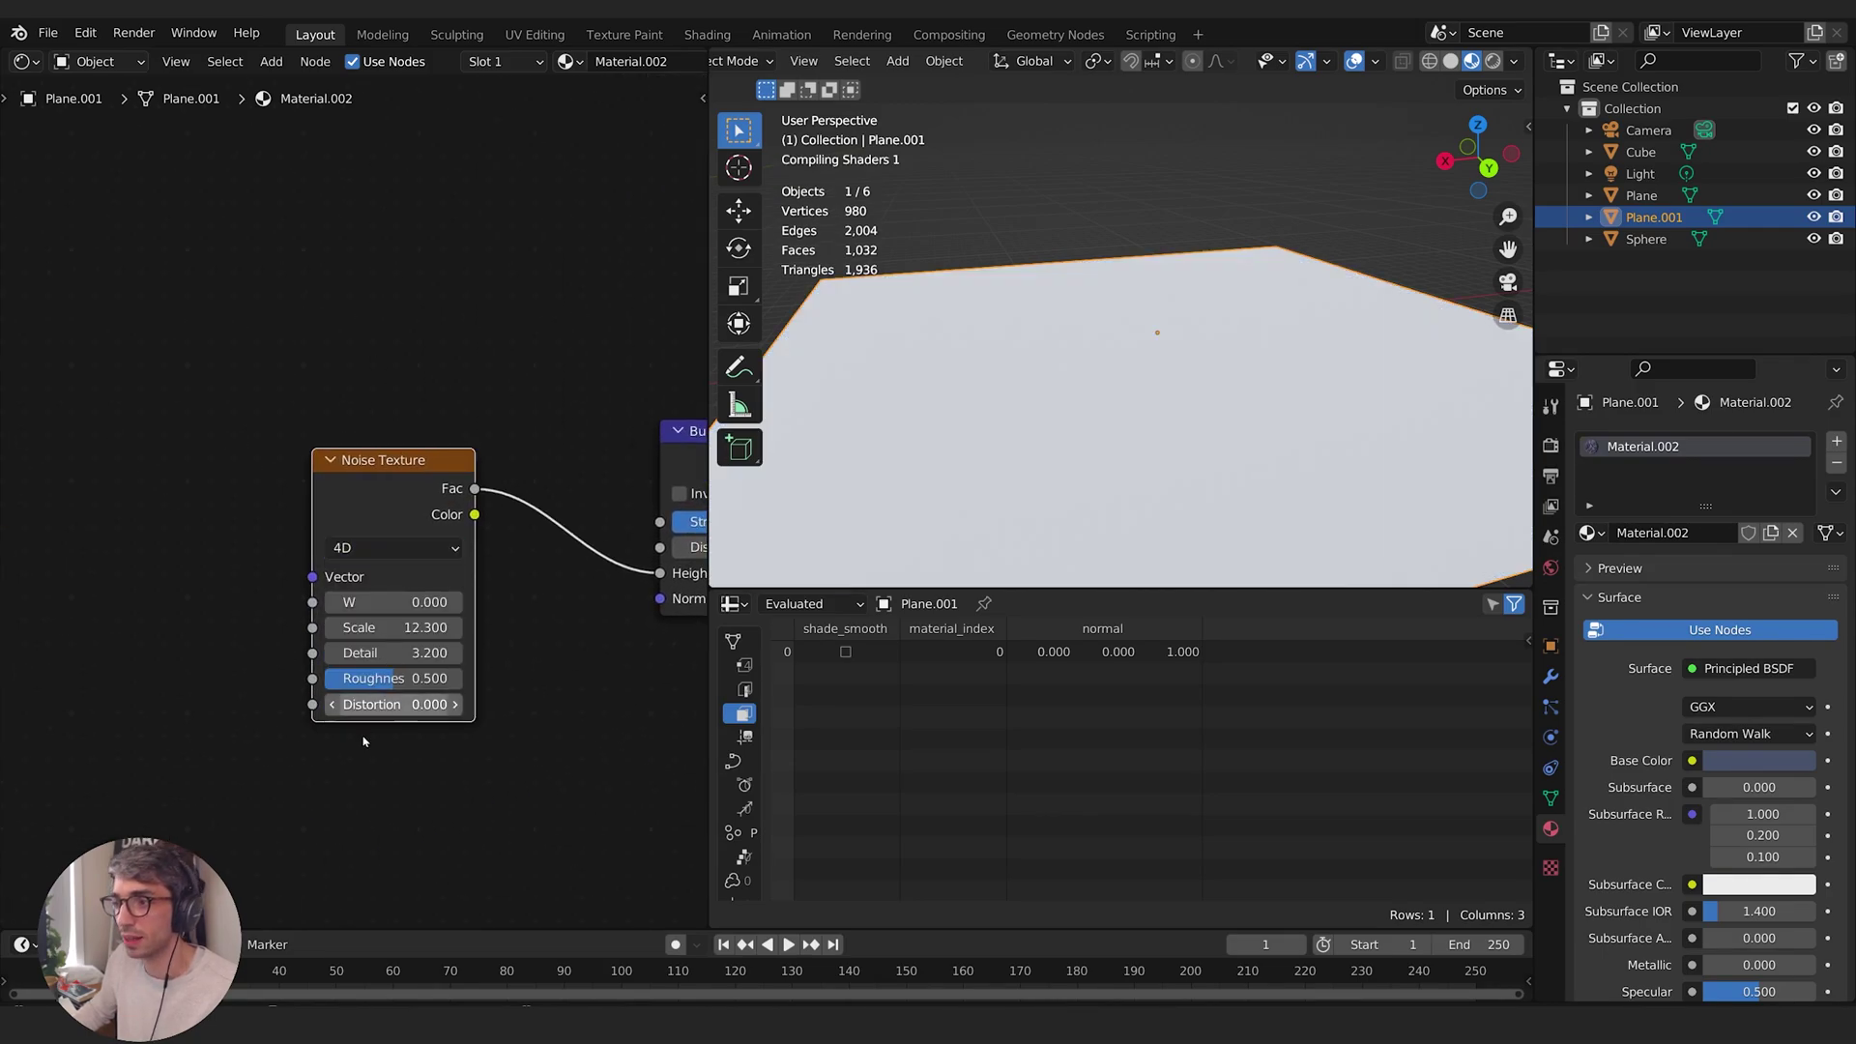
Drive the Noise Texture's W value with the expression #frame*.001
click(402, 602)
key(Escape)
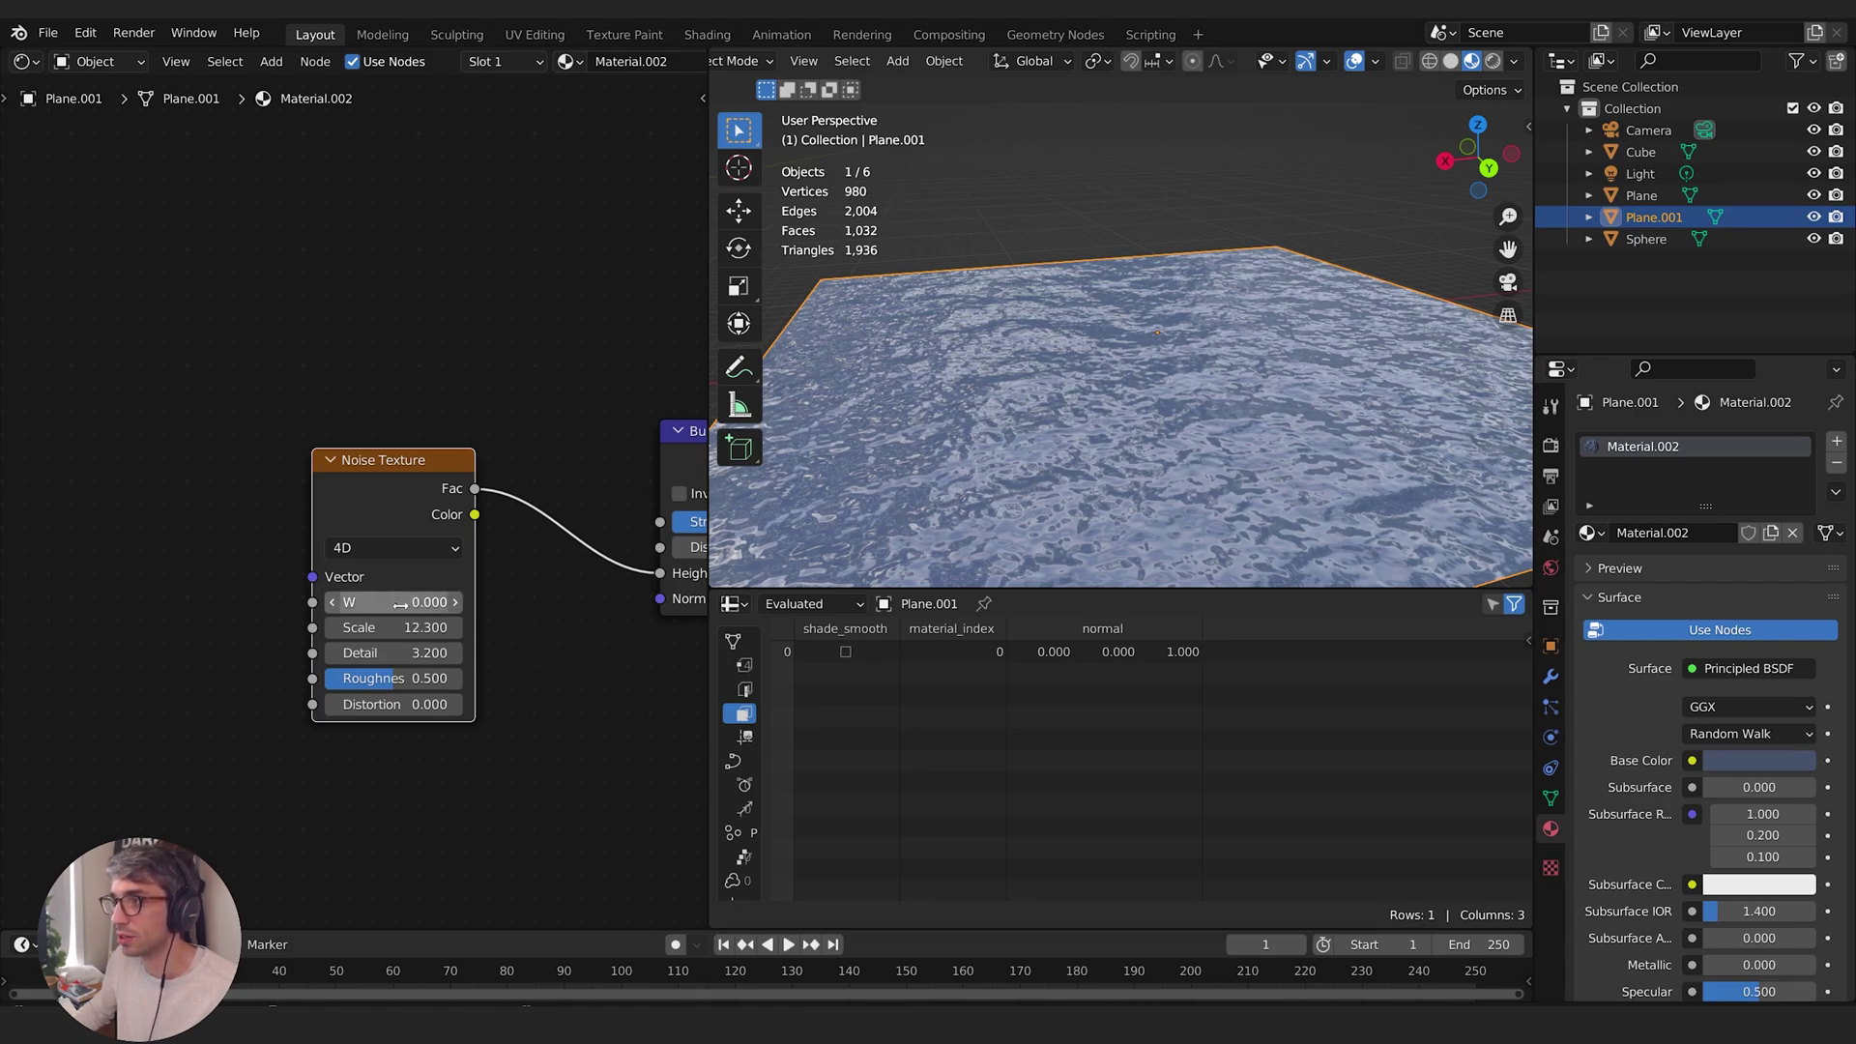
click(402, 602)
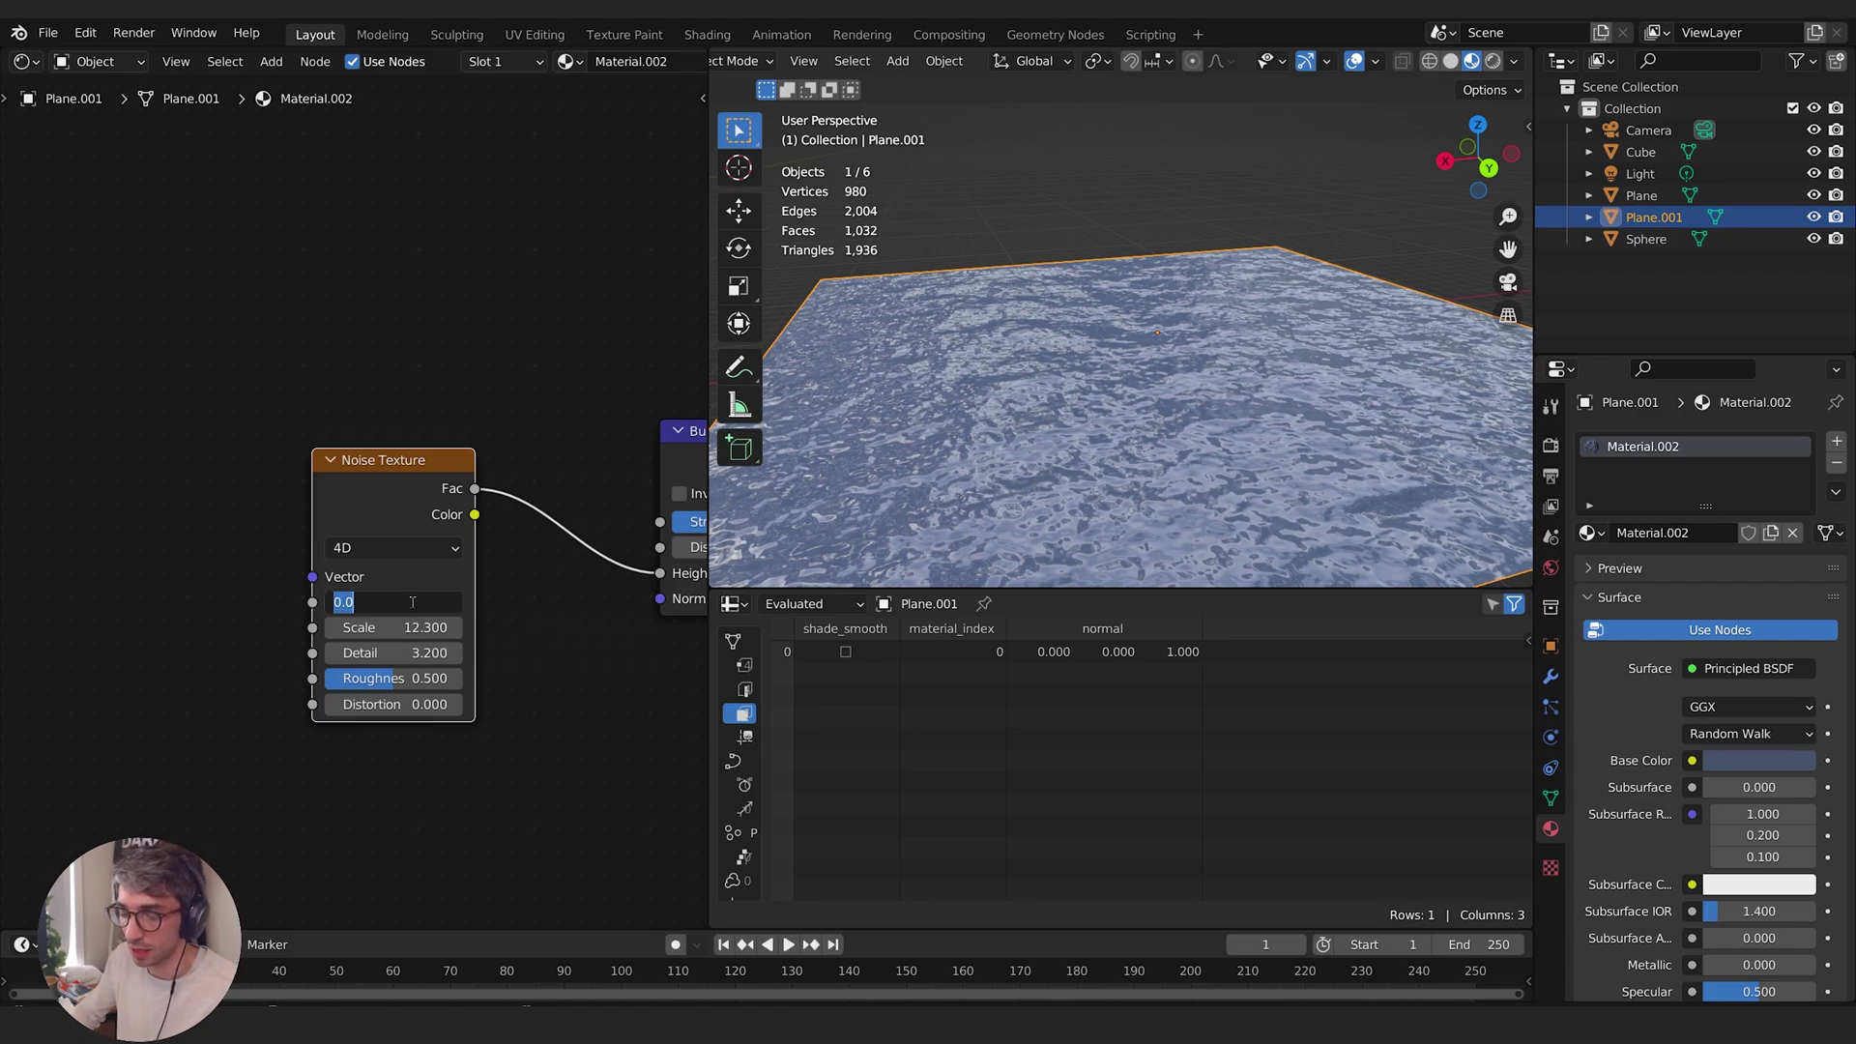
key(Escape)
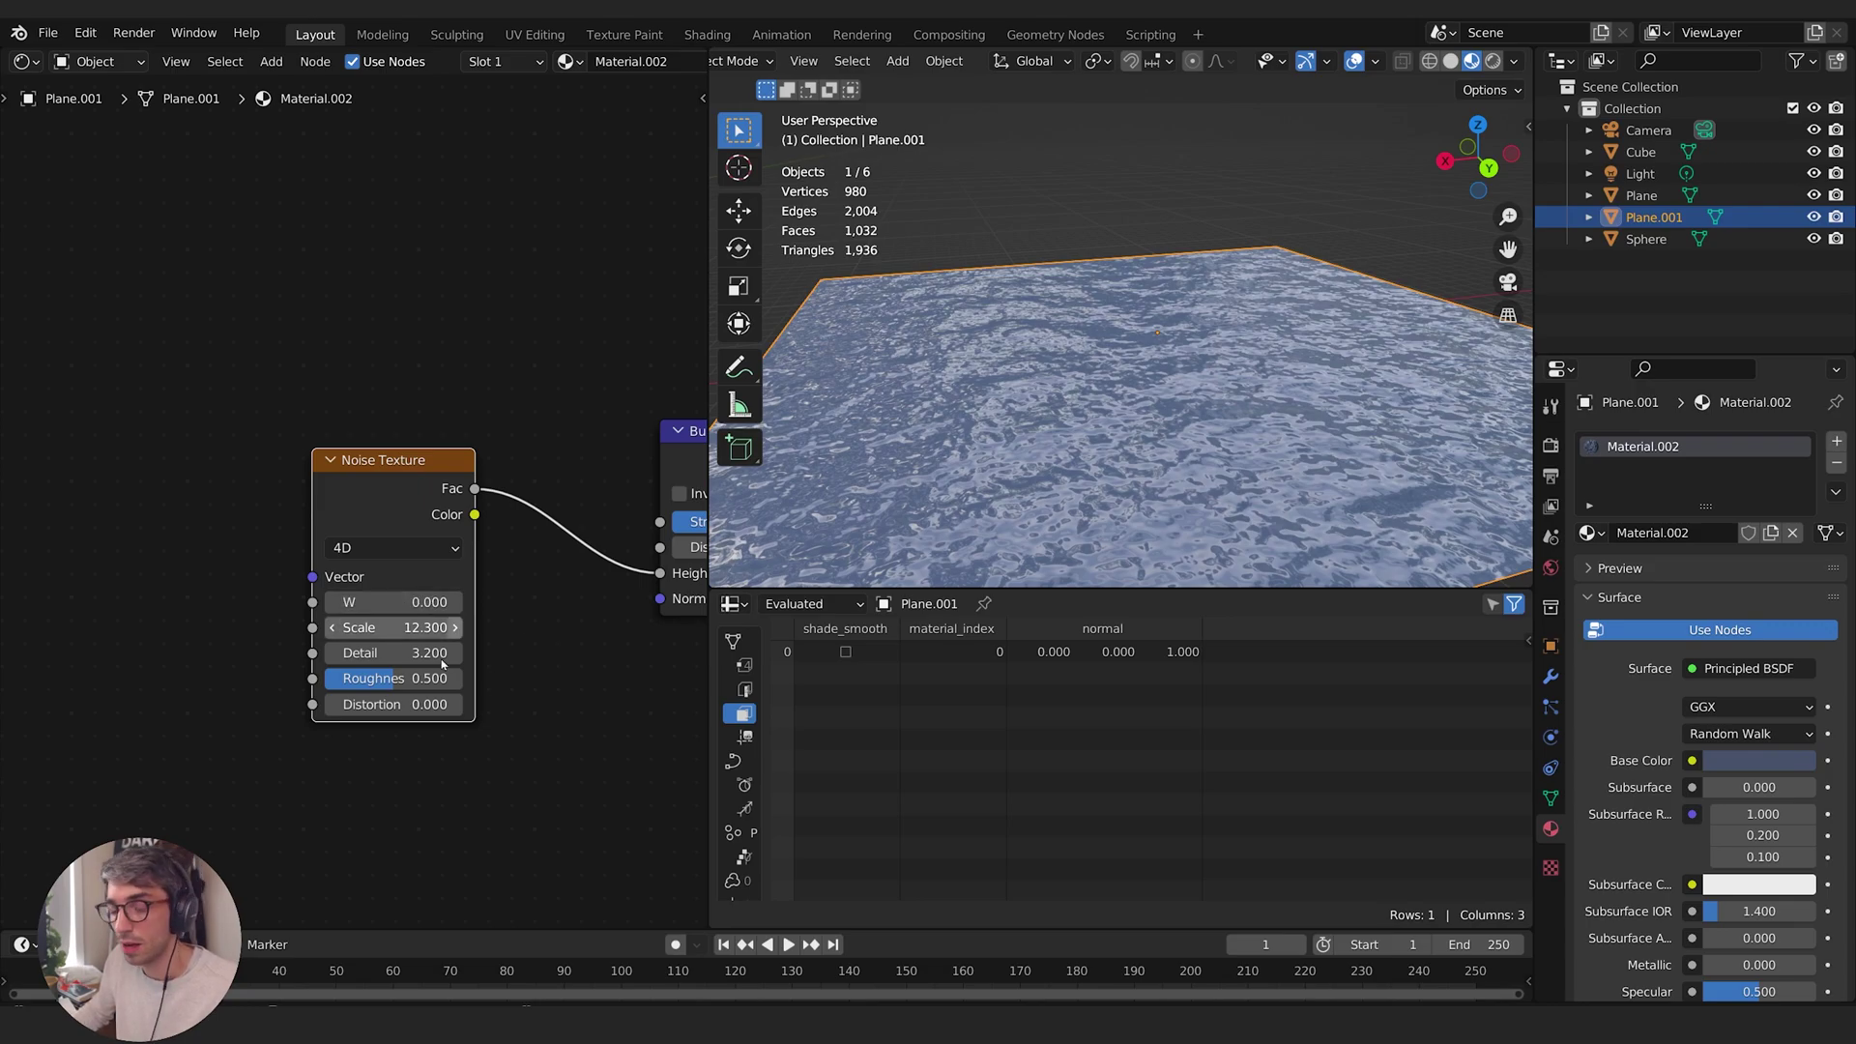
click(398, 602)
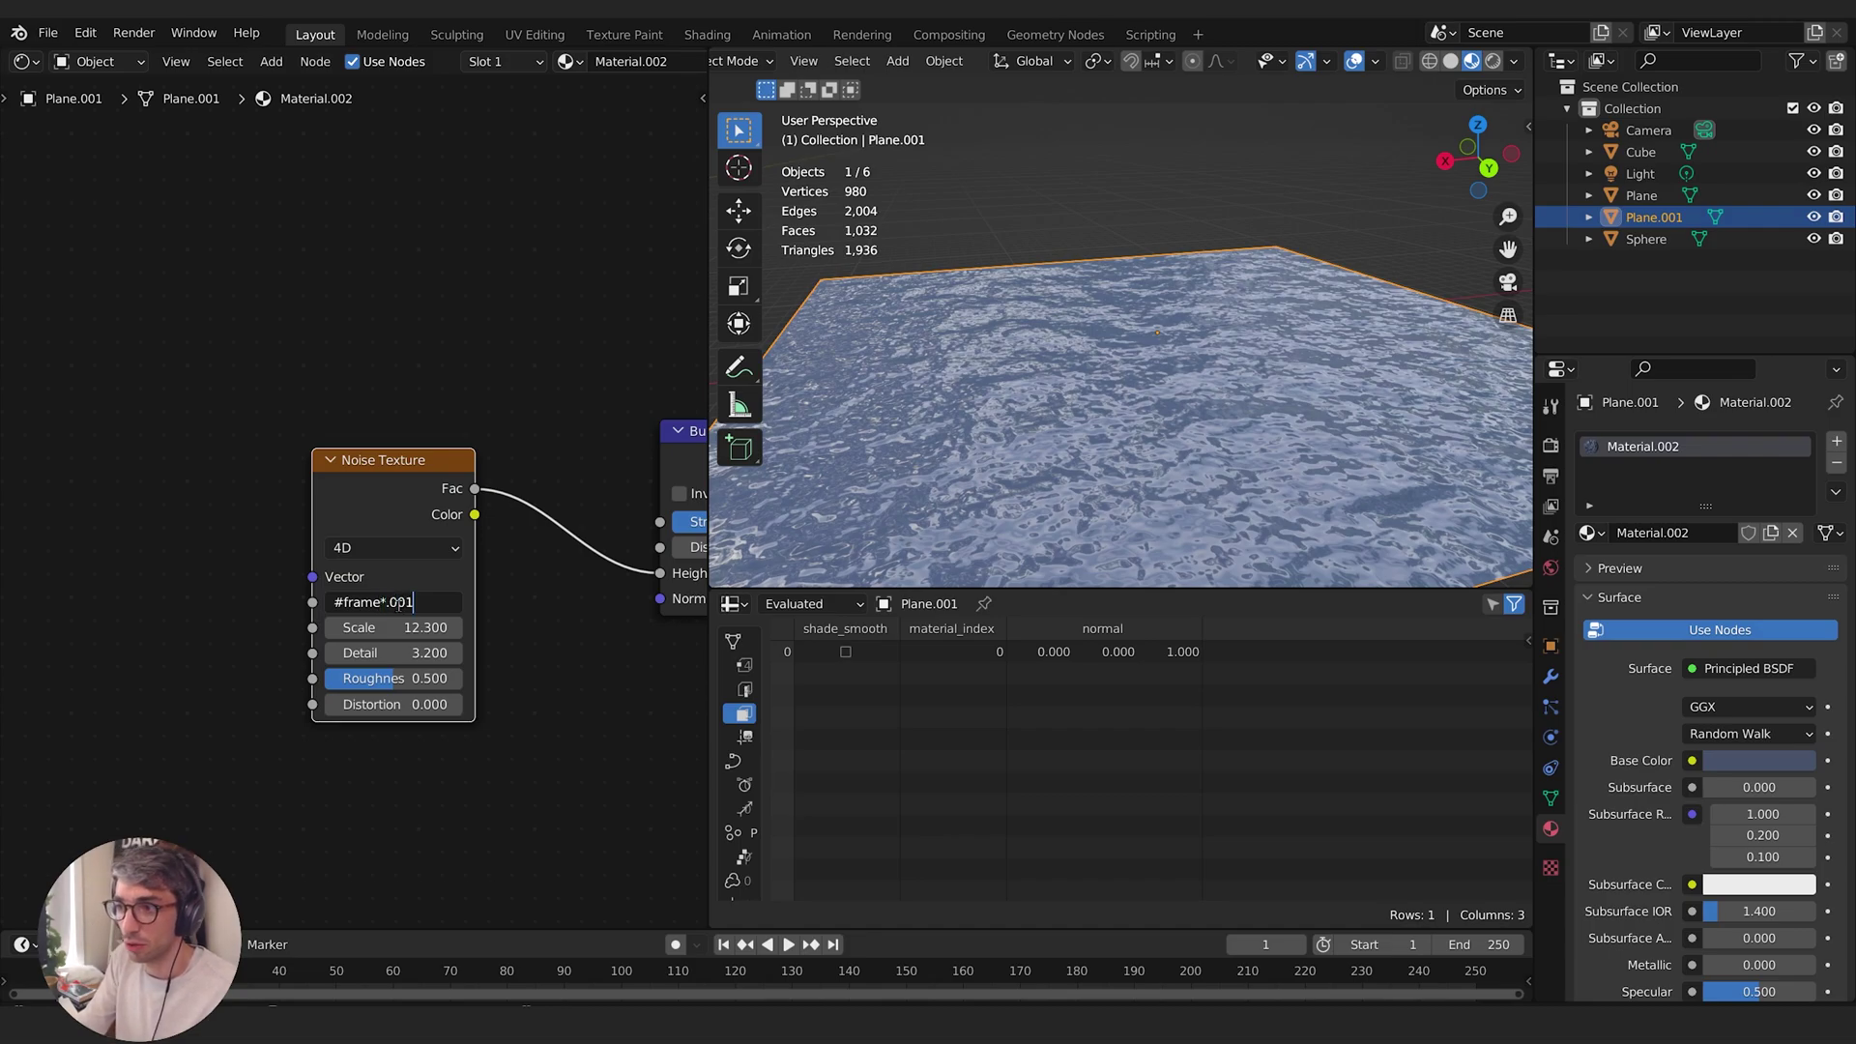
key(Return)
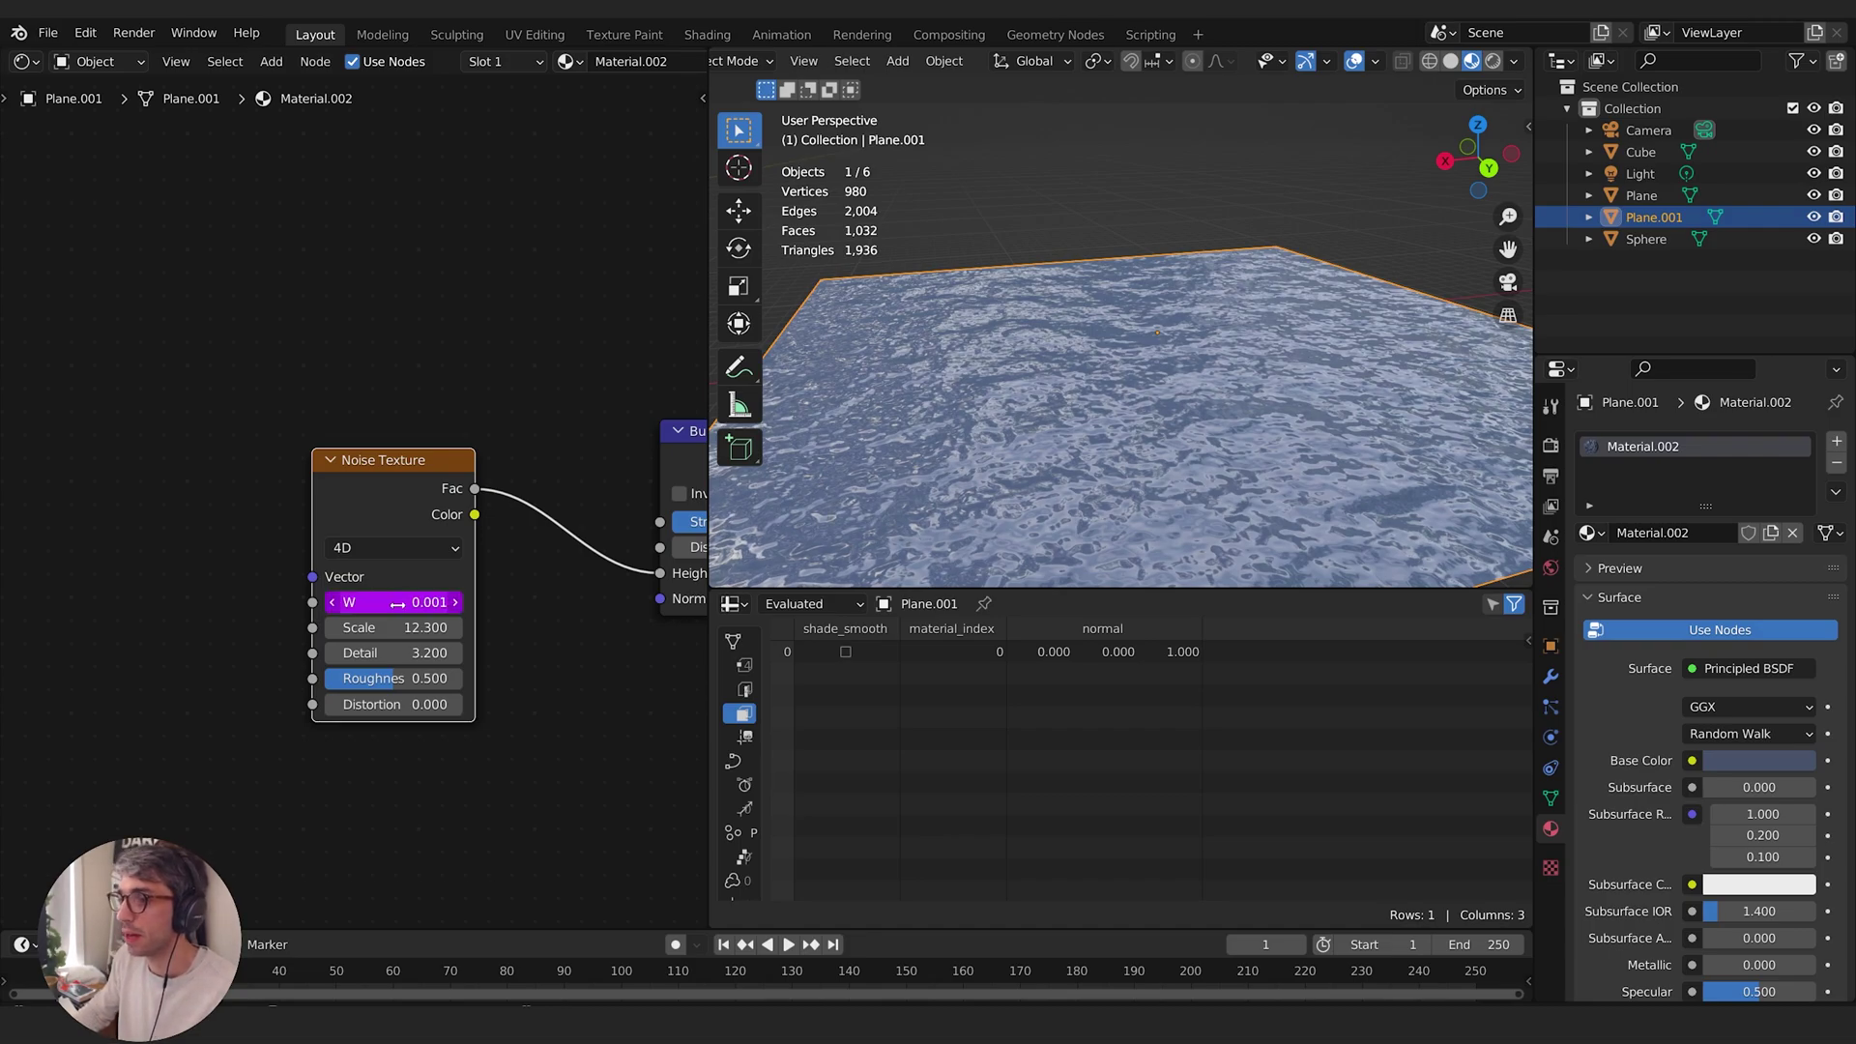
Play the animation and route the Bump node's Normal output into the Material Output's Surface input to view the moving normals as colours
click(786, 946)
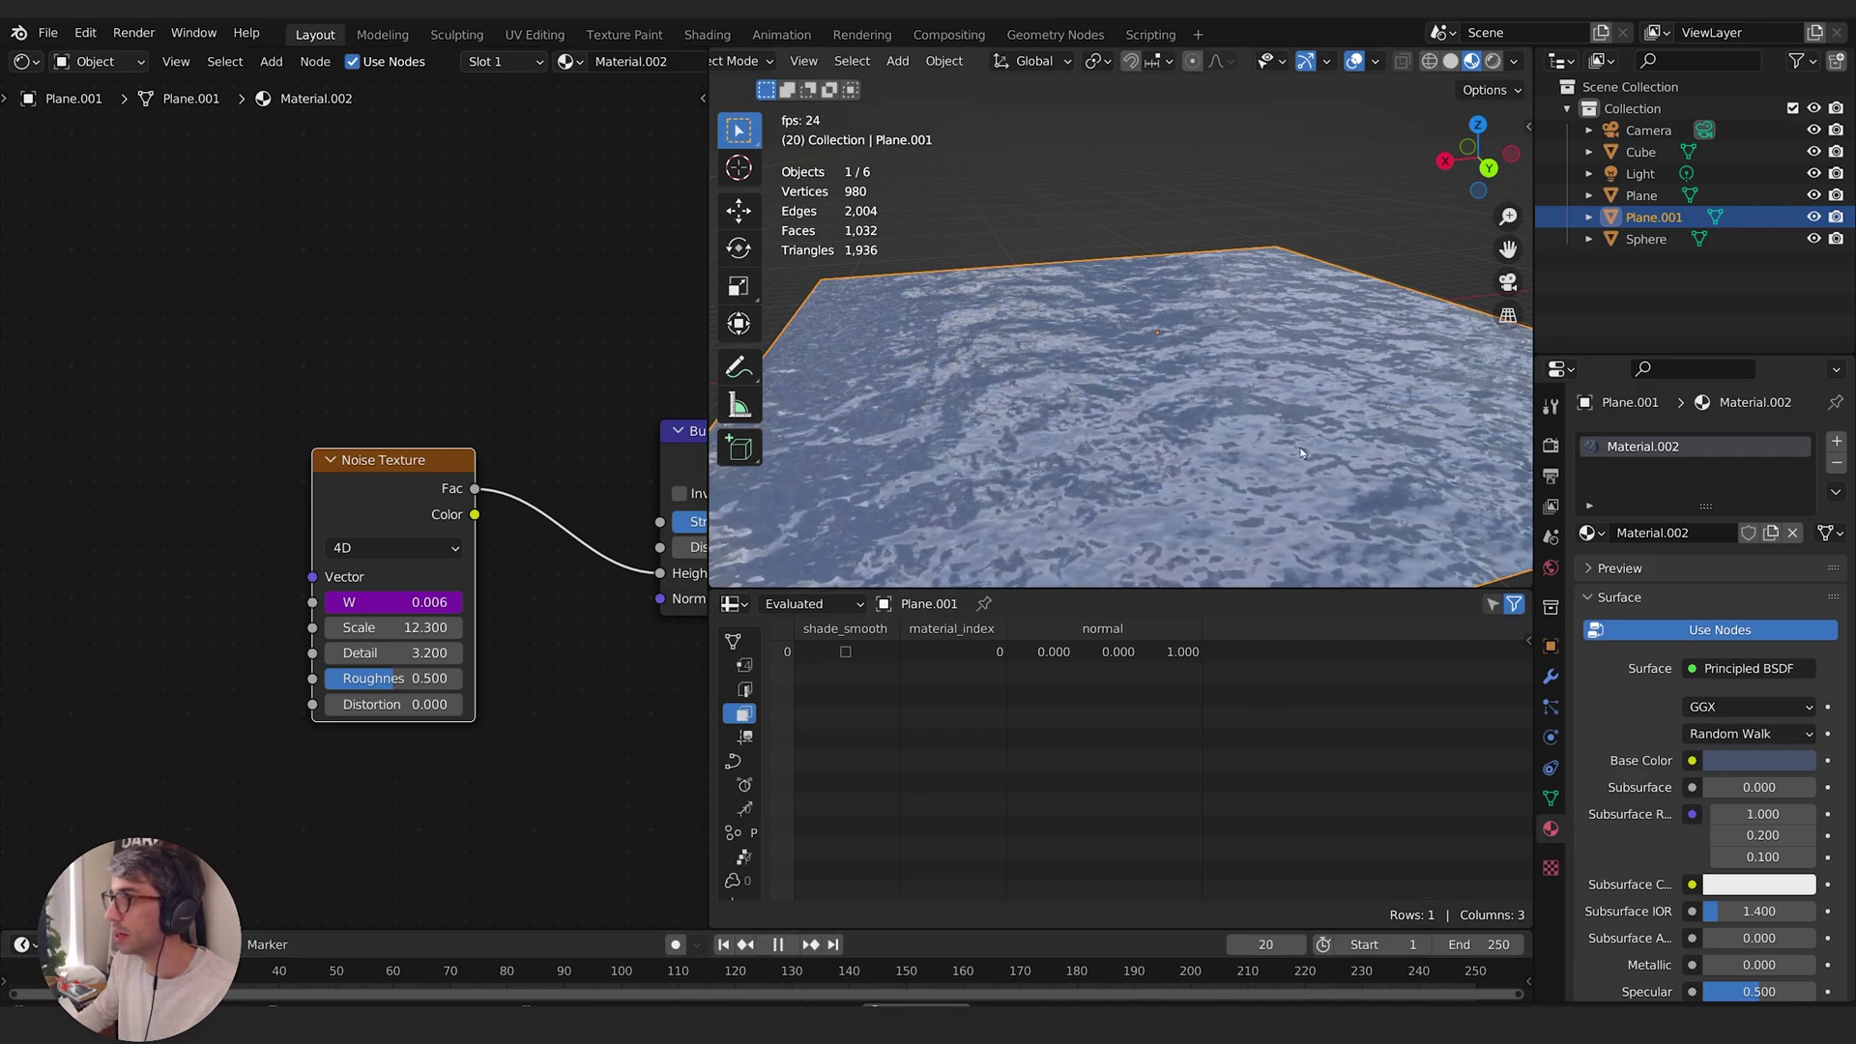
scroll(1320, 475, up, 1)
middle_drag(1319, 482, 1334, 417)
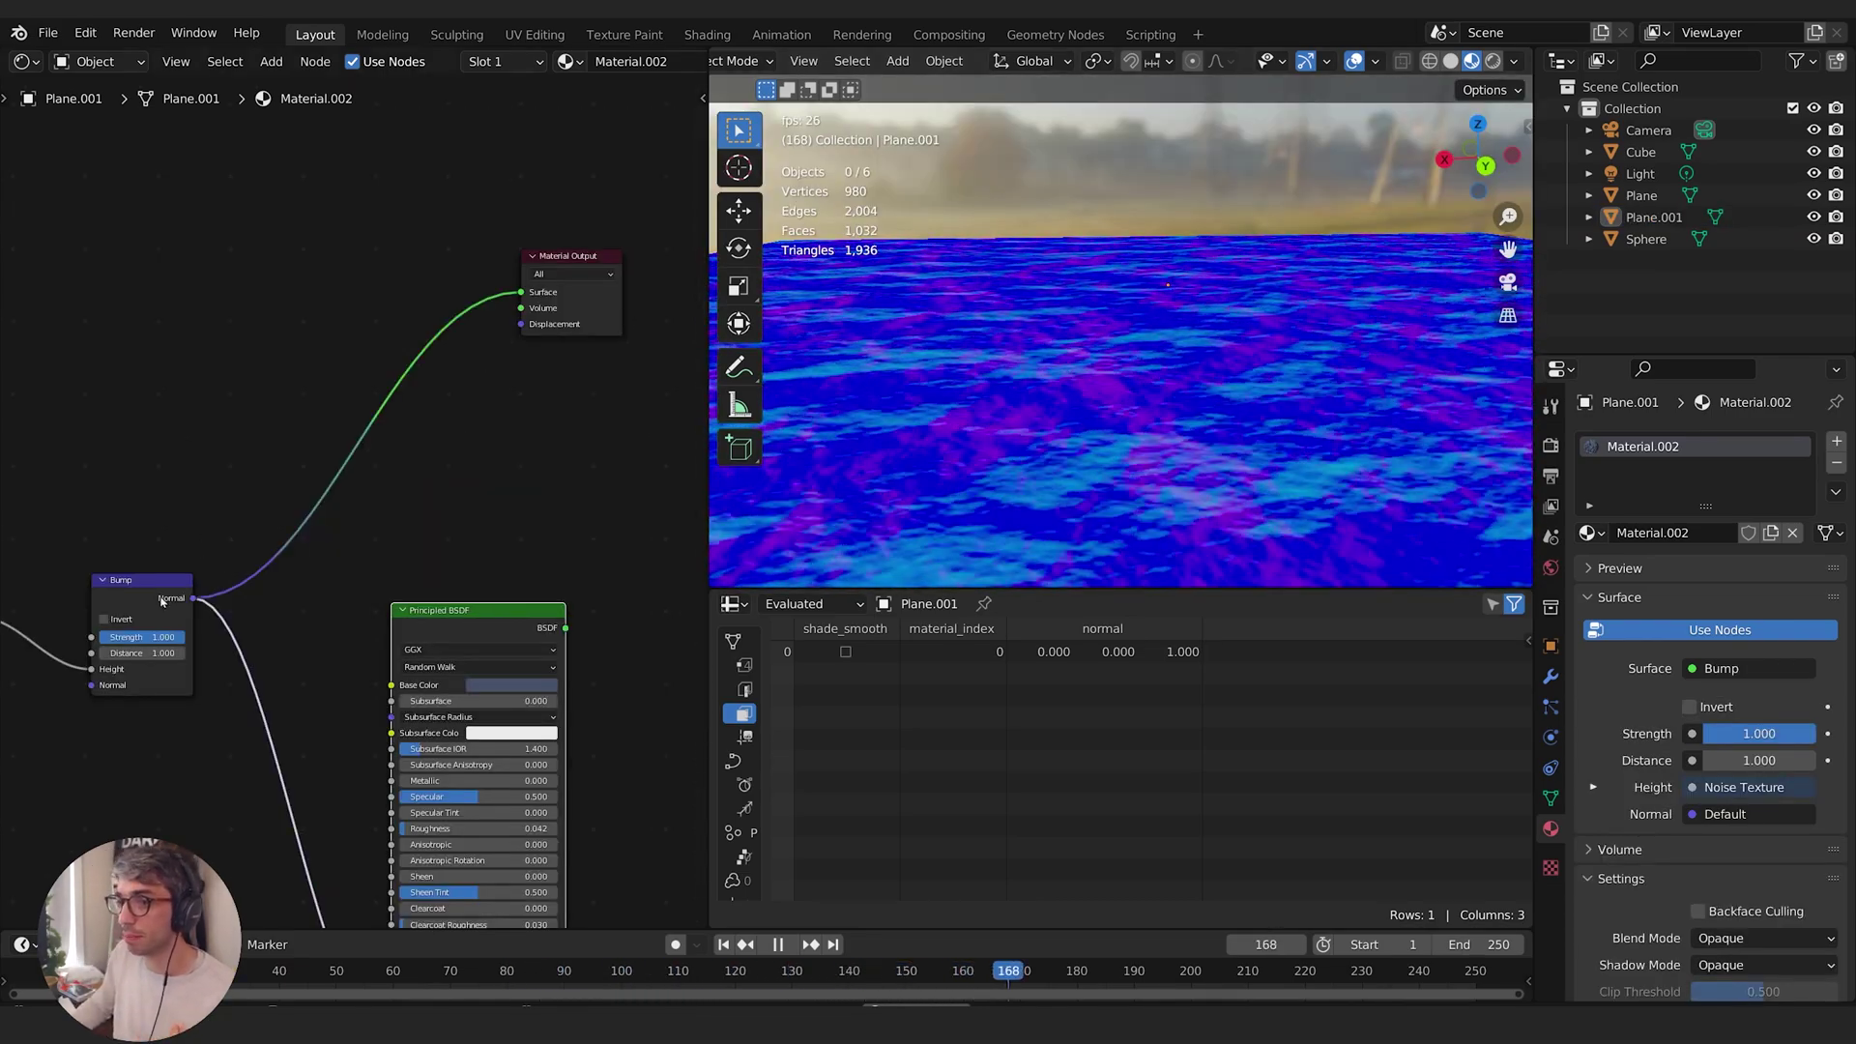
middle_drag(486, 655, 580, 500)
middle_drag(261, 466, 179, 636)
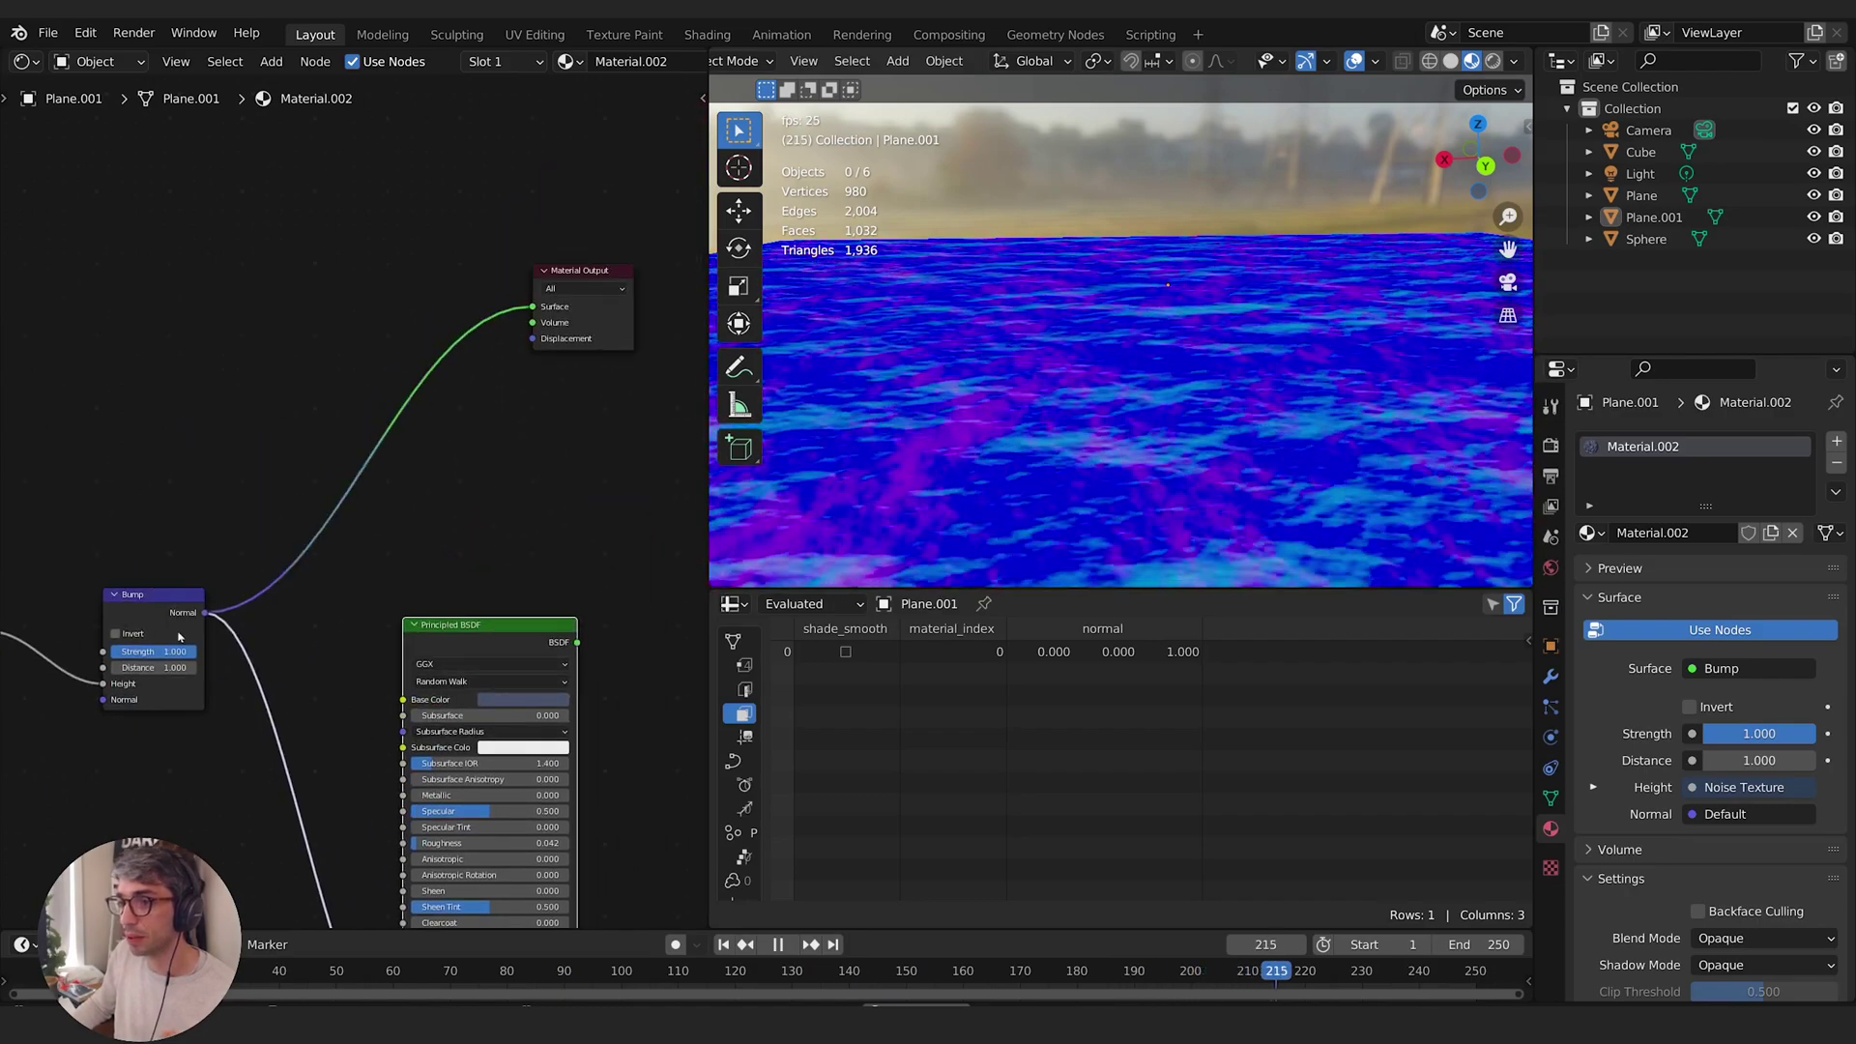